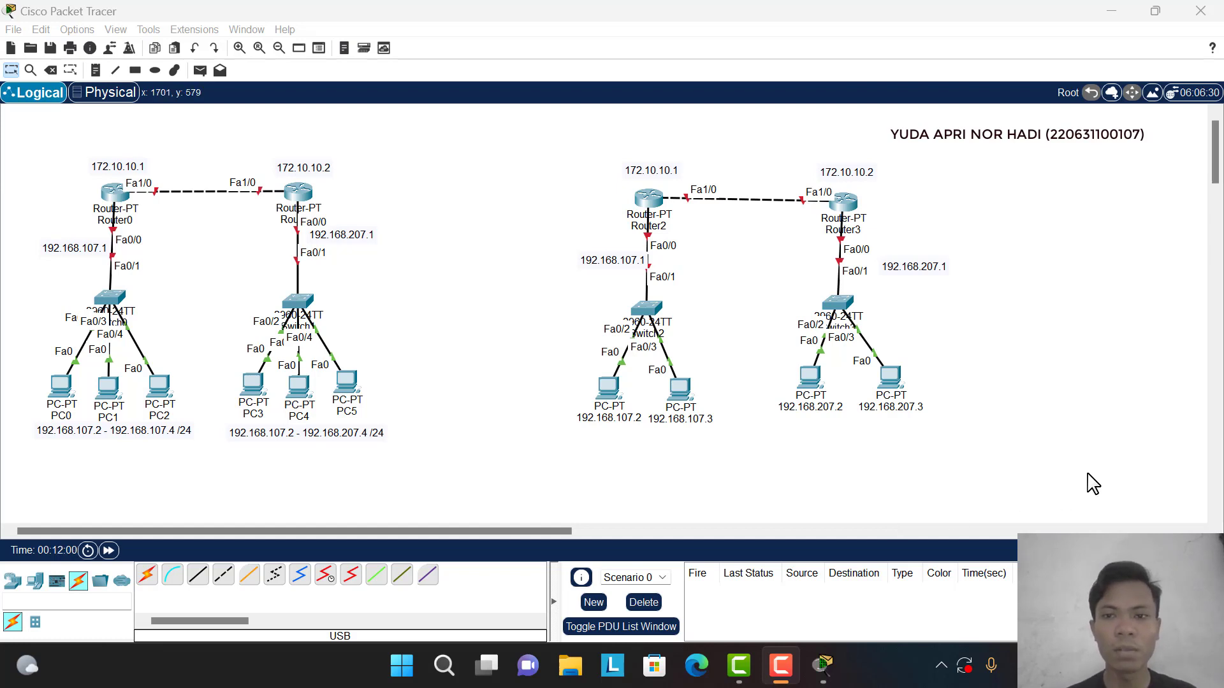
- Examine the two router topologies, their router link and gateway address labels, and the PC address ranges
click(847, 215)
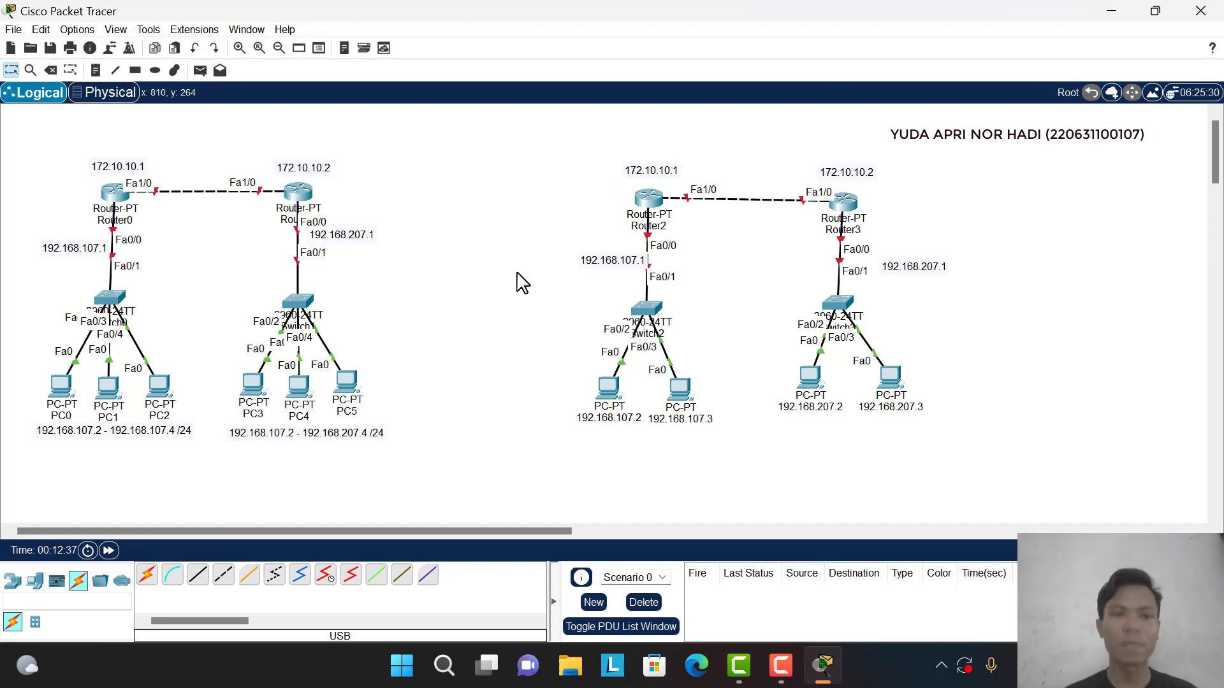
drag(53, 153, 384, 421)
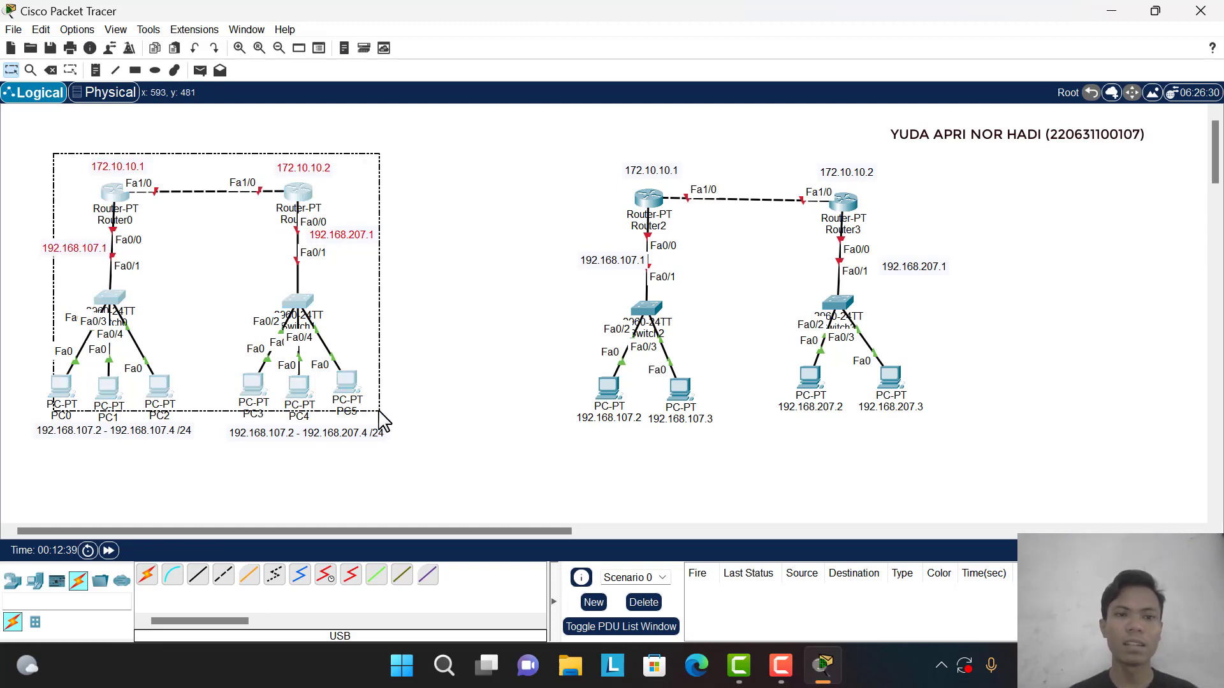
click(385, 422)
drag(539, 146, 1027, 459)
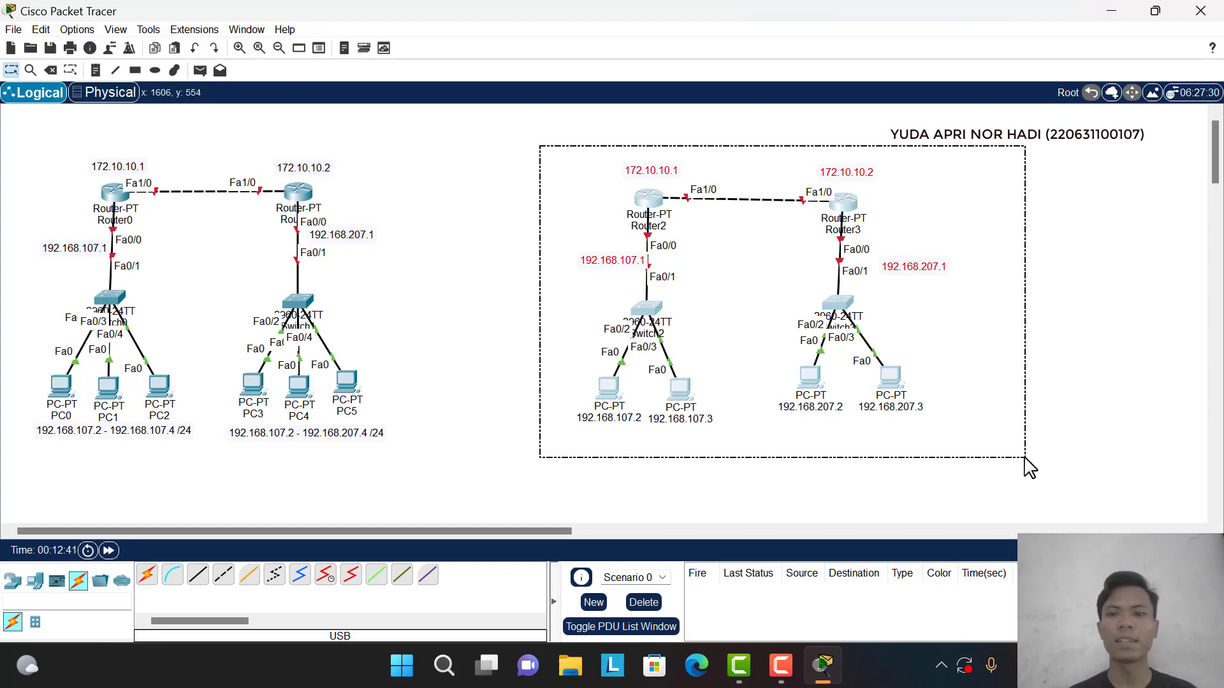
click(1029, 468)
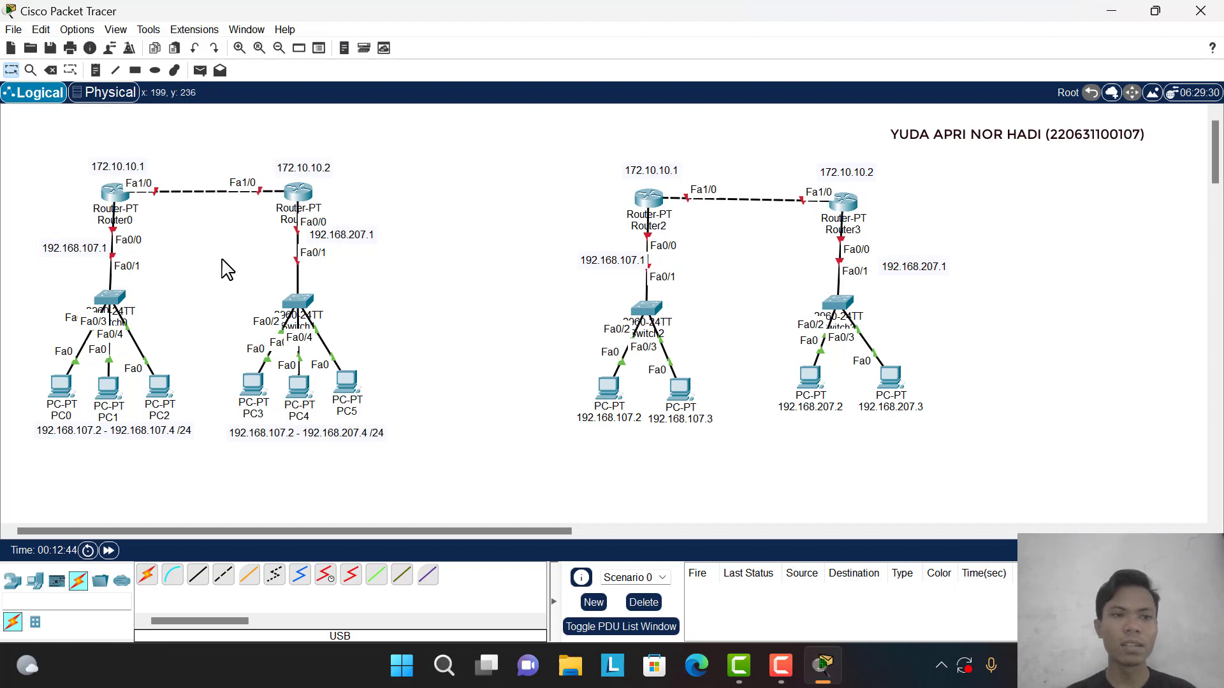
click(99, 168)
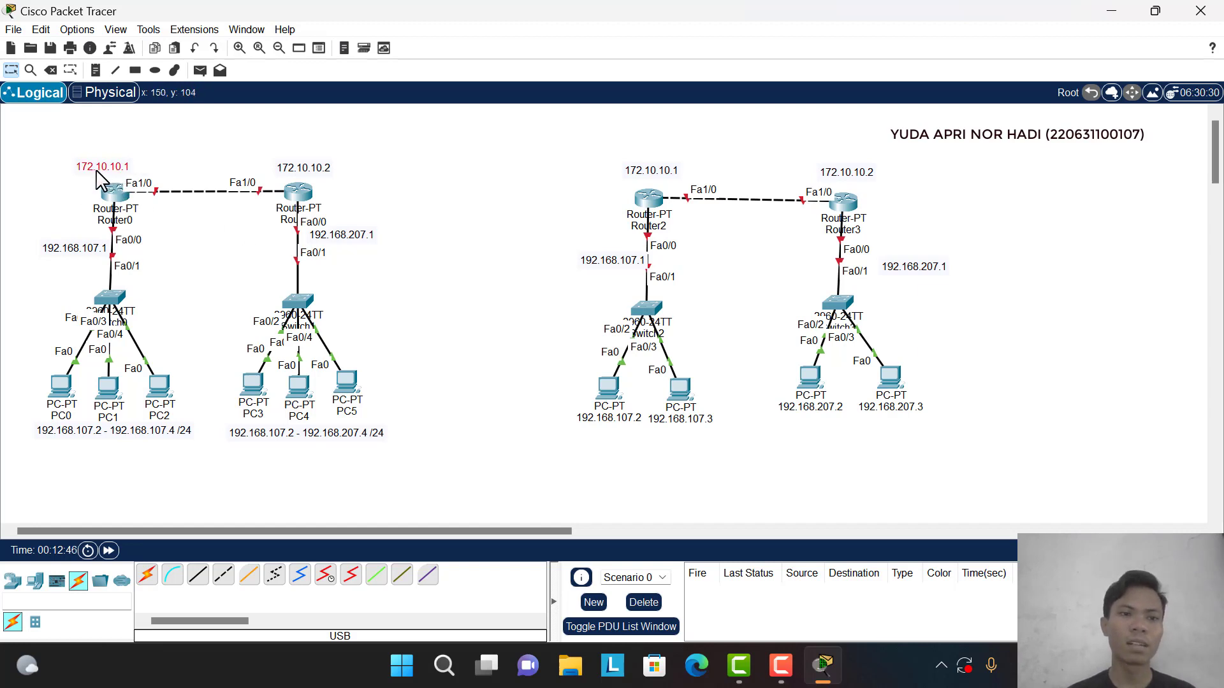
drag(96, 170, 113, 170)
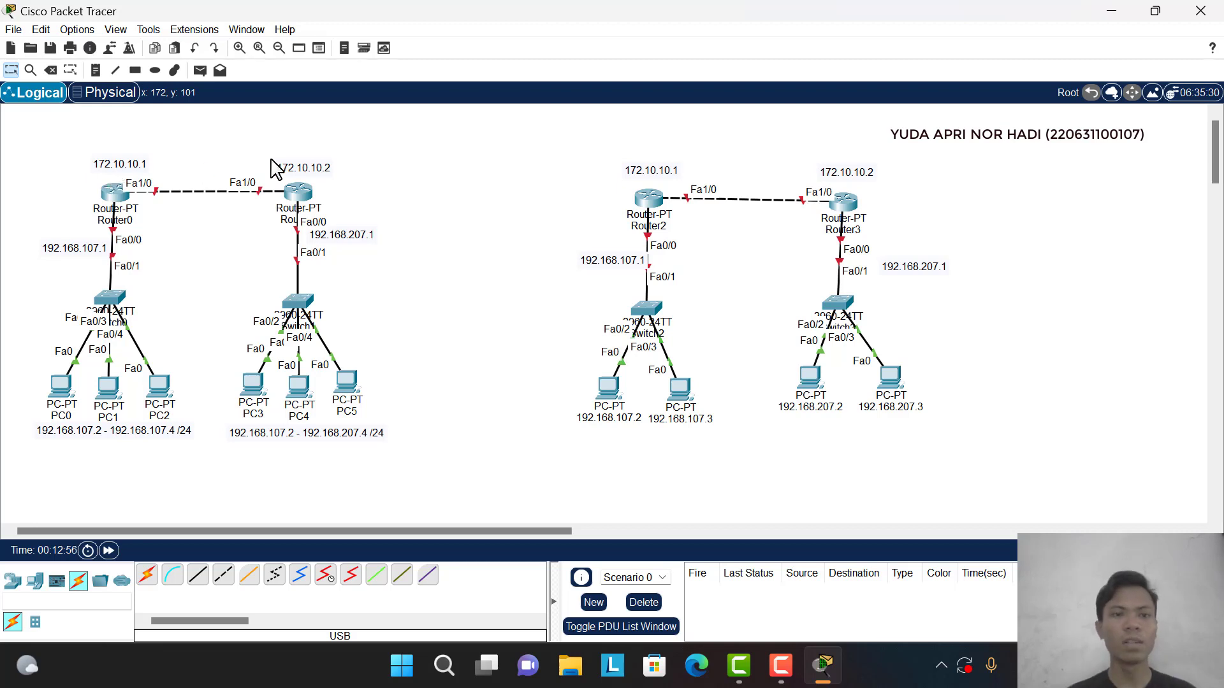
drag(293, 194, 315, 168)
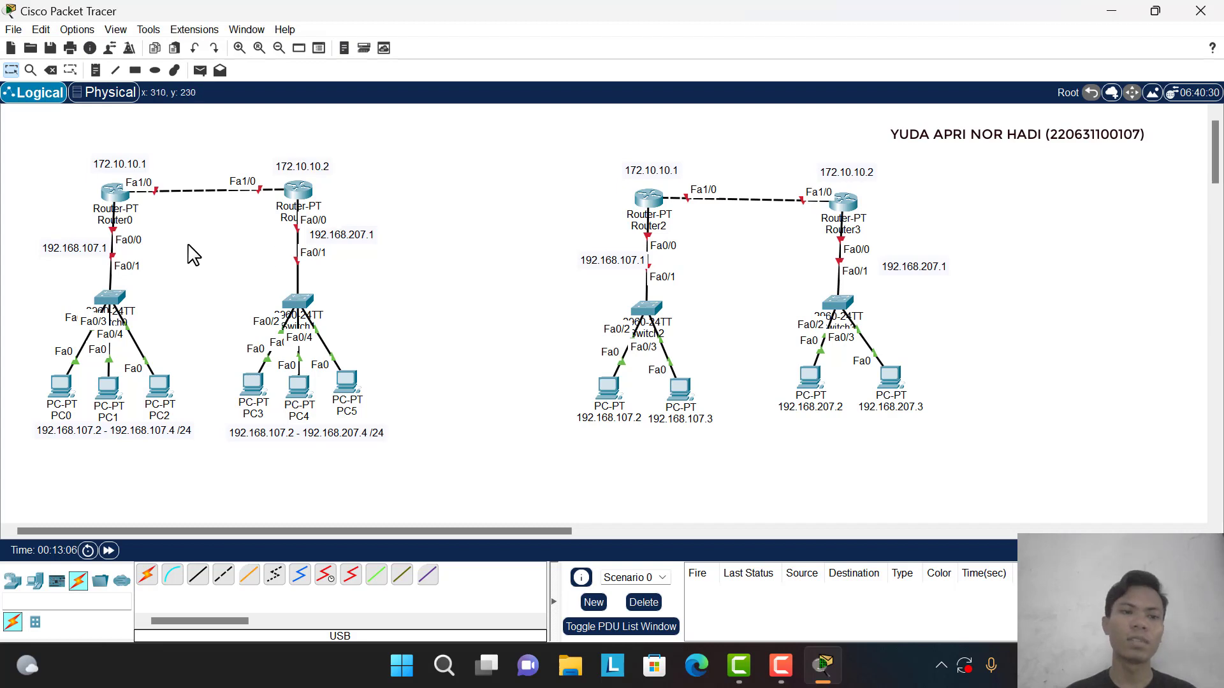
drag(85, 248, 85, 254)
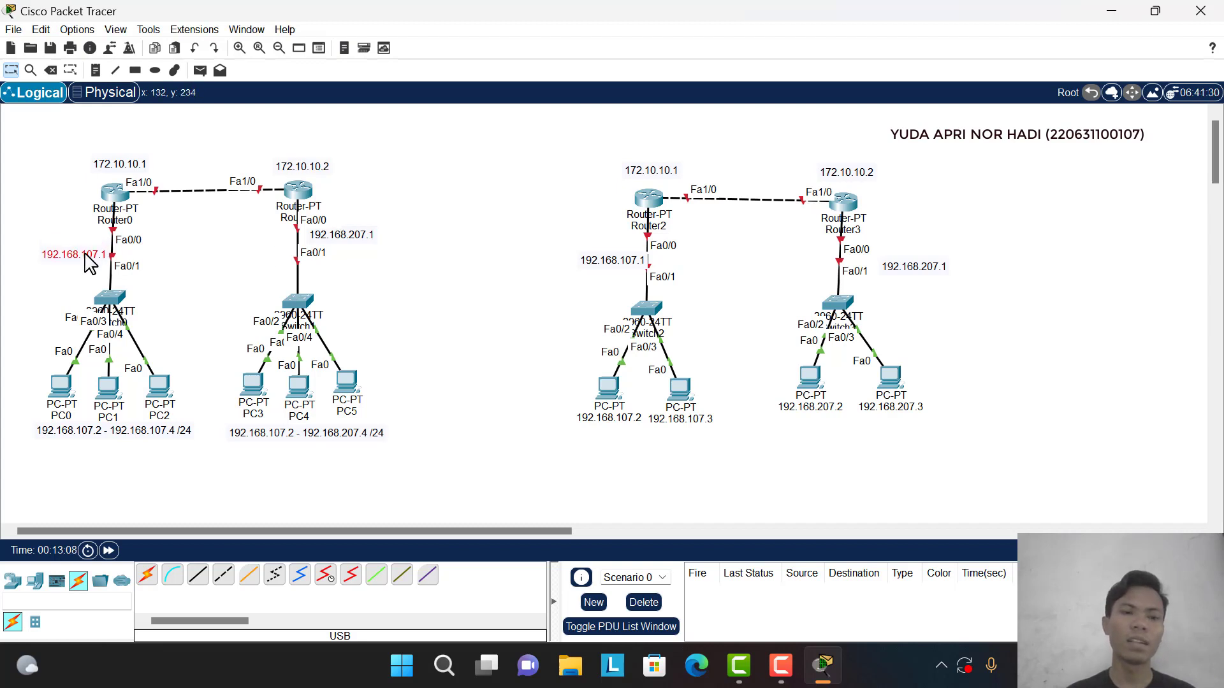
mouse_move(186, 429)
mouse_down()
mouse_move(140, 390)
mouse_move(183, 433)
mouse_up()
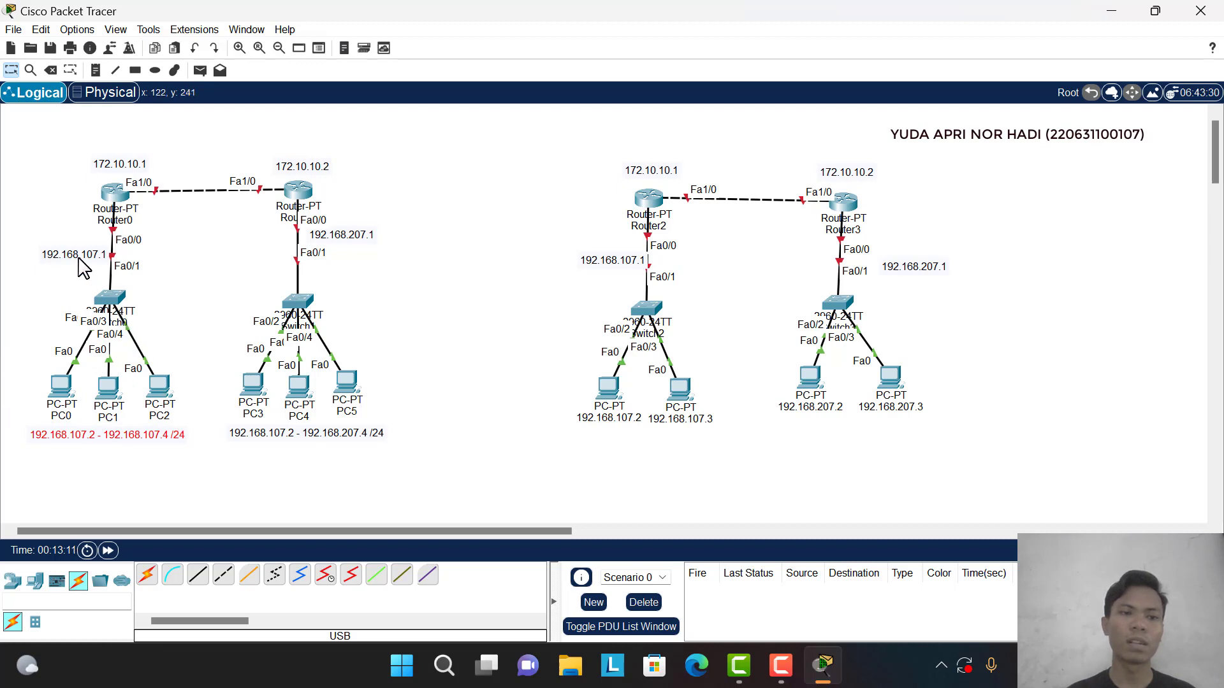
drag(78, 259, 79, 260)
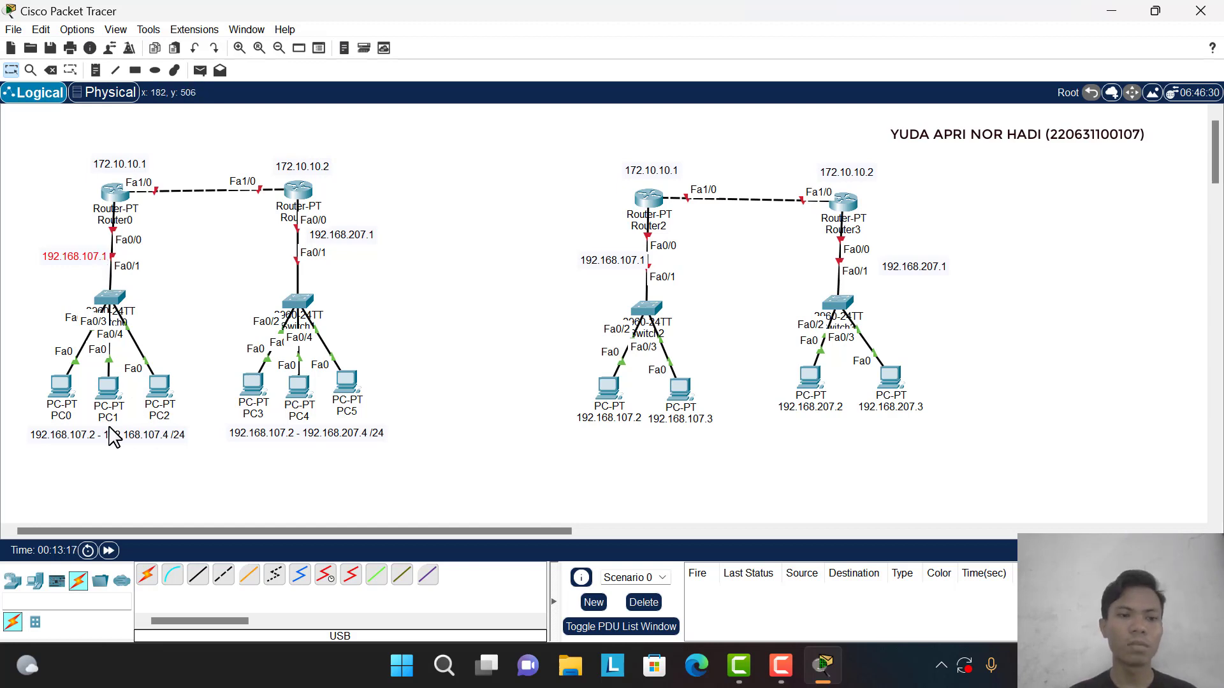
drag(33, 356, 220, 420)
click(121, 464)
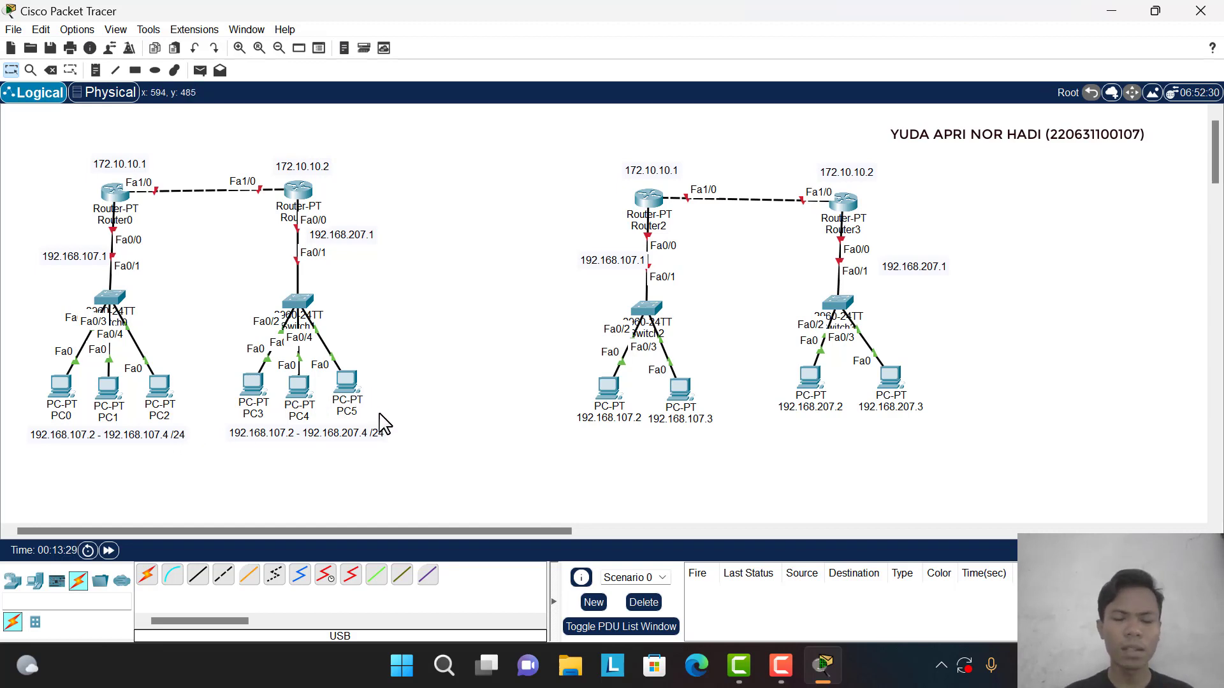
drag(380, 413, 237, 315)
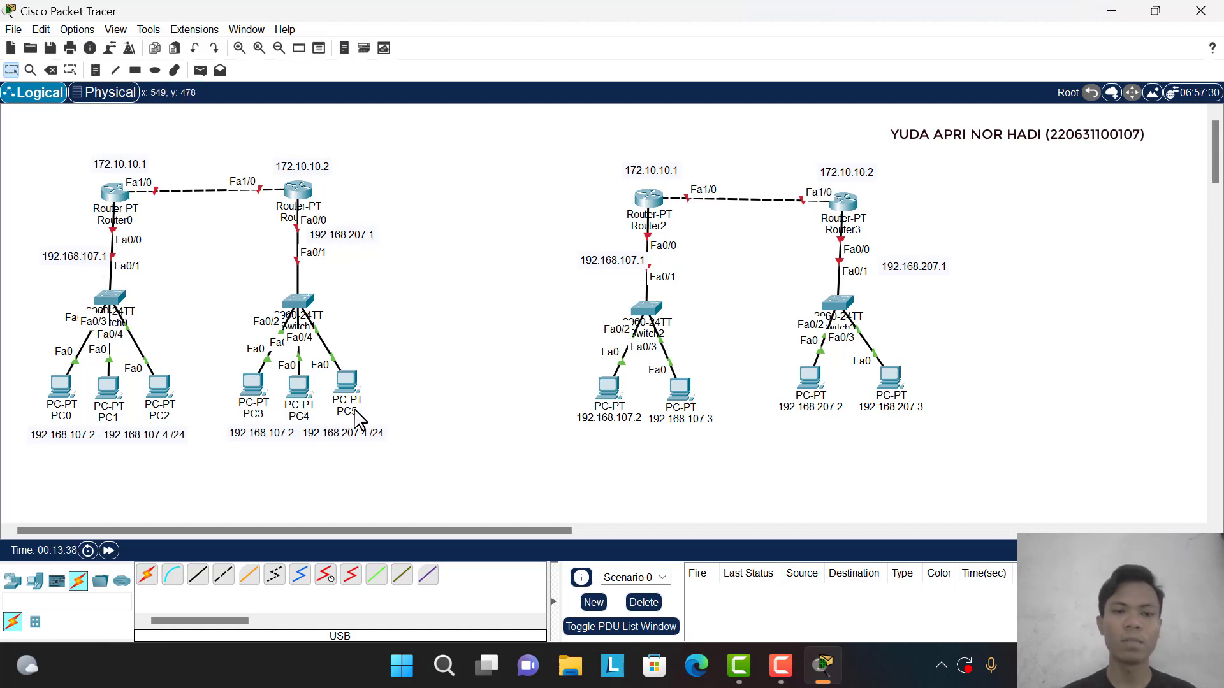
drag(365, 411, 248, 383)
click(260, 454)
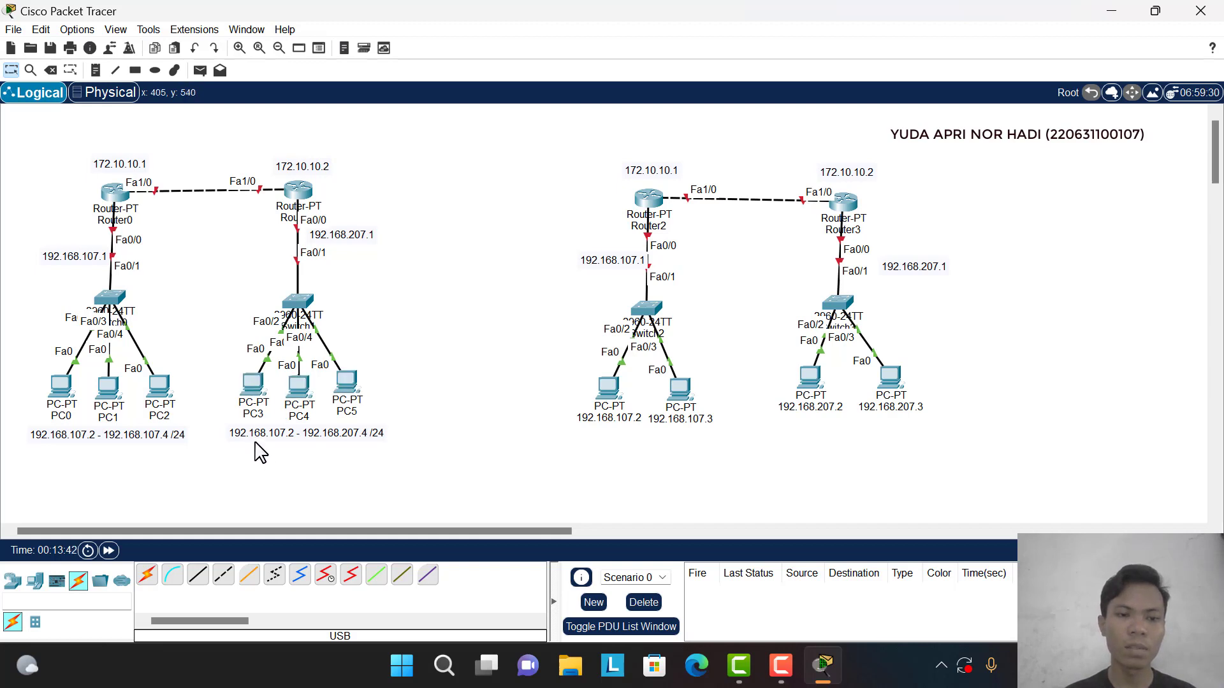
- Correct the address range label under PC3, PC4 and PC5 to 192.168.207.2 - 192.168.207.4 /24
click(276, 435)
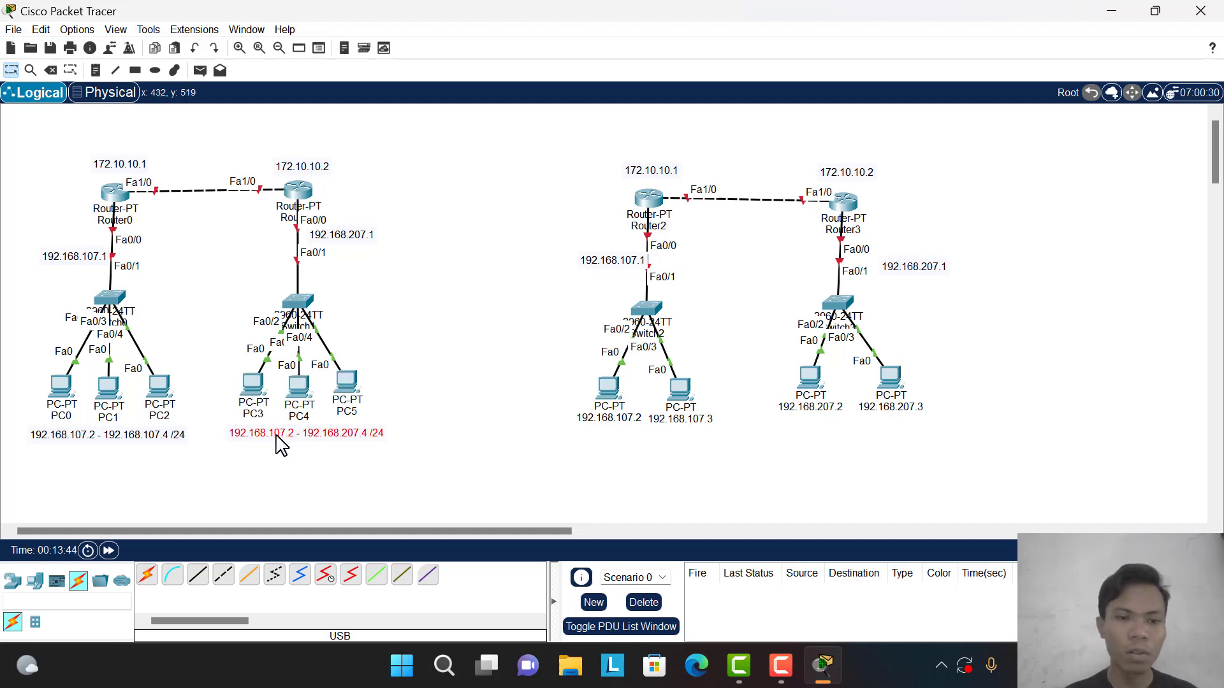
click(276, 437)
key(BackSpace)
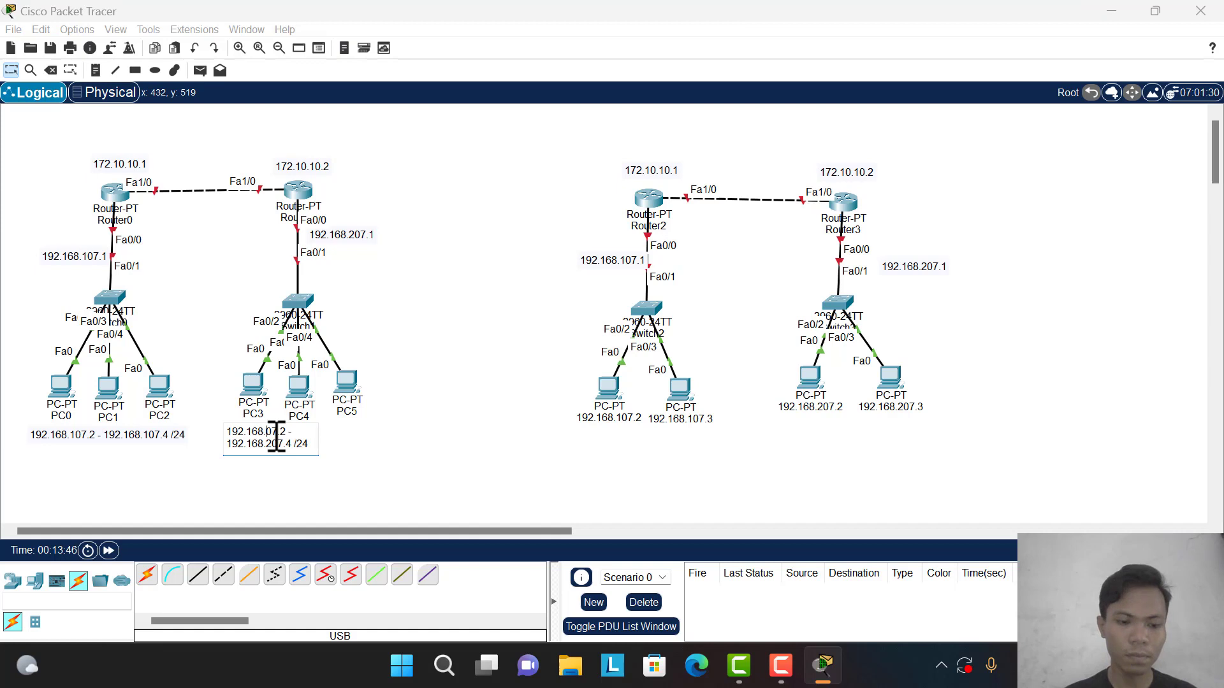
text(2)
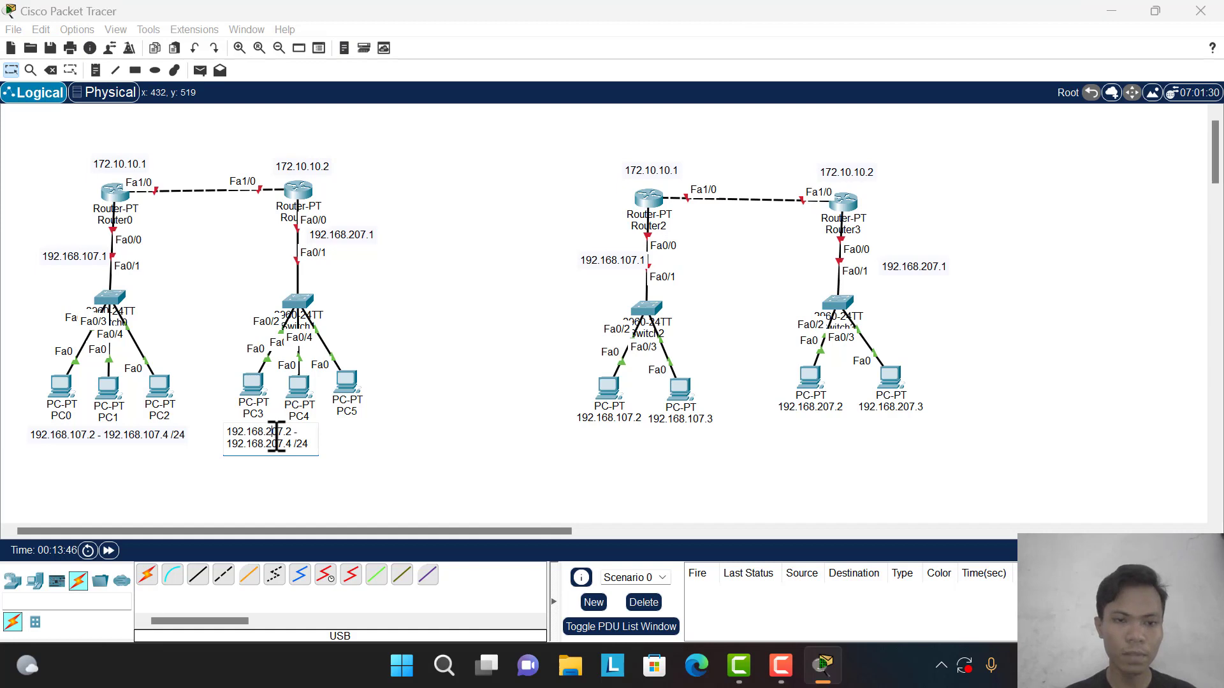
click(329, 445)
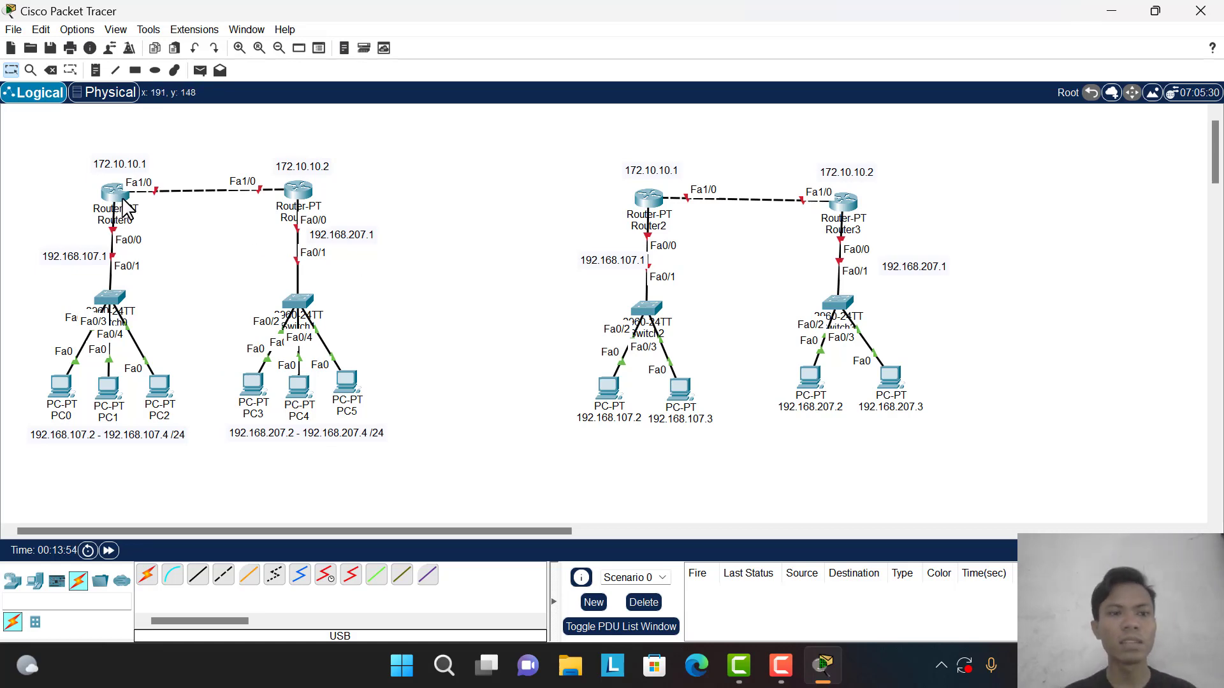
- Open Router0's command line and answer no to the initial configuration dialog to reach the router prompt
mouse_move(118, 198)
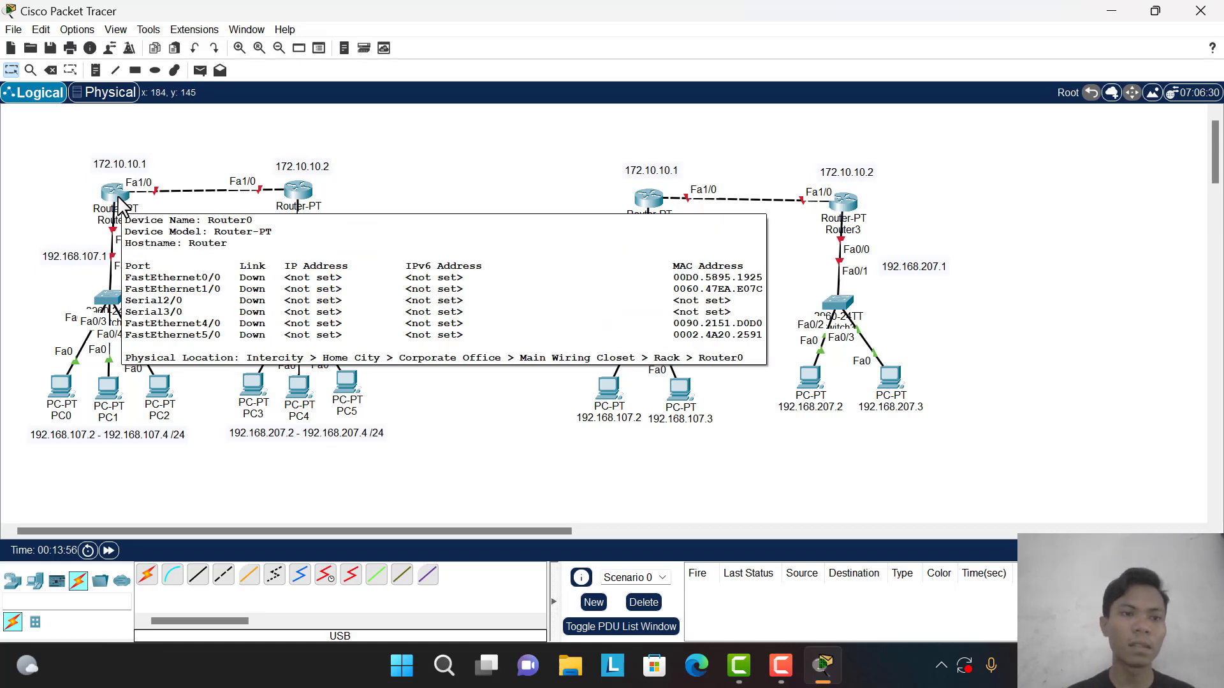
click(114, 192)
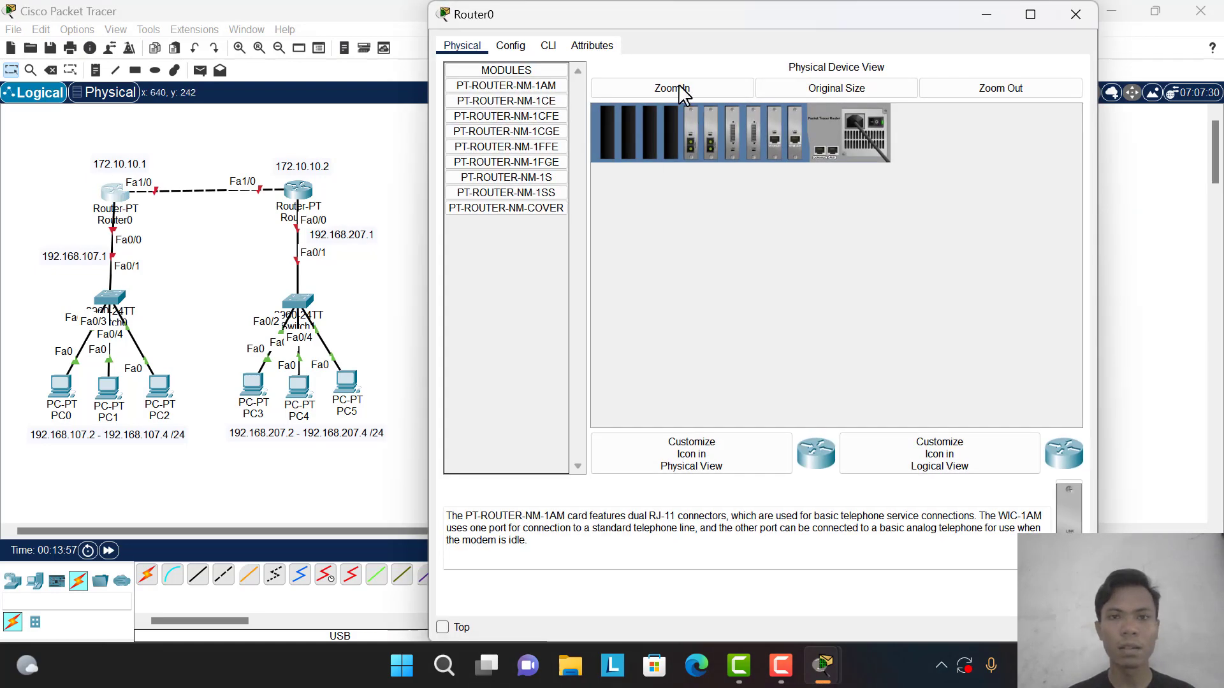
click(553, 51)
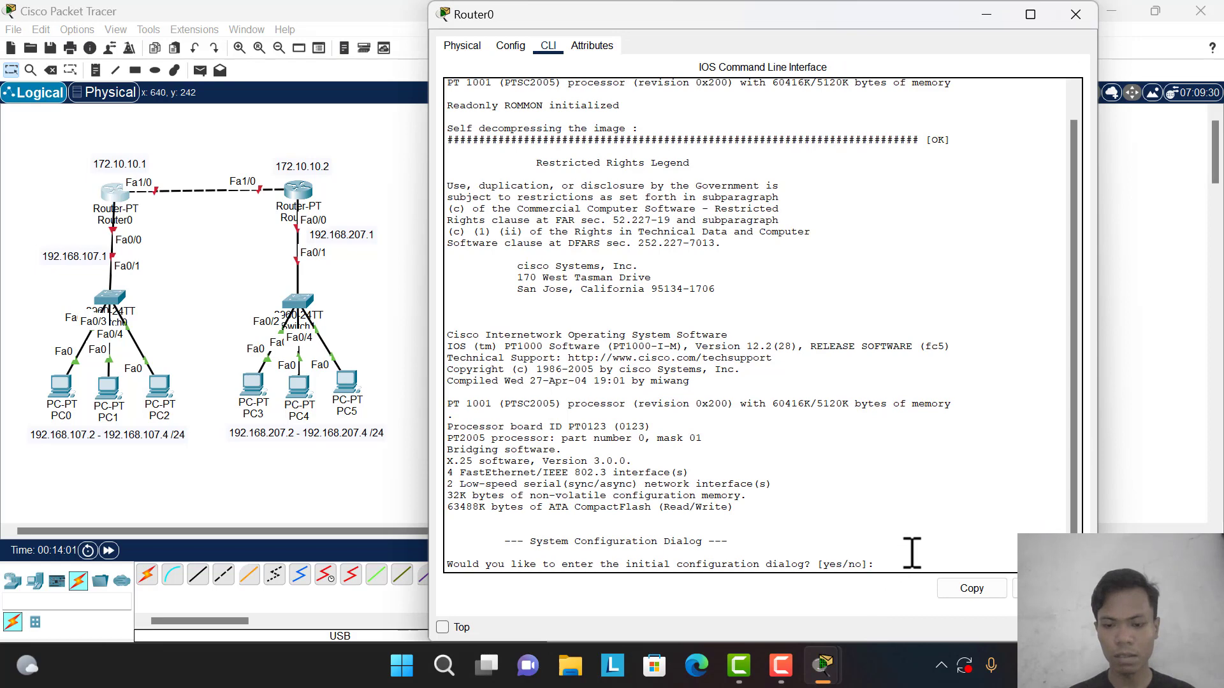
text(no)
key(Return)
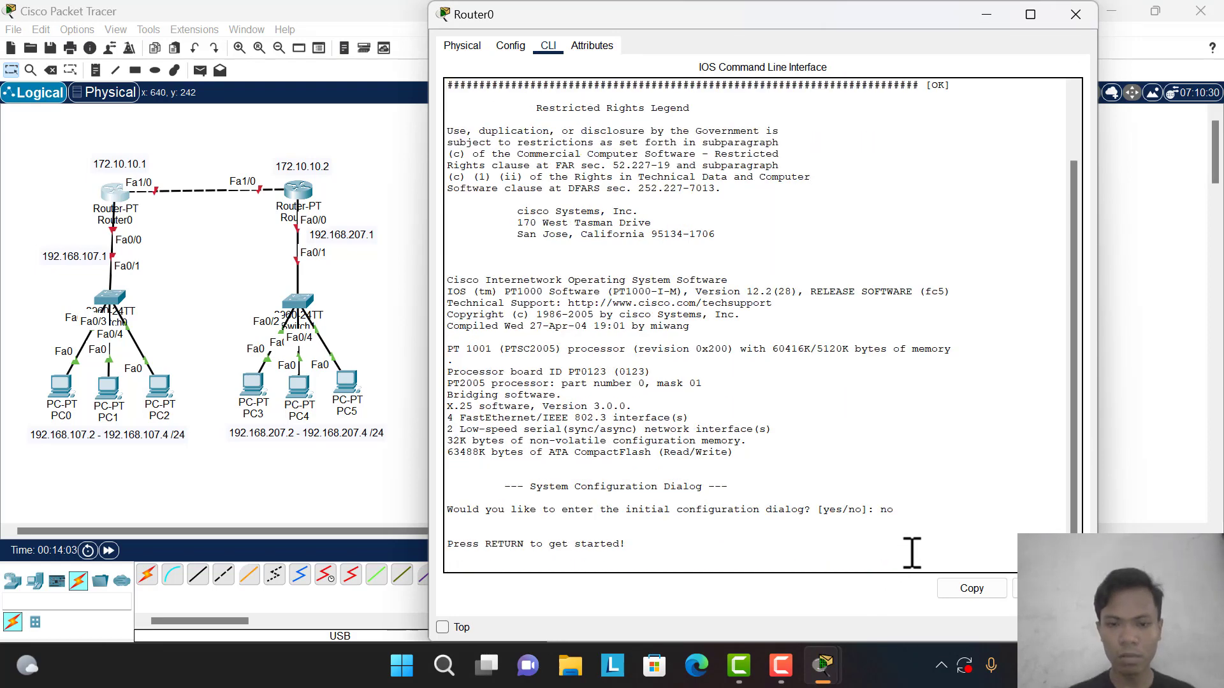
key(Return)
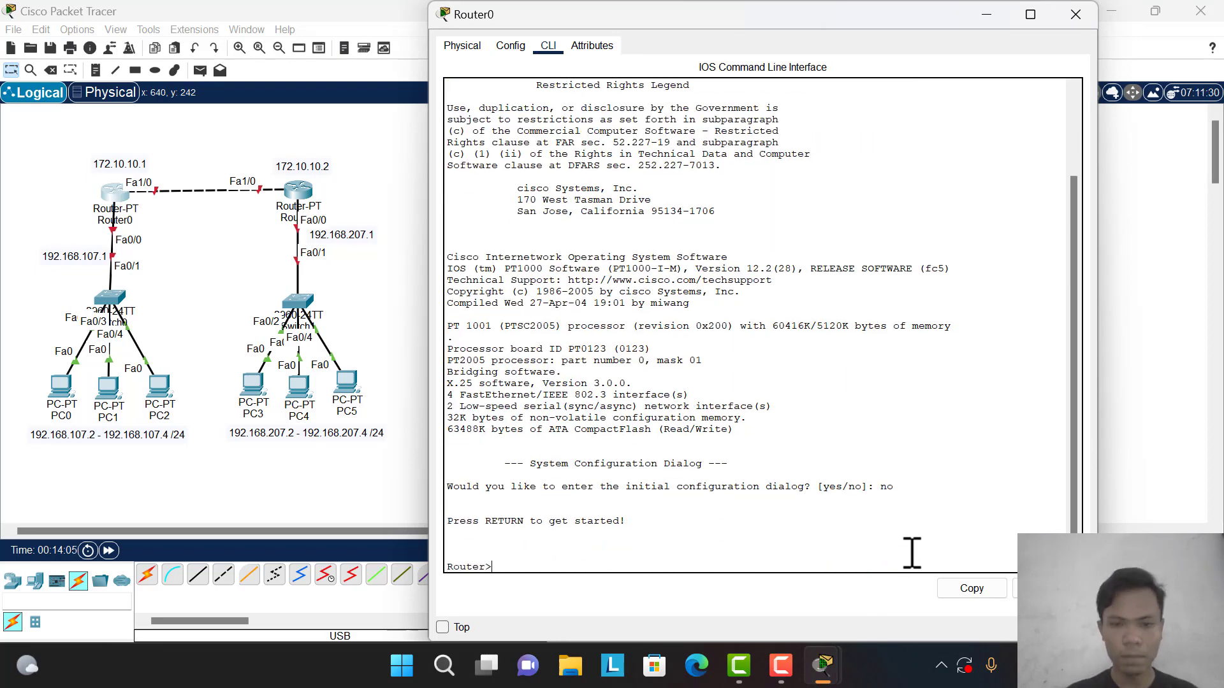
- Enter privileged mode with en and global configuration mode with conf t on Router0
text(en)
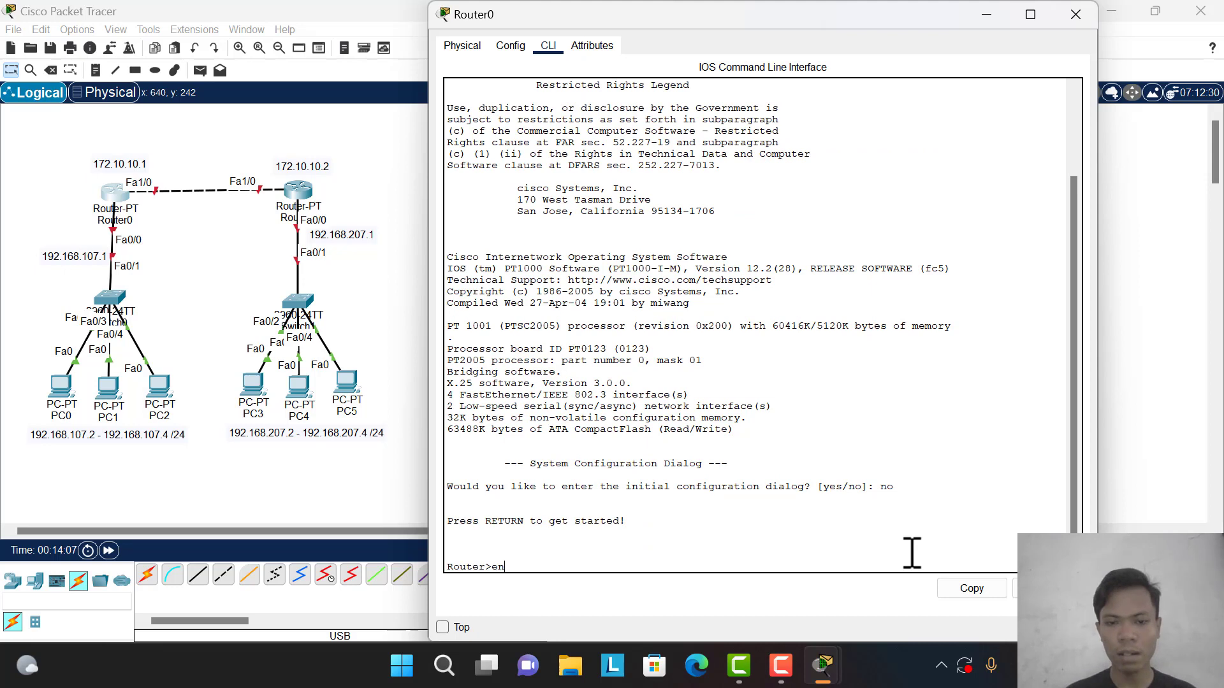
key(Return)
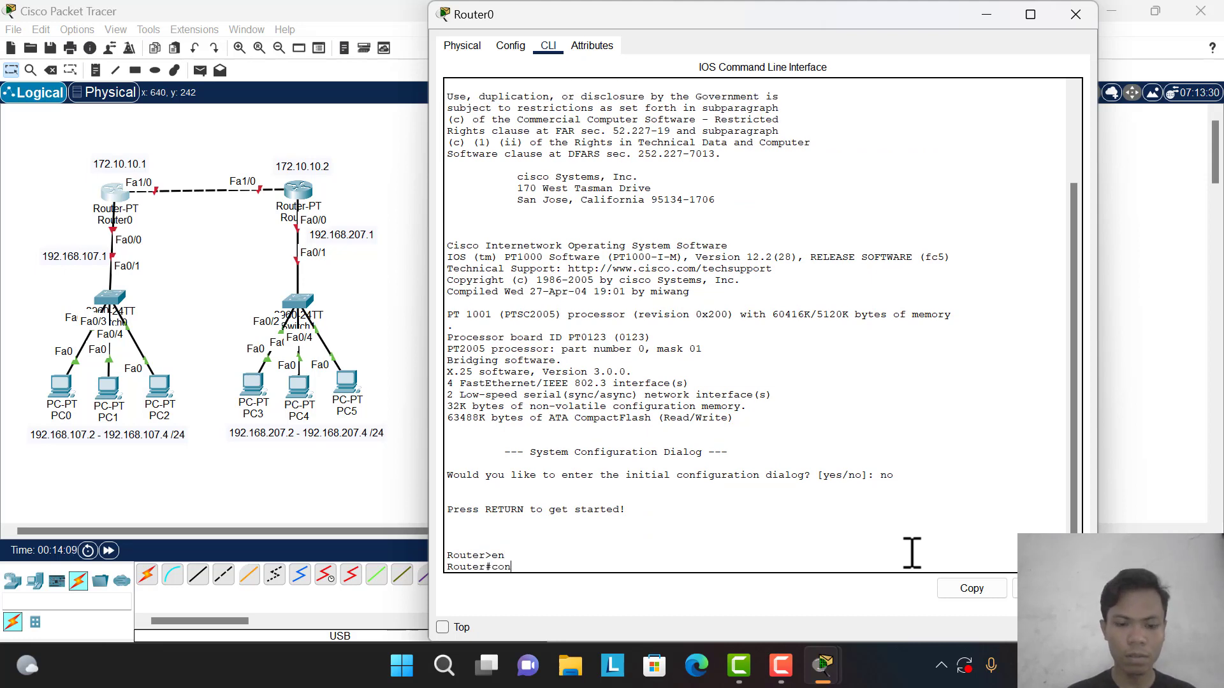
text(conf)
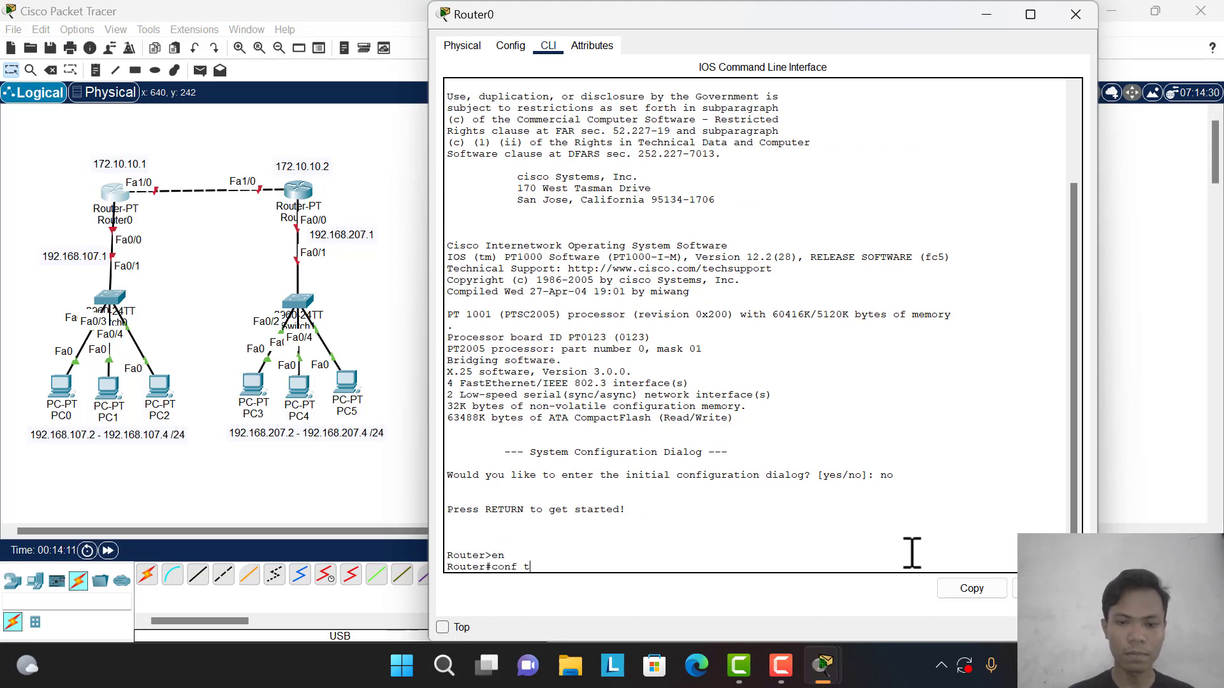
text( t)
key(Return)
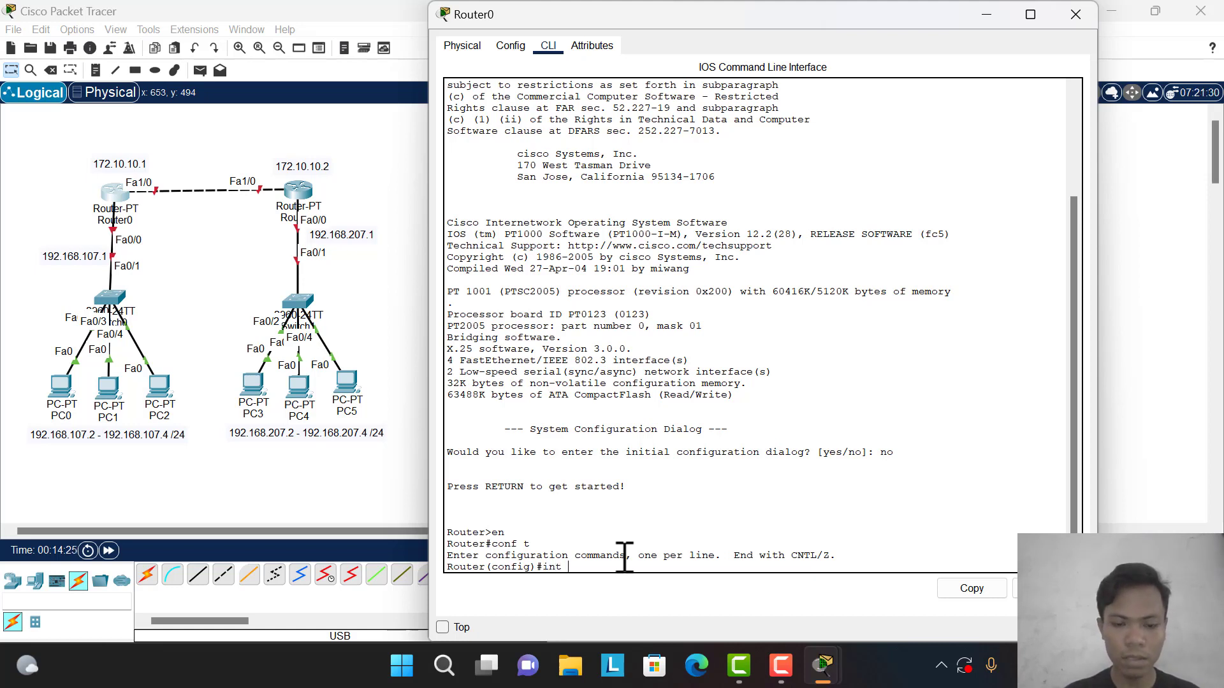
- Enter interface configuration mode for fa0/0 with the command int fa0/0
text(0)
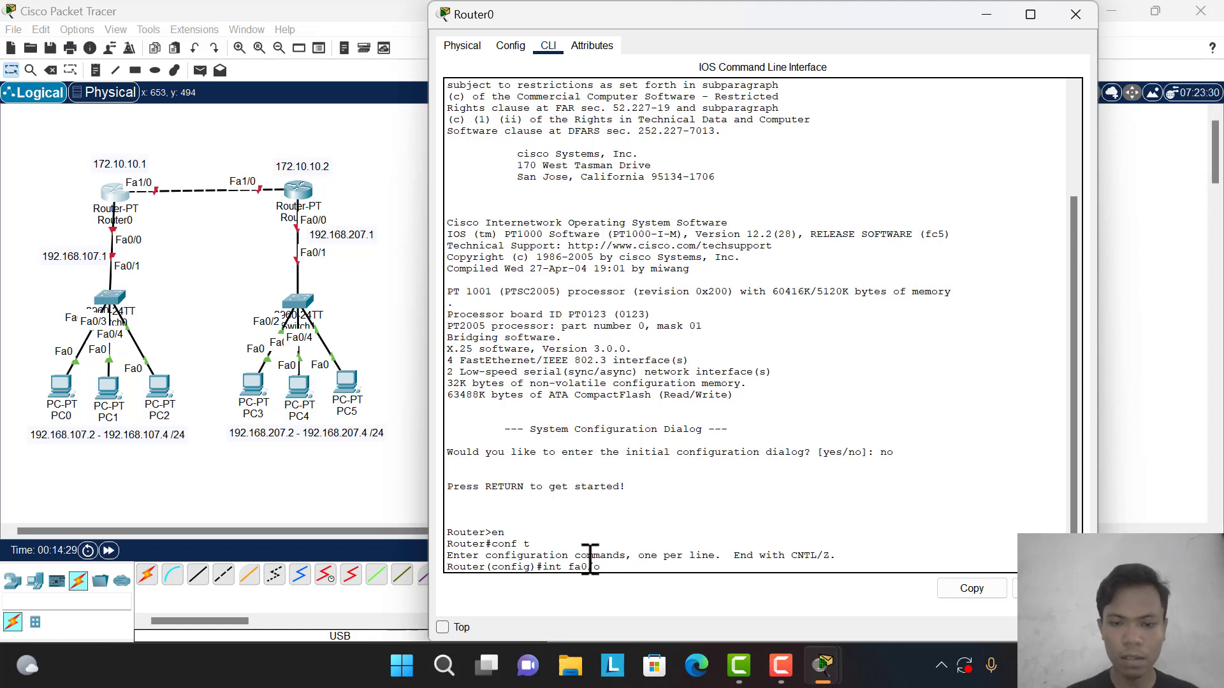
text(/0)
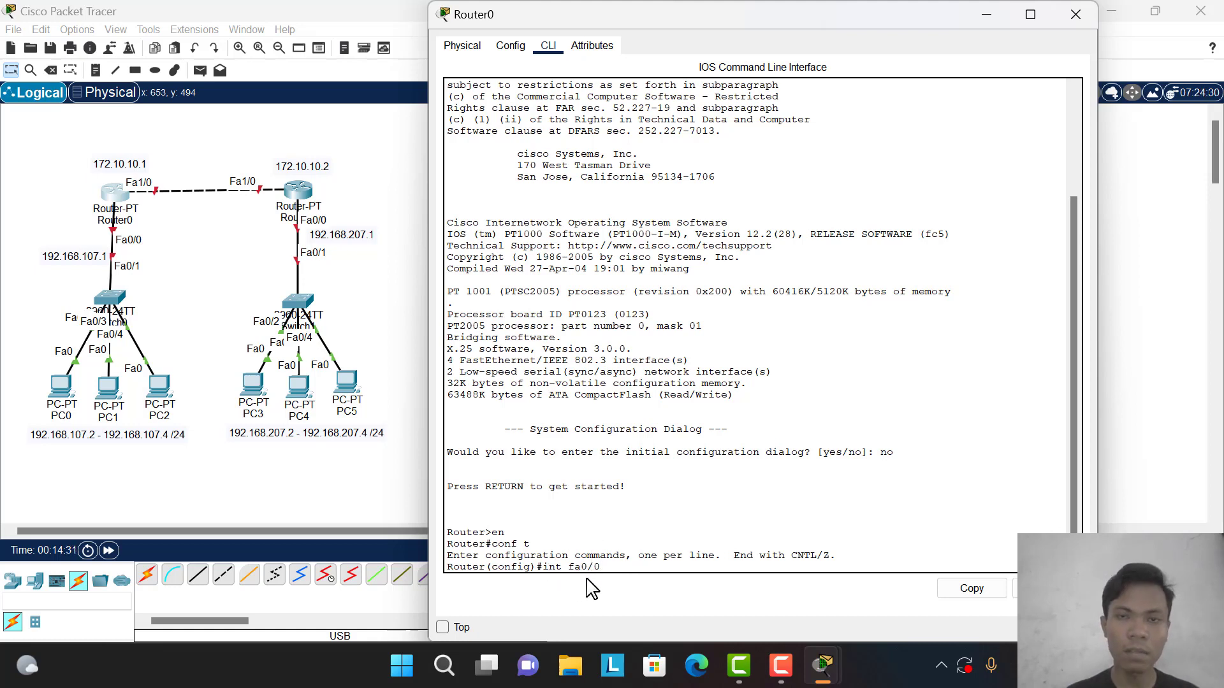
key(Return)
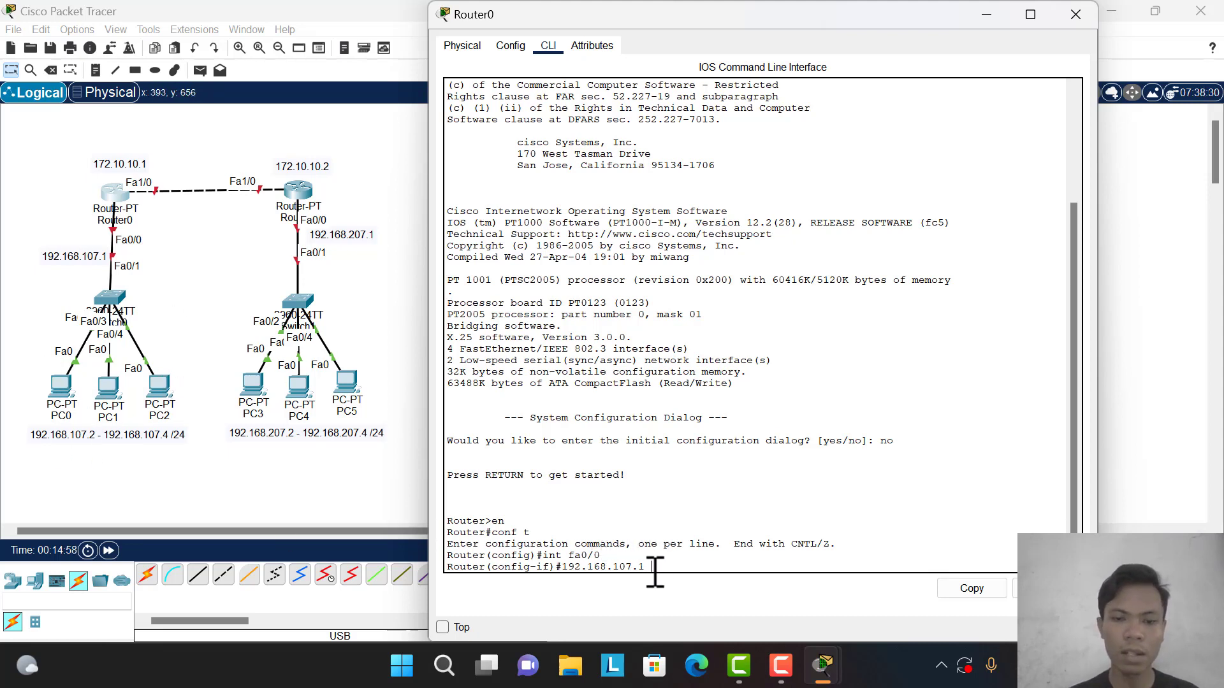
drag(653, 569, 566, 568)
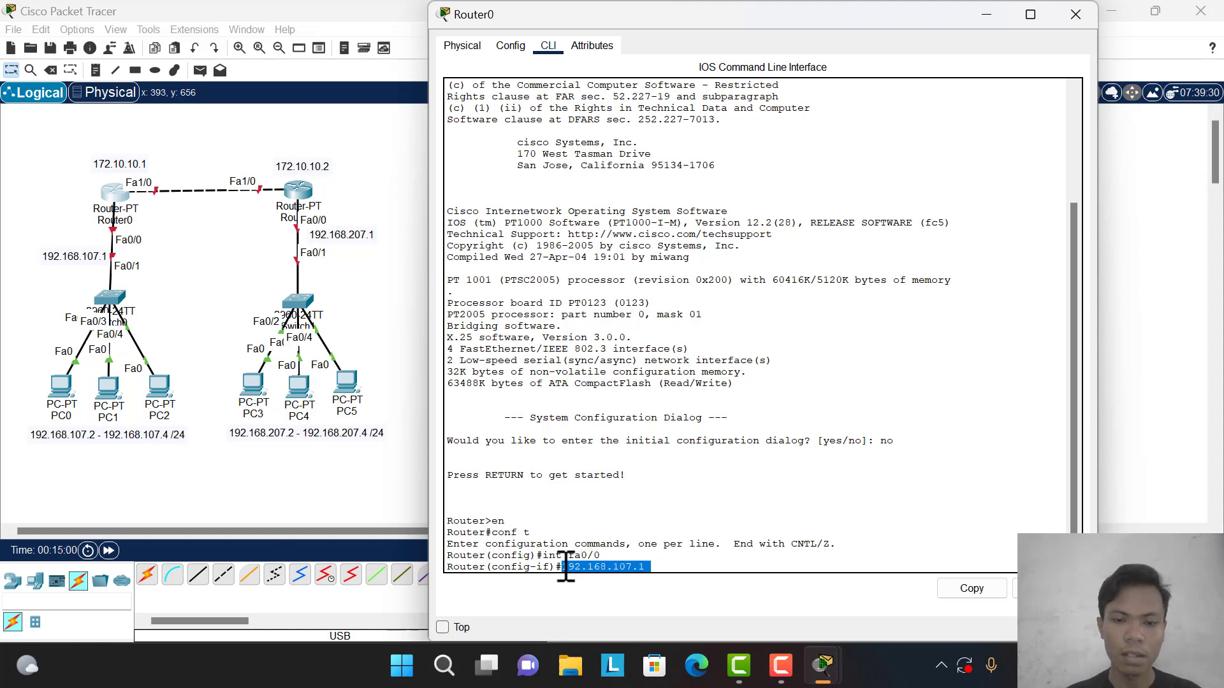
click(566, 567)
text(ip)
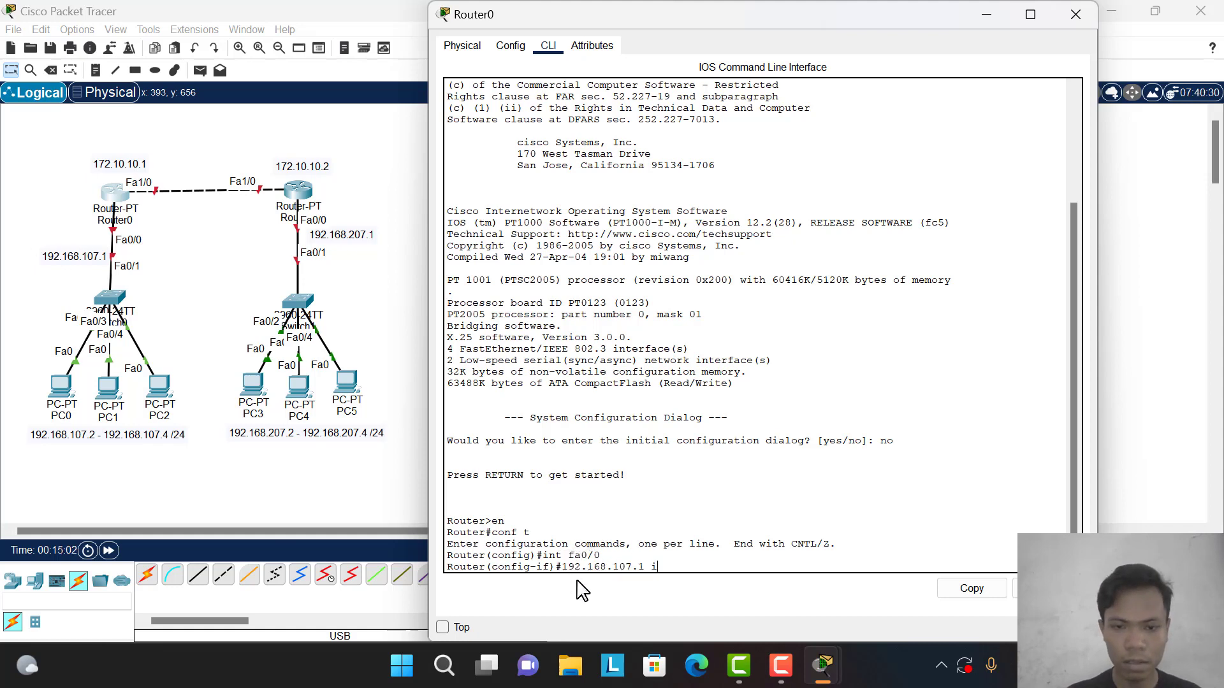
key(BackSpace)
key(BackSpace)
key(BackSpace)
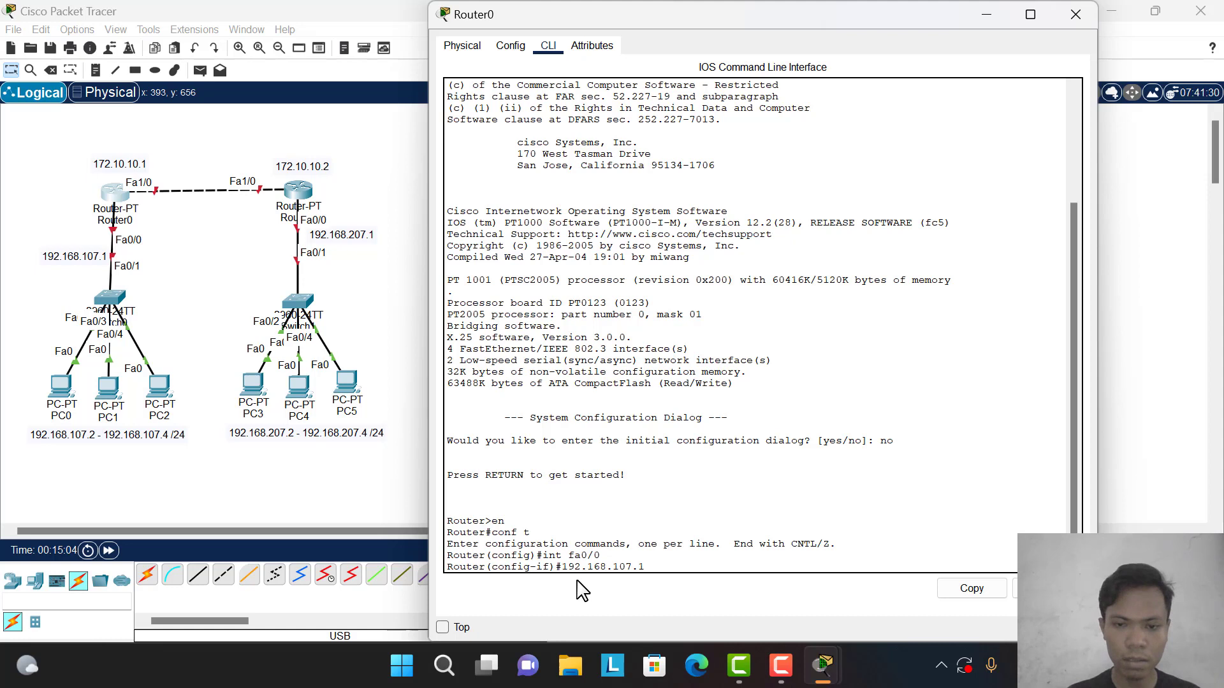
- Put the ip address command in front of 192.168.107.1 on the fa0/0 configuration line
text(ip add)
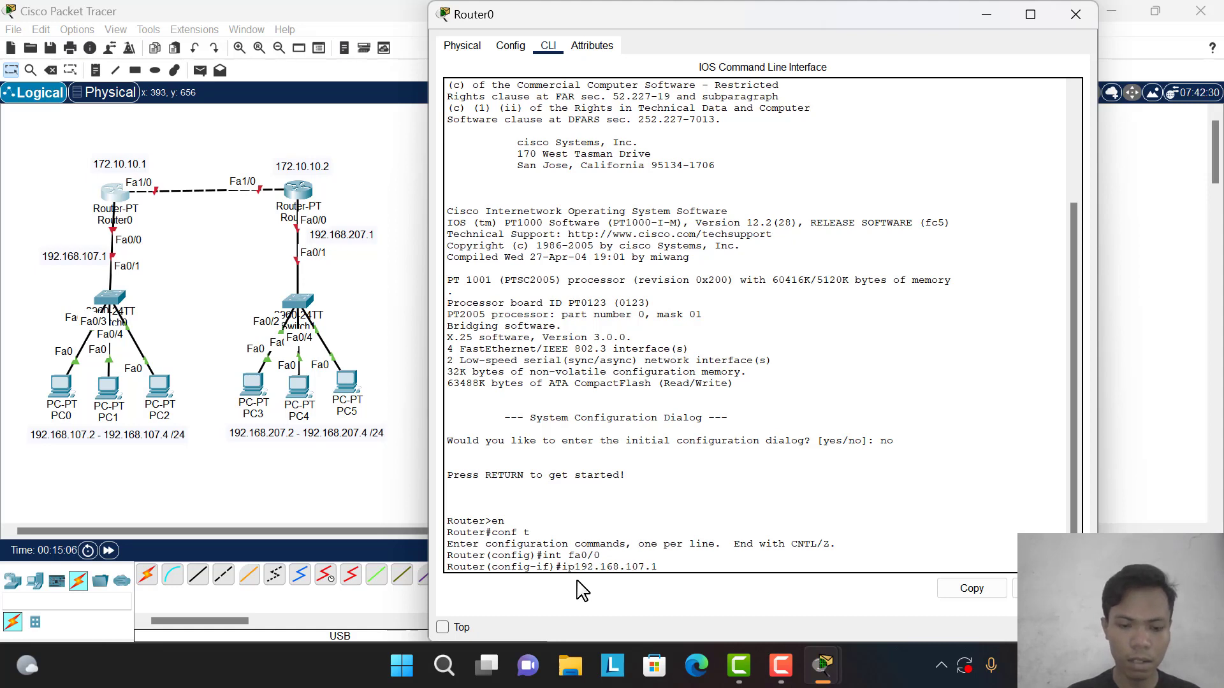
text(ress)
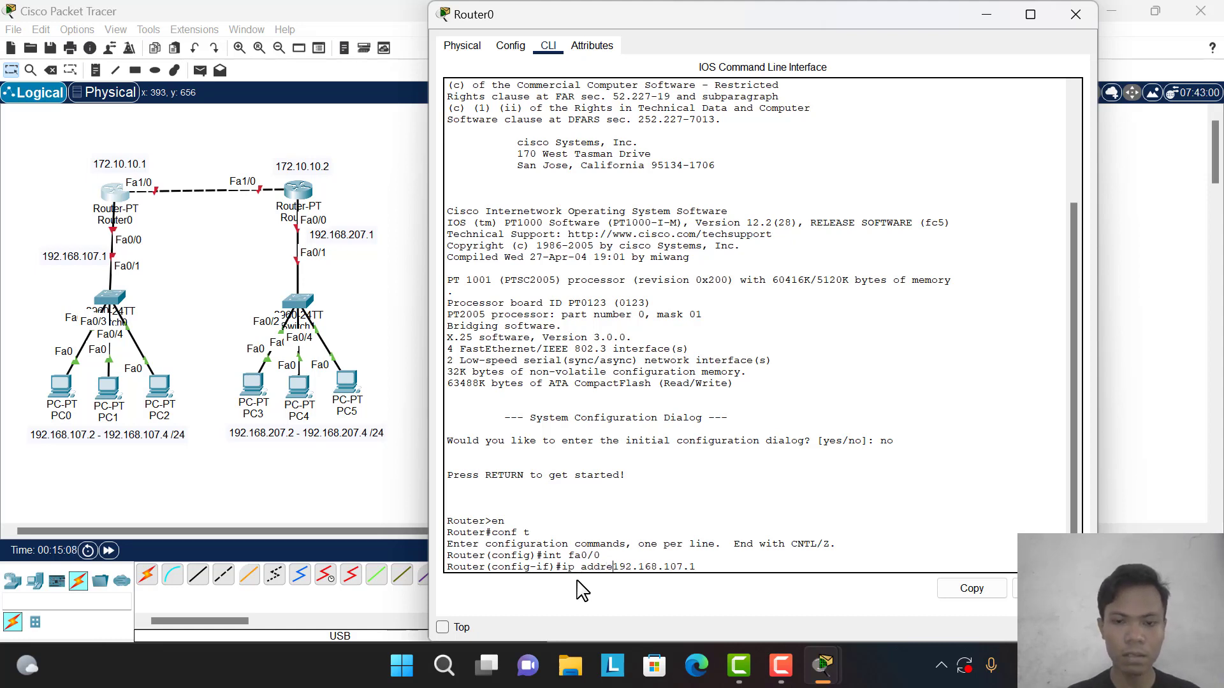
key(Right)
key(Right)
key(Right)
key(Right)
key(Right)
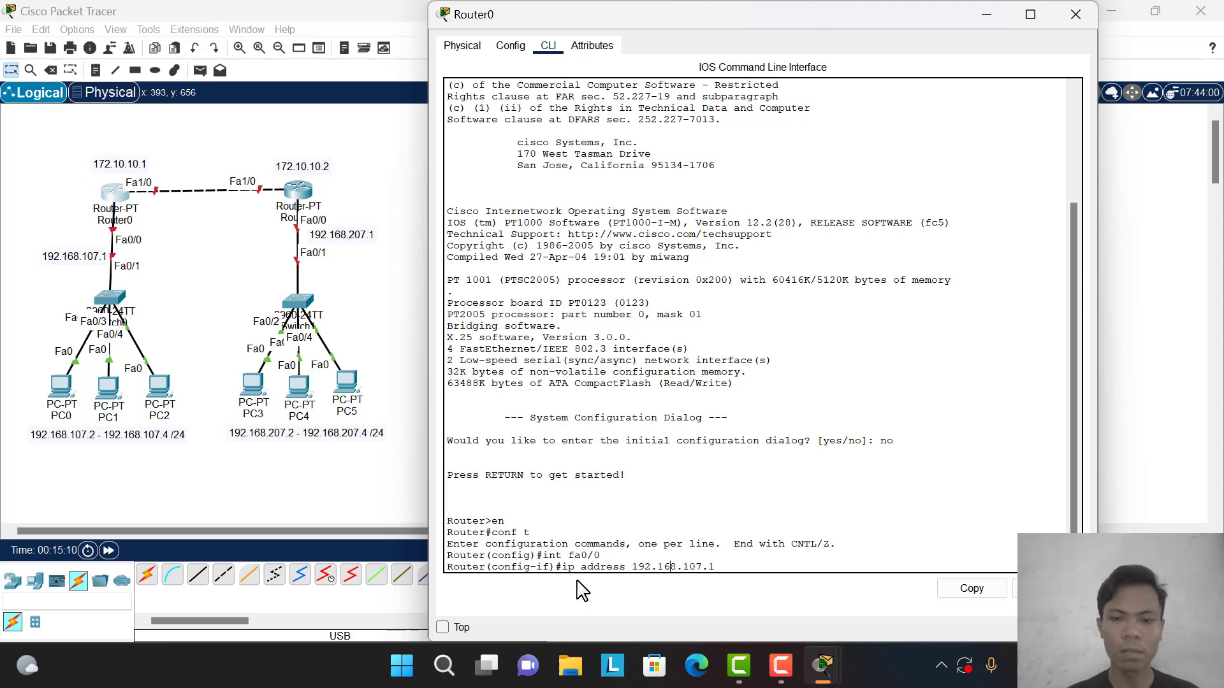
- Add the subnet mask 255.255.255.0 after 192.168.107.1 and run the command to assign the address to fa0/0
text(2)
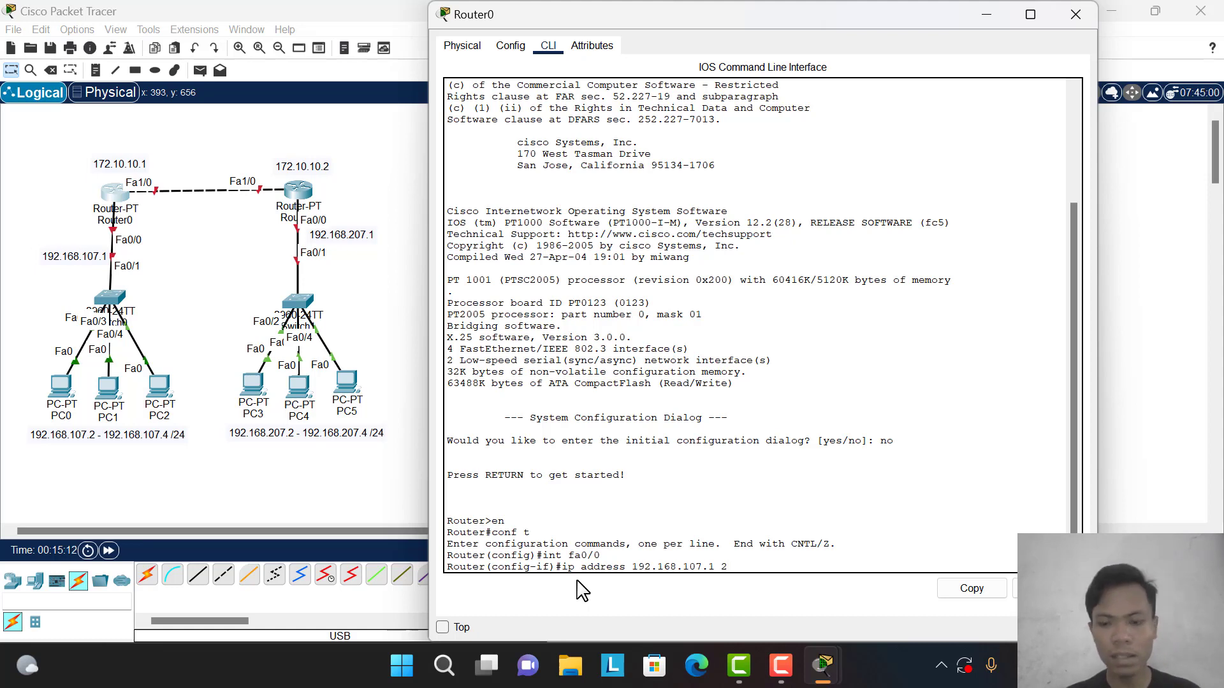
text(555/)
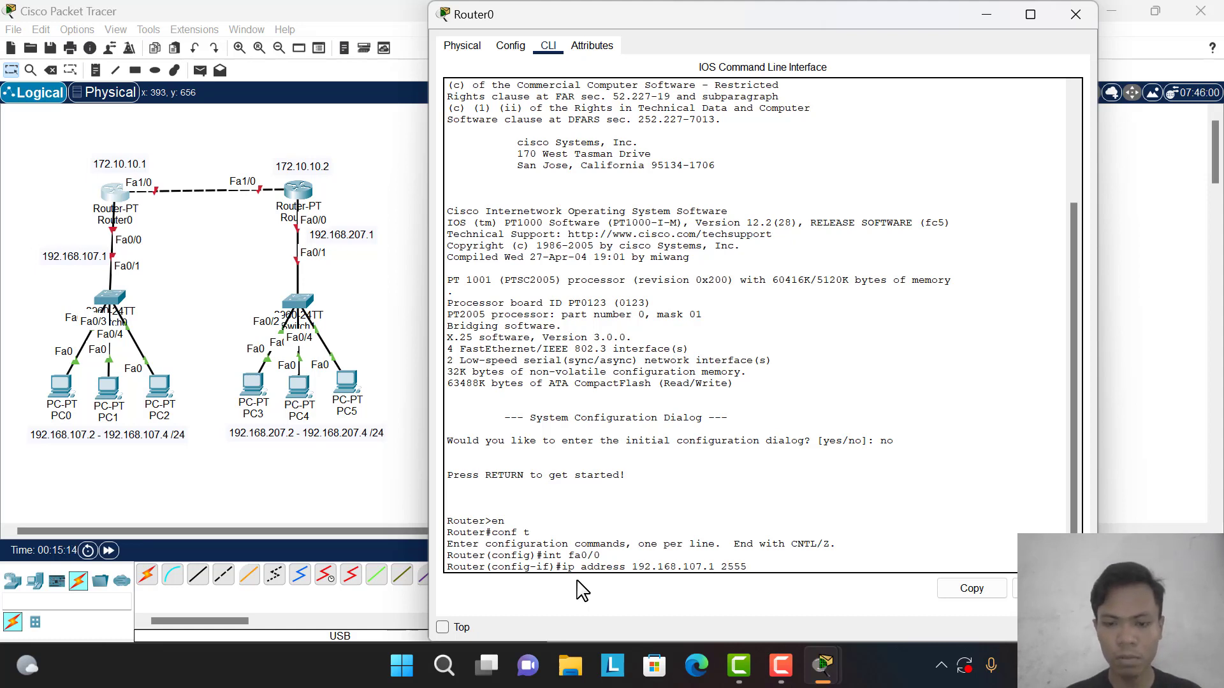
key(BackSpace)
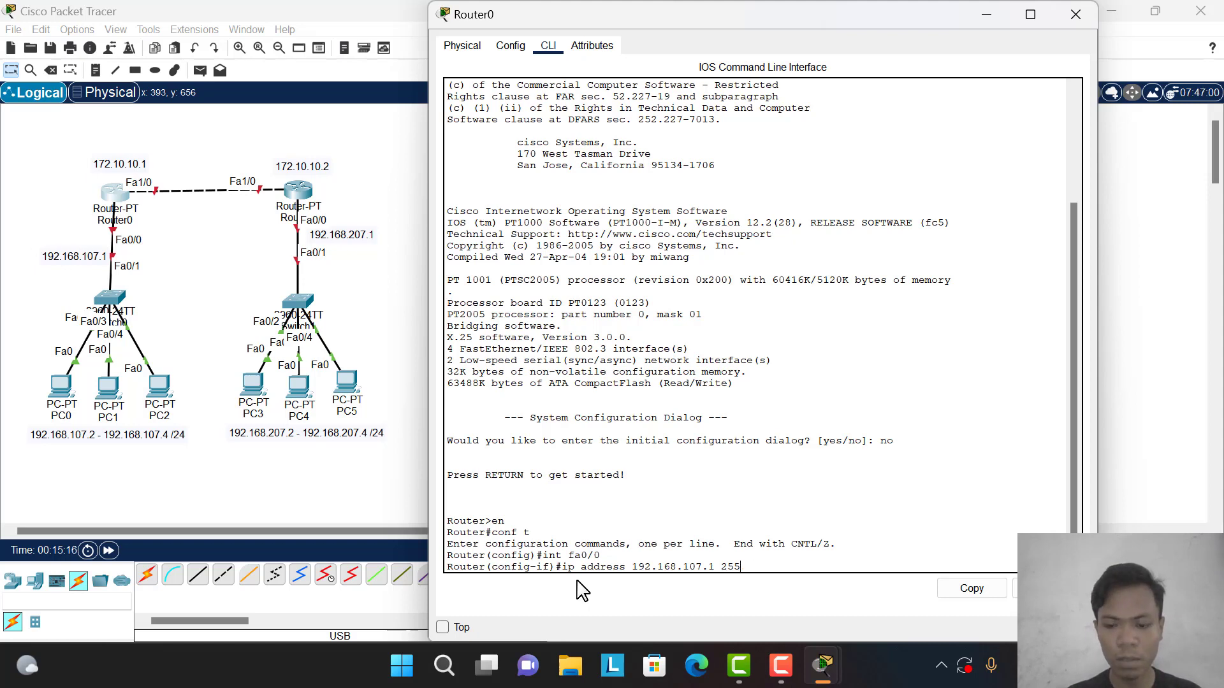
text(.255)
key(BackSpace)
key(BackSpace)
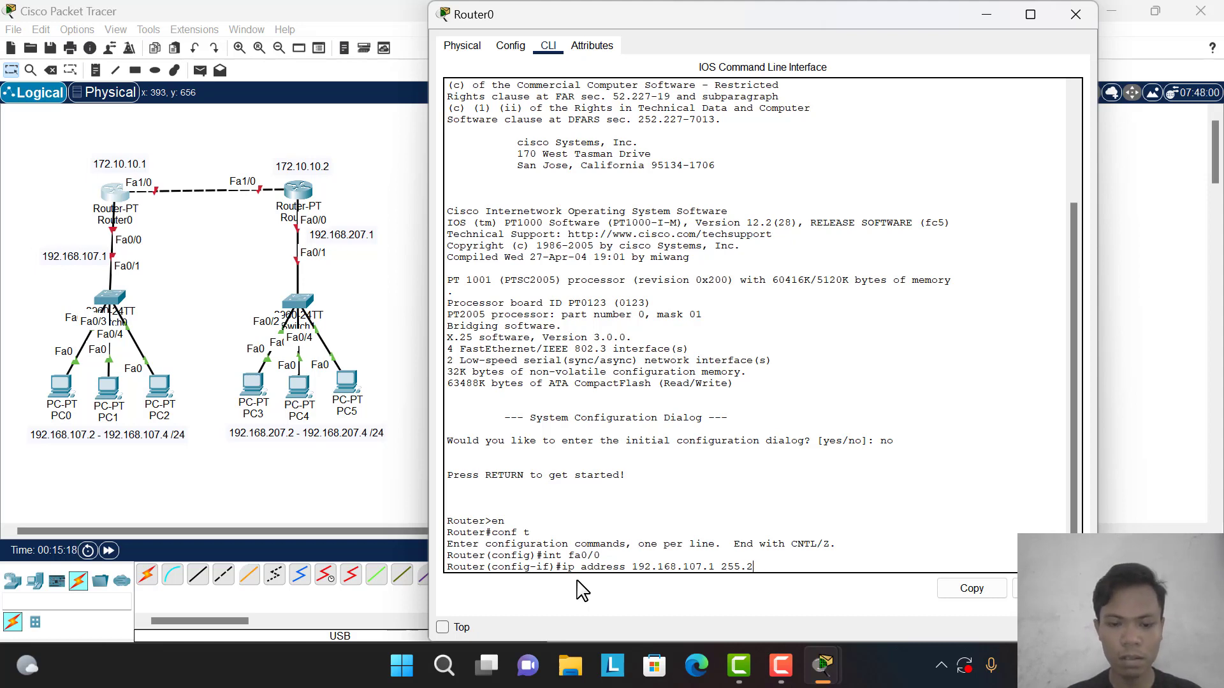
text(55.255.0)
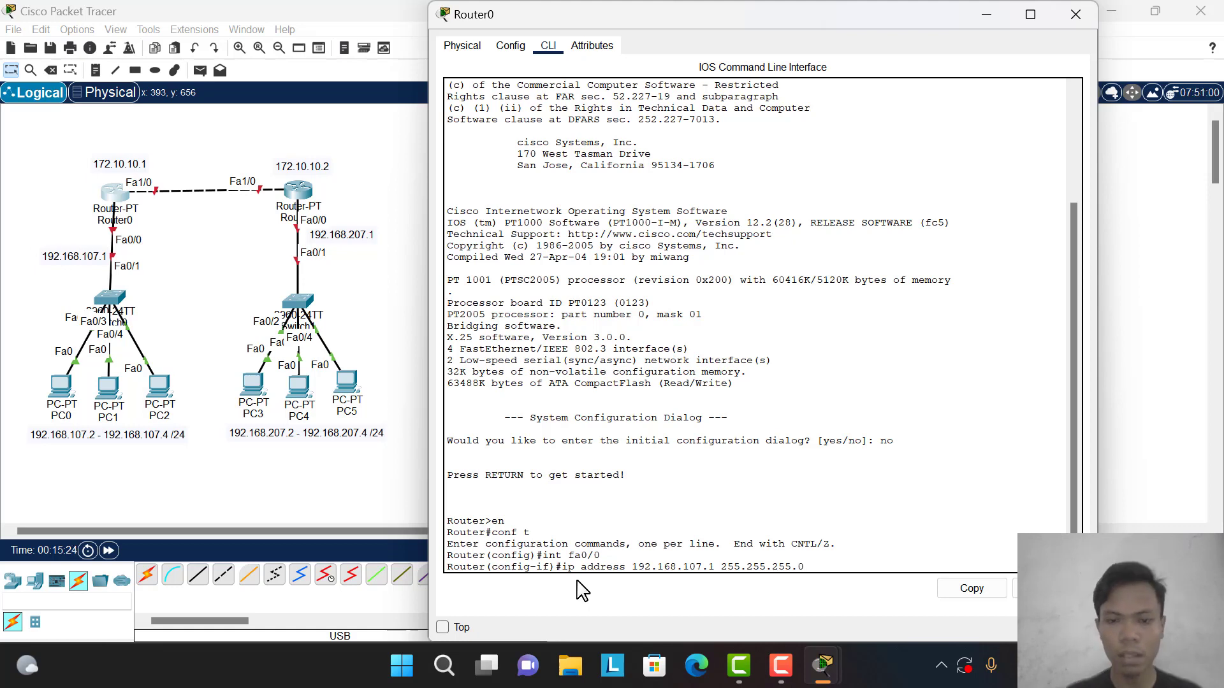
key(Return)
- Enable Router0's fa0/0 with no shutdown and return to global configuration mode with exit
text(nfig-if)#n)
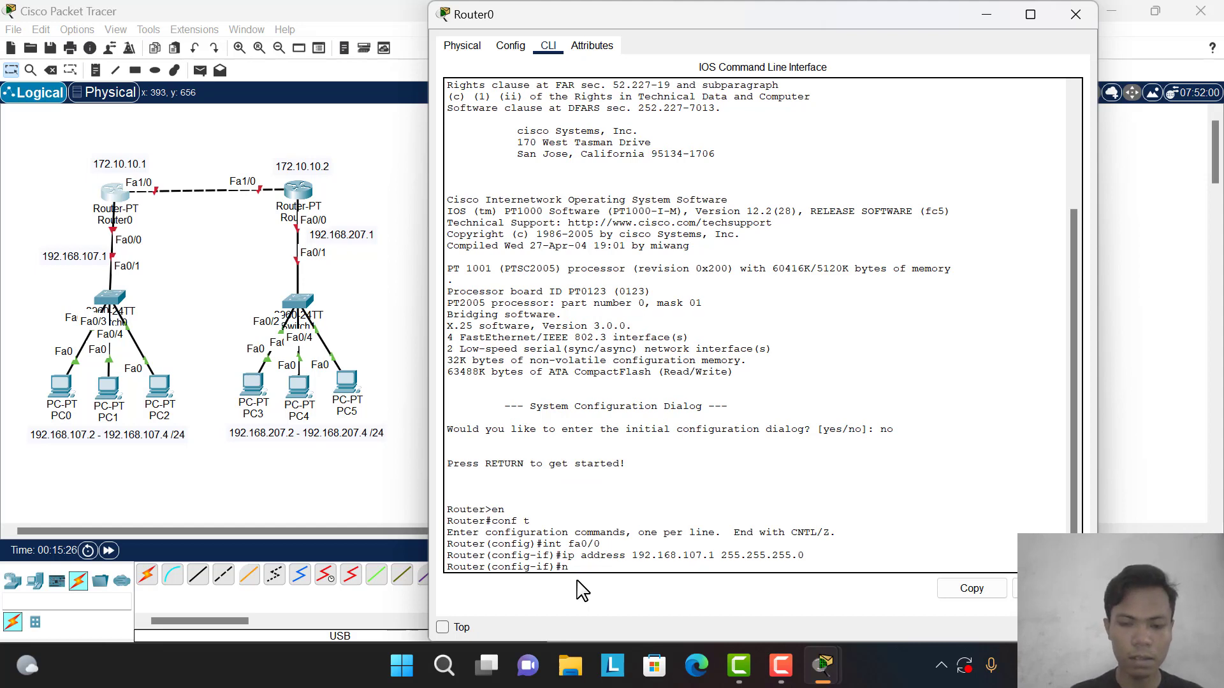
text(o shutdow)
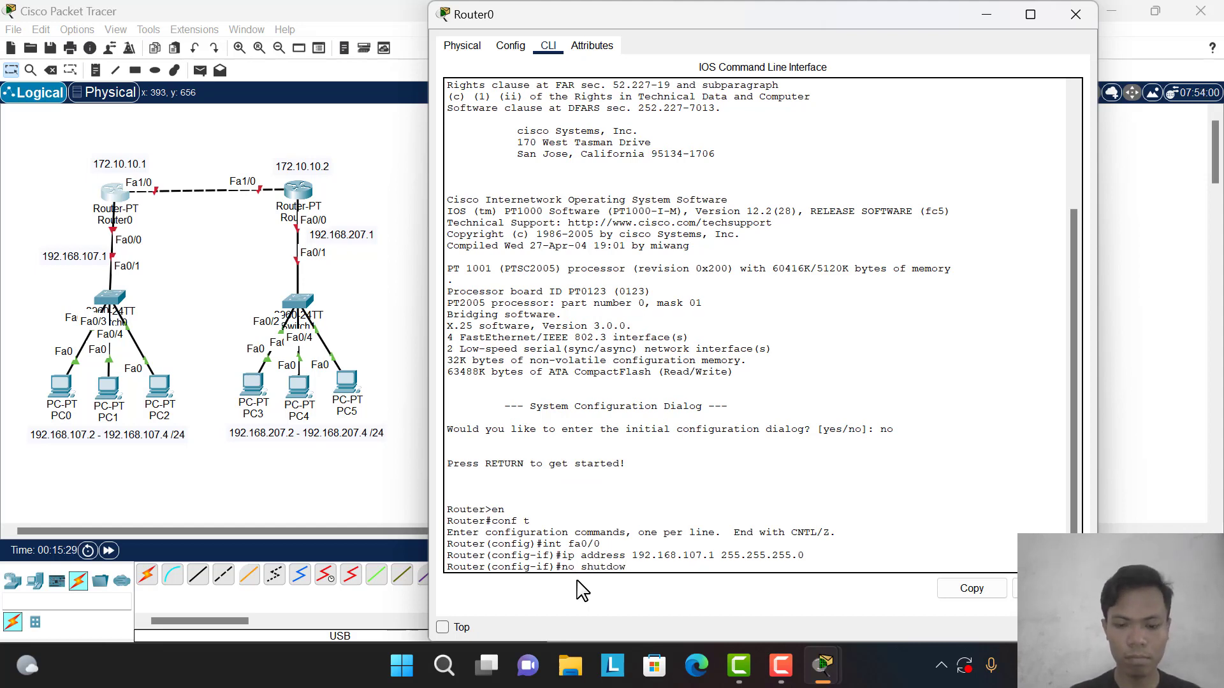
text(n)
key(Return)
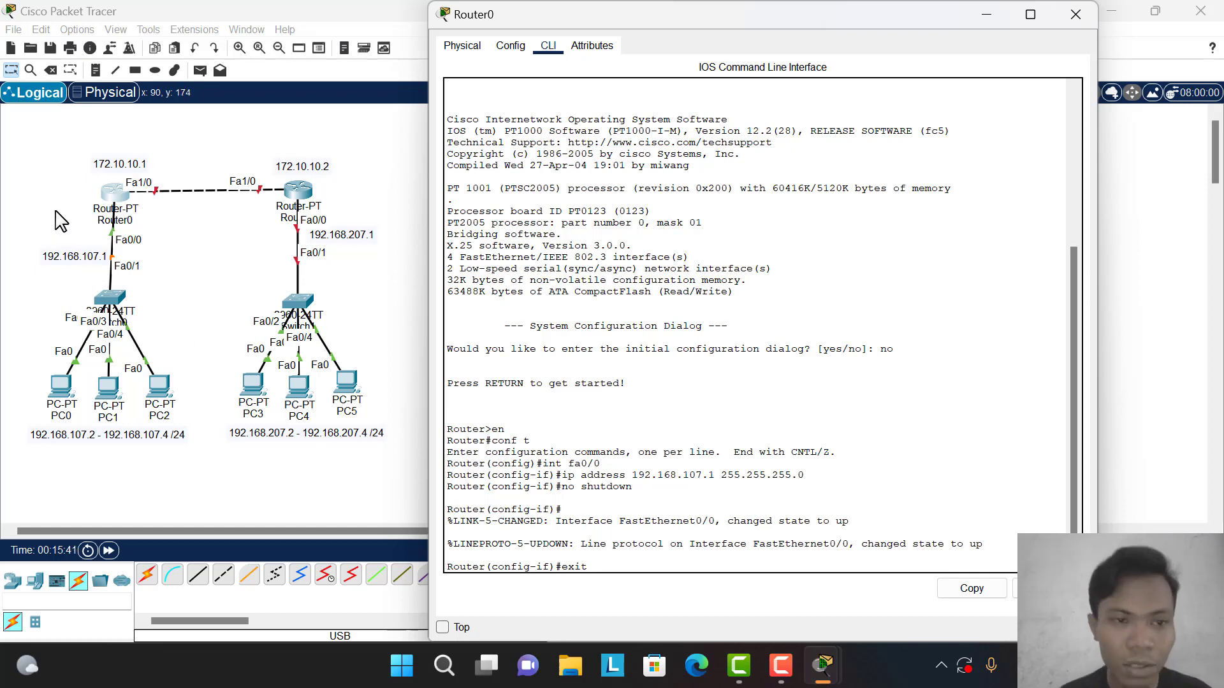
key(Return)
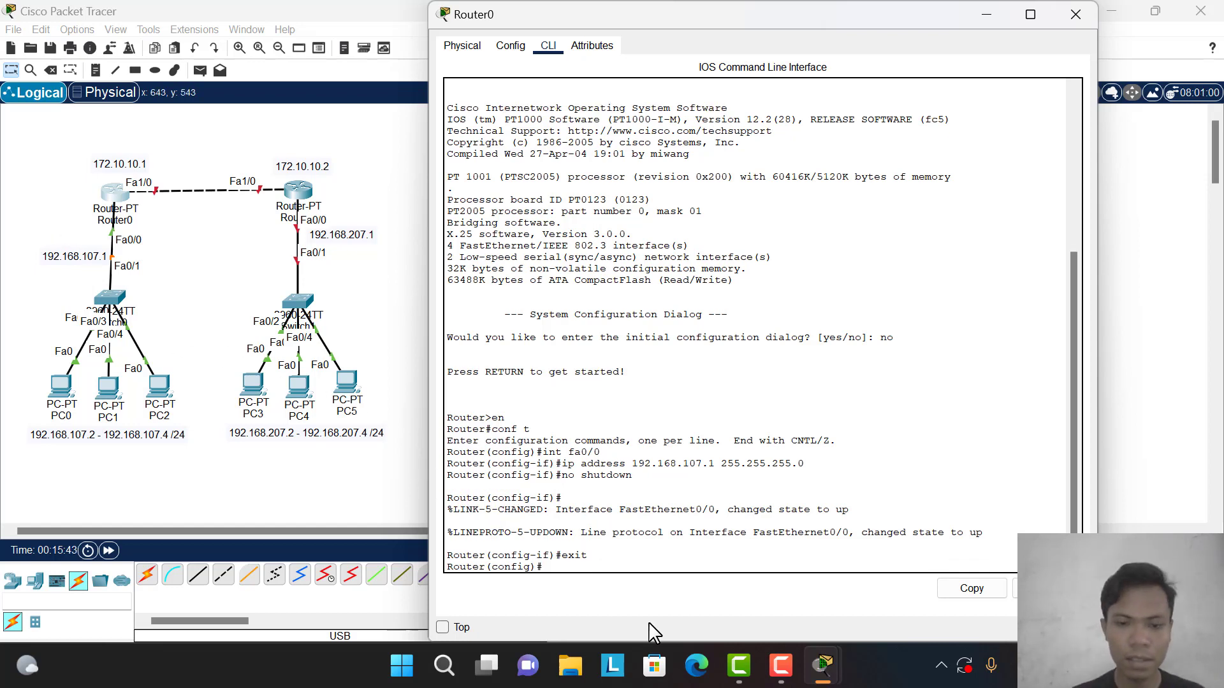
- Enter interface configuration mode for Router0's fa1/0 with the command int fa1/0
text(int )
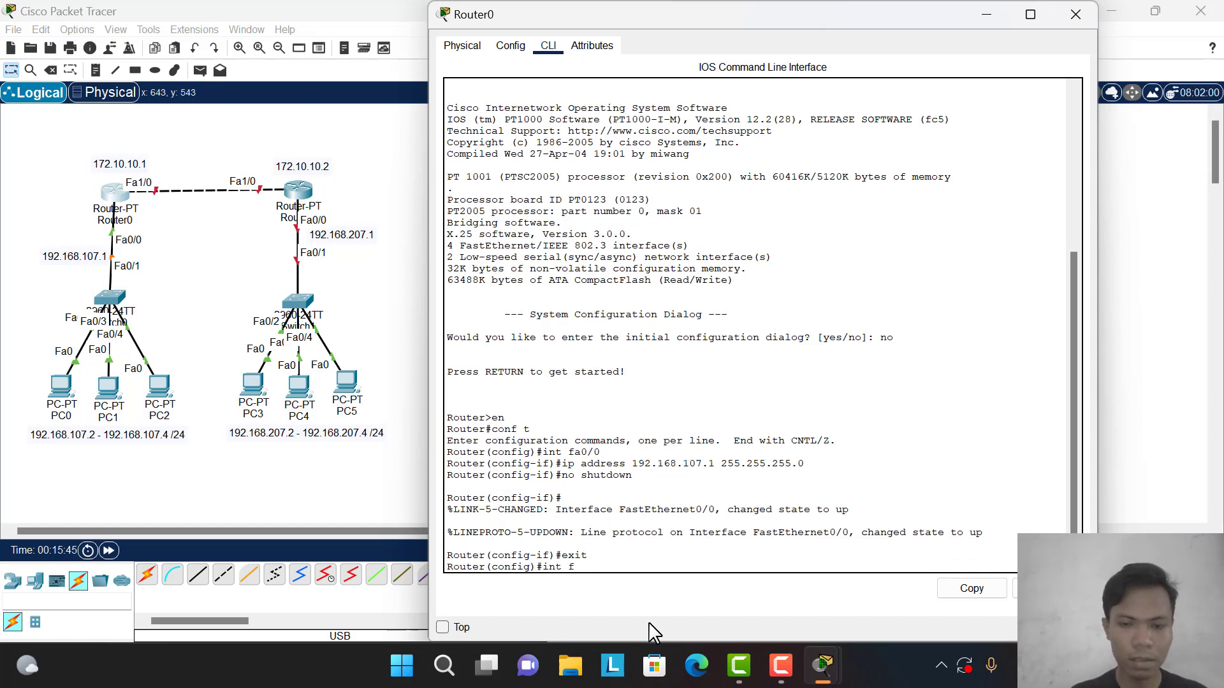
text(fa1/)
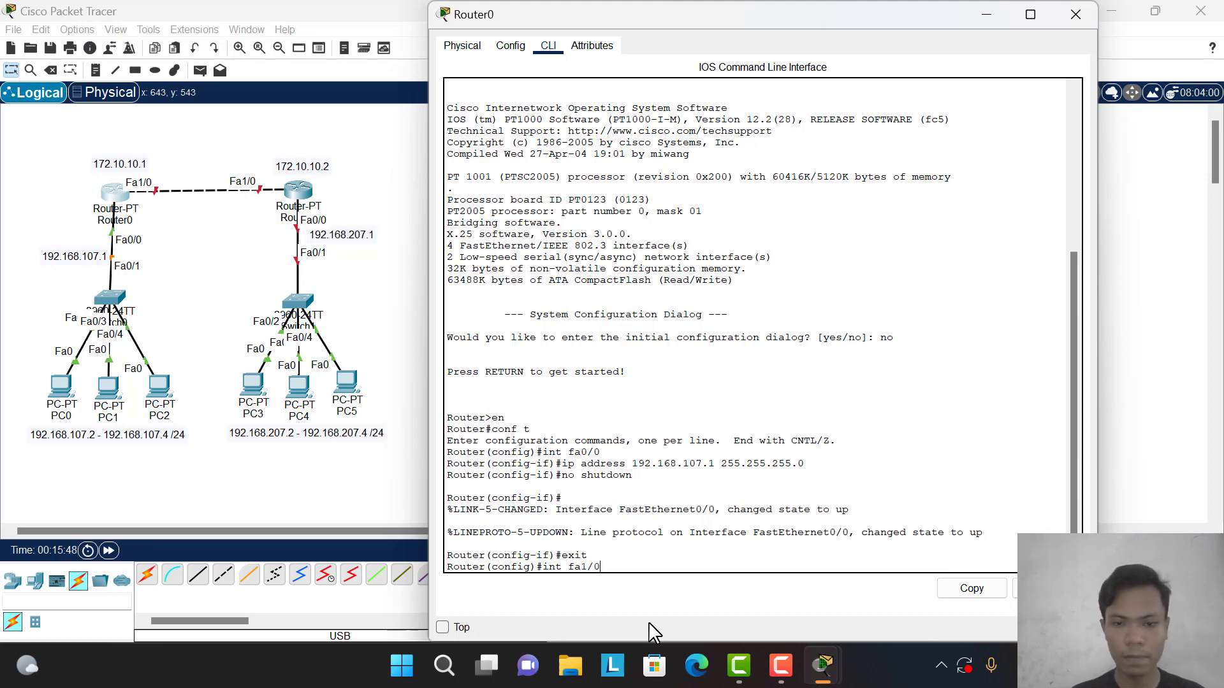
text(0)
key(Return)
- Assign 172.10.10.1 with subnet mask 255.255.0.0 to Router0's fa1/0 using the ip address command
text(ip )
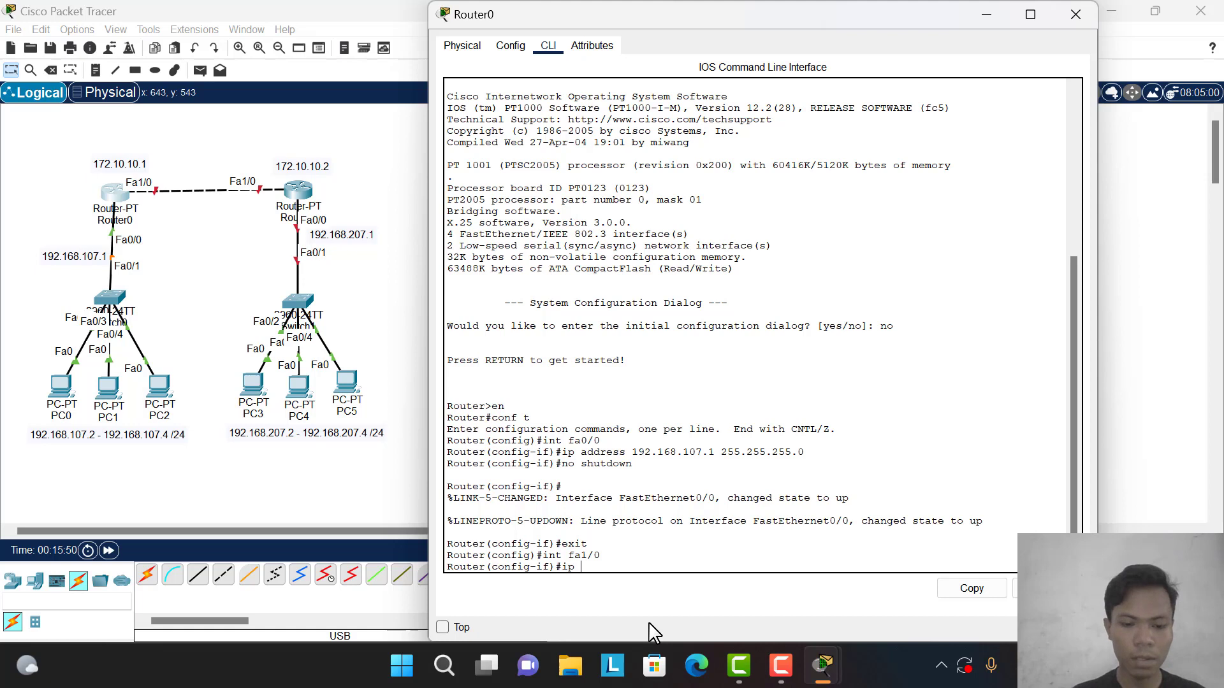
text(address)
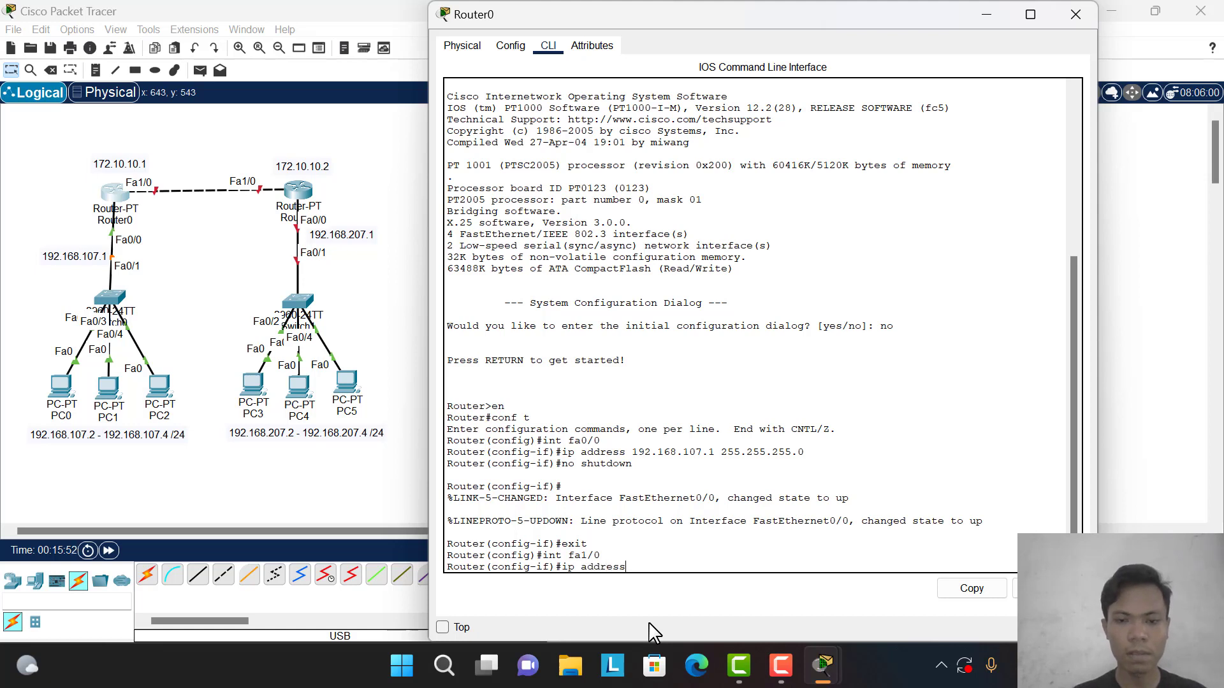
text( 1)
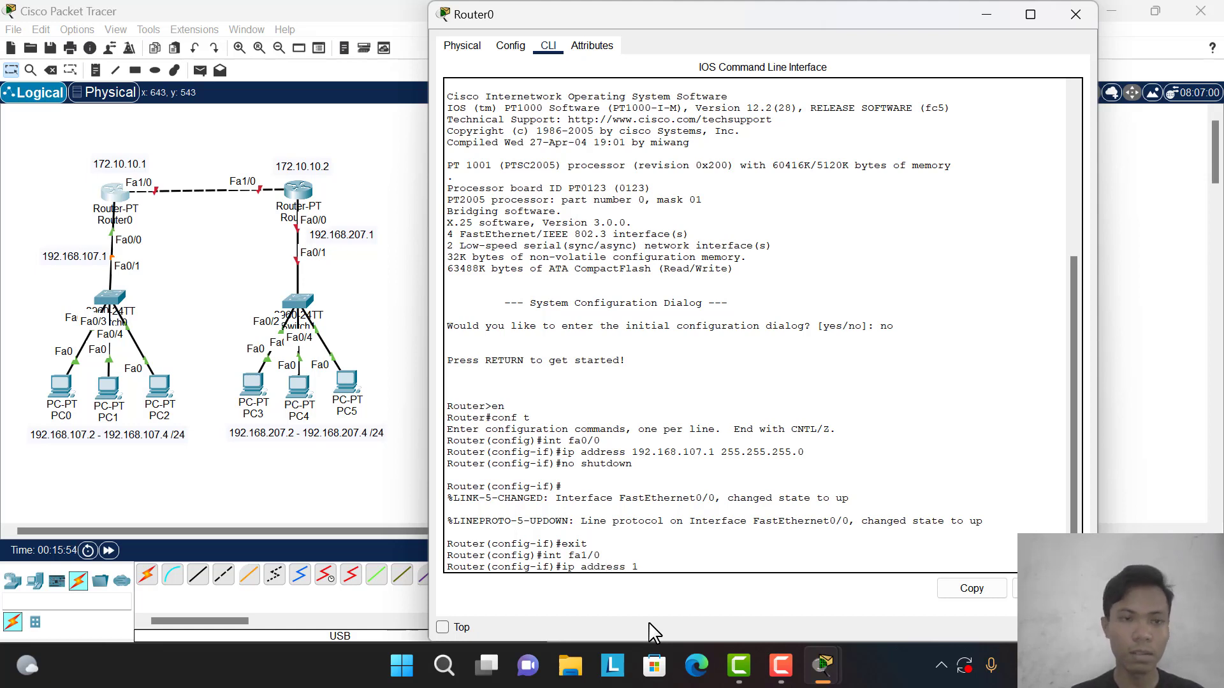
key(BackSpace)
text(172)
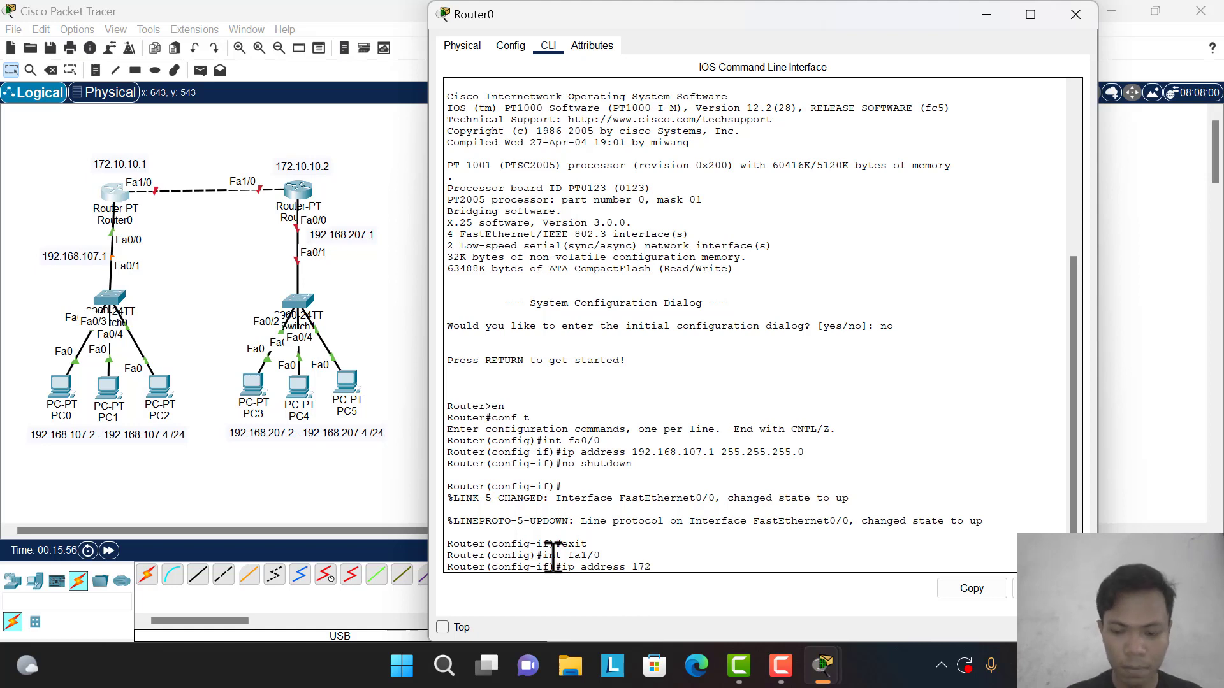
text(.10.10.)
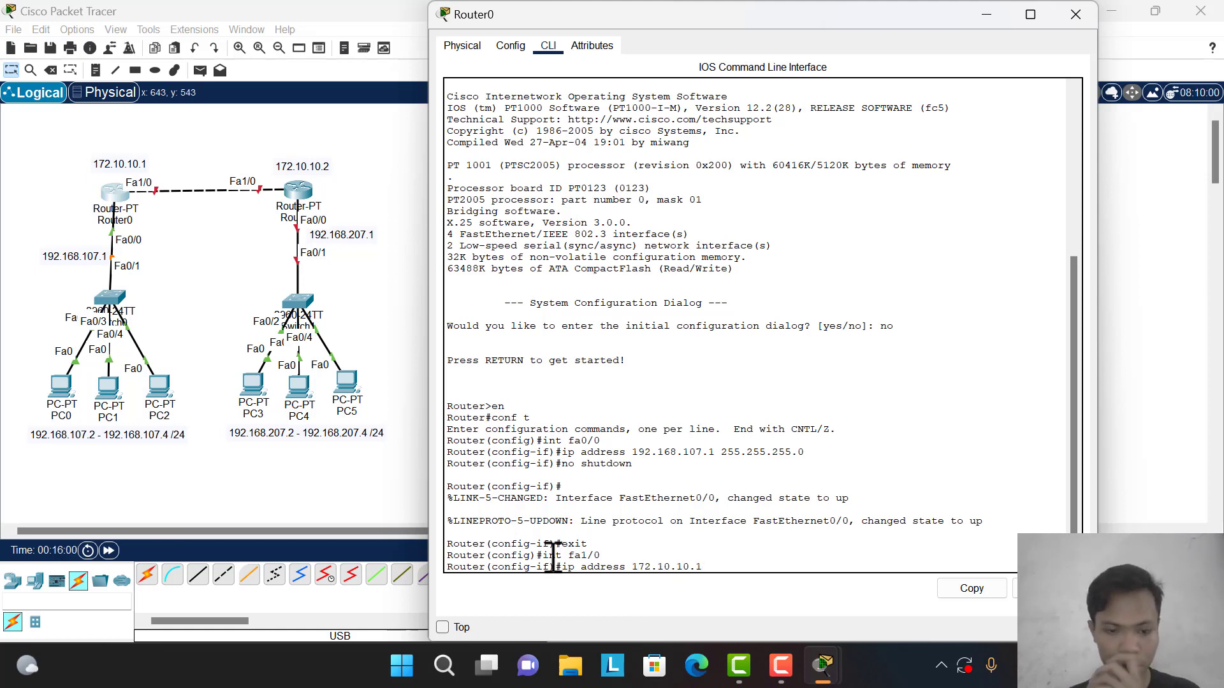
text(1 2555)
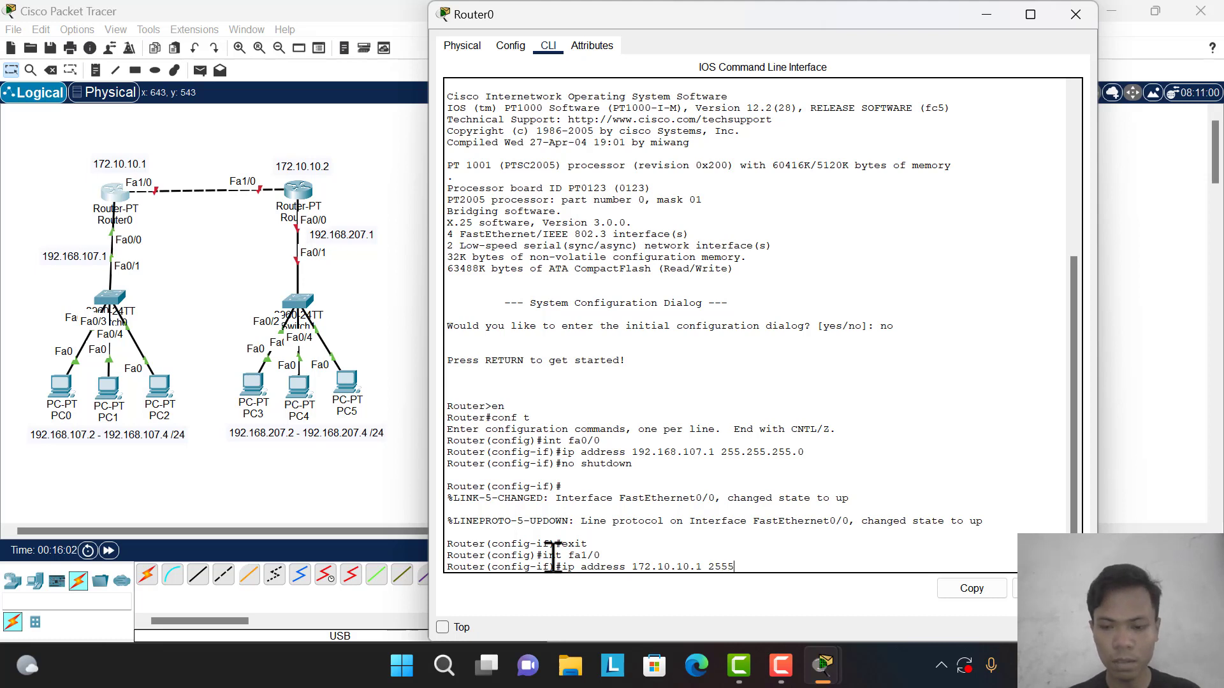
text(.255)
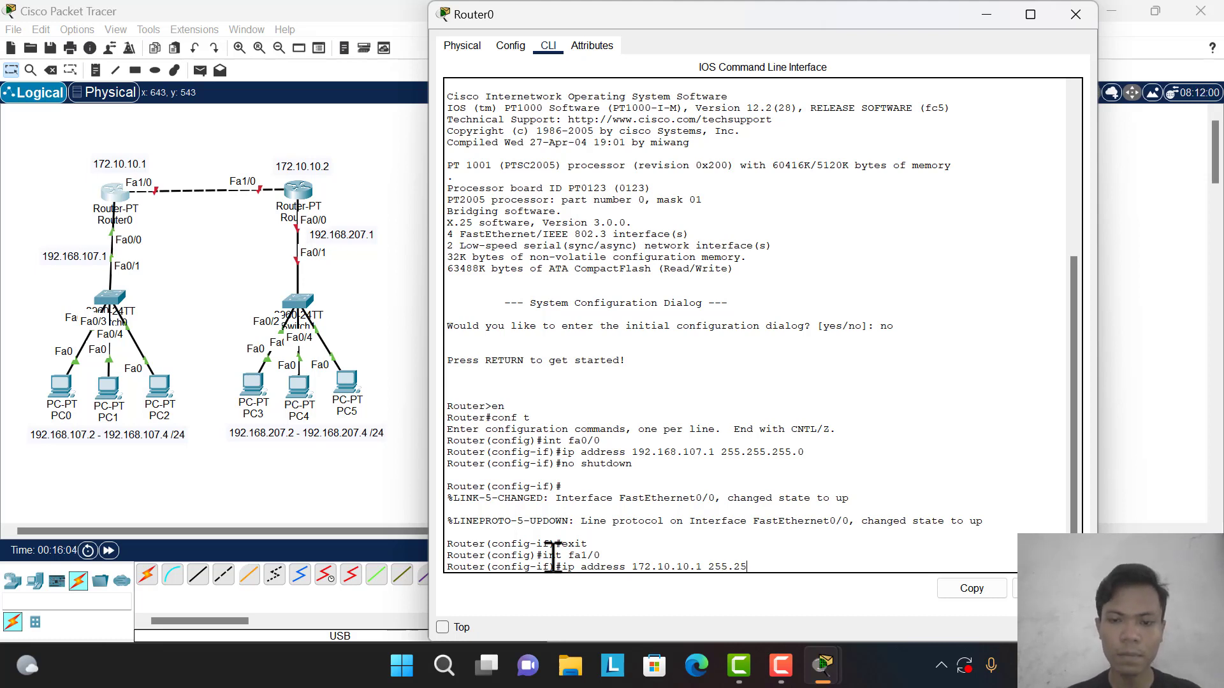
text(.)
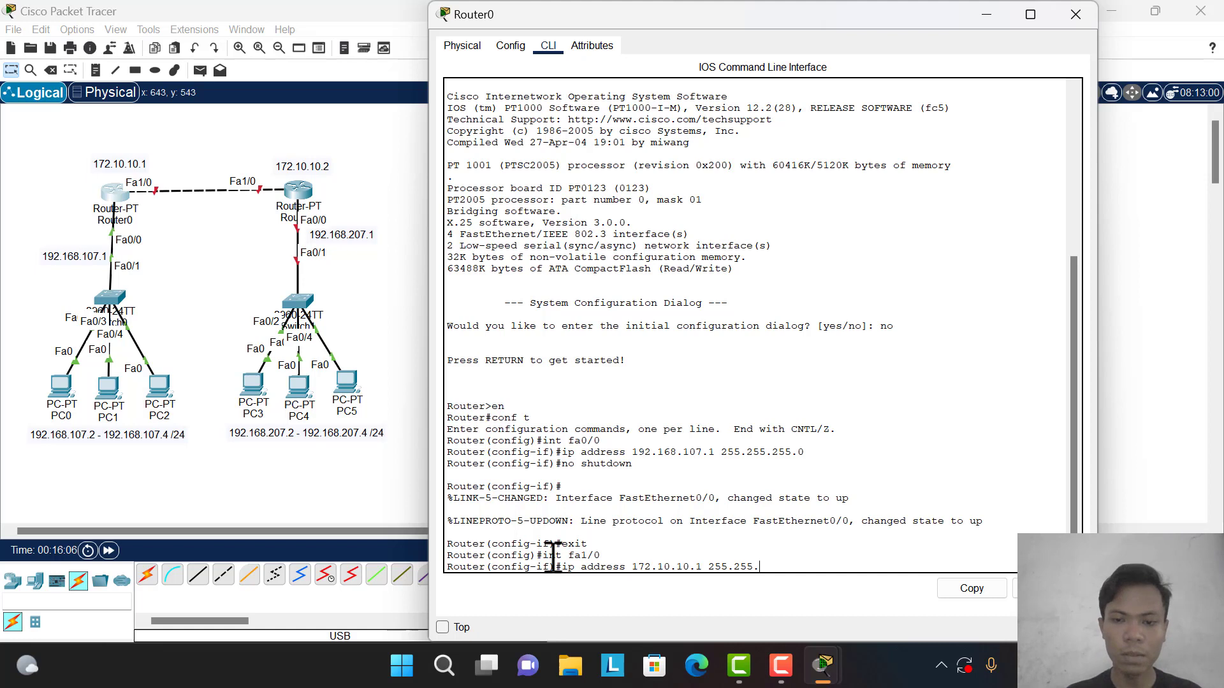
text(0.0)
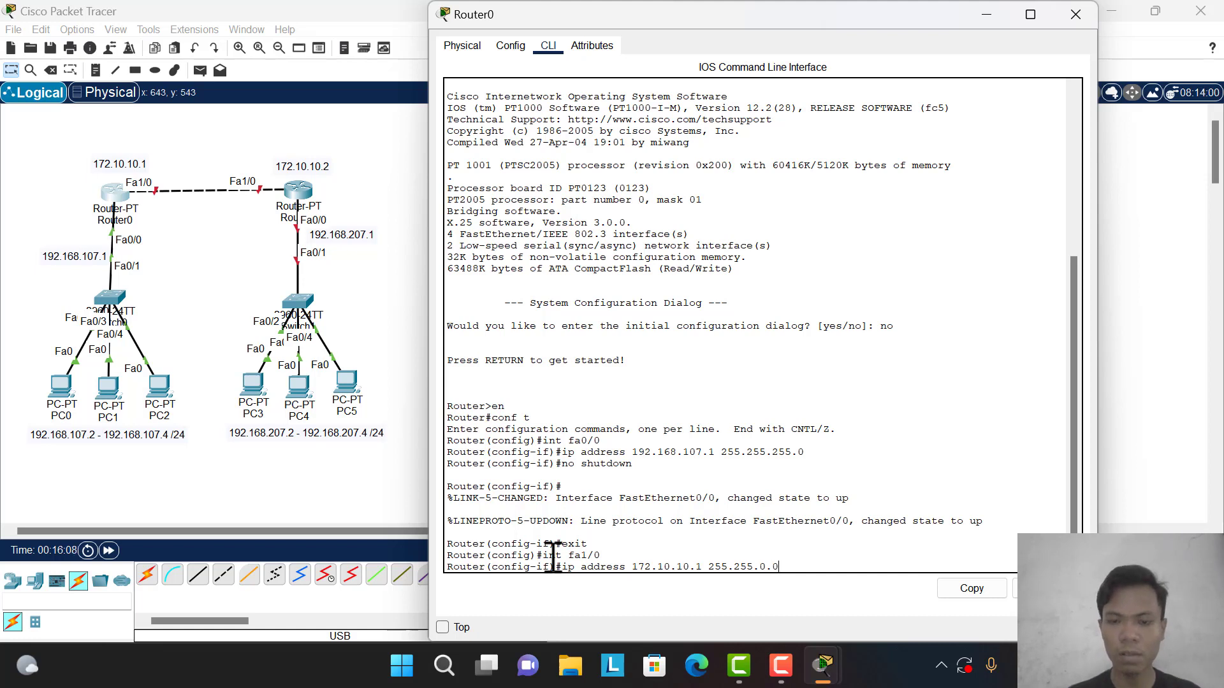
key(Return)
- Enable Router0's fa1/0 with no shutdown and close the Router0 window
text(no)
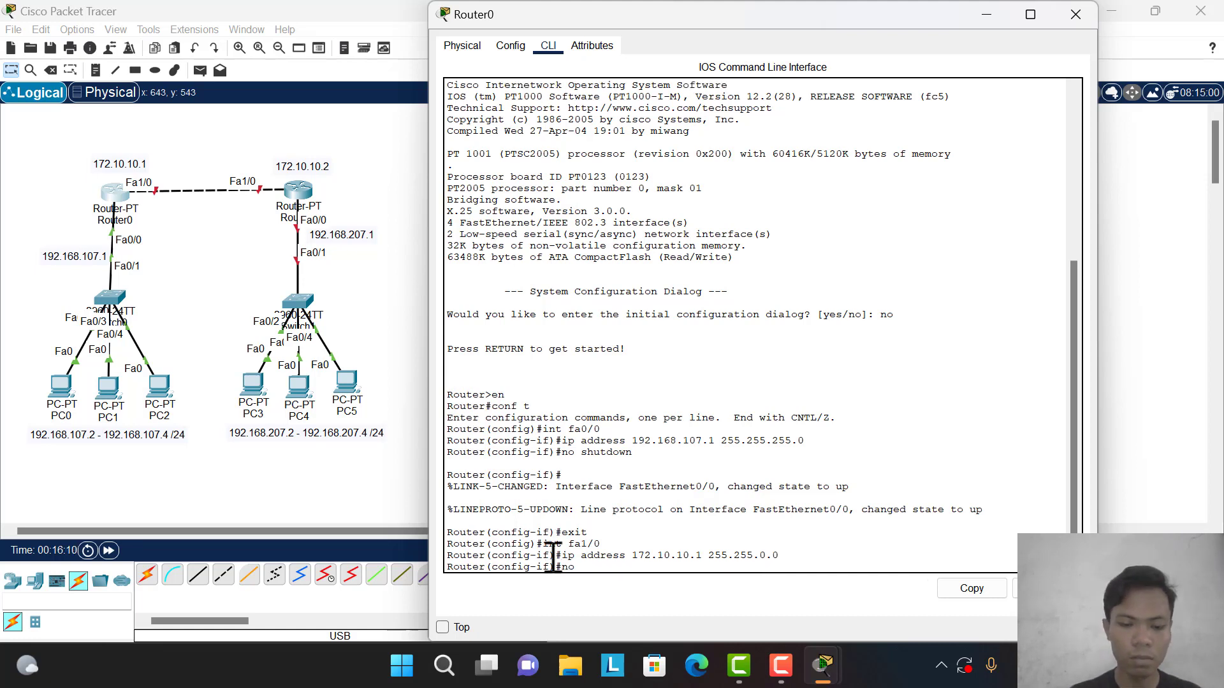
text( shutdo)
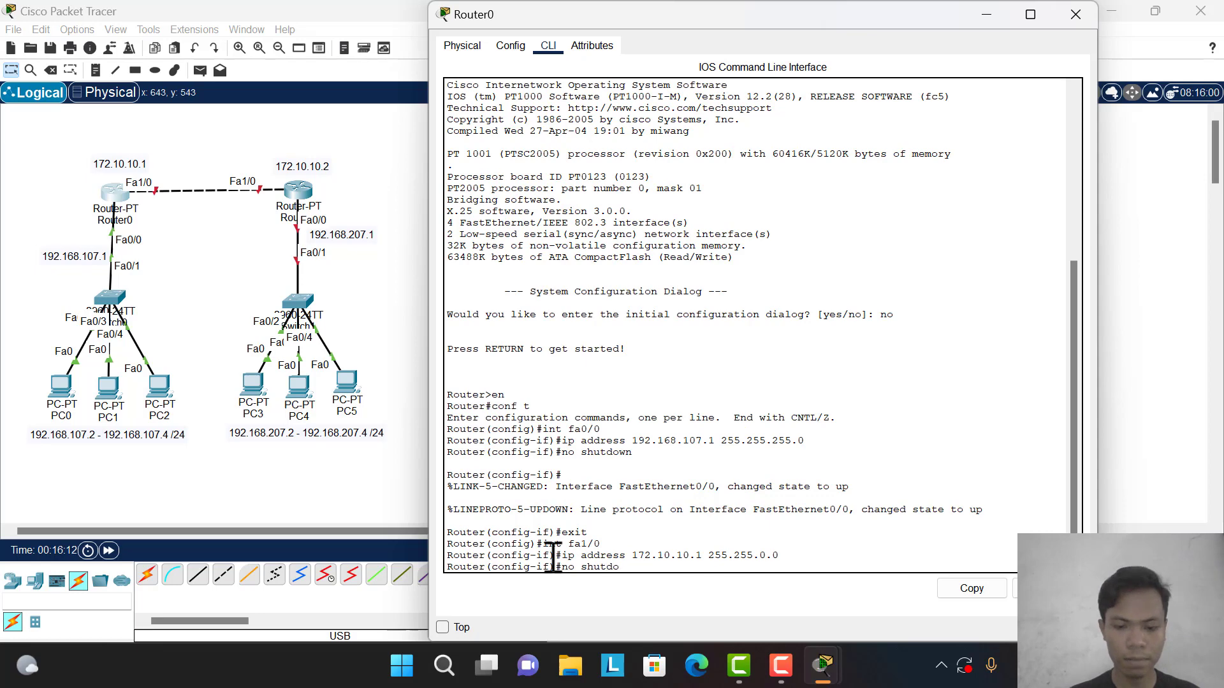
text(wn)
key(Return)
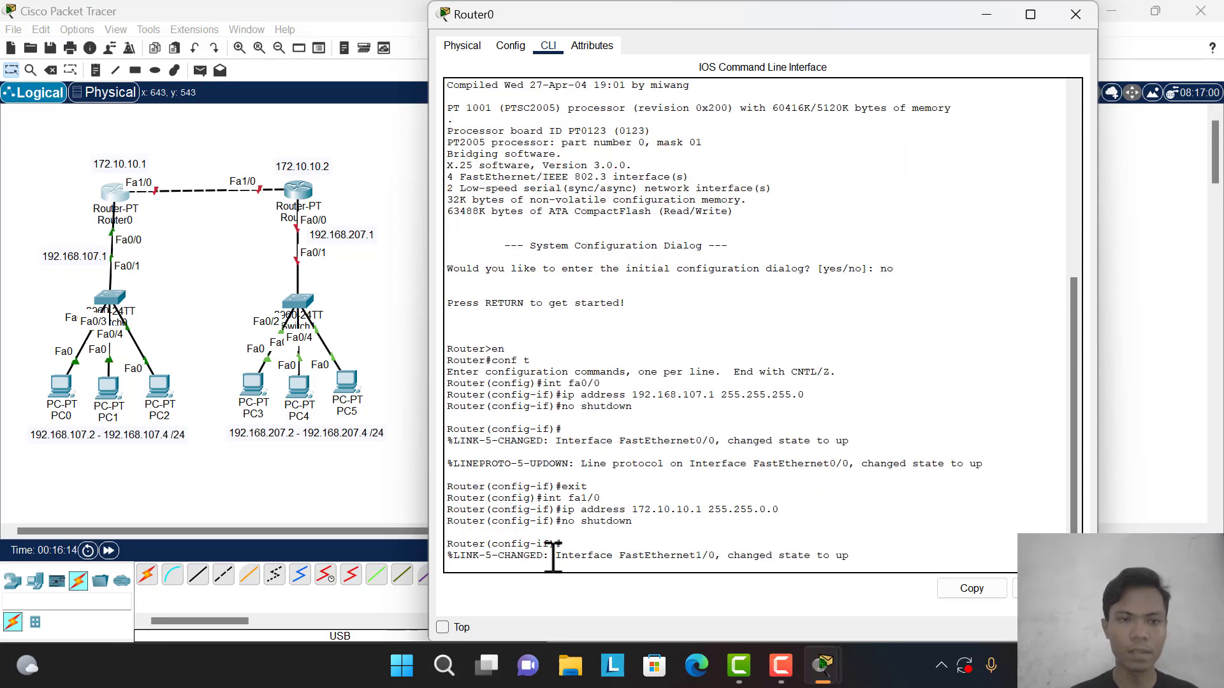
click(1075, 14)
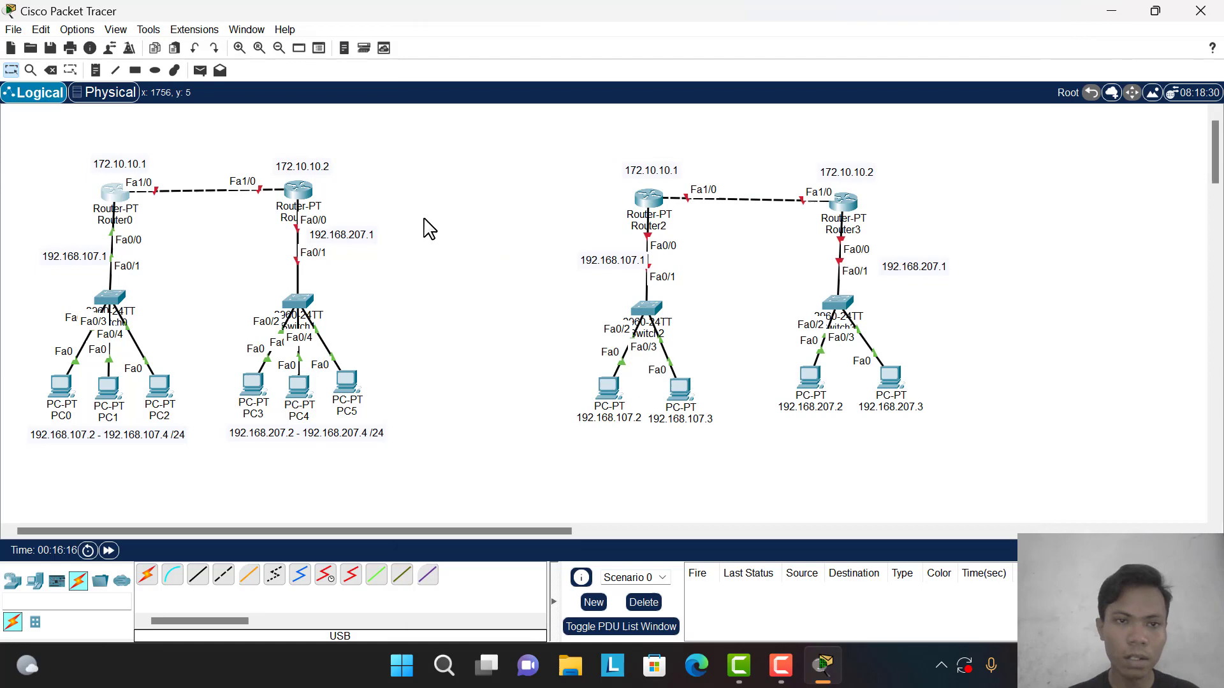
- Open Router1's command line and answer no to the initial configuration dialog to reach the router prompt
click(315, 200)
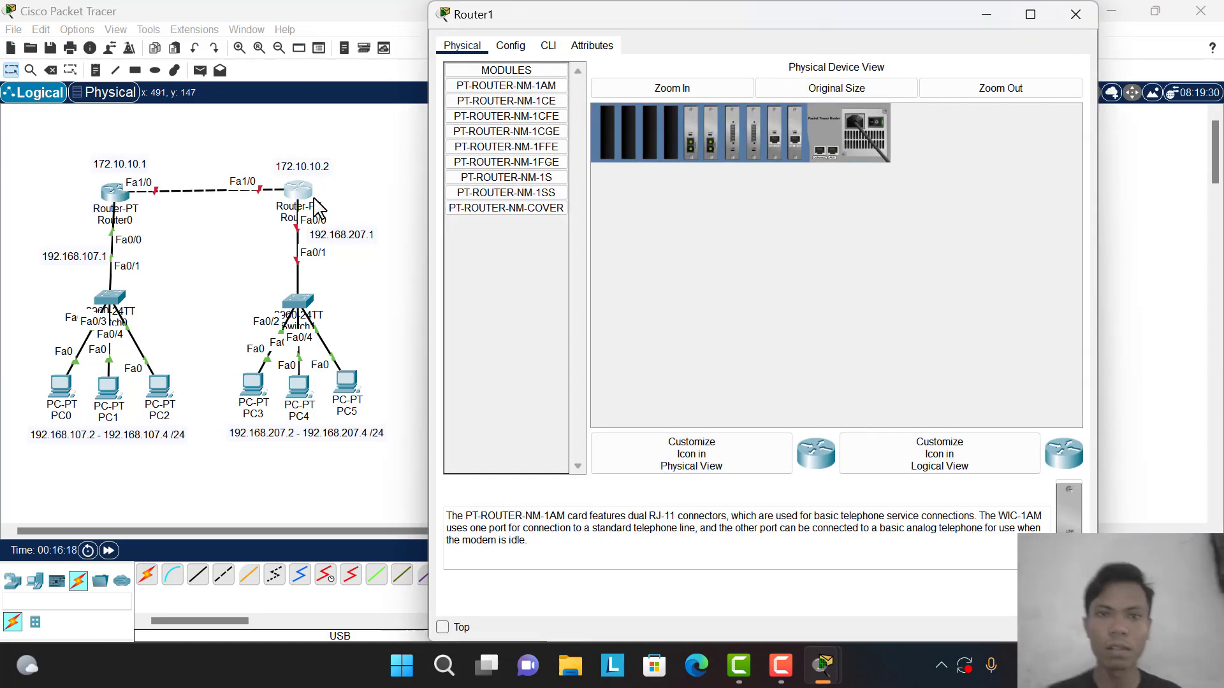
click(549, 46)
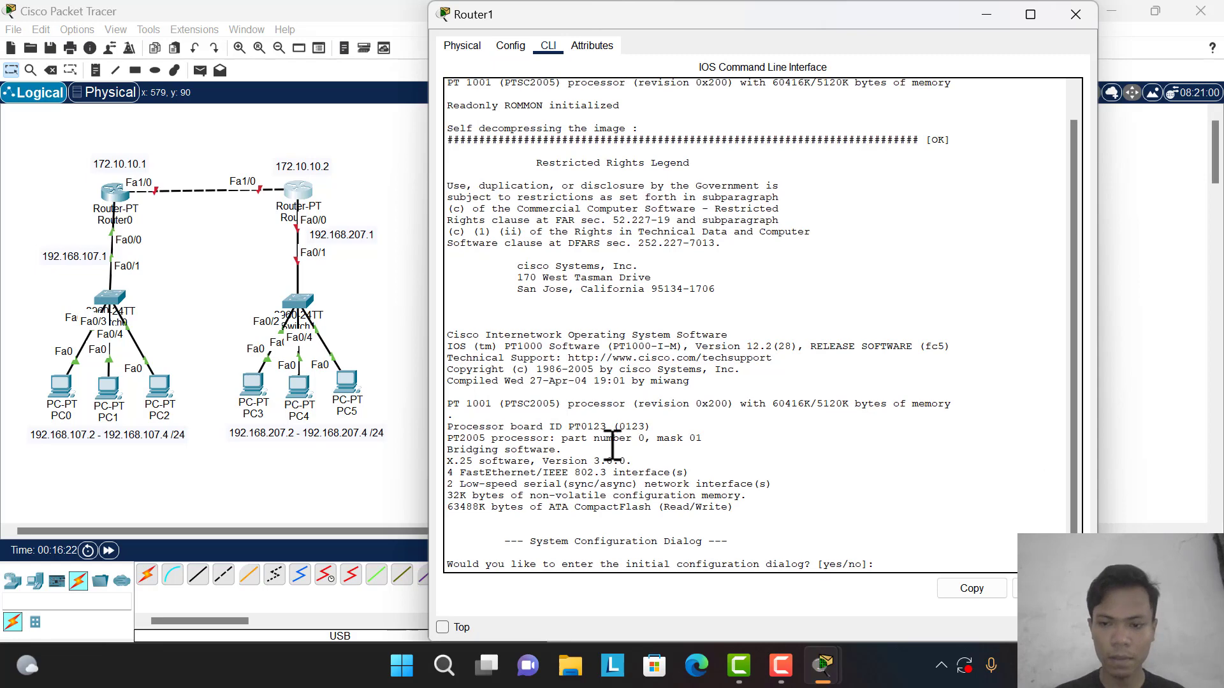
text(no)
key(Return)
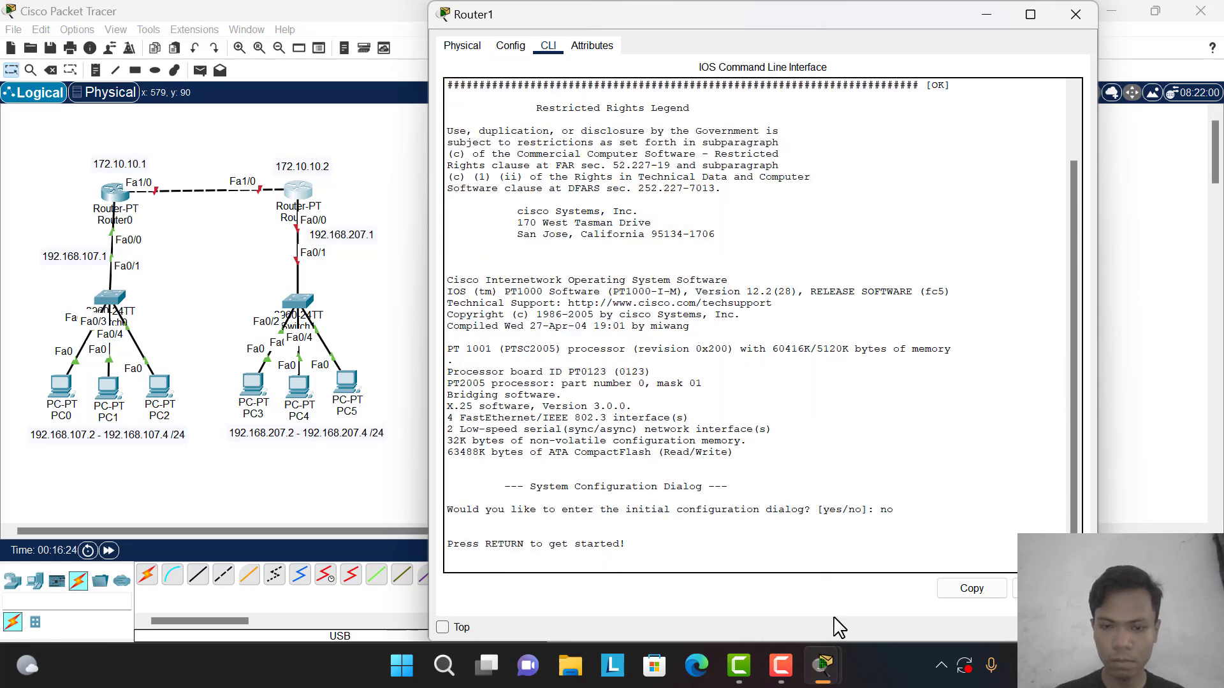
key(Return)
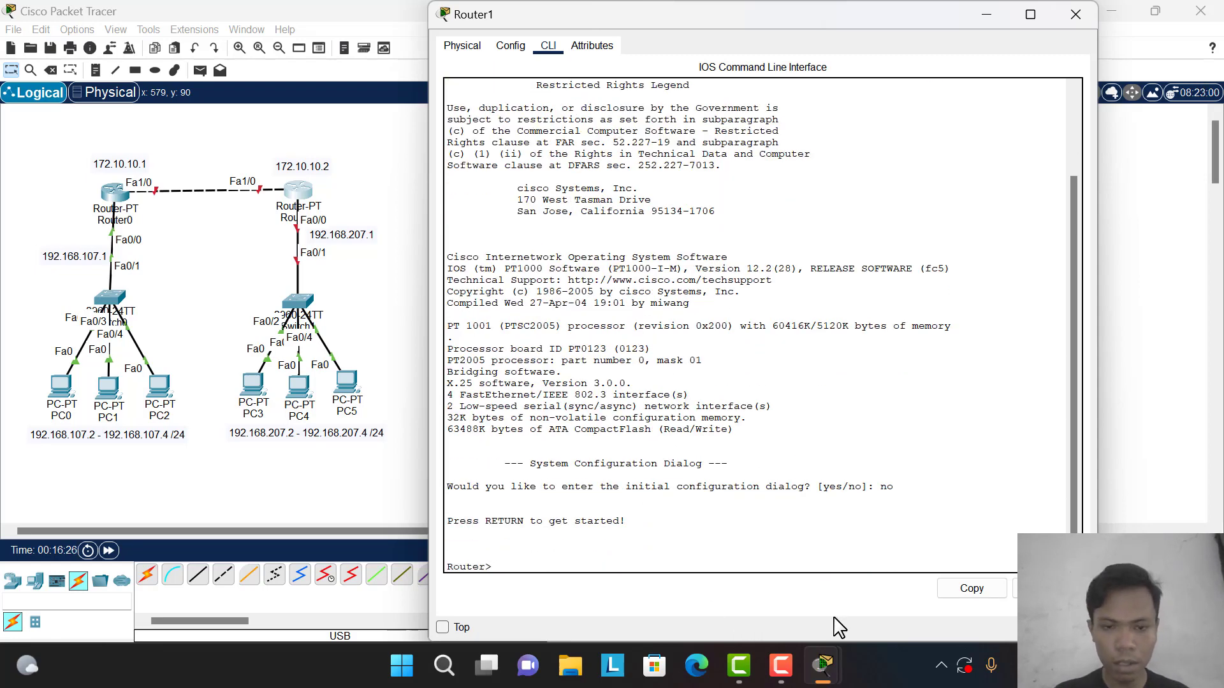
- Enter privileged mode with en and global configuration mode with conf t on Router1
text(en)
key(Return)
text(co)
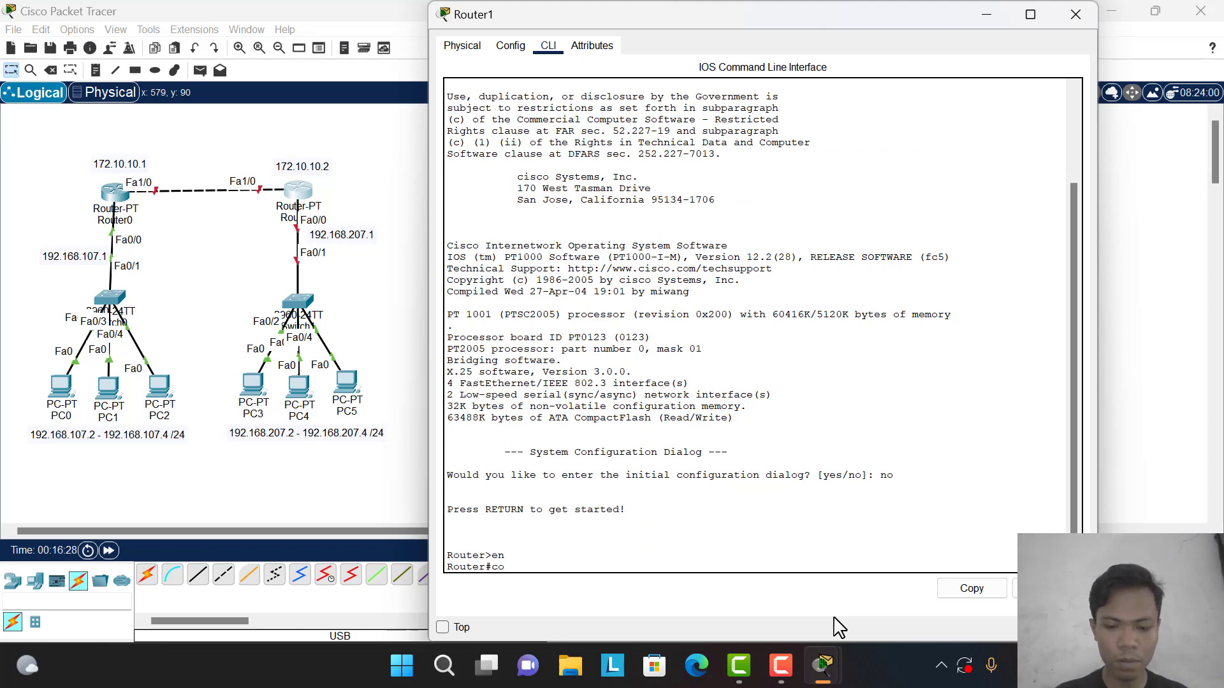
text(nf )
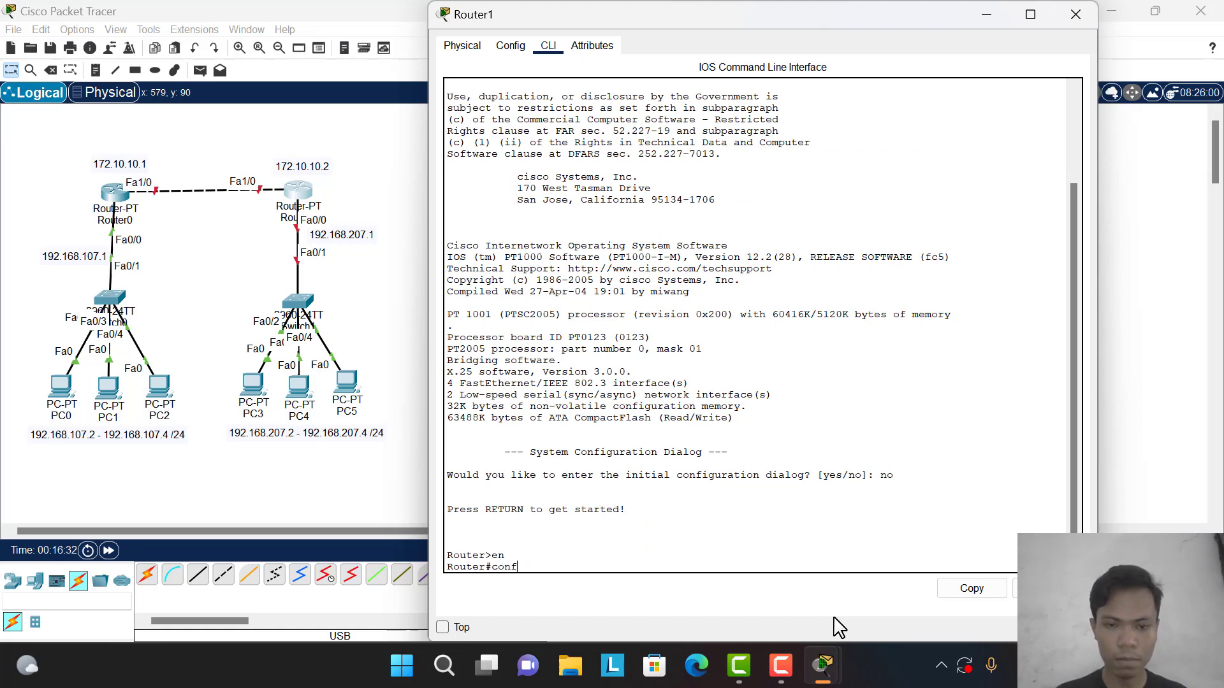
text(t)
key(Return)
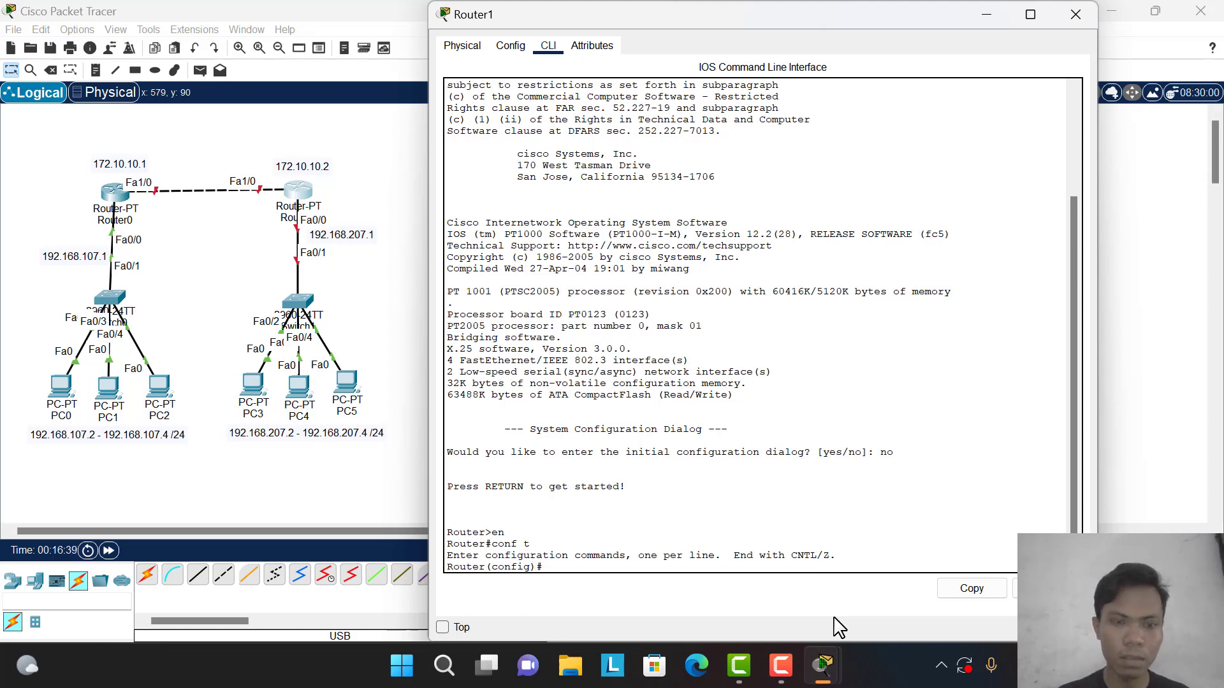
- Select Router1's interface fa0/0 and assign it 192.168.207.1 with subnet mask 255.255.255.0 using the ip address command
text(int)
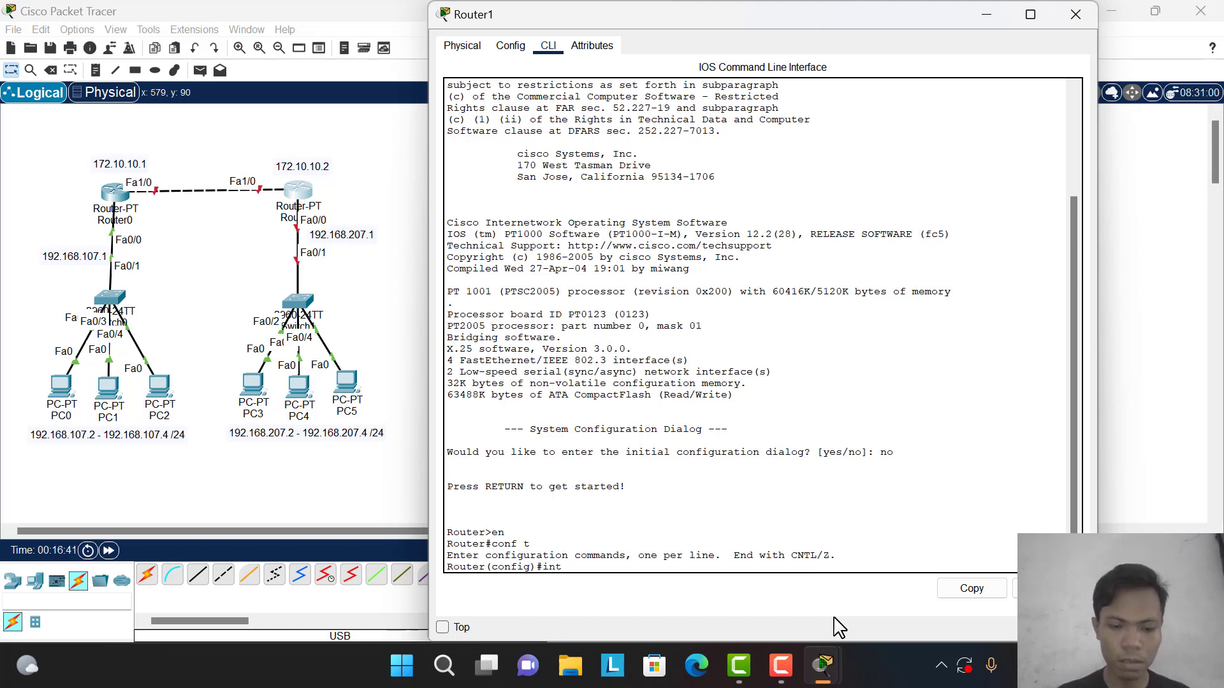
text( fa0)
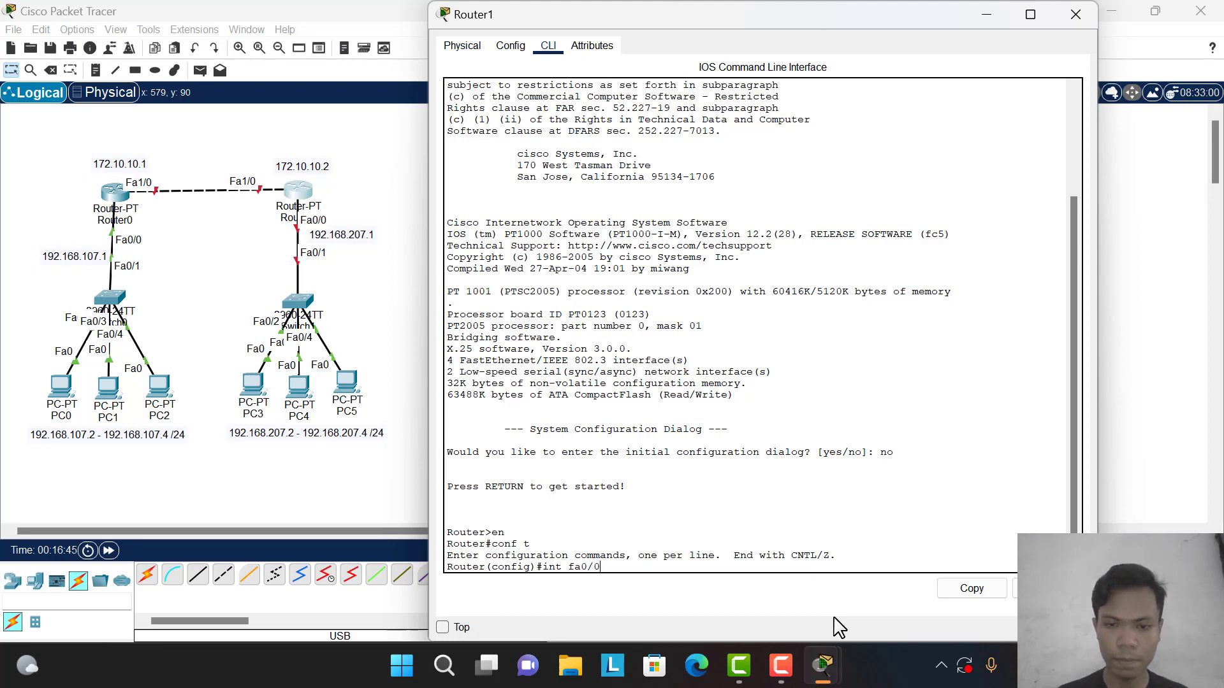
text(/0)
key(Return)
text(ip ad)
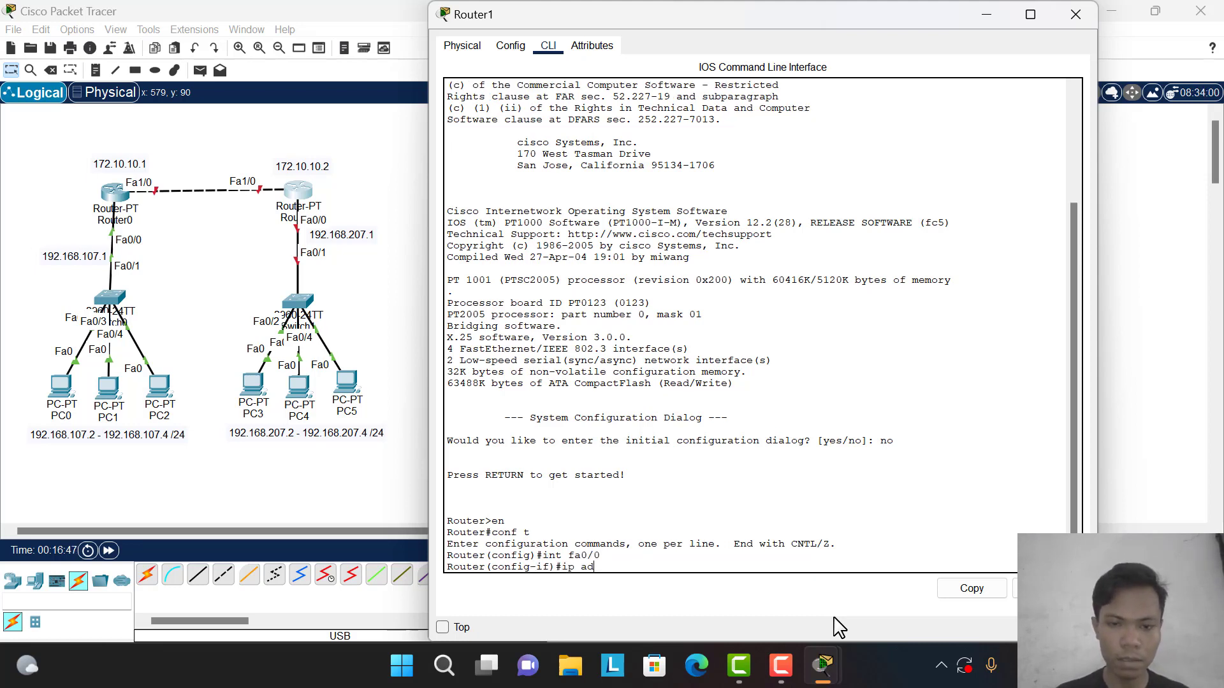
text(dress)
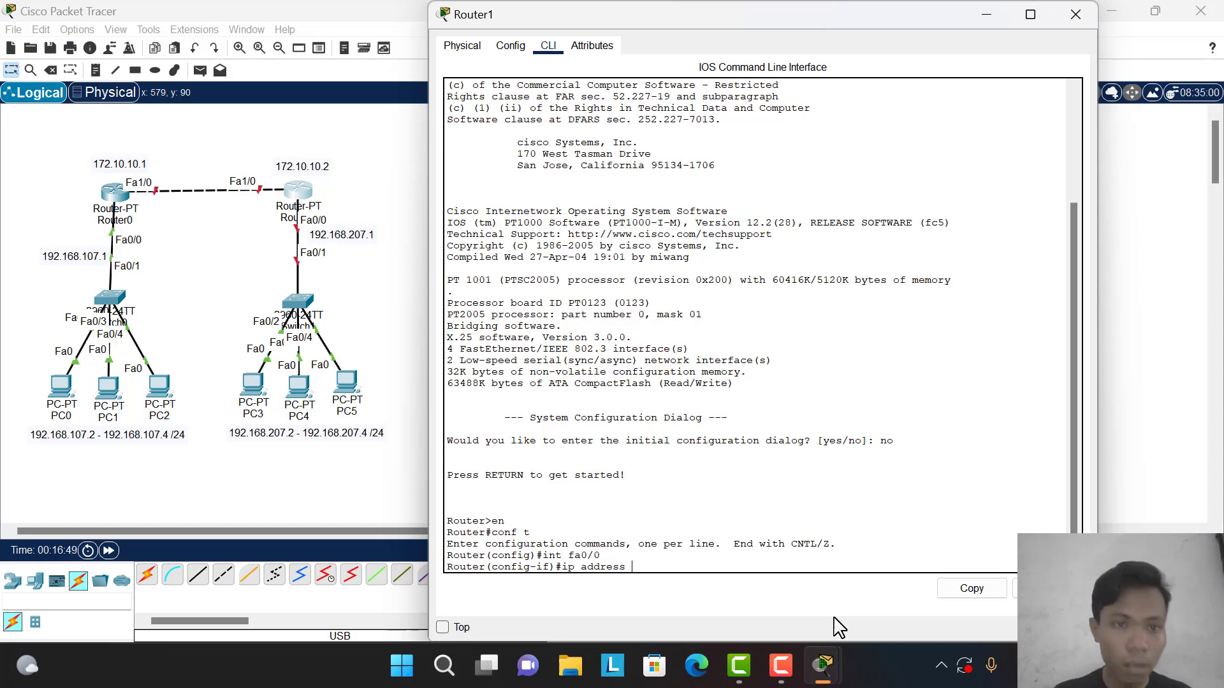
text( 192)
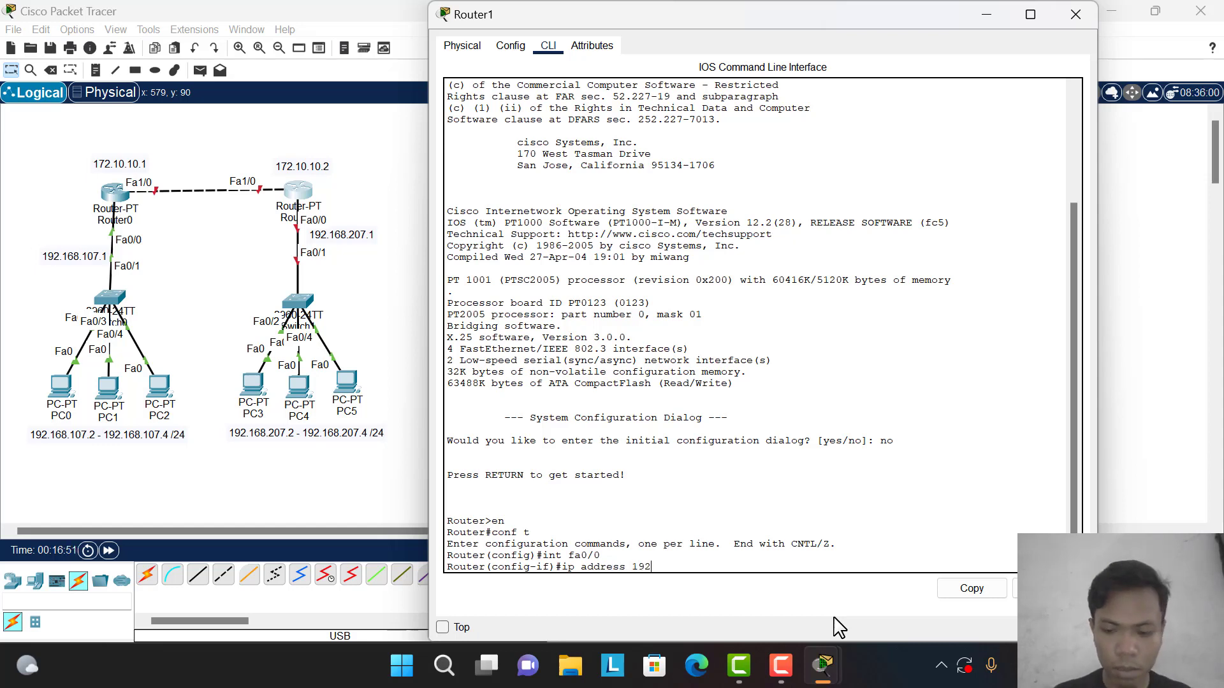
text(.16)
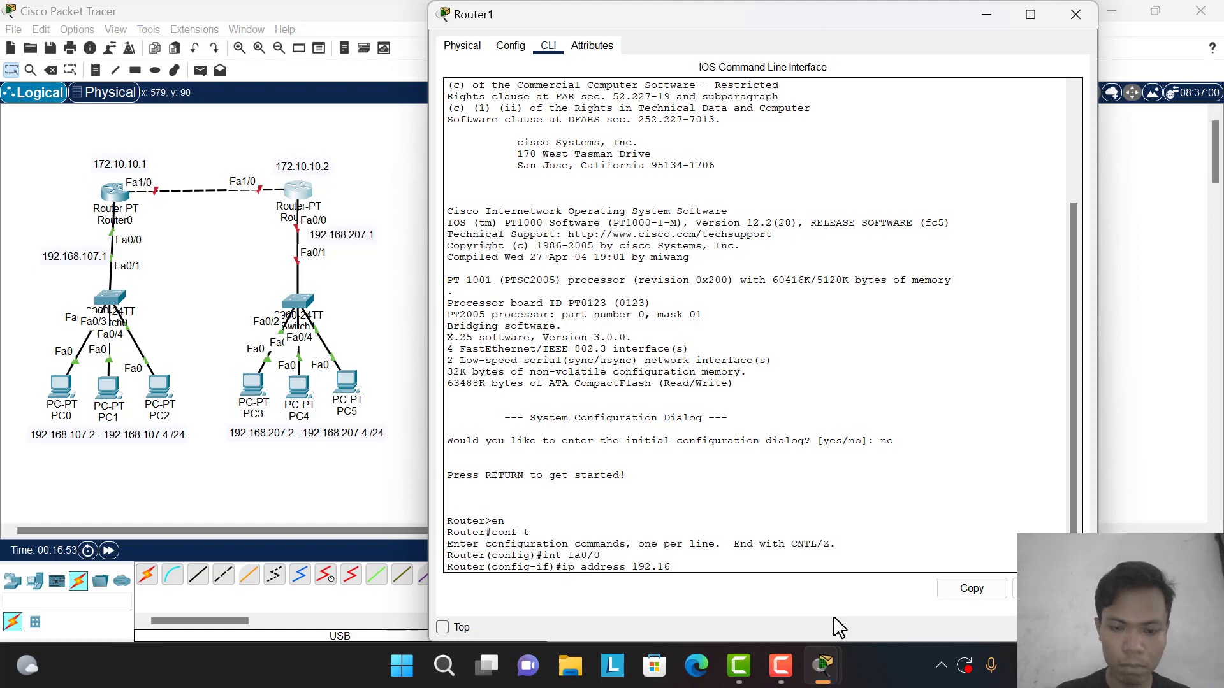
text(8.)
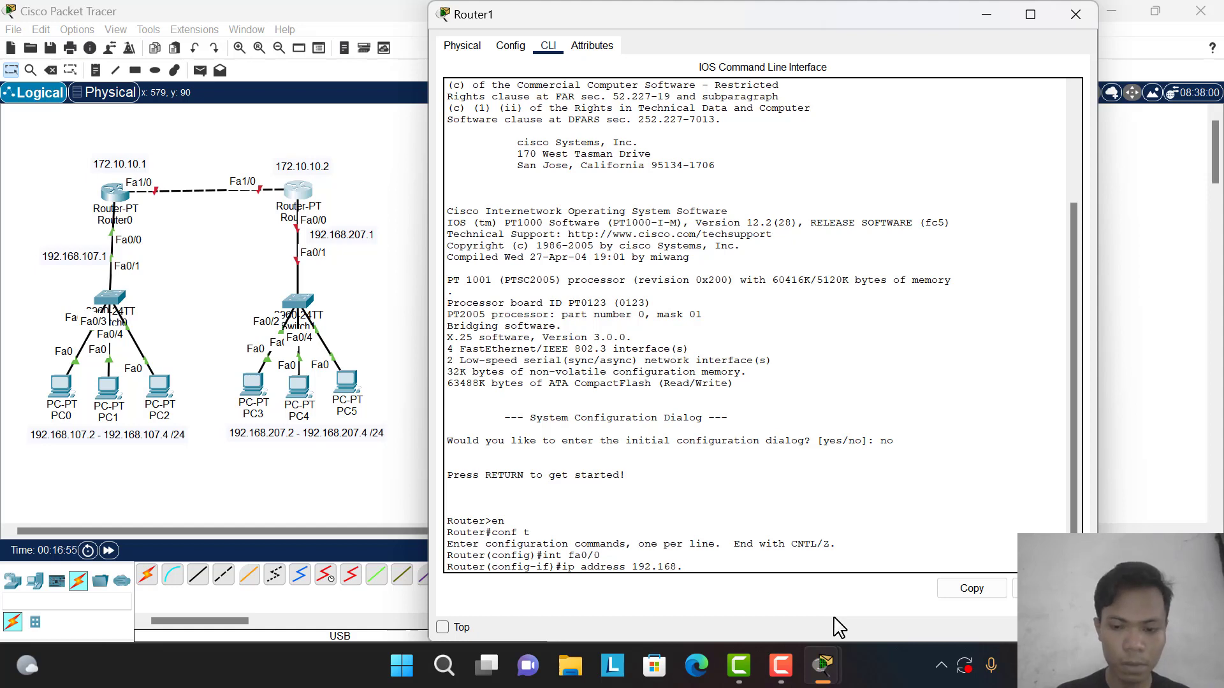
text(207.)
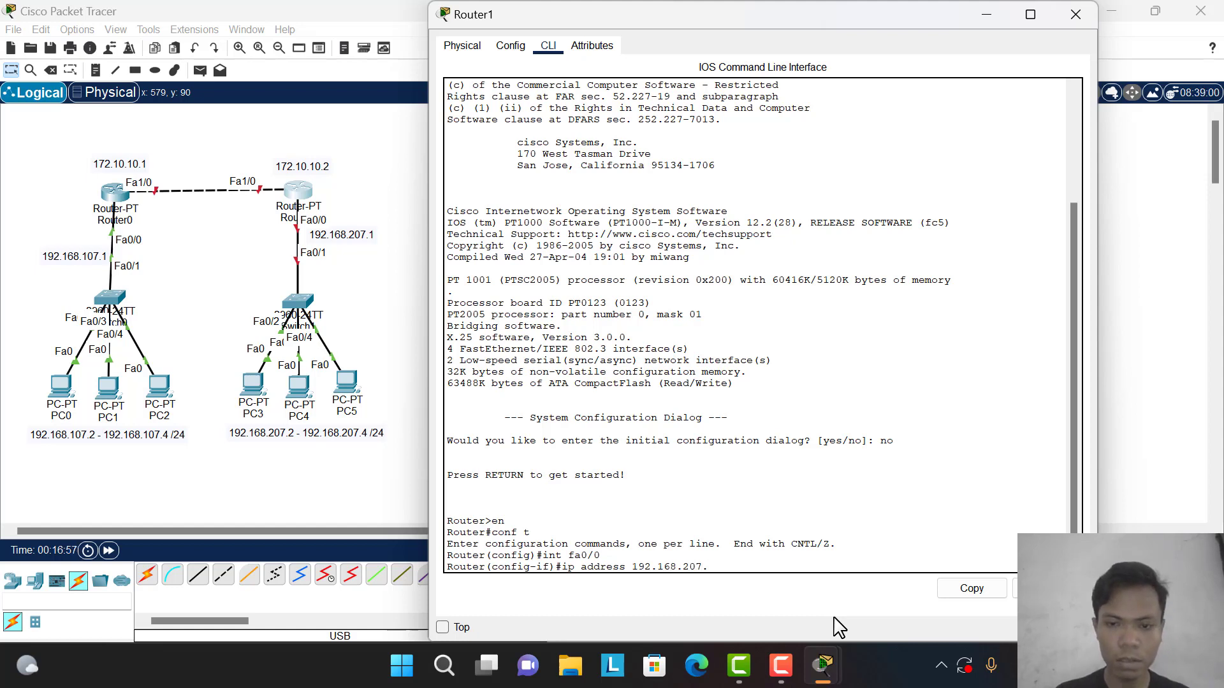
text(1)
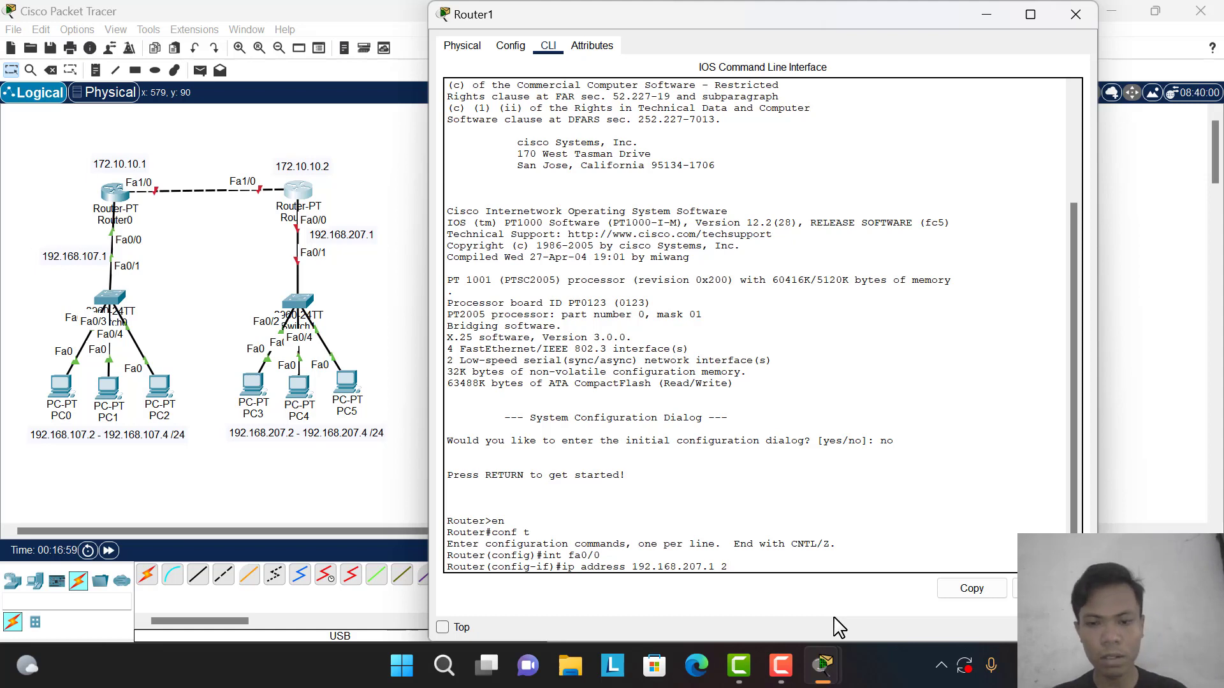
text( 255.255.2)
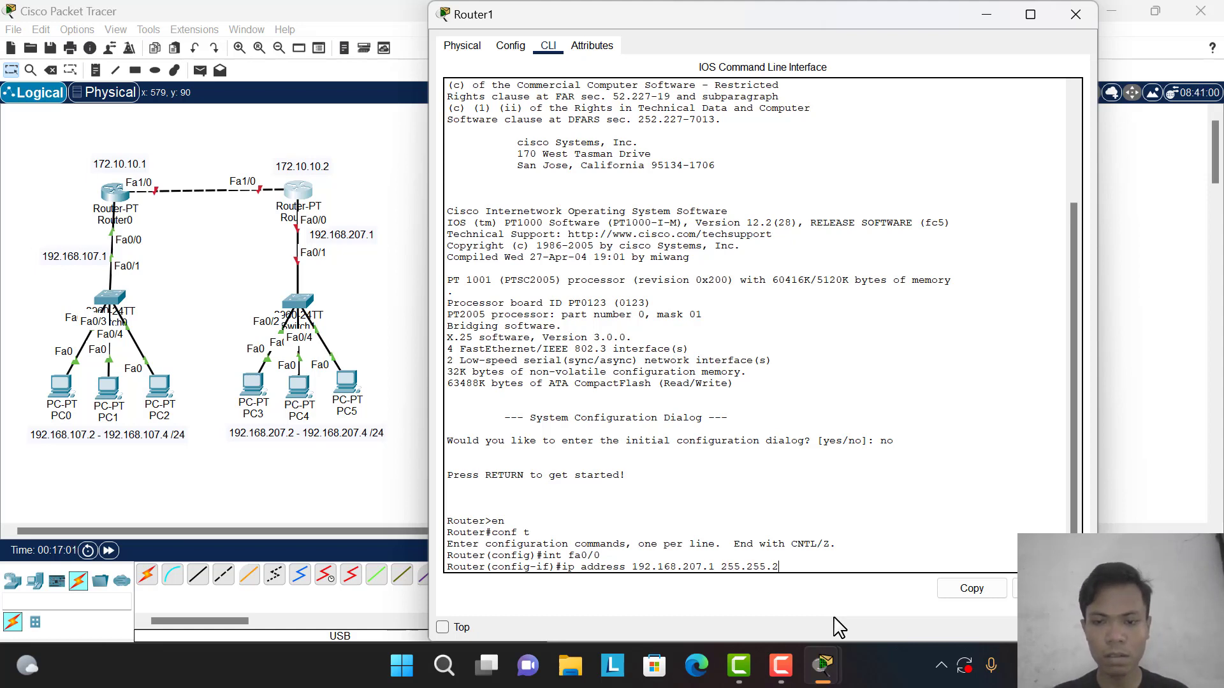
text(55.0)
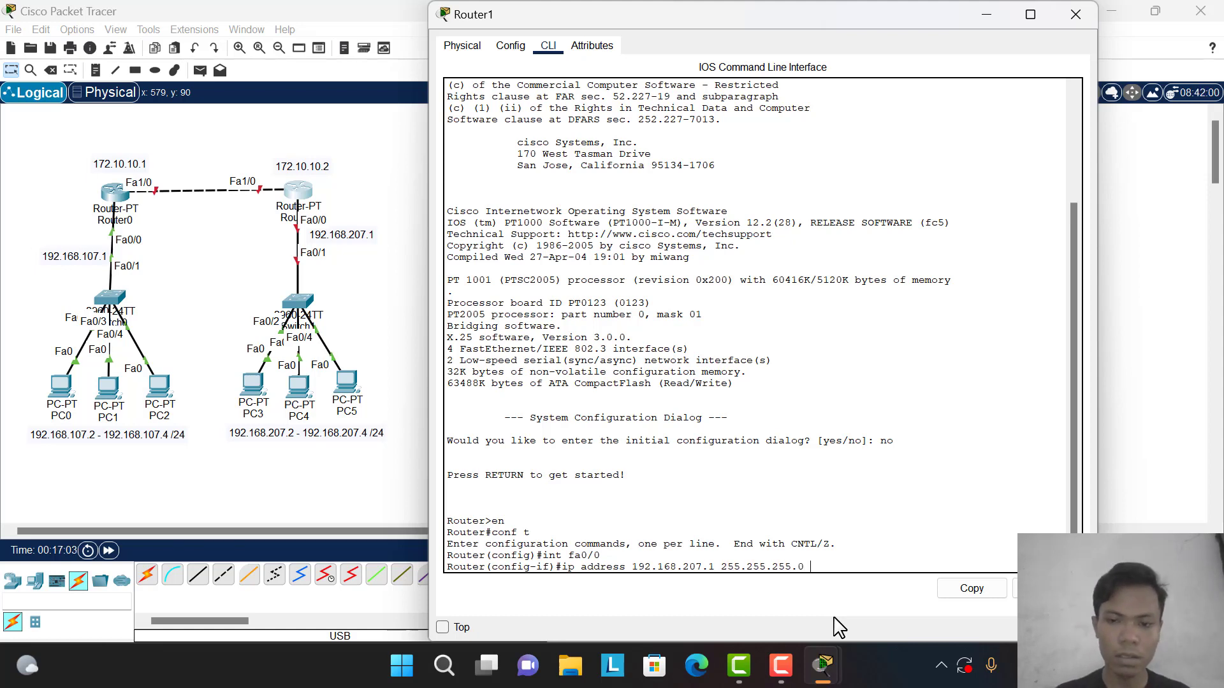
key(Return)
- Enable Router1's fa0/0 with no shutdown and exit back to global configuration mode
text(no)
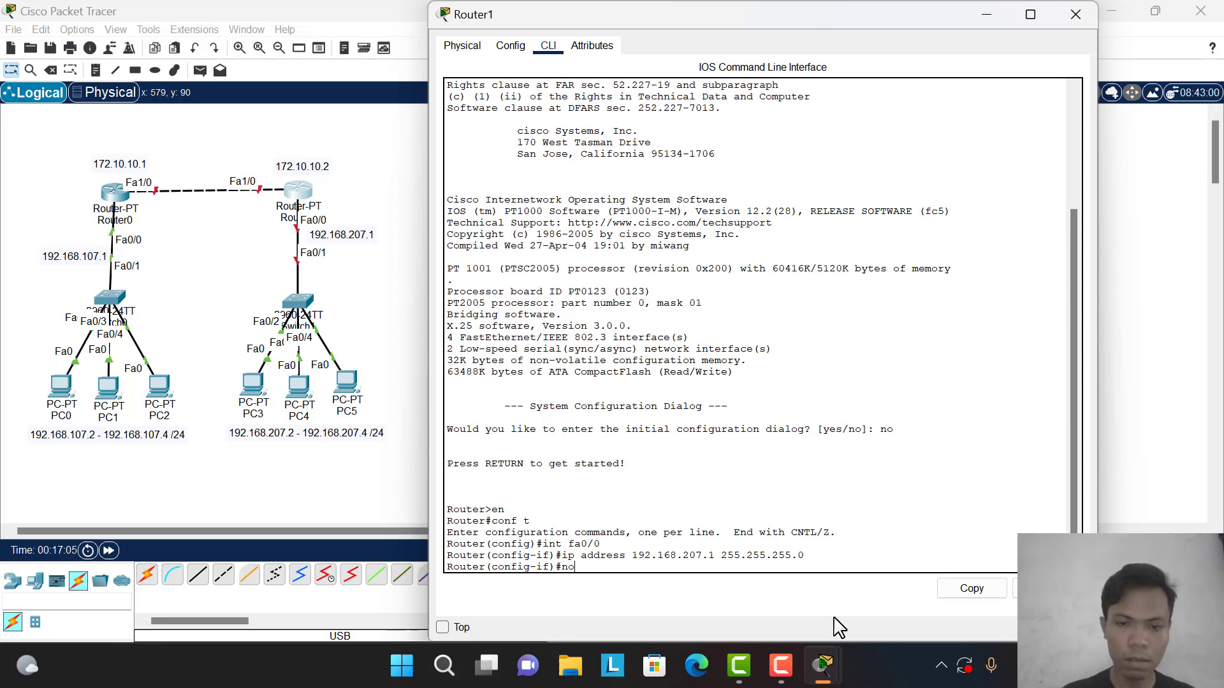
text( shutdown)
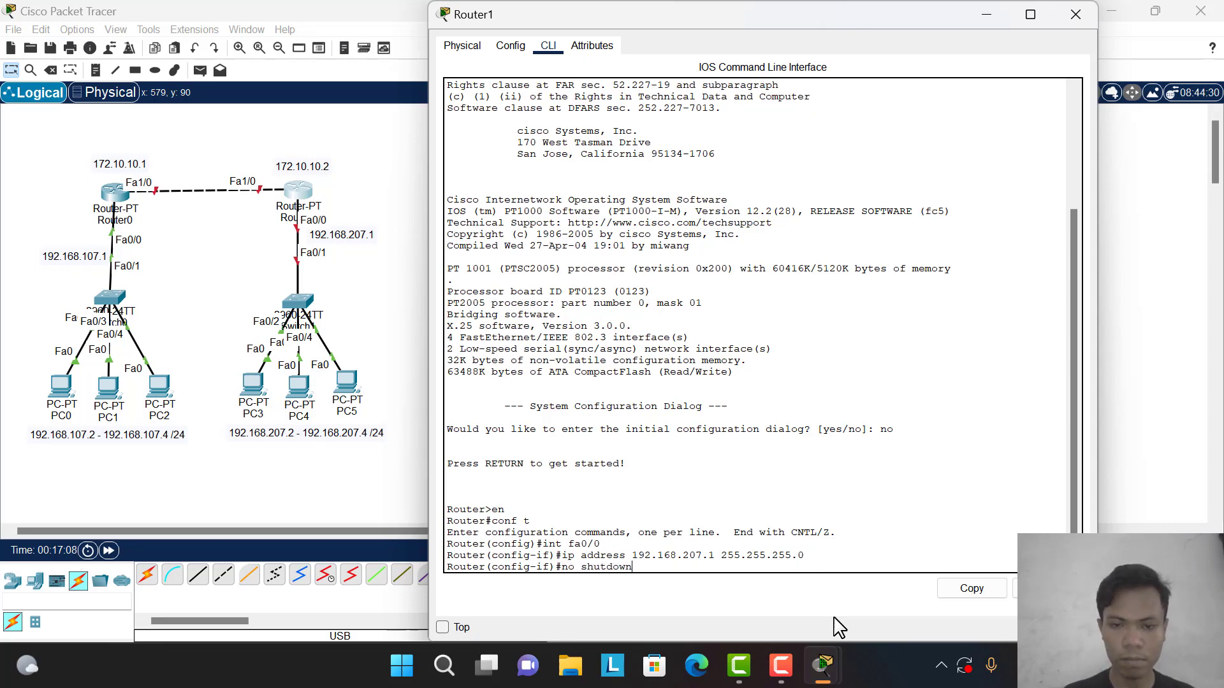
key(Return)
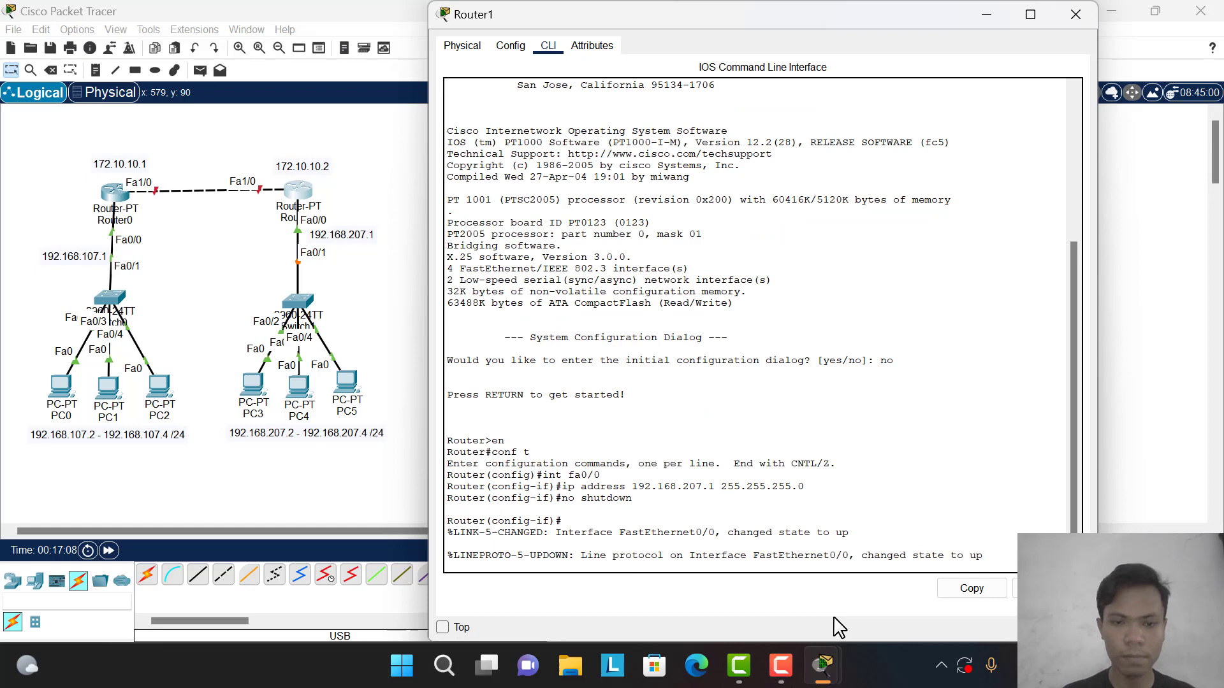
key(Return)
text(er(config-if)#e)
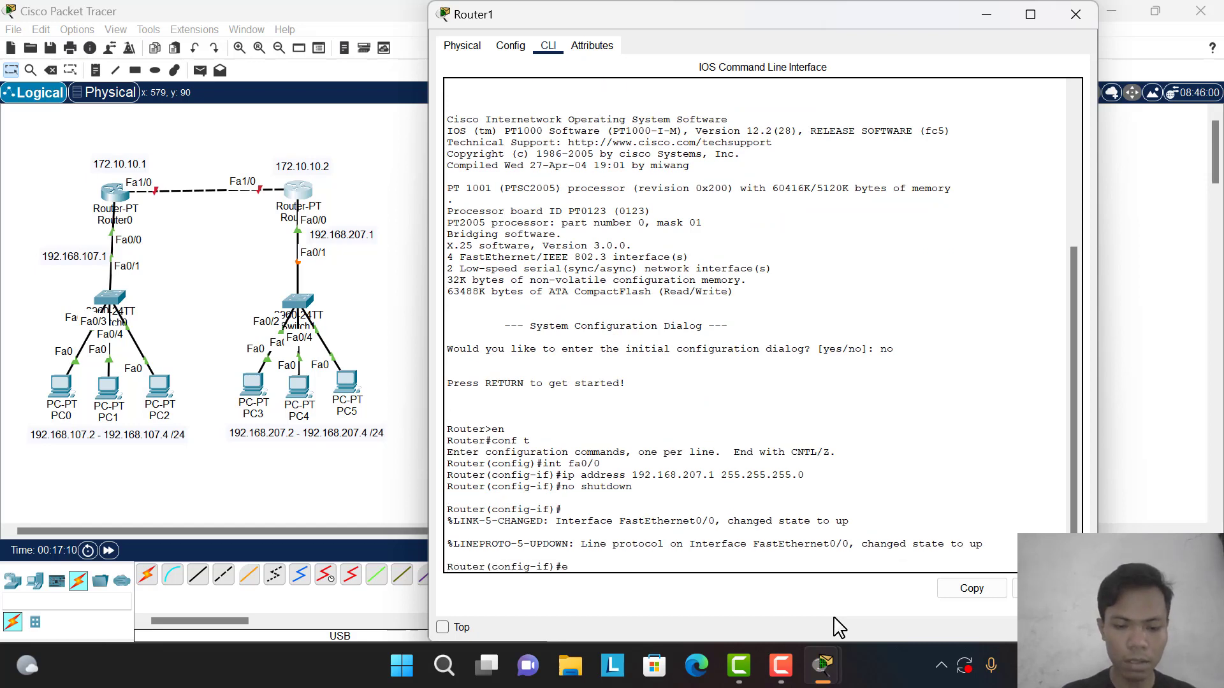
text(xit)
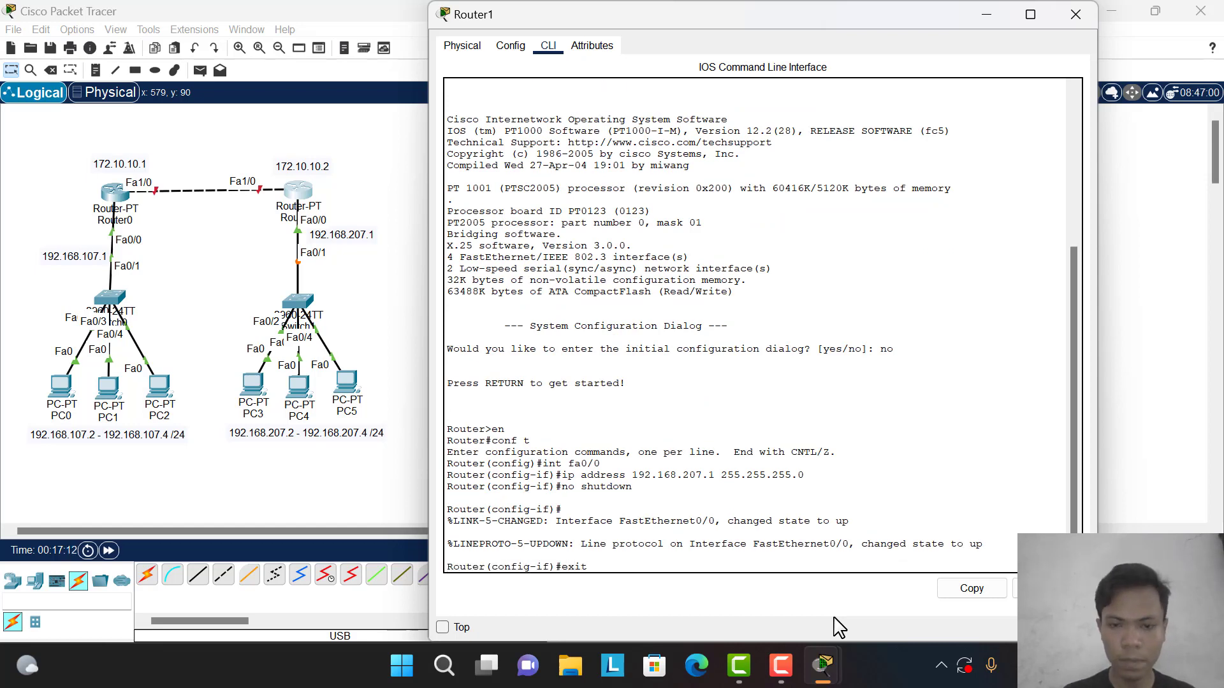
key(Return)
- Select Router1's interface fa1/0 and assign it 172.10.10.2 with subnet mask 255.255.0.0 using the ip address command
text(int)
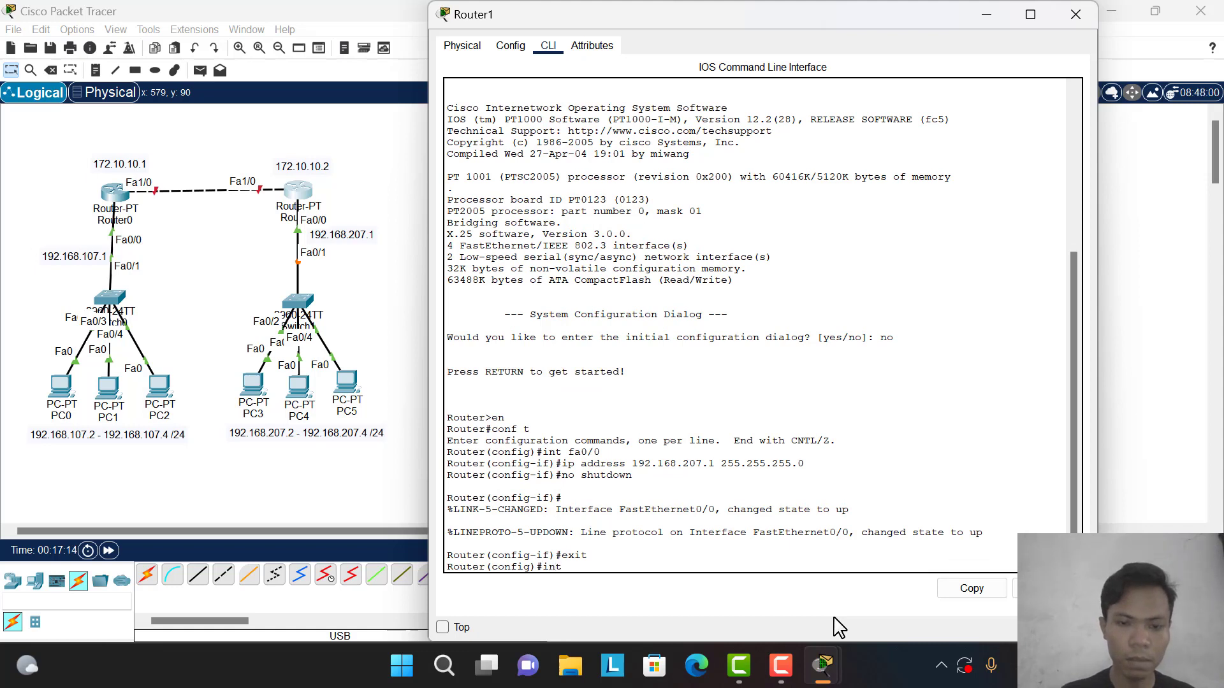
text( fa)
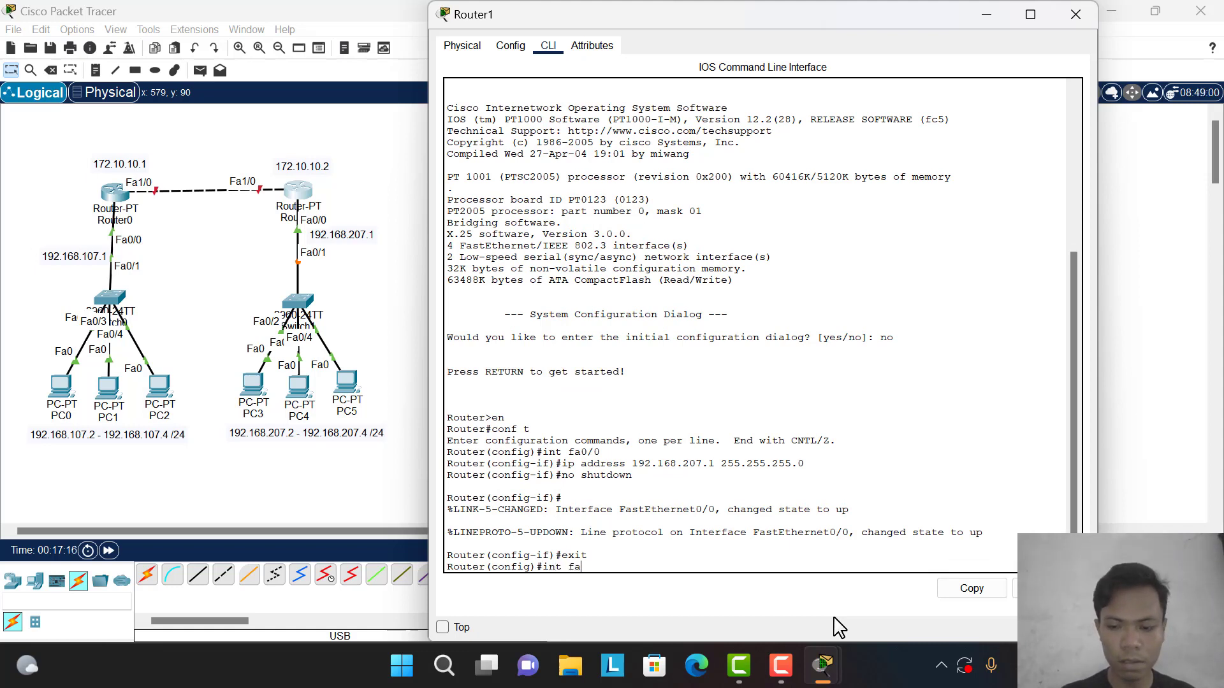
text(1/0)
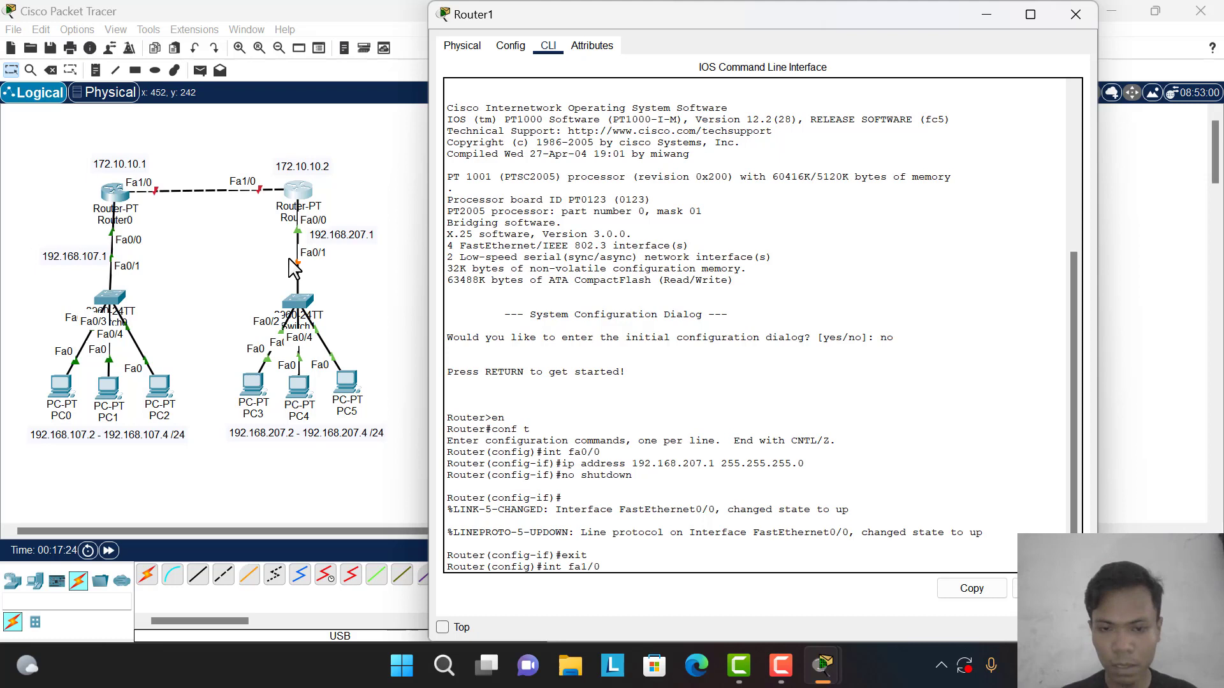
key(Return)
text(ip ad)
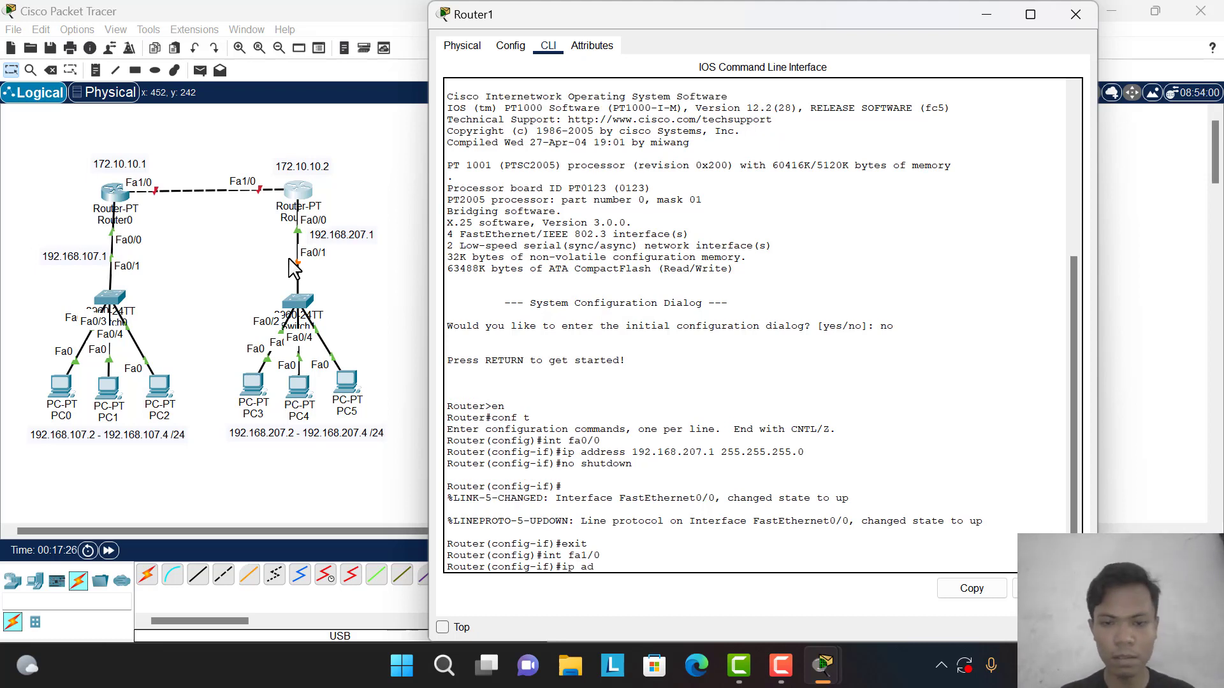
text(dress)
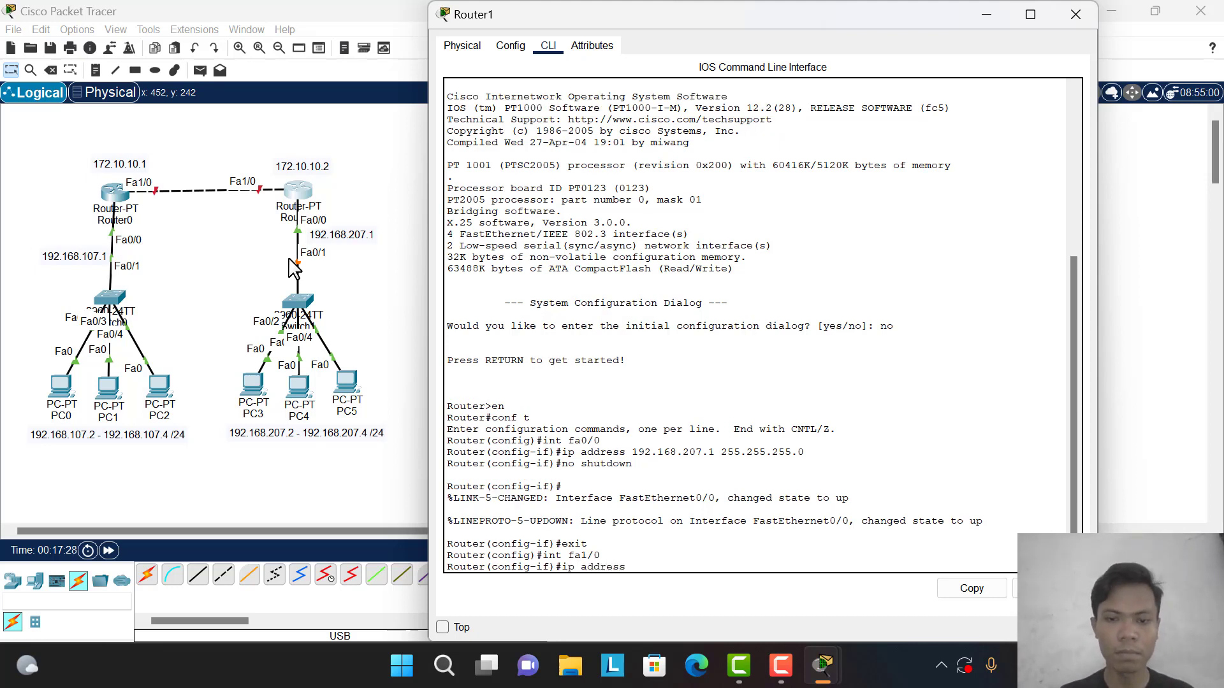
text( 172)
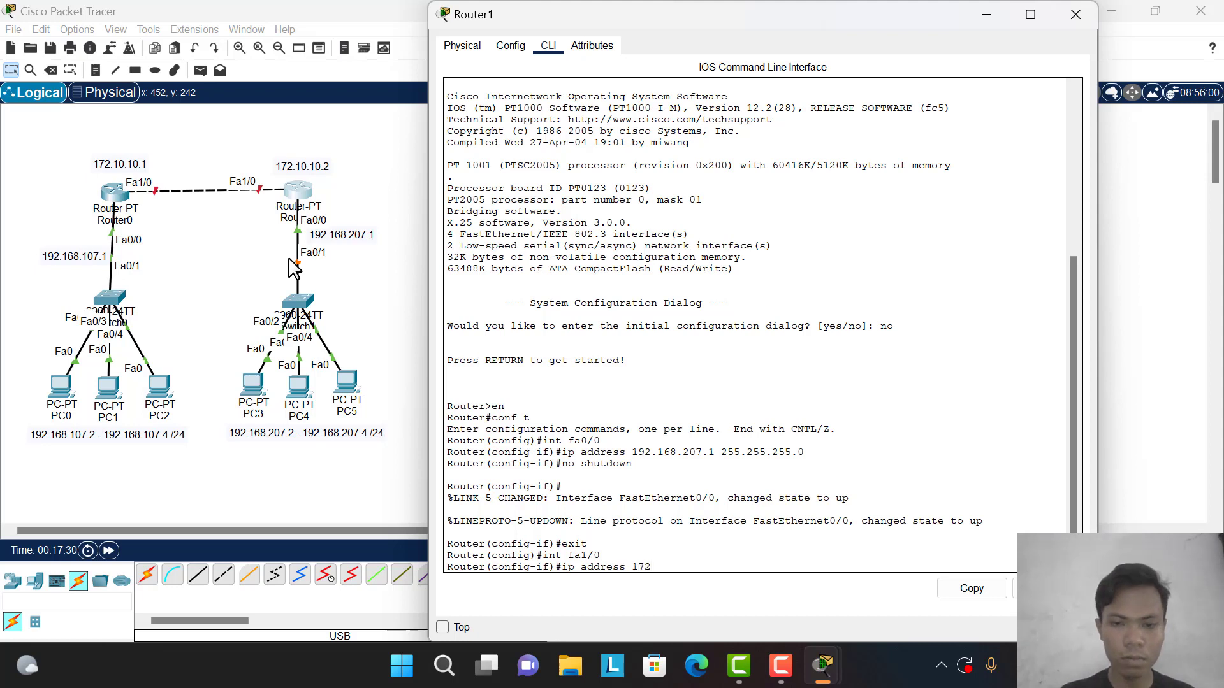
text(.18)
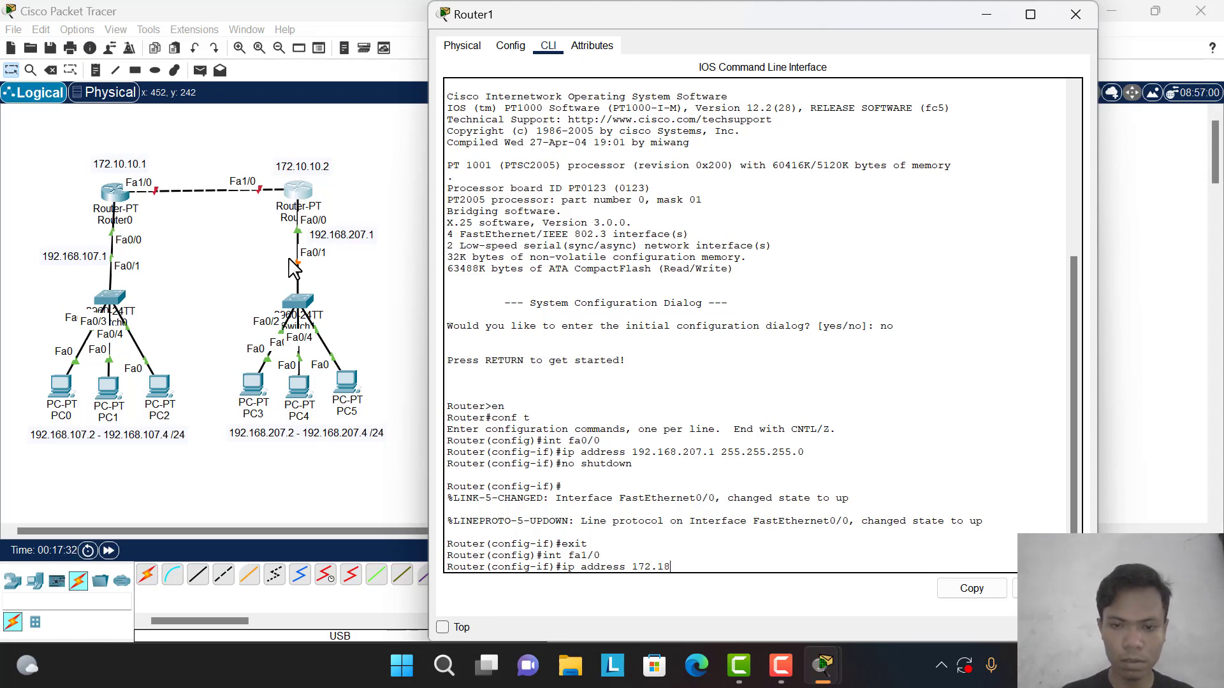
key(BackSpace)
text(0.10.)
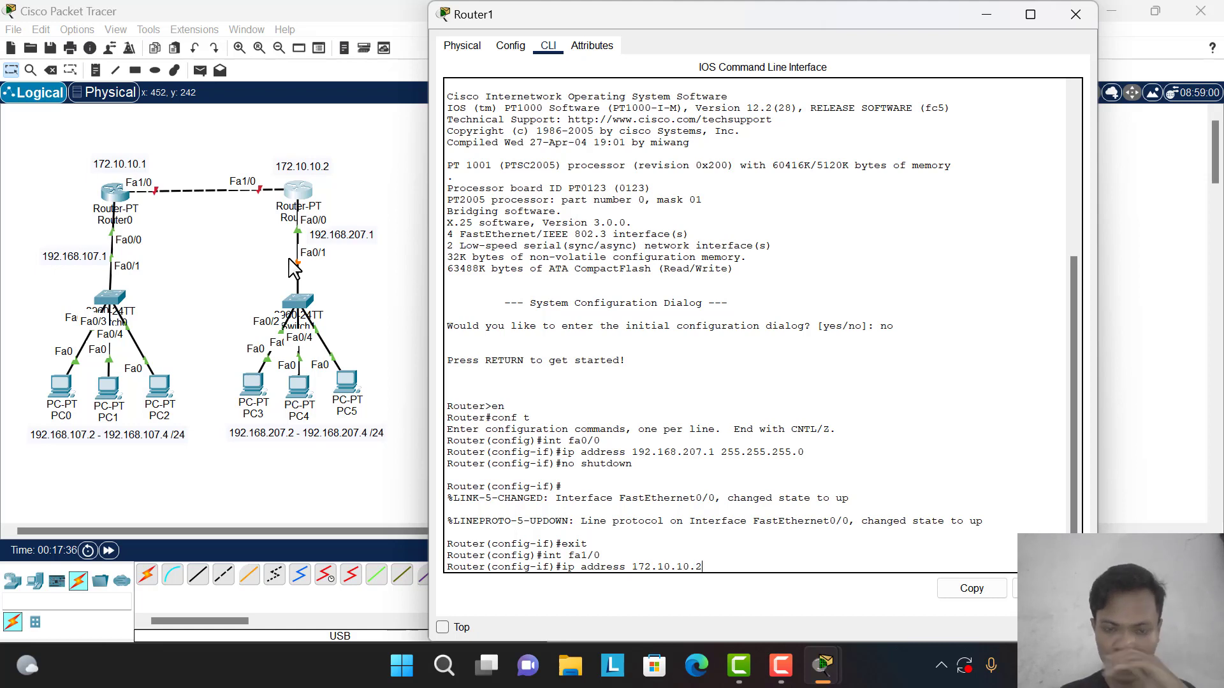
text(2 255)
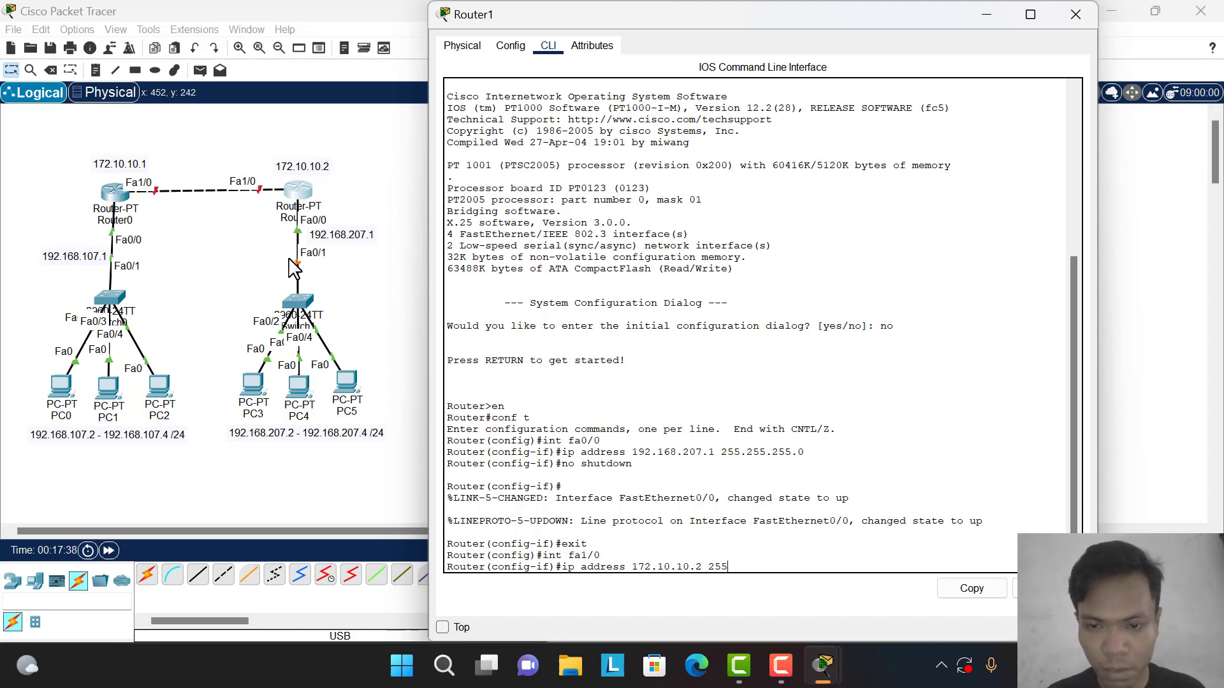
text(.255.)
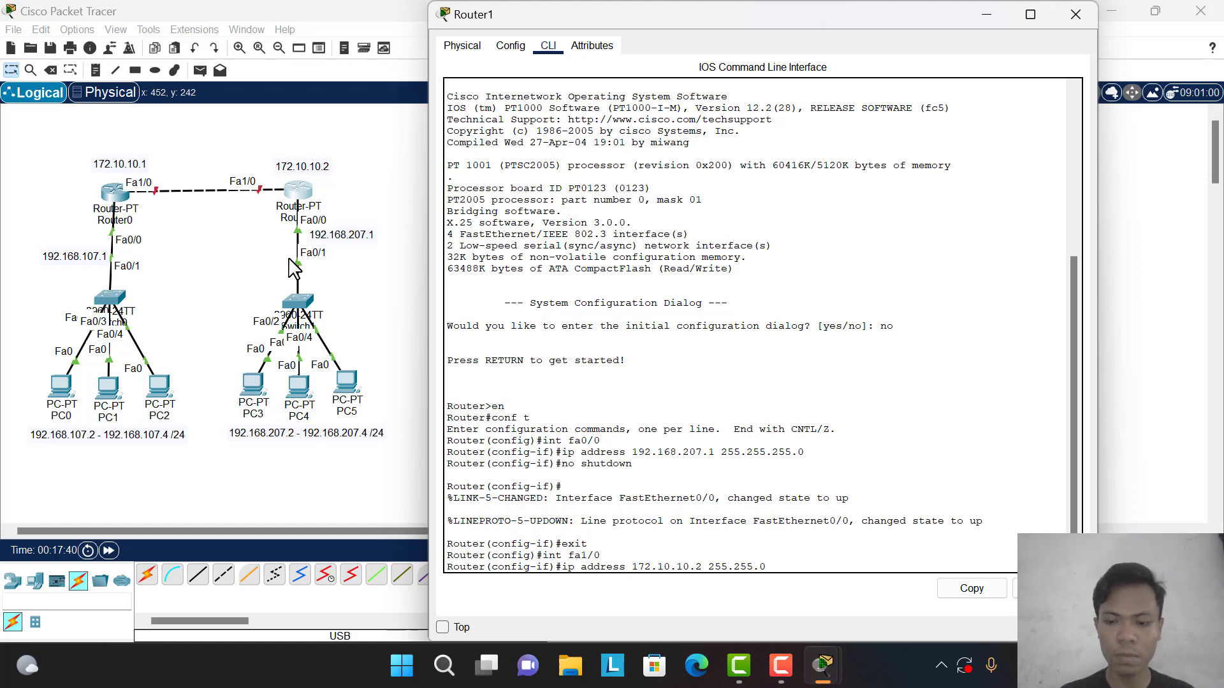
text(0.0)
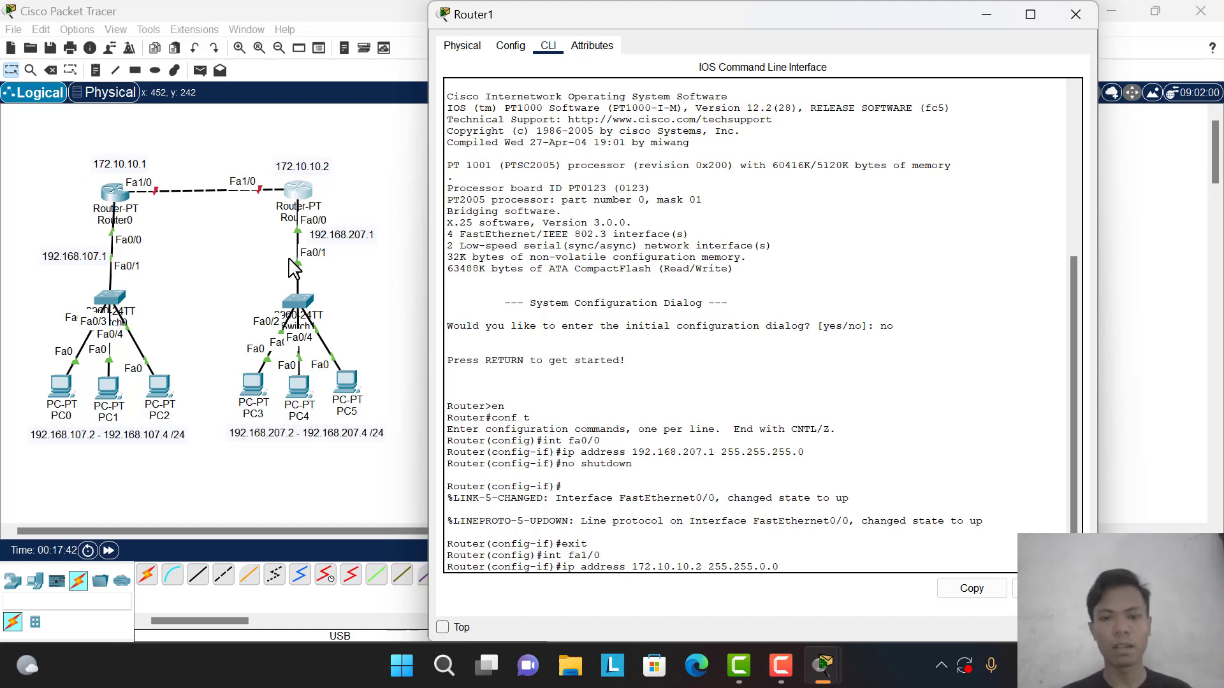
key(Return)
- Enable Router1's fa1/0 with no shutdown and close the Router1 window
text(no shutdow)
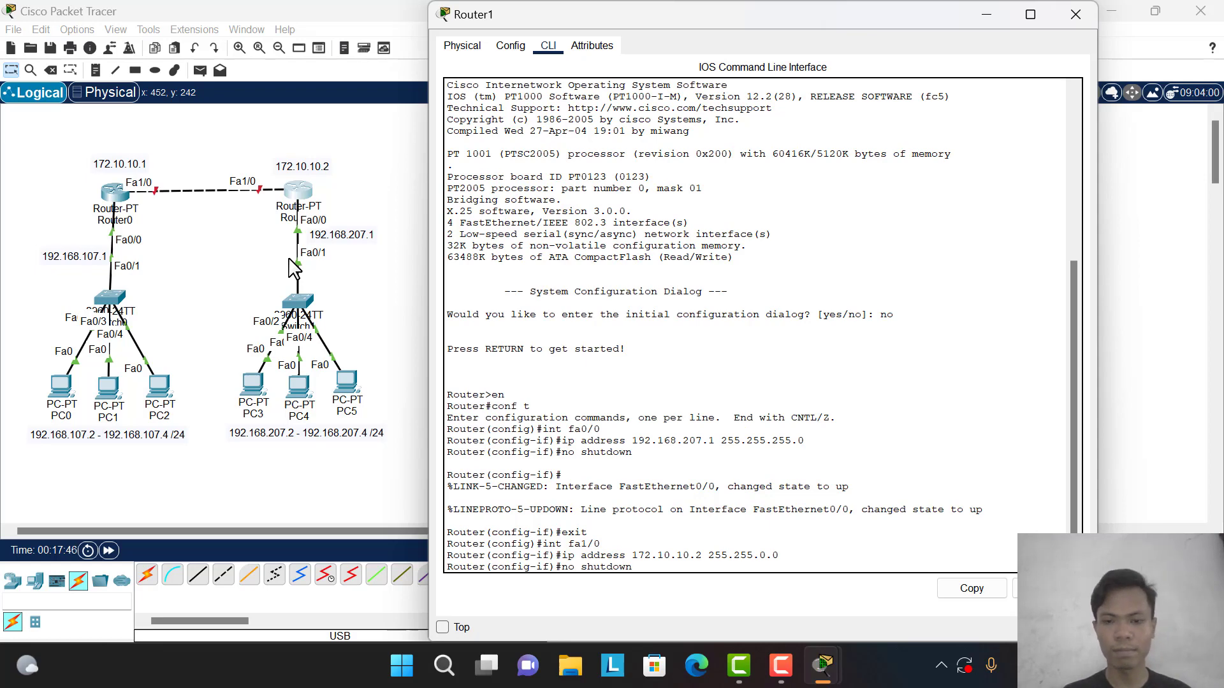
text(n)
key(Return)
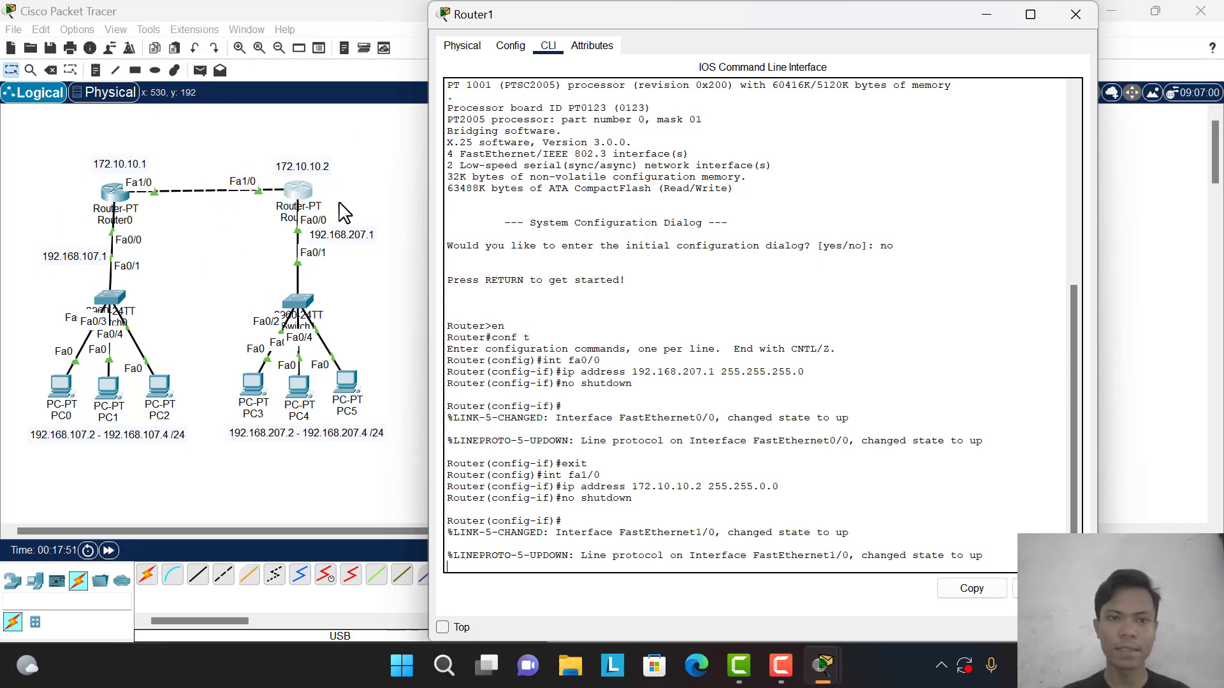
scroll(713, 331, down, 1)
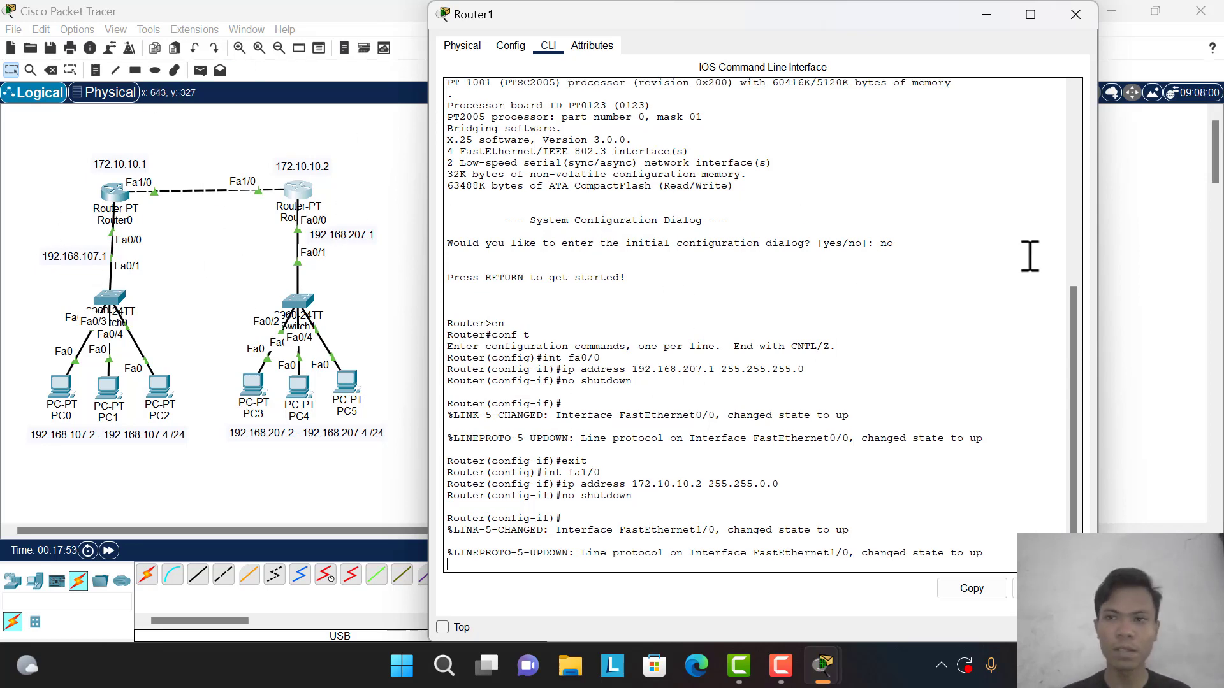
click(1074, 15)
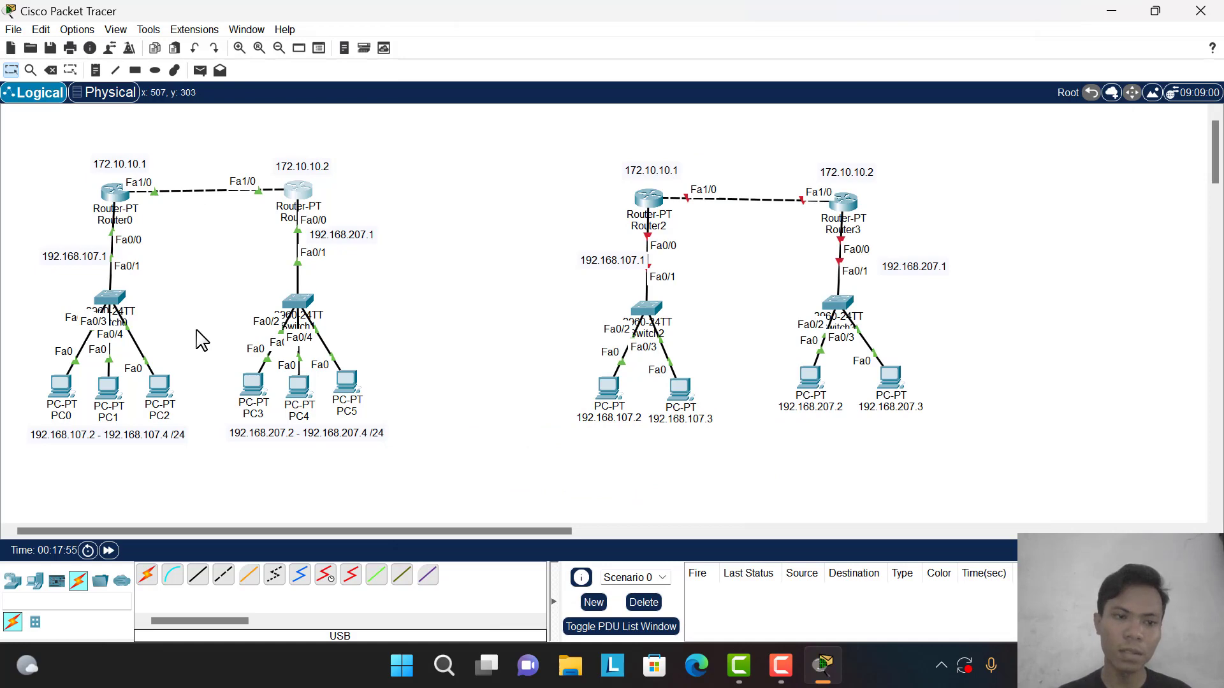
- Open PC0's IP configuration and set its static IPv4 address to 192.168.107.2
click(64, 388)
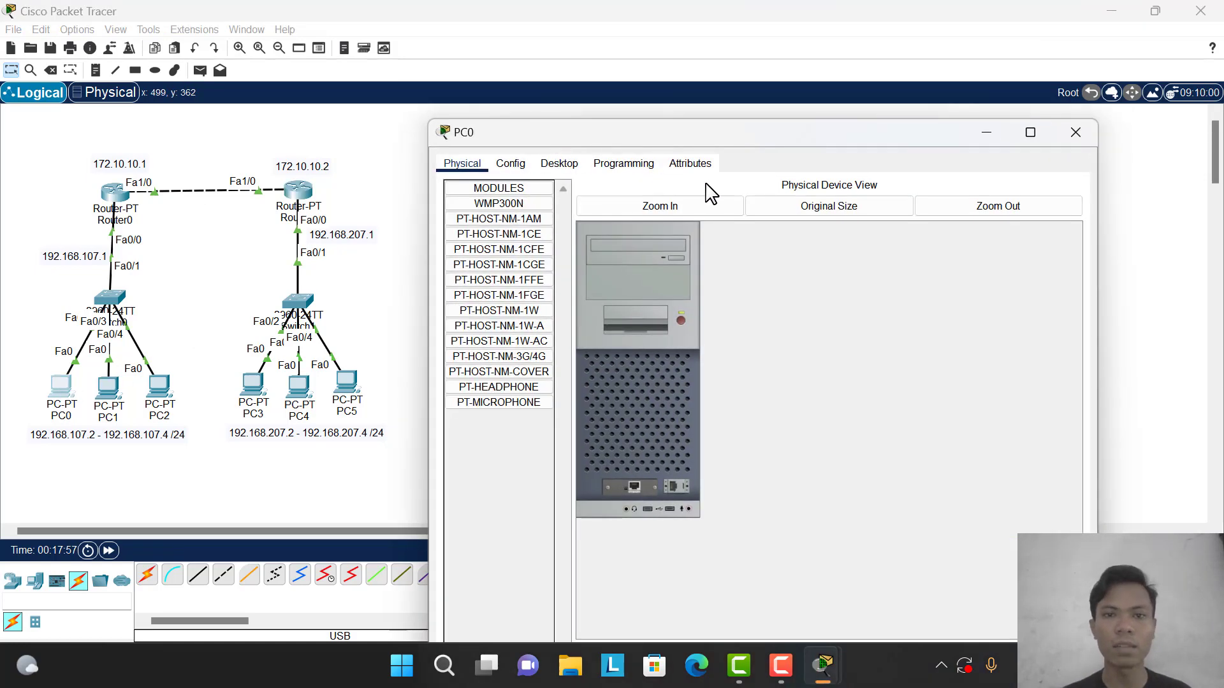
click(558, 165)
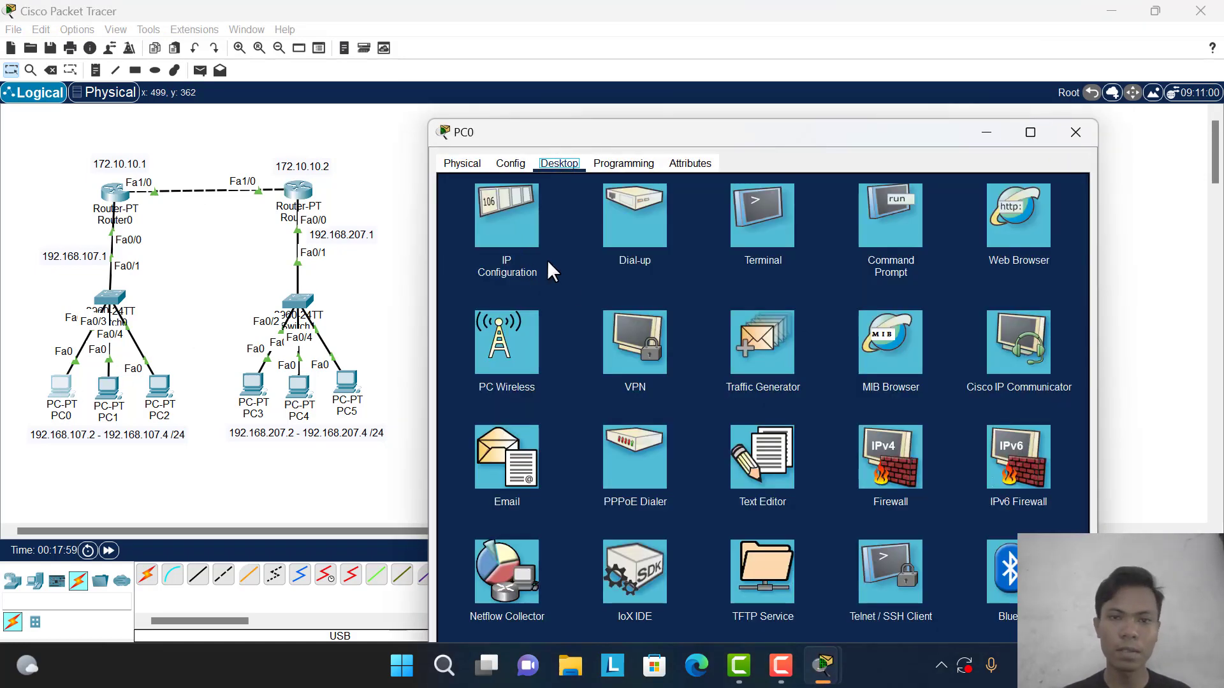
click(495, 238)
click(725, 268)
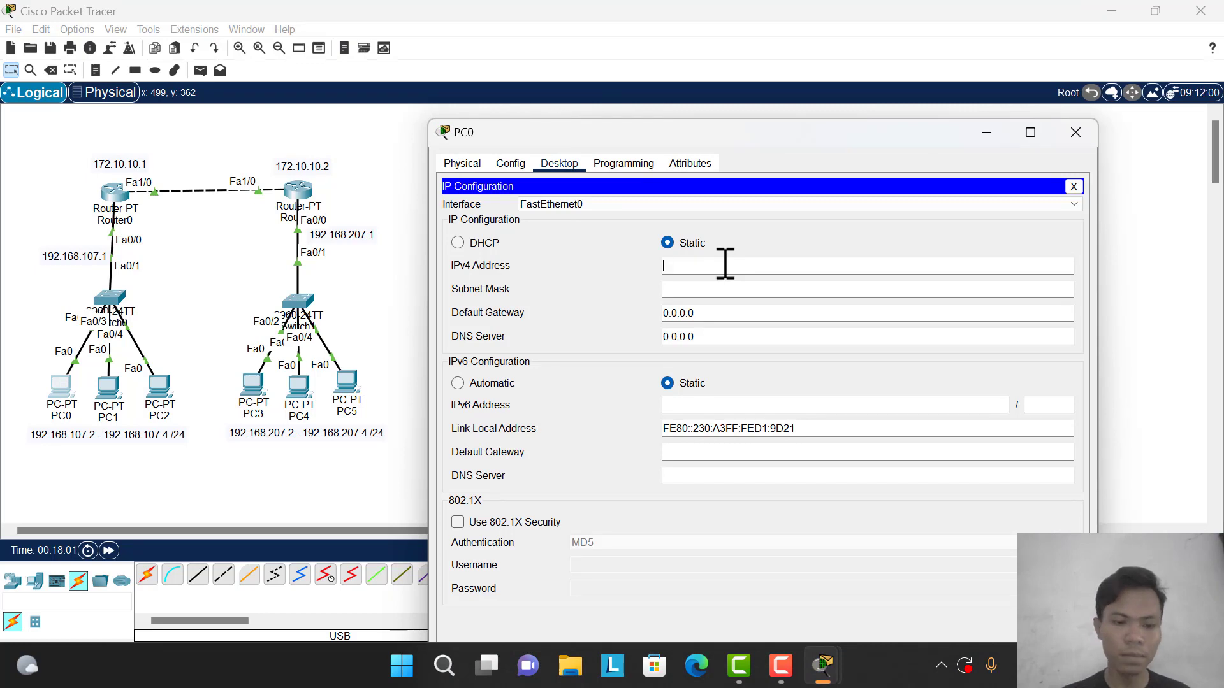
text(192.16)
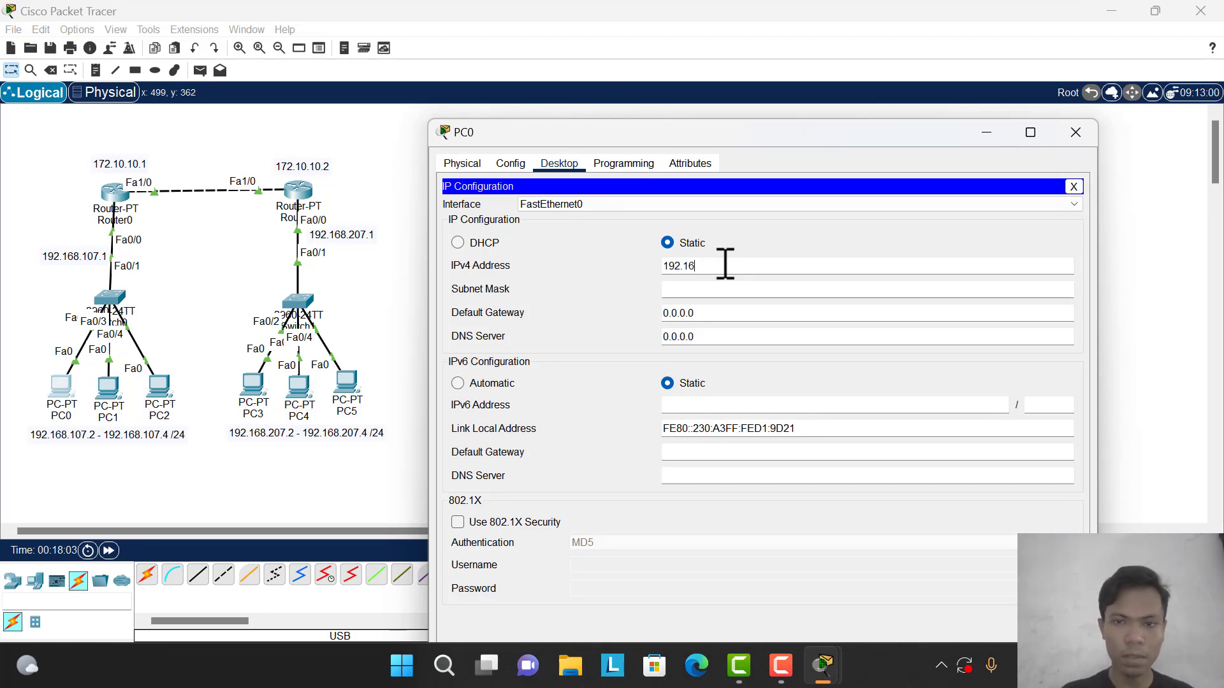
text(8.107.2)
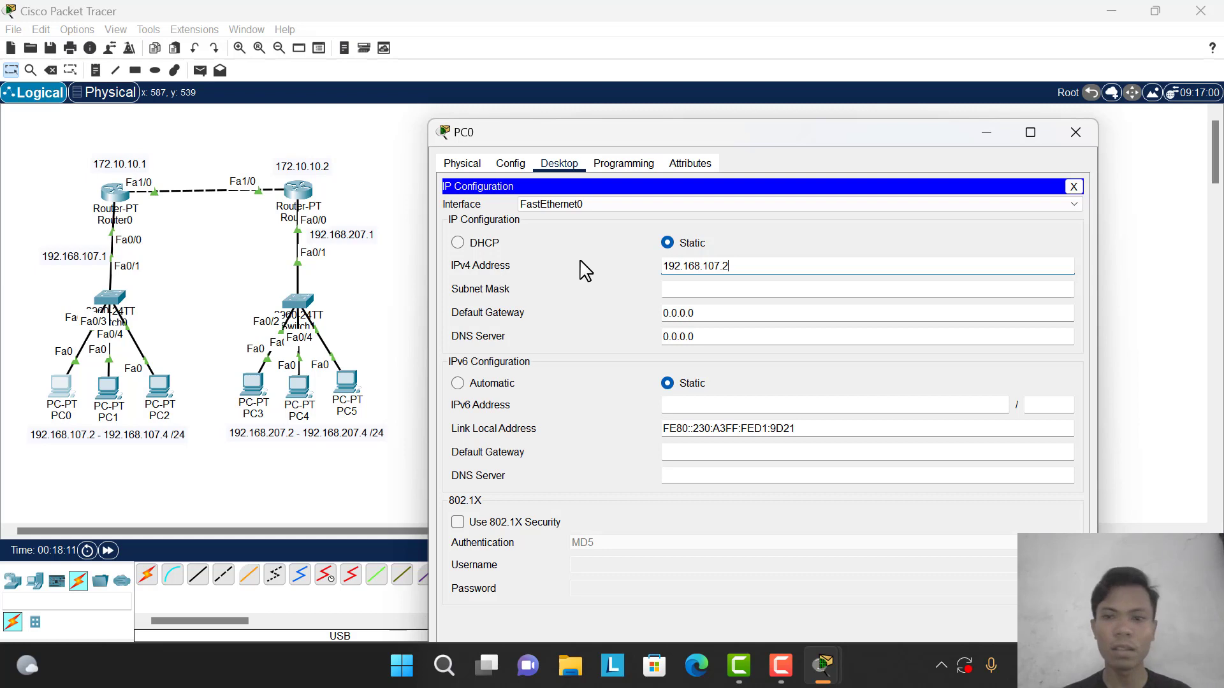
- Give PC0 the subnet mask 255.255.255.0 and default gateway 192.168.107.1, copy the gateway address and close the PC0 window
click(669, 243)
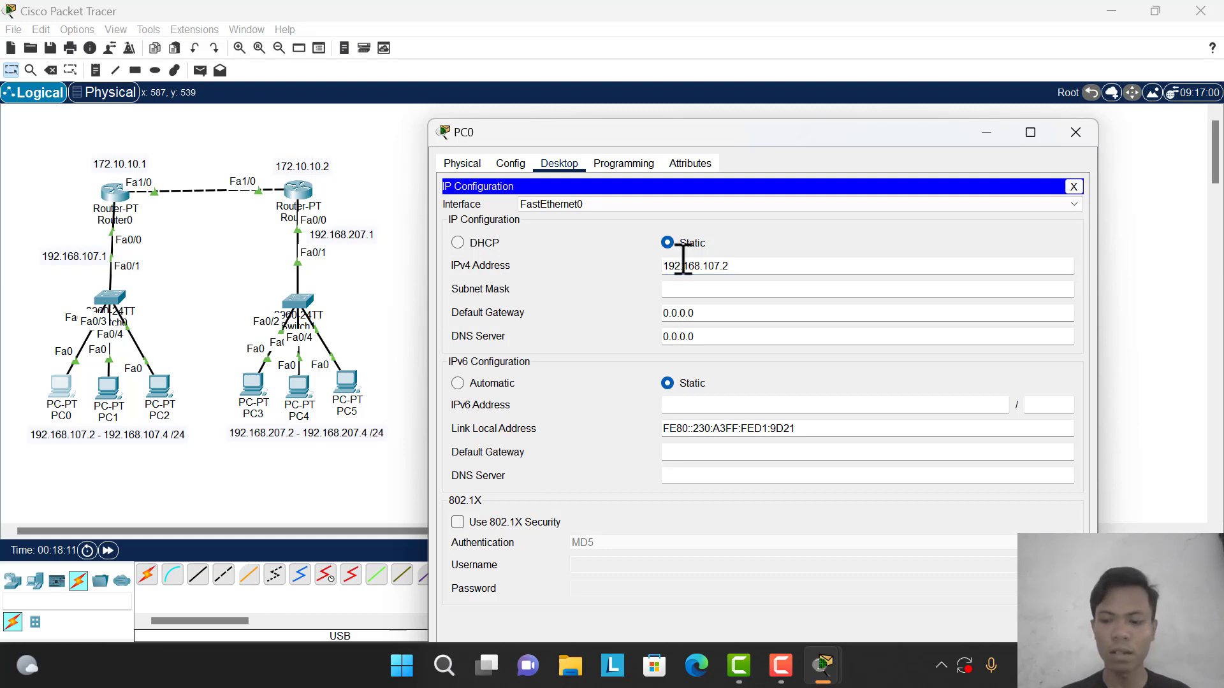
triple_click(716, 311)
key(BackSpace)
text(192.168.107.1)
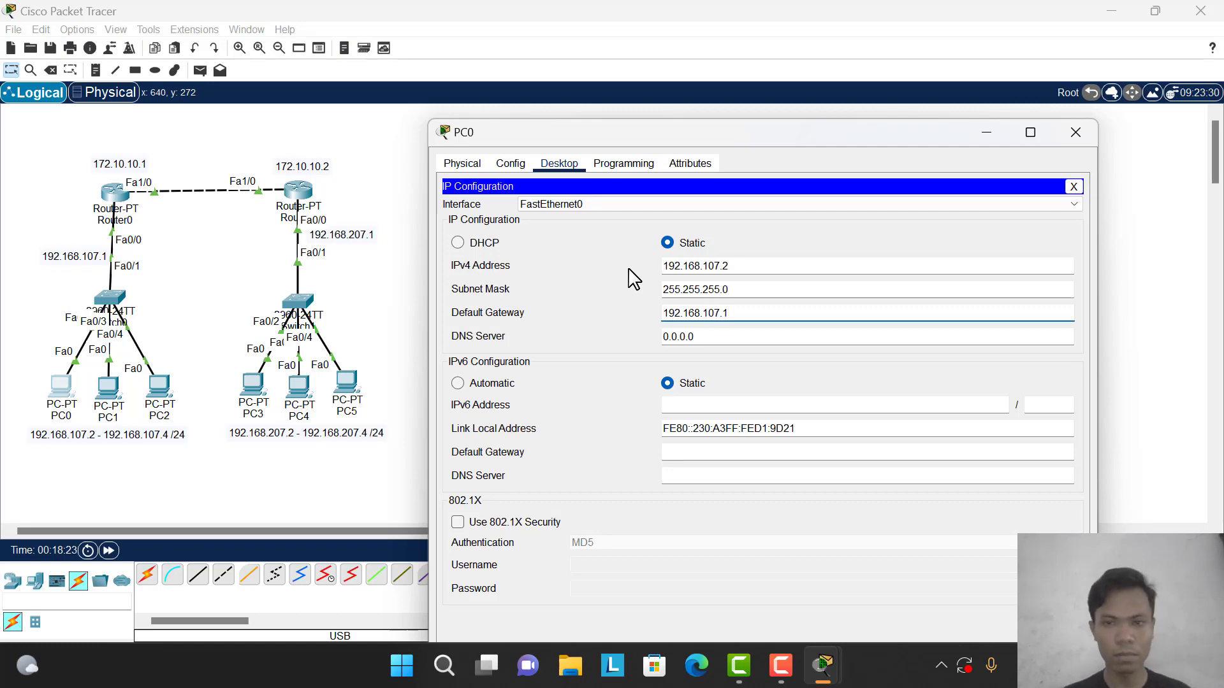
key(ctrl+a)
key(ctrl+c)
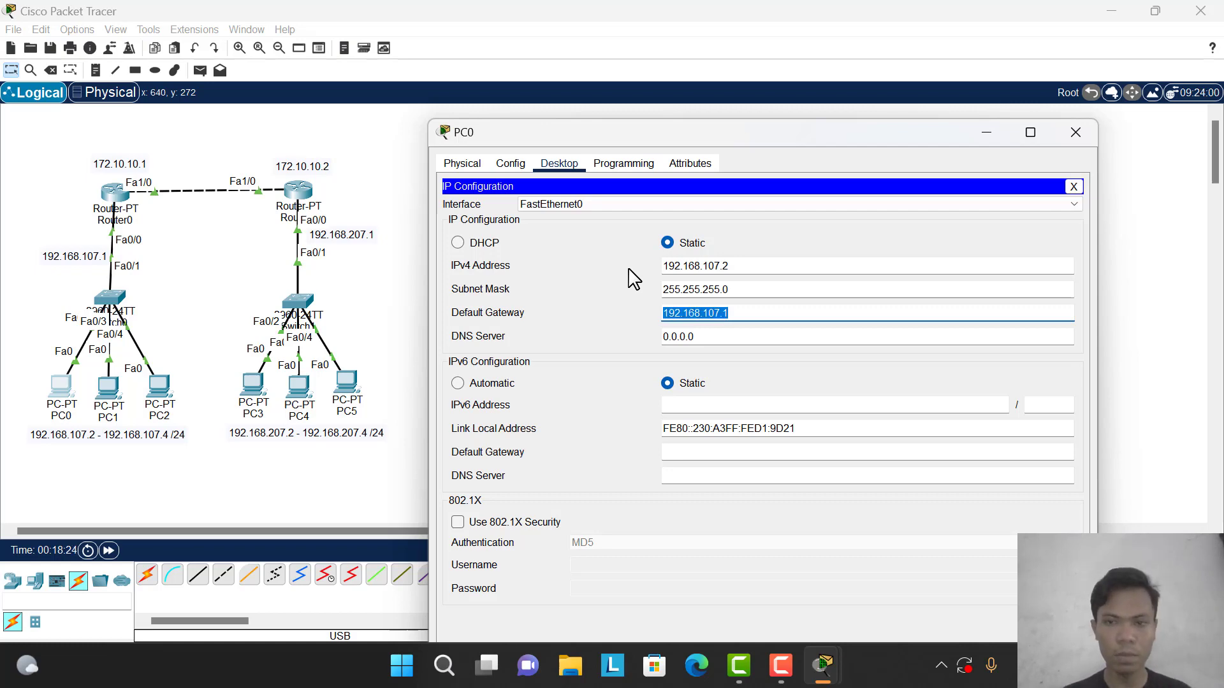
click(1074, 133)
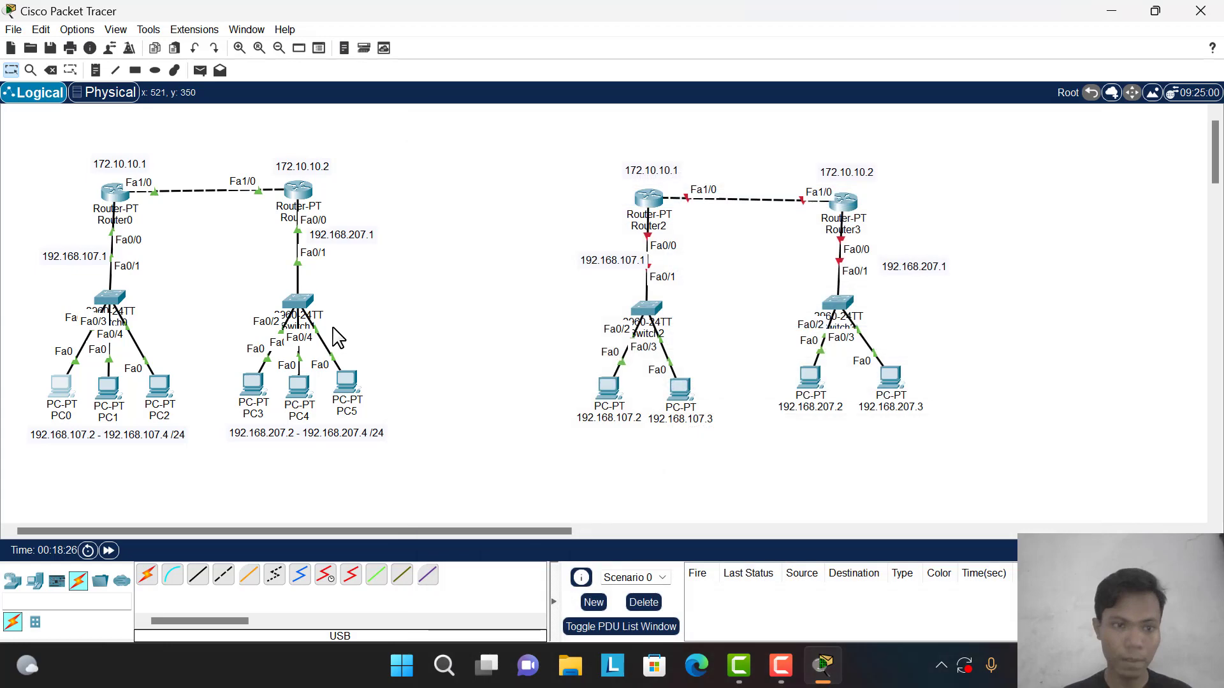
- Configure PC1 with static IPv4 address 192.168.107.3, subnet mask 255.255.255.0 and default gateway 192.168.107.1, and close its window
click(108, 386)
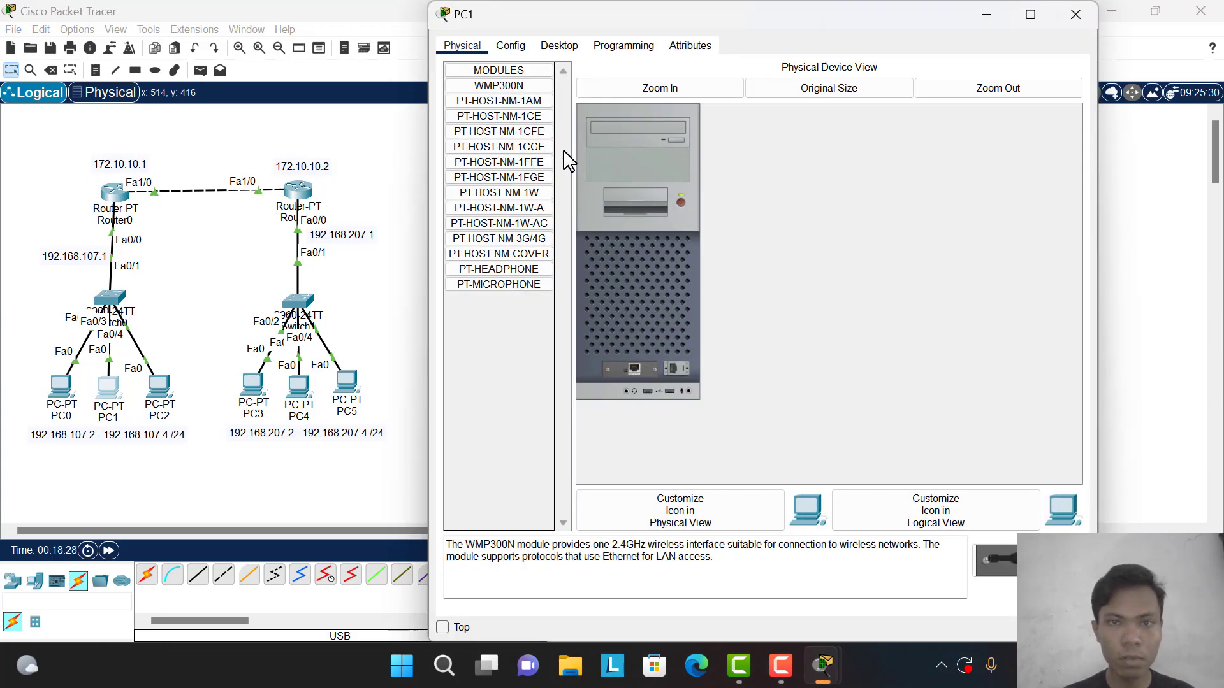
click(553, 46)
click(491, 120)
click(691, 147)
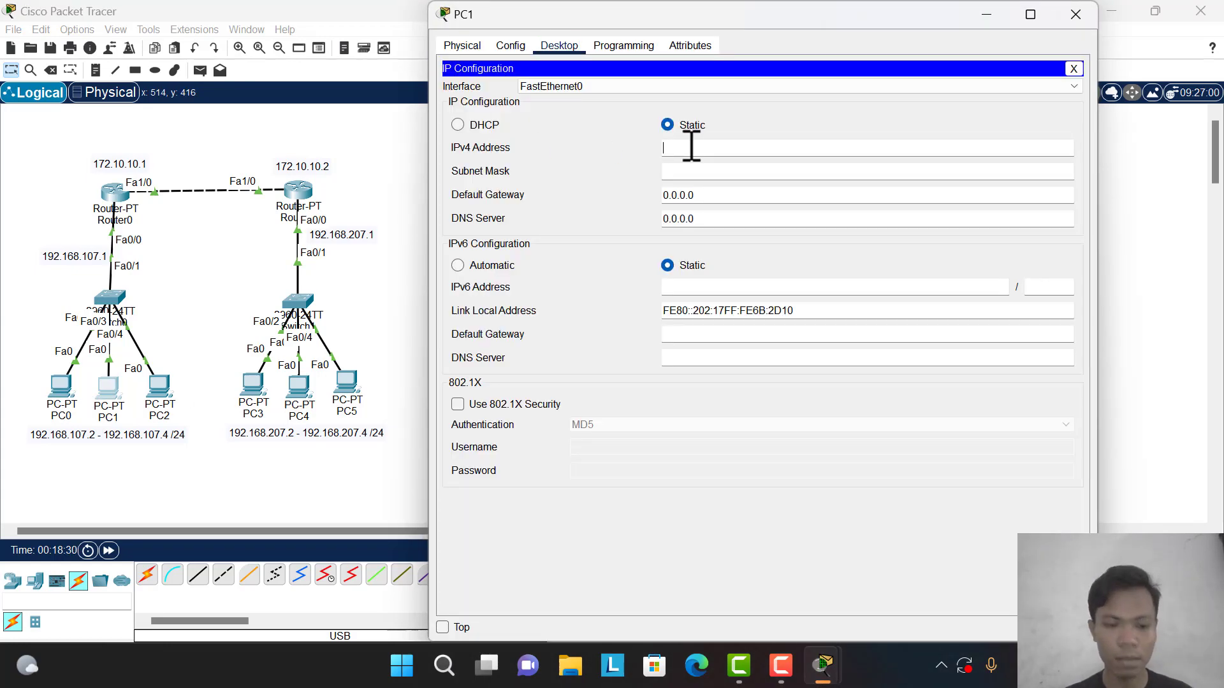
text(192.168.107.1)
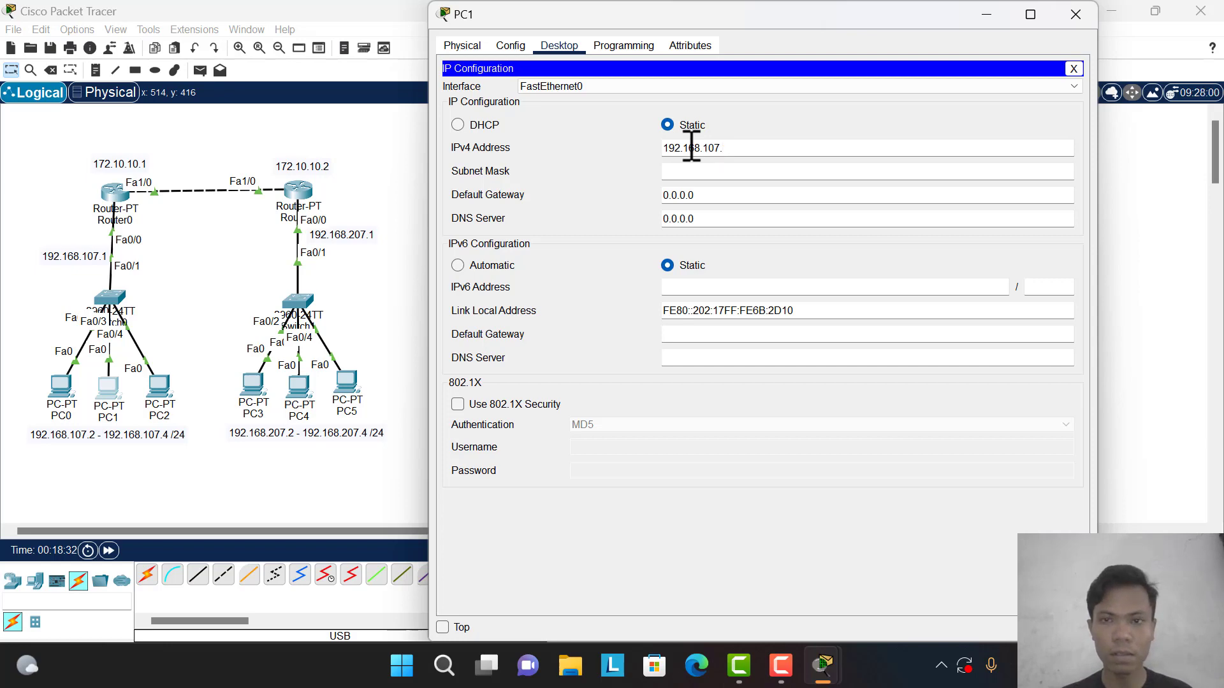
key(Tab)
key(Tab)
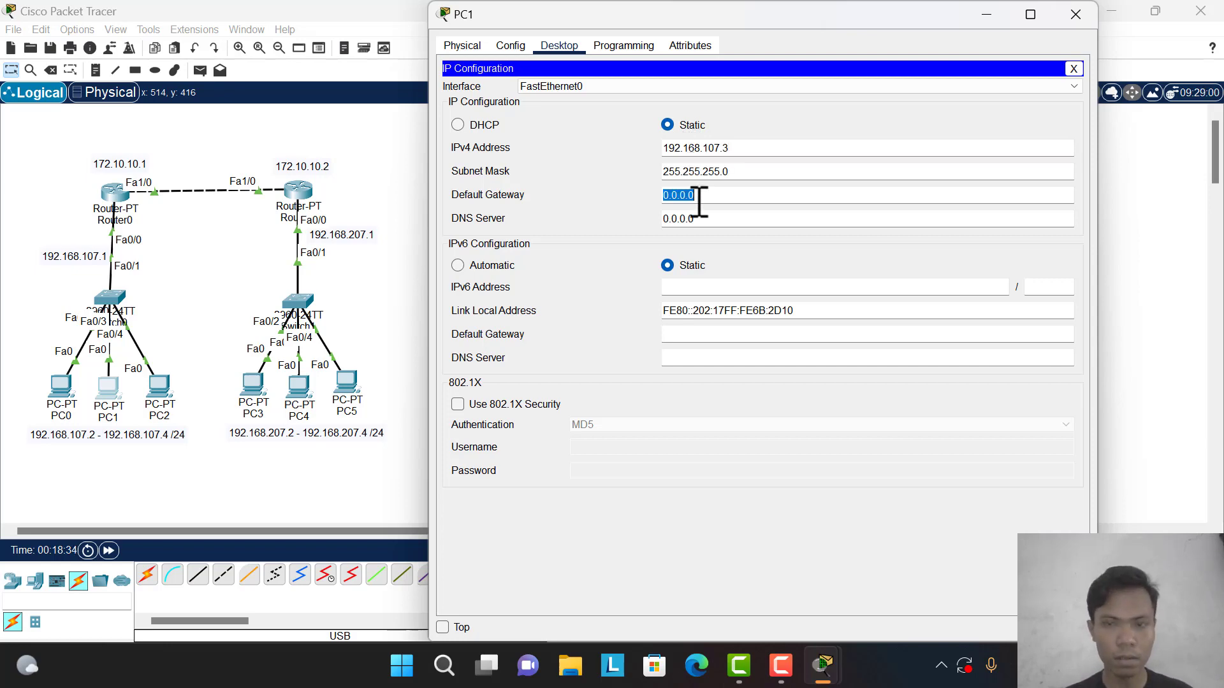
text(192.168.107.1)
click(1092, 1)
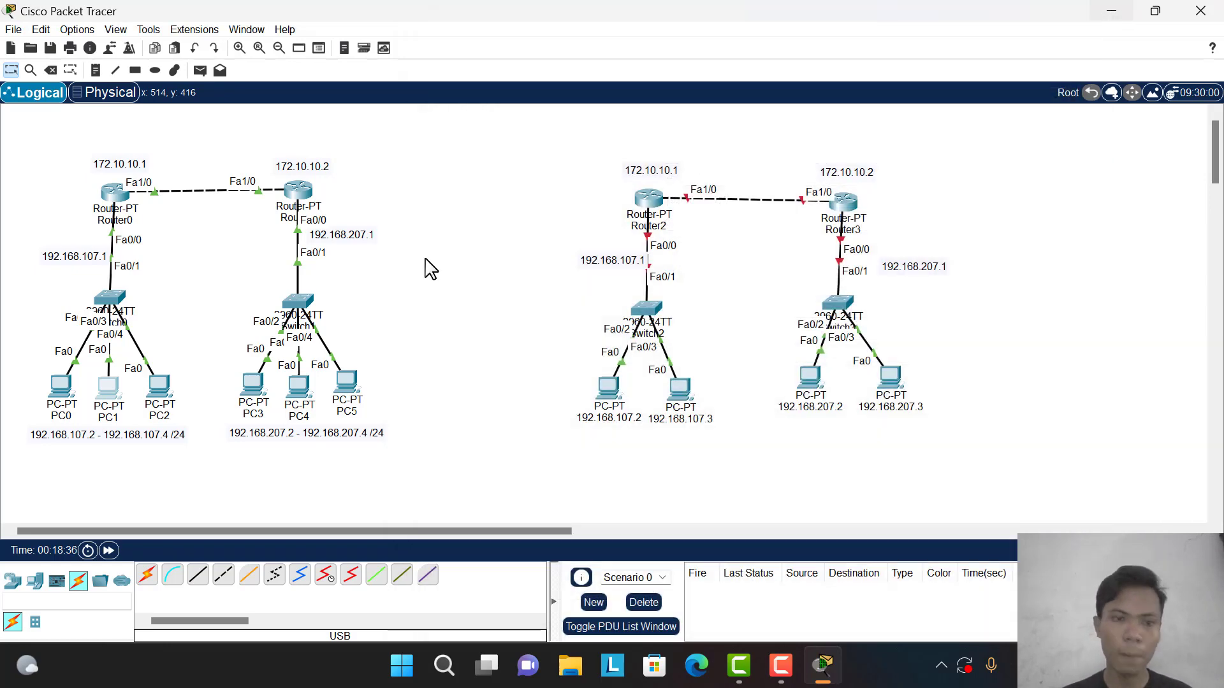
- Configure PC2 with static IPv4 address 192.168.107.4, subnet mask 255.255.255.0 and default gateway 192.168.107.1, and close its window
click(157, 383)
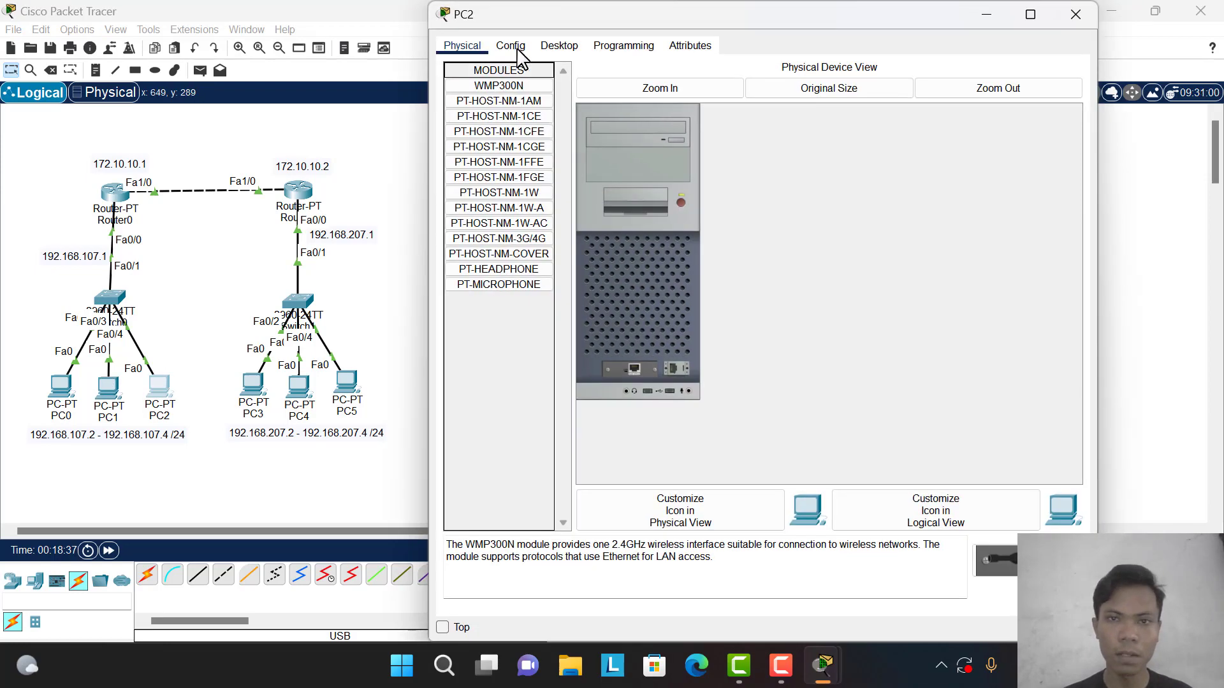
click(542, 43)
click(505, 95)
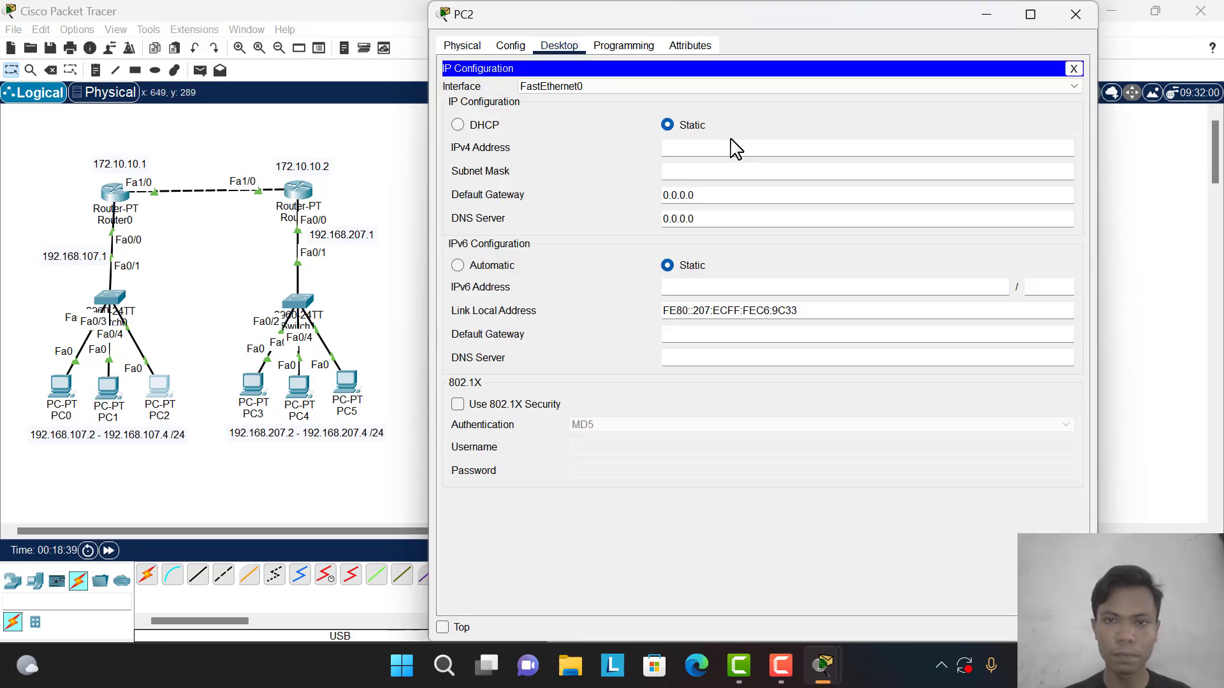
key(ctrl+v)
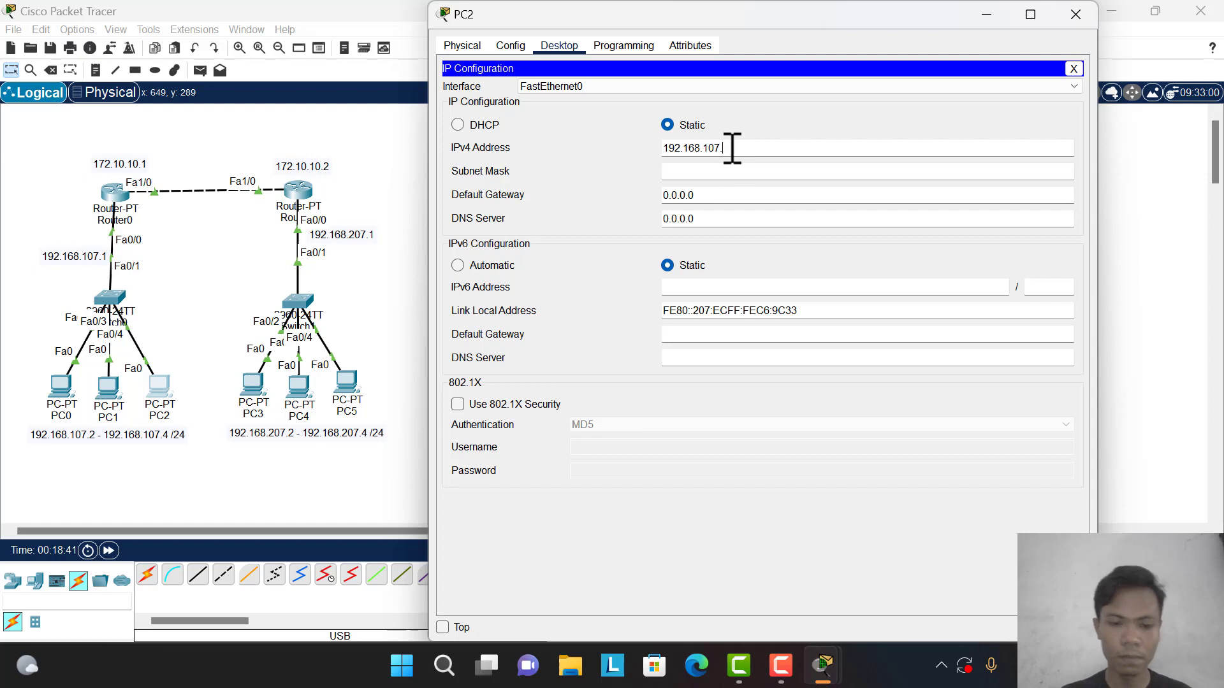
click(718, 201)
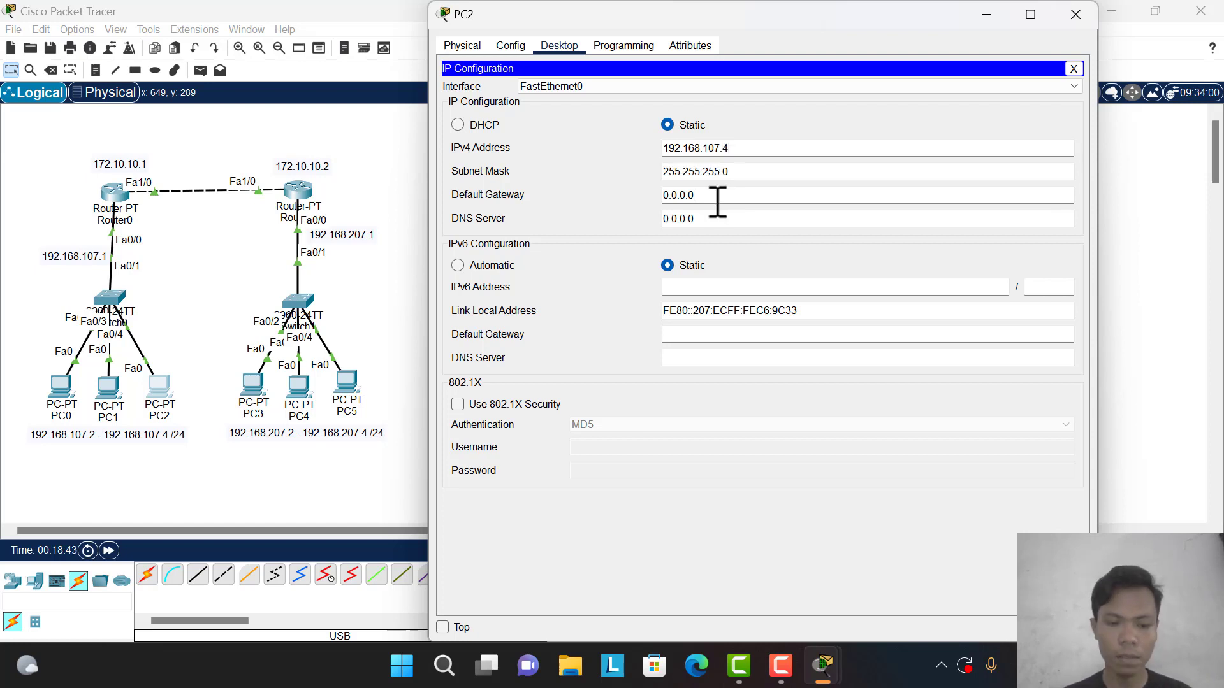
key(ctrl+a)
key(ctrl+v)
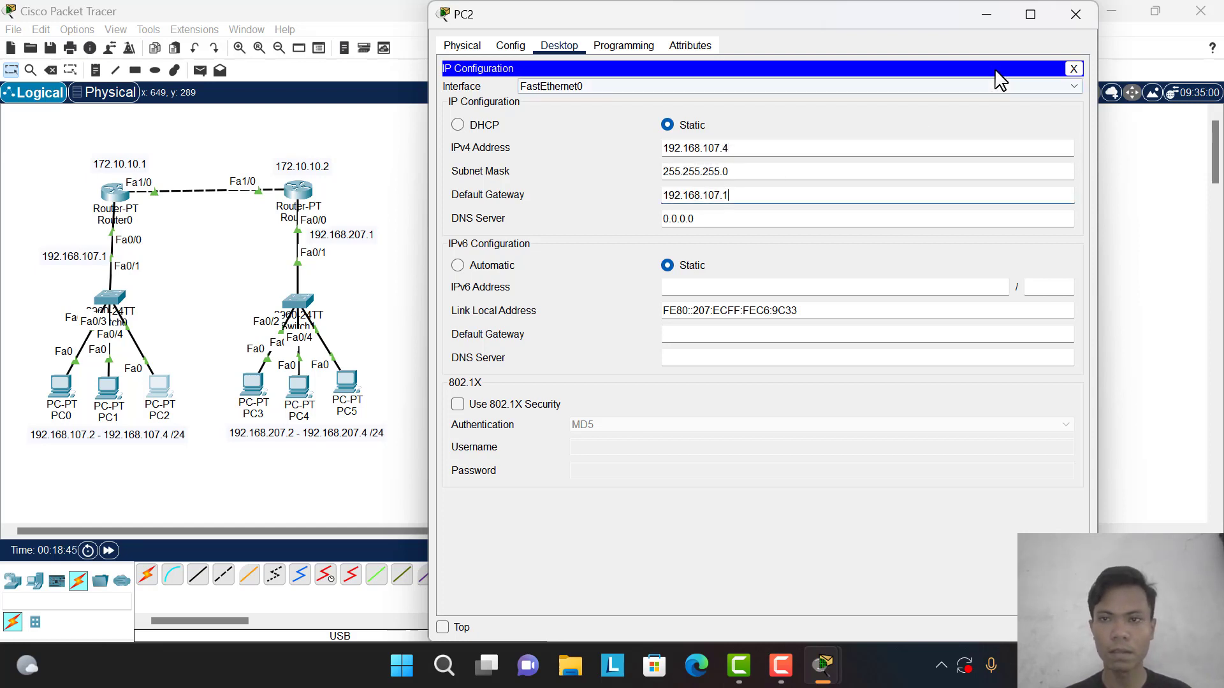
click(1059, 18)
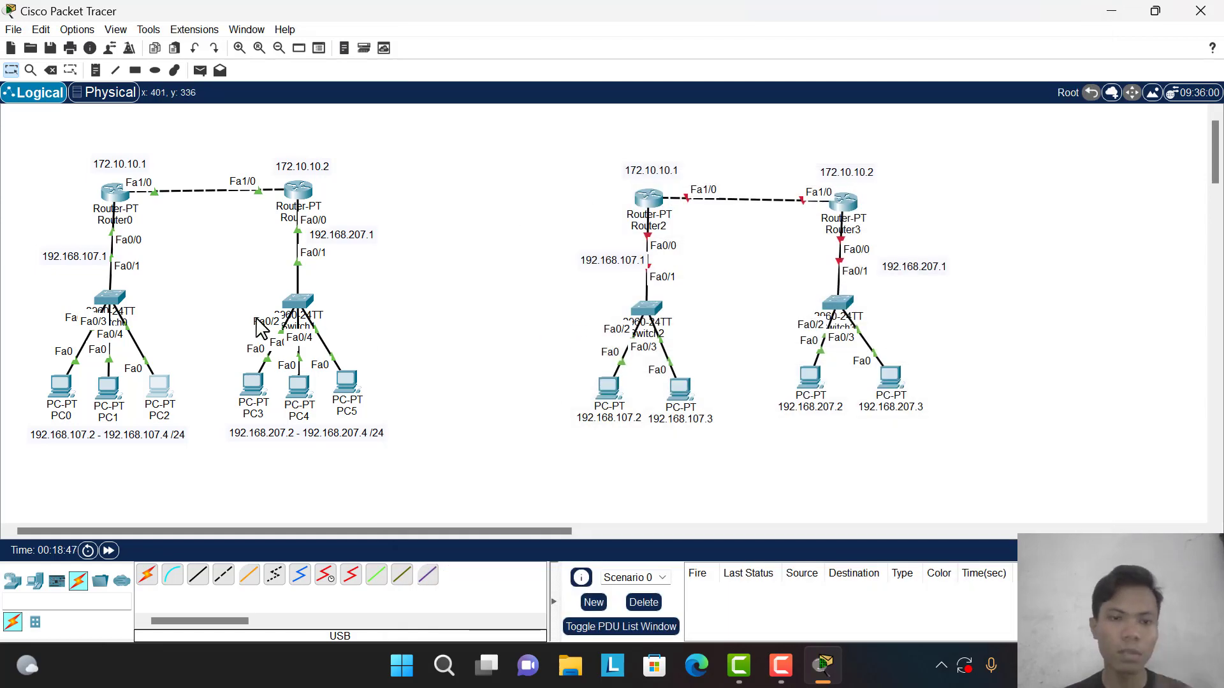
- Open PC3's IP configuration and set its static IPv4 address to 192.168.207.2 with subnet mask 255.255.255.0
click(253, 384)
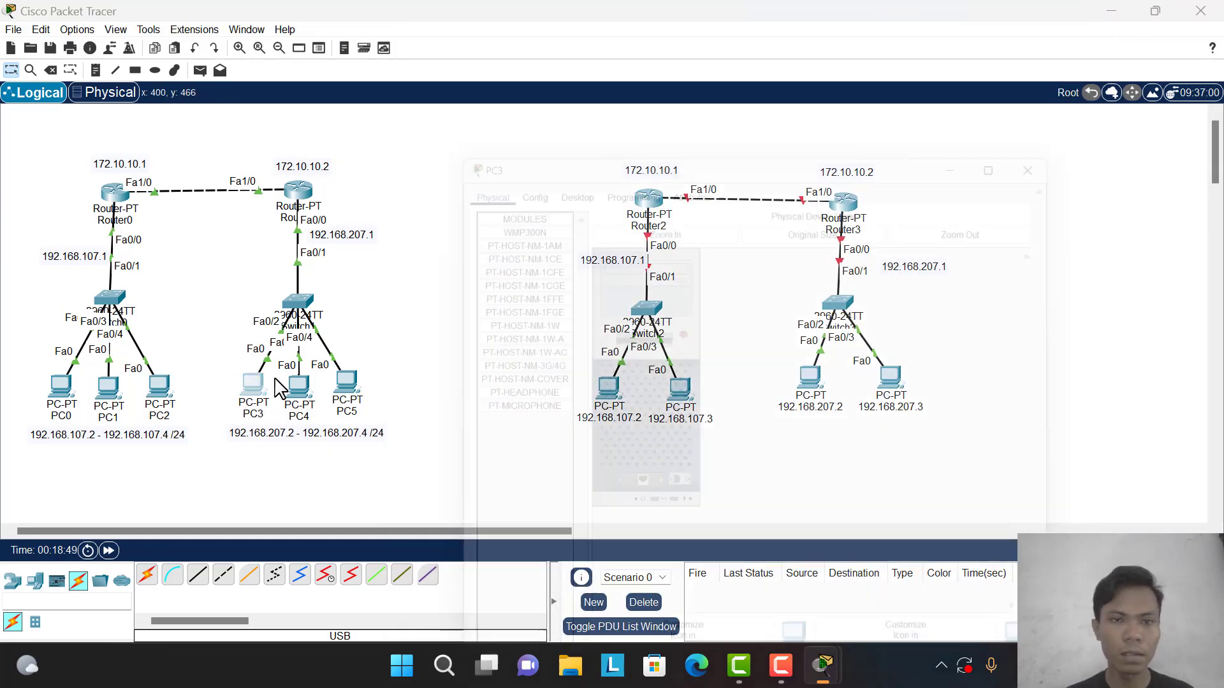
click(561, 51)
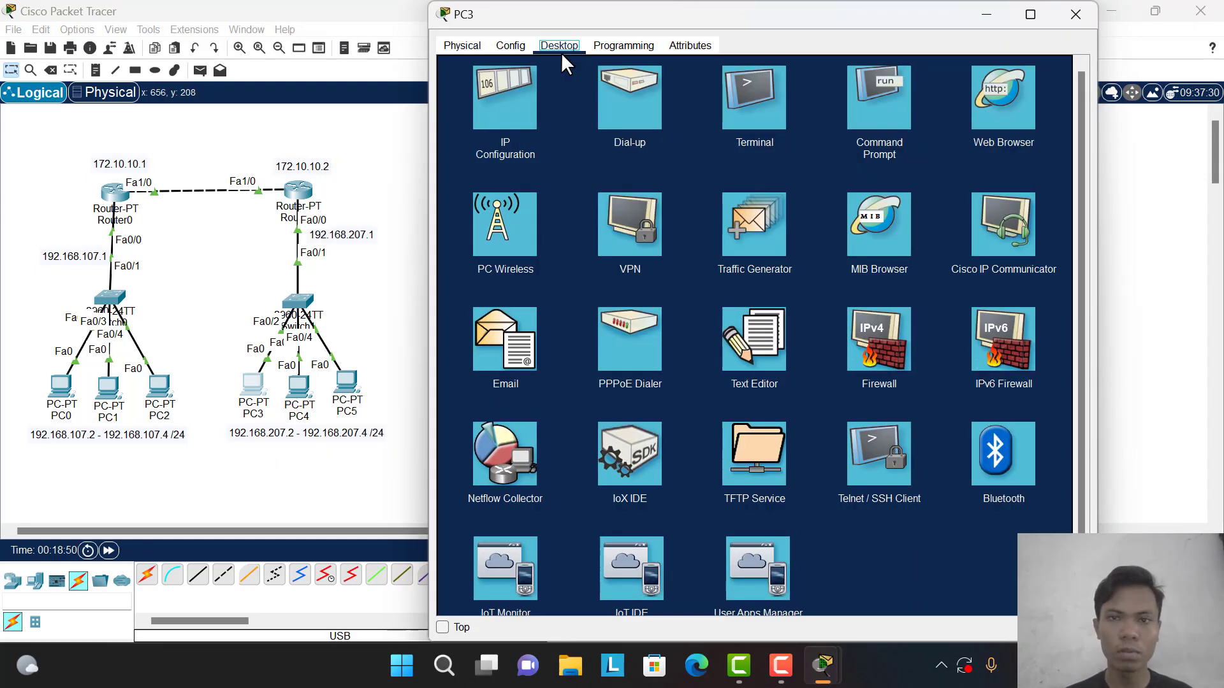
click(499, 102)
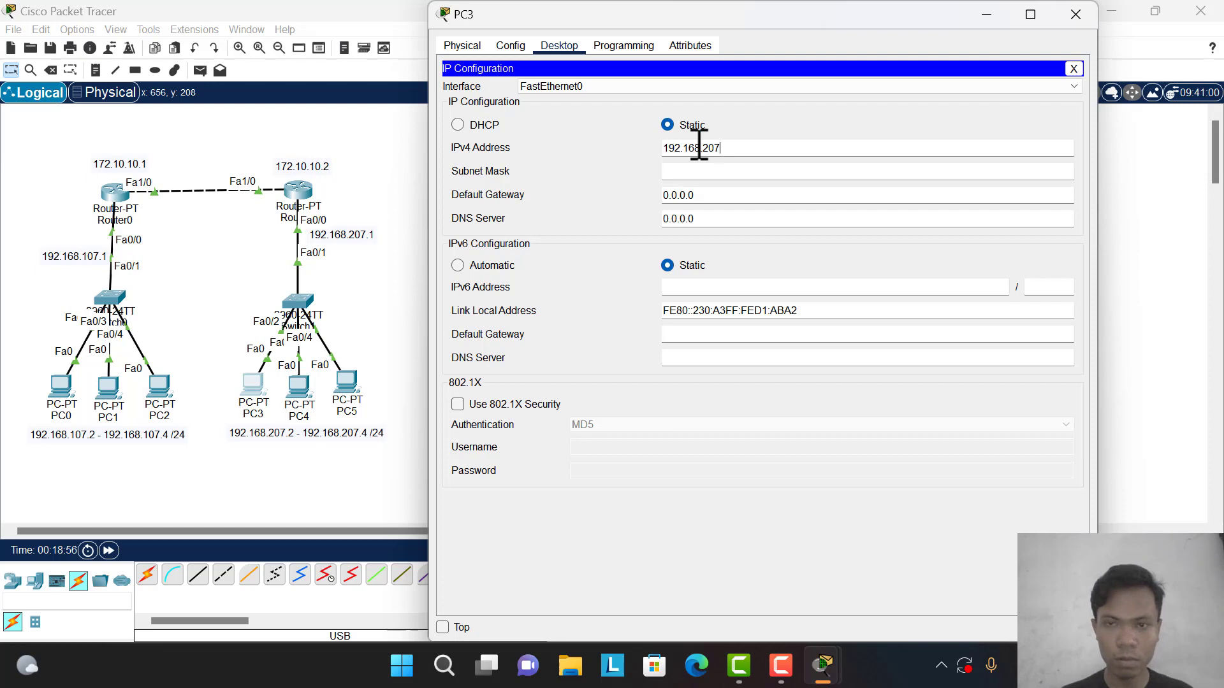
key(Return)
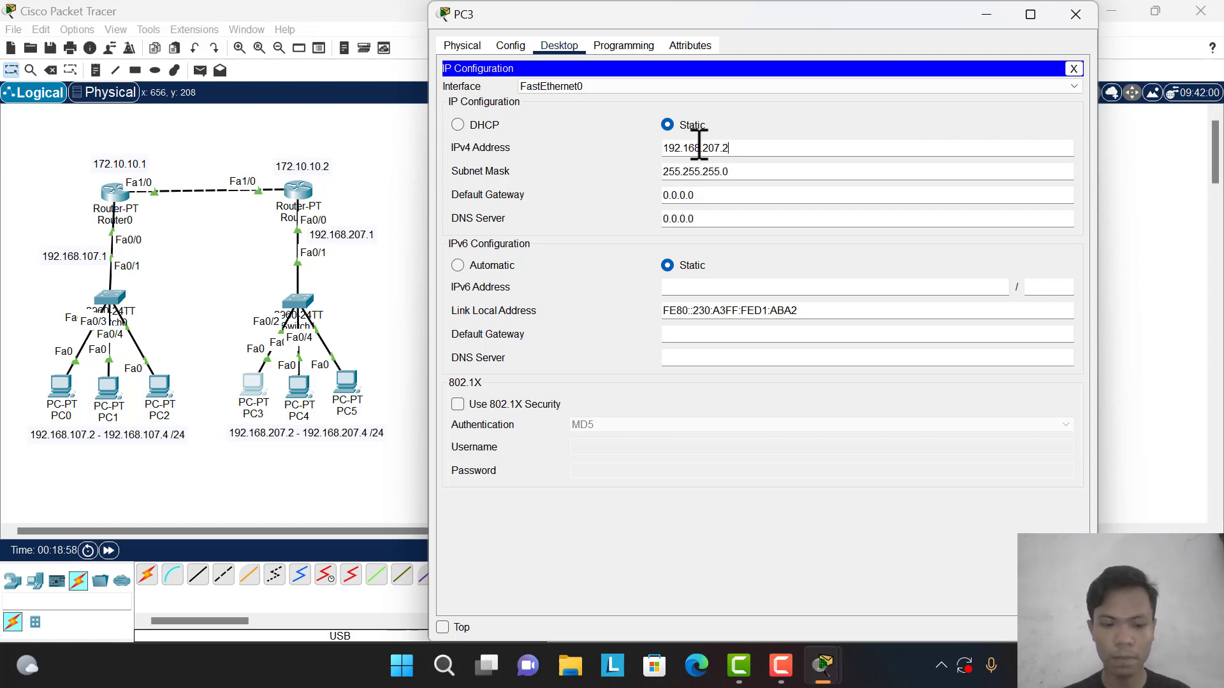
- Copy PC3's IPv4 address for reuse, set its default gateway to 192.168.207.1 and close the PC3 window
double_click(699, 145)
key(ctrl+c)
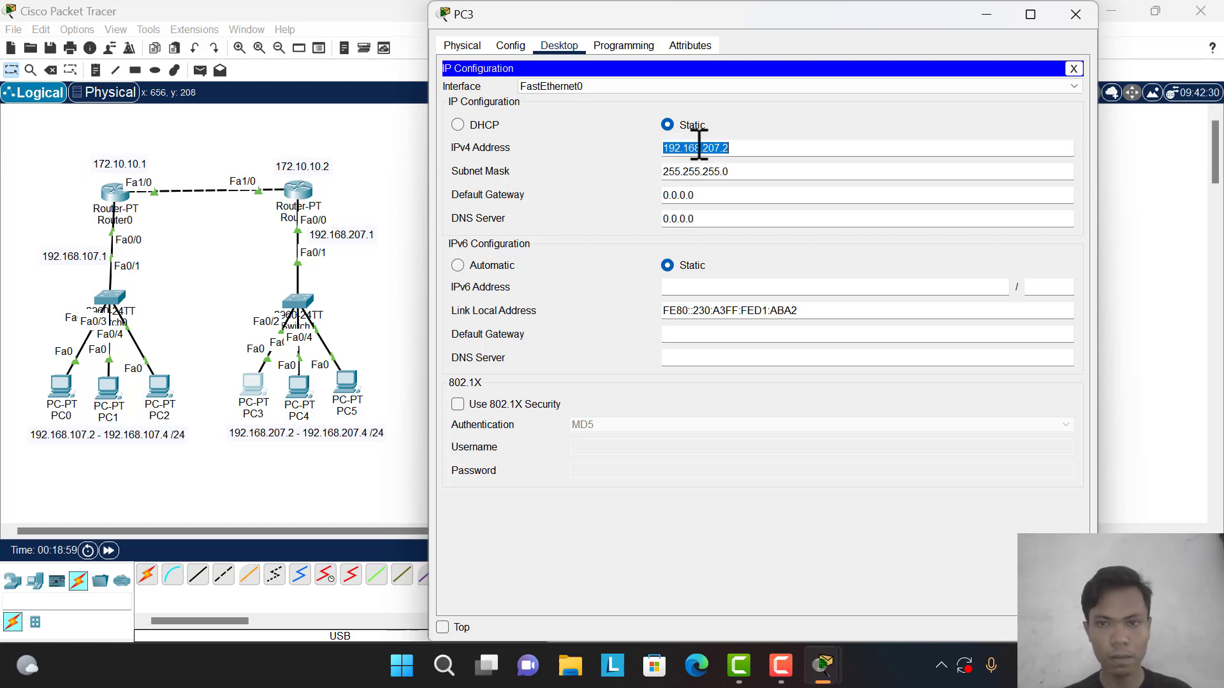
click(716, 195)
double_click(716, 194)
text(192.168.207.)
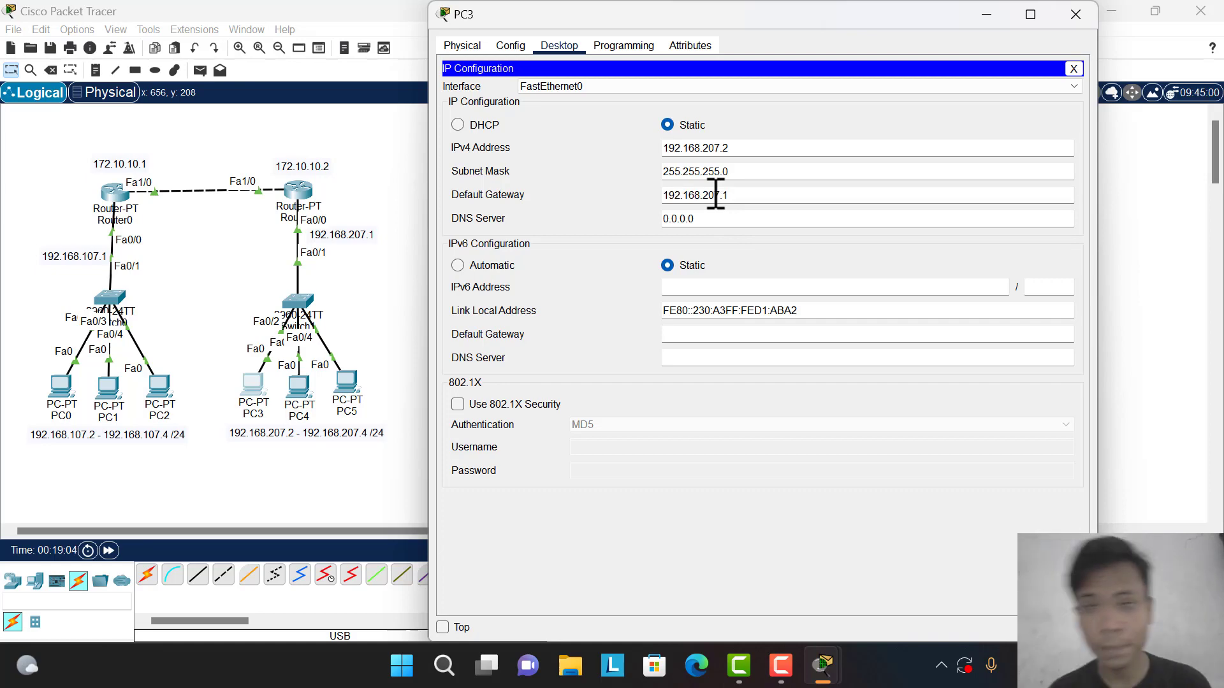
text(1)
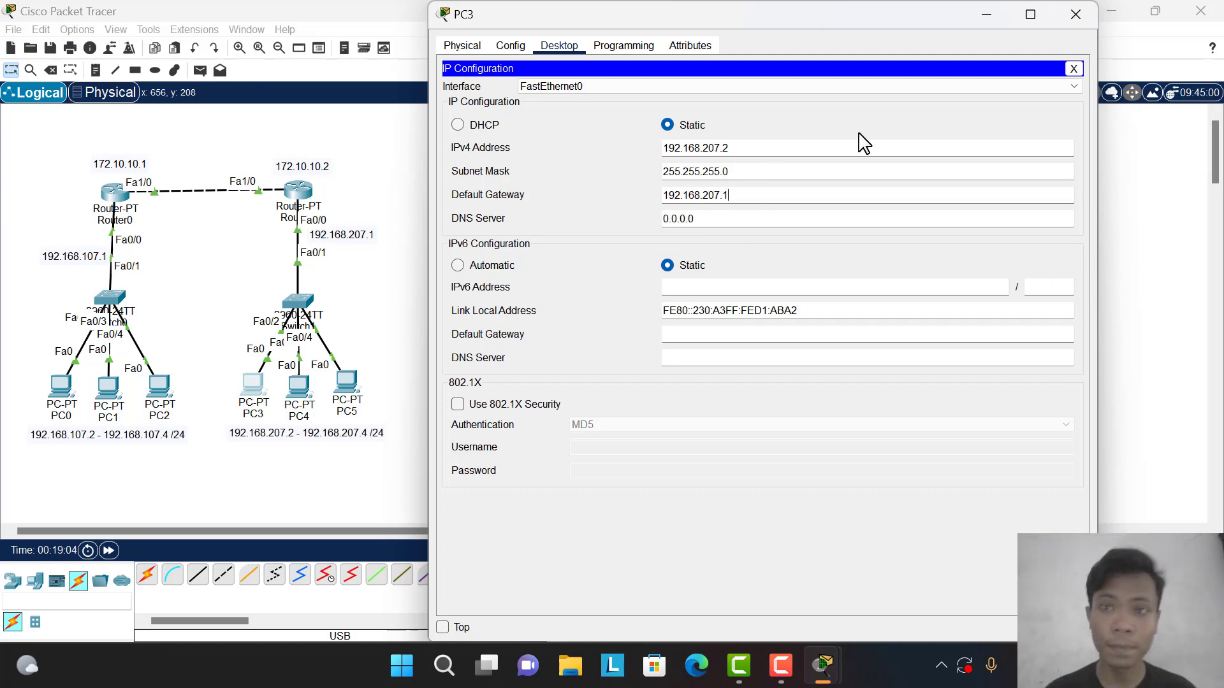
click(1075, 14)
- Open PC4's IP configuration and set its static IPv4 address to 192.168.207.3 with subnet mask 255.255.255.0
click(298, 384)
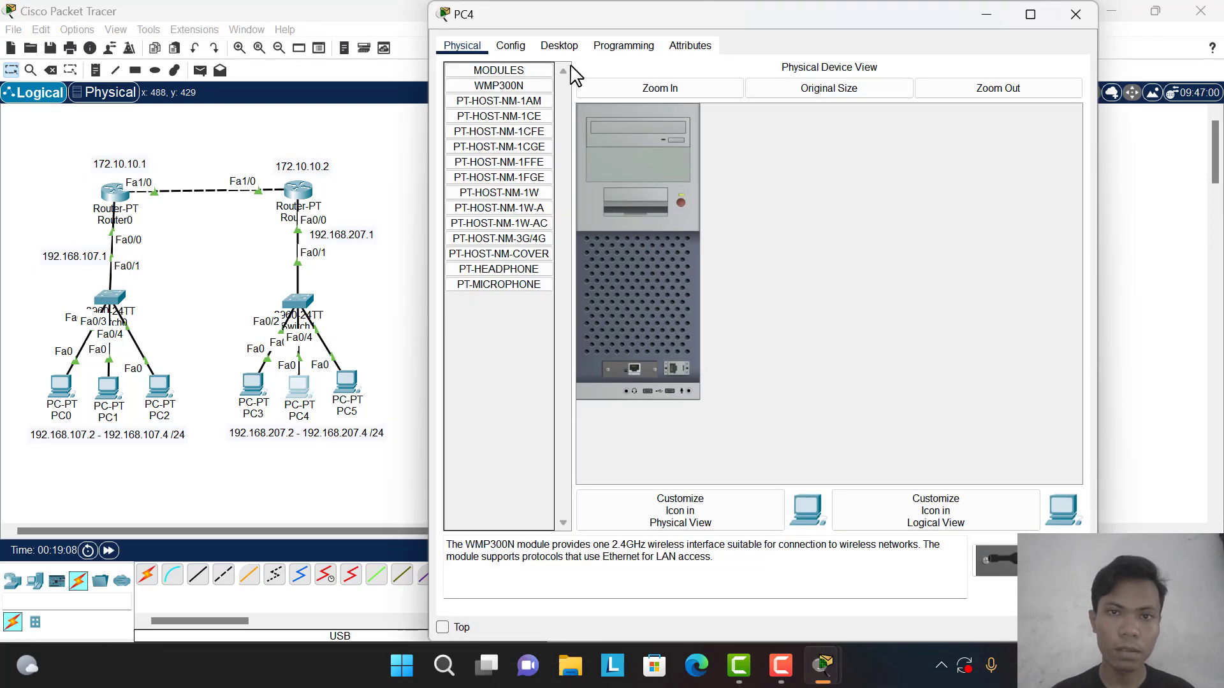
click(561, 52)
click(532, 72)
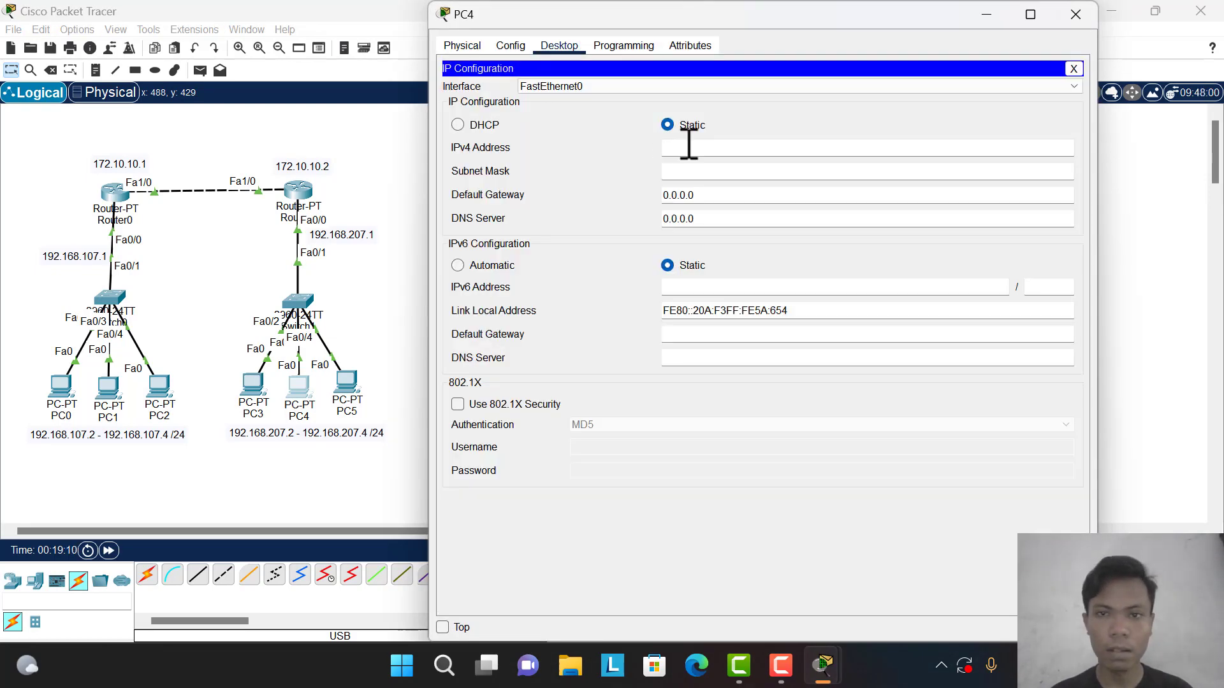
key(ctrl+v)
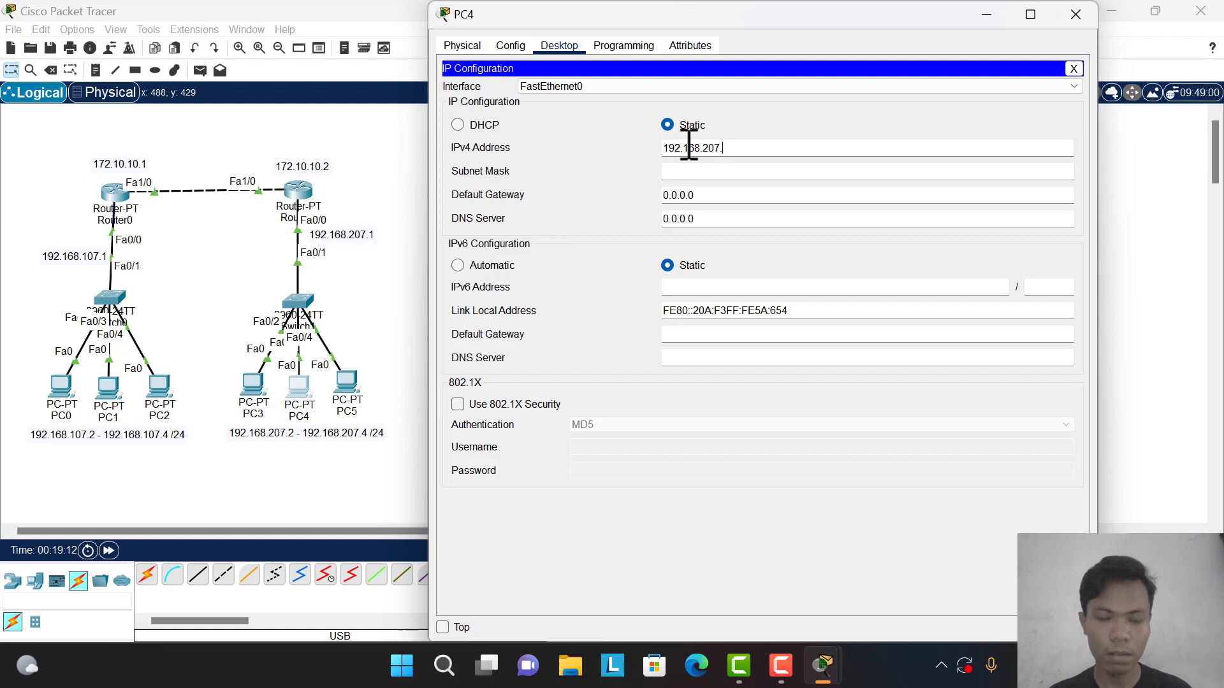
key(Tab)
- Set PC4's default gateway to 192.168.207.1 and close the PC4 window
click(710, 197)
key(ctrl+a)
key(ctrl+v)
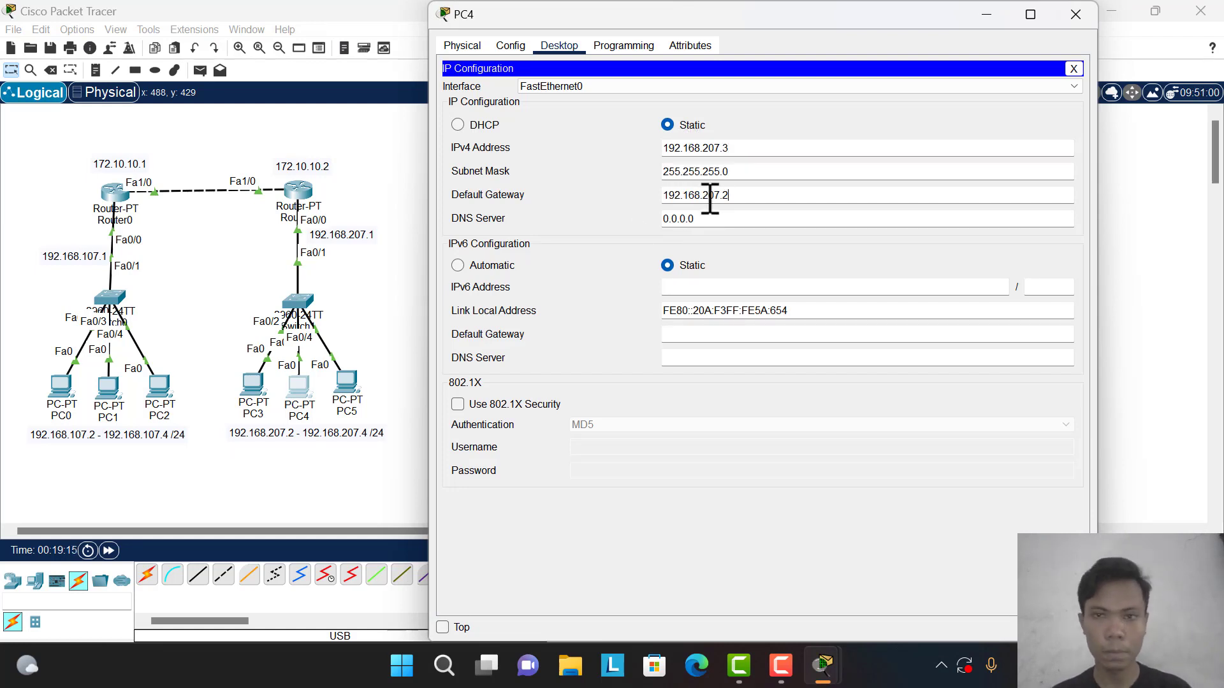
text(1)
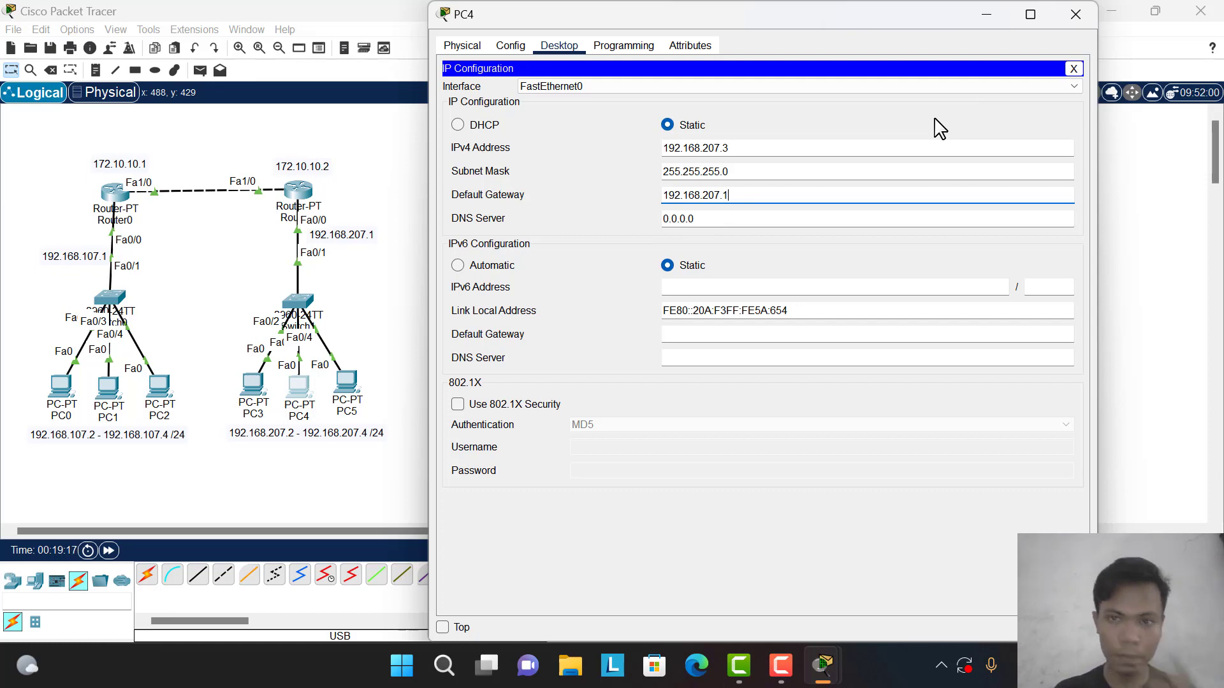
key(ctrl+a)
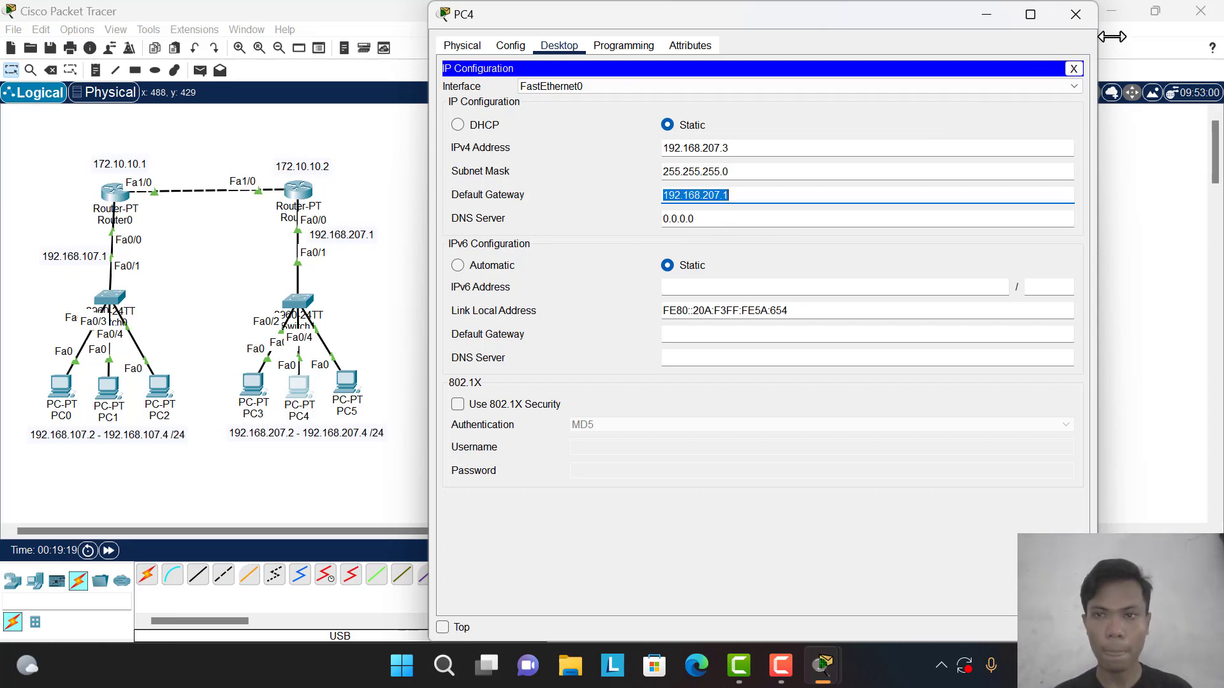
click(1083, 15)
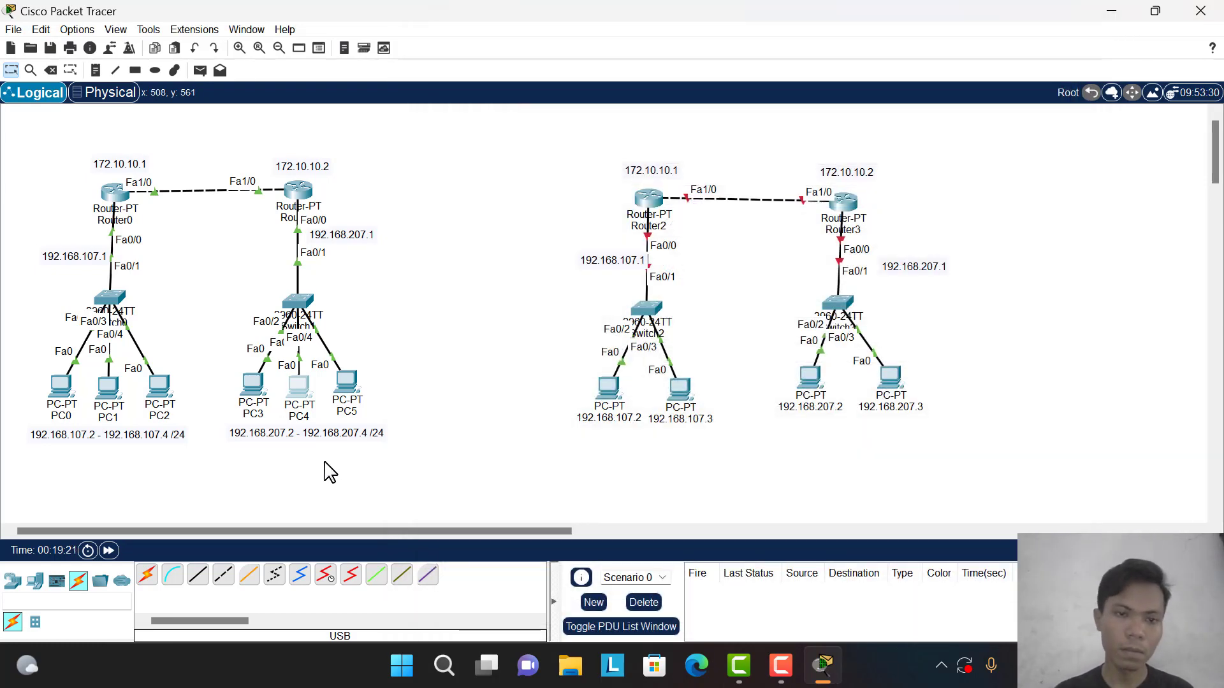
- Open PC5's IP configuration and set its static IPv4 address to 192.168.207.4 with subnet mask 255.255.255.0
click(344, 382)
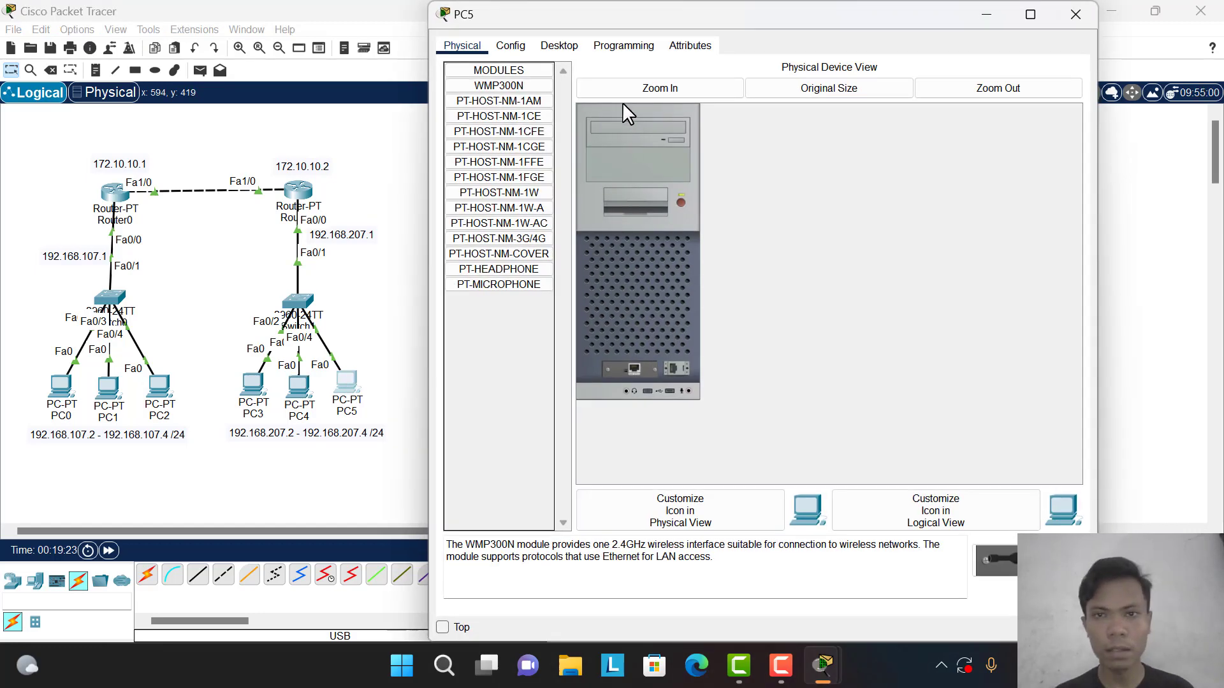
click(559, 45)
click(538, 85)
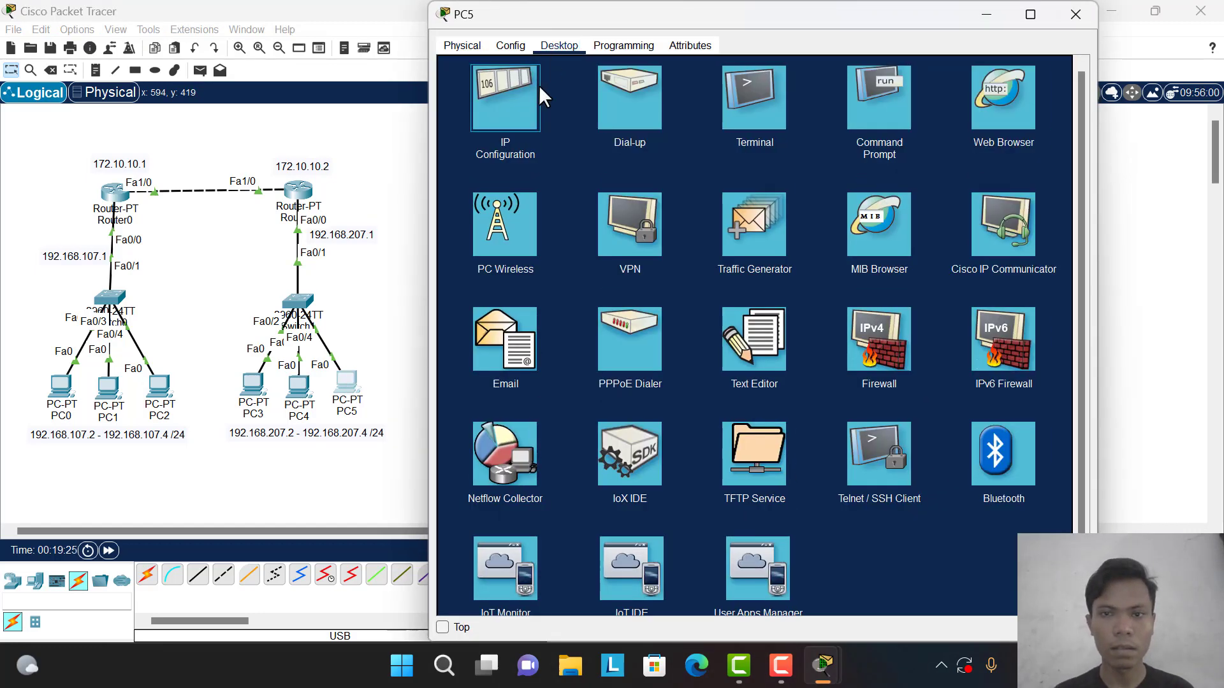
click(752, 147)
text(192.168.207.1)
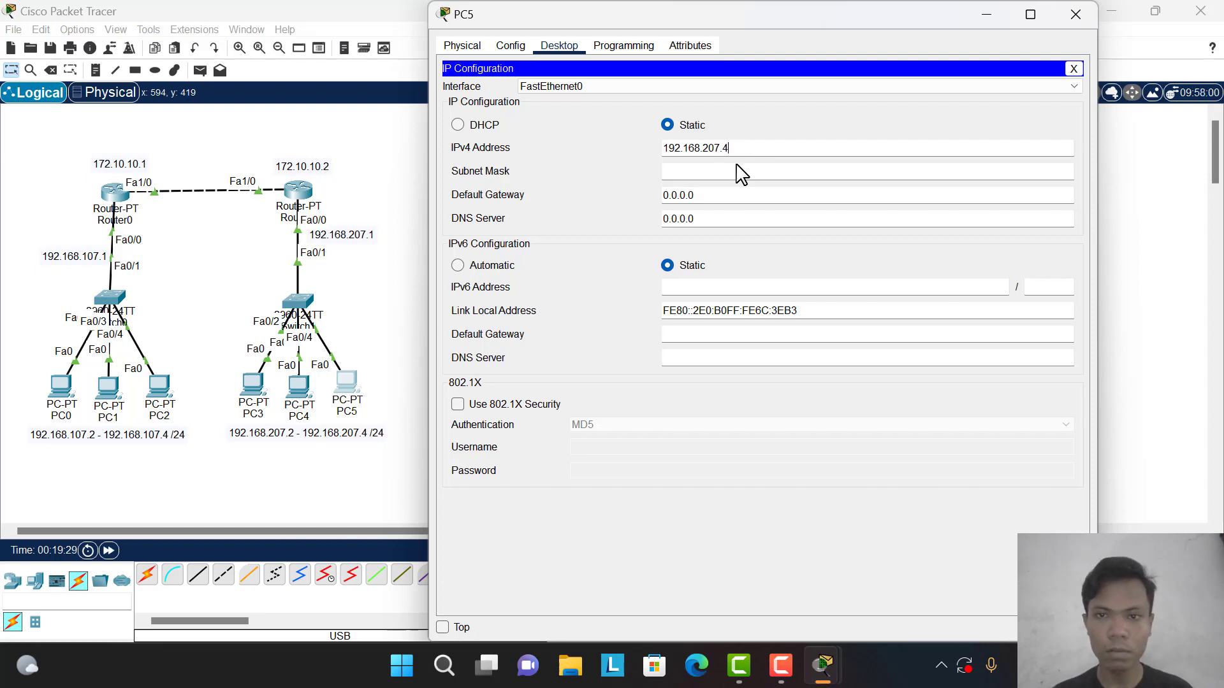
key(Tab)
- Set PC5's default gateway to 192.168.207.1 and close the PC5 window
key(Tab)
text(192.168.207.1)
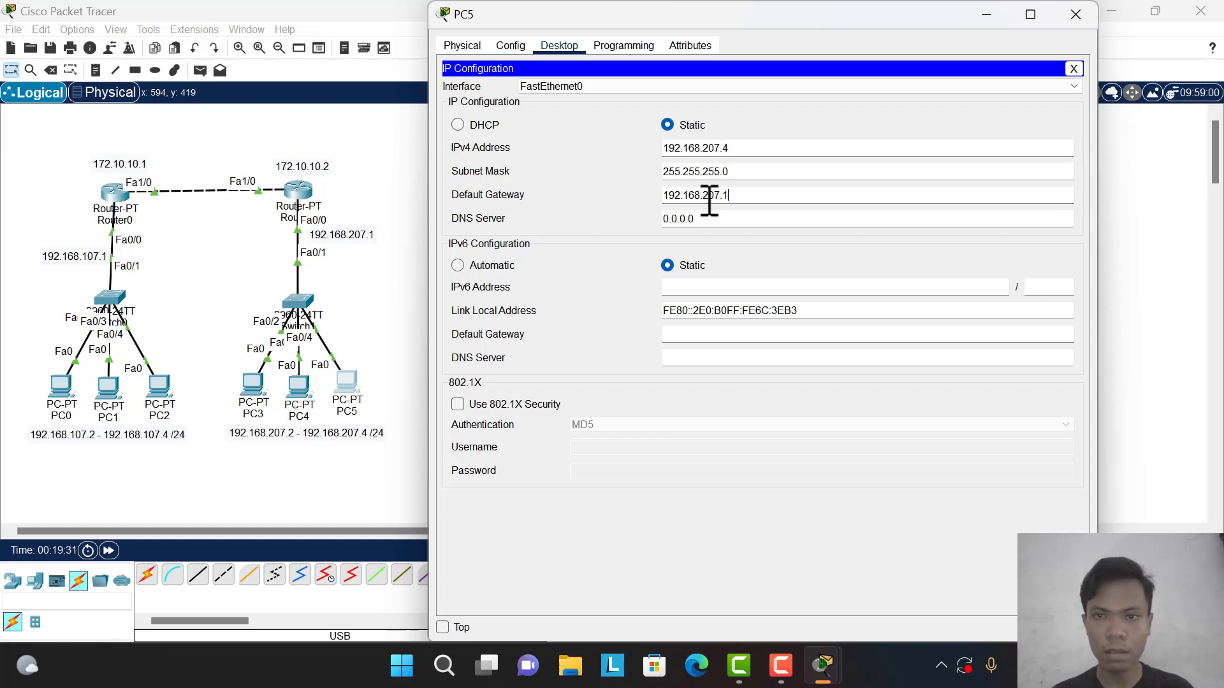
click(1075, 14)
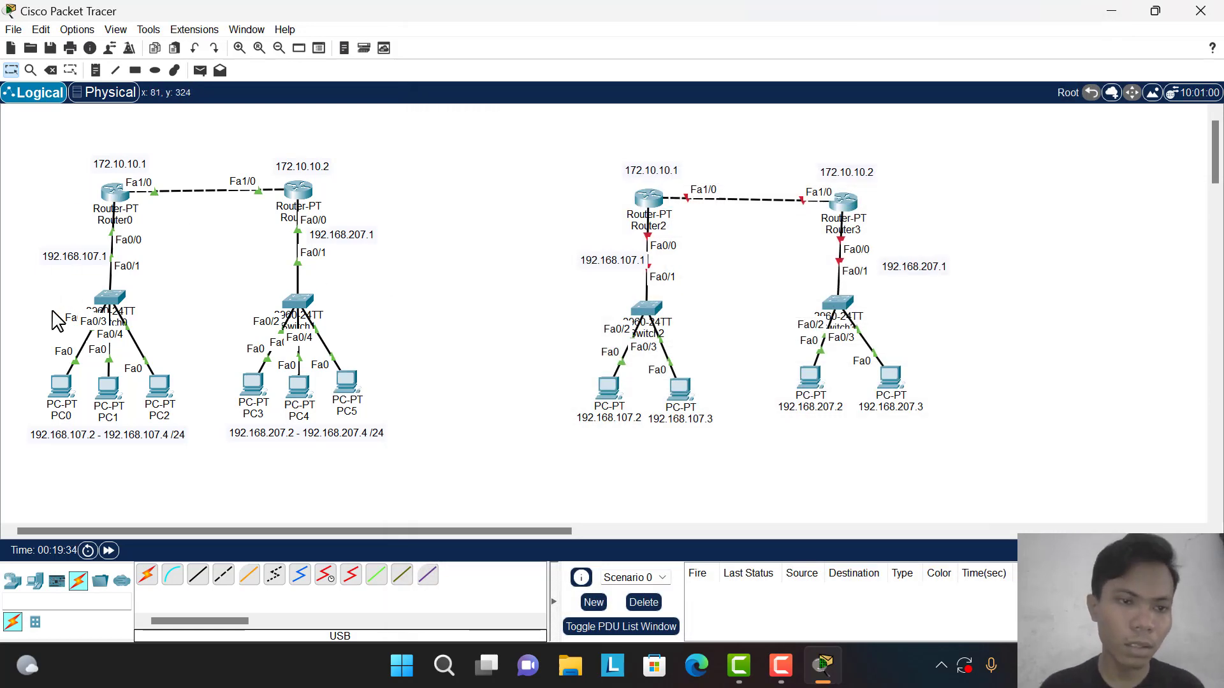
drag(51, 309, 423, 409)
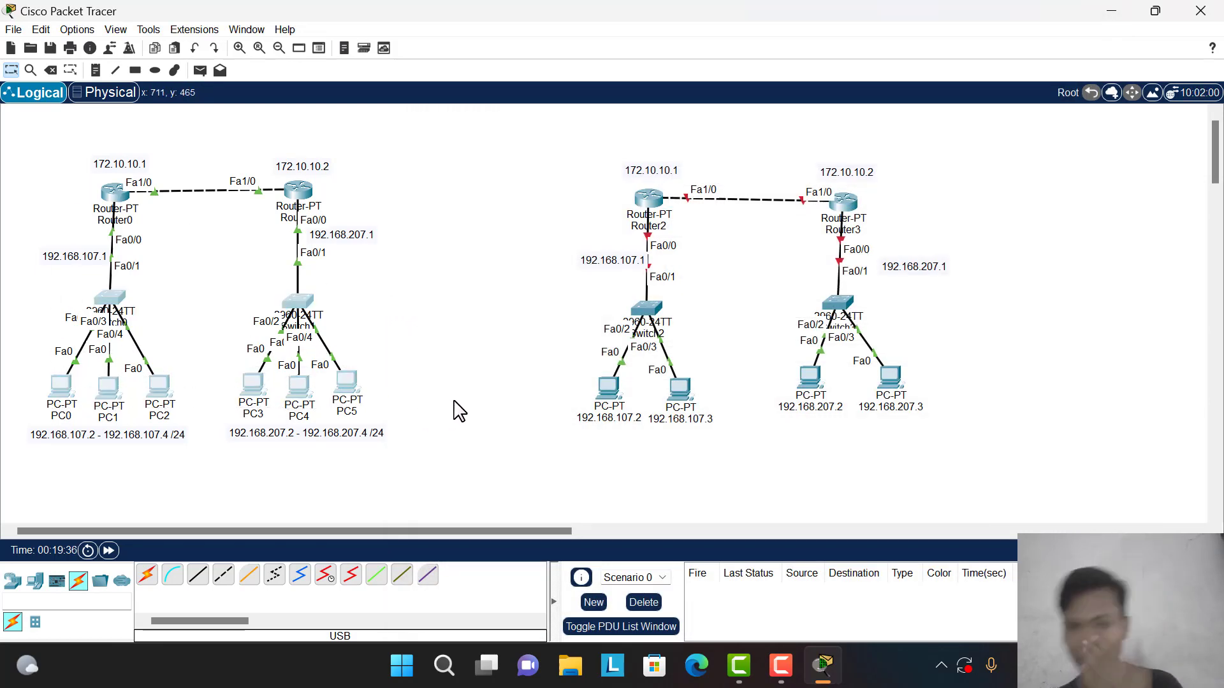
click(453, 410)
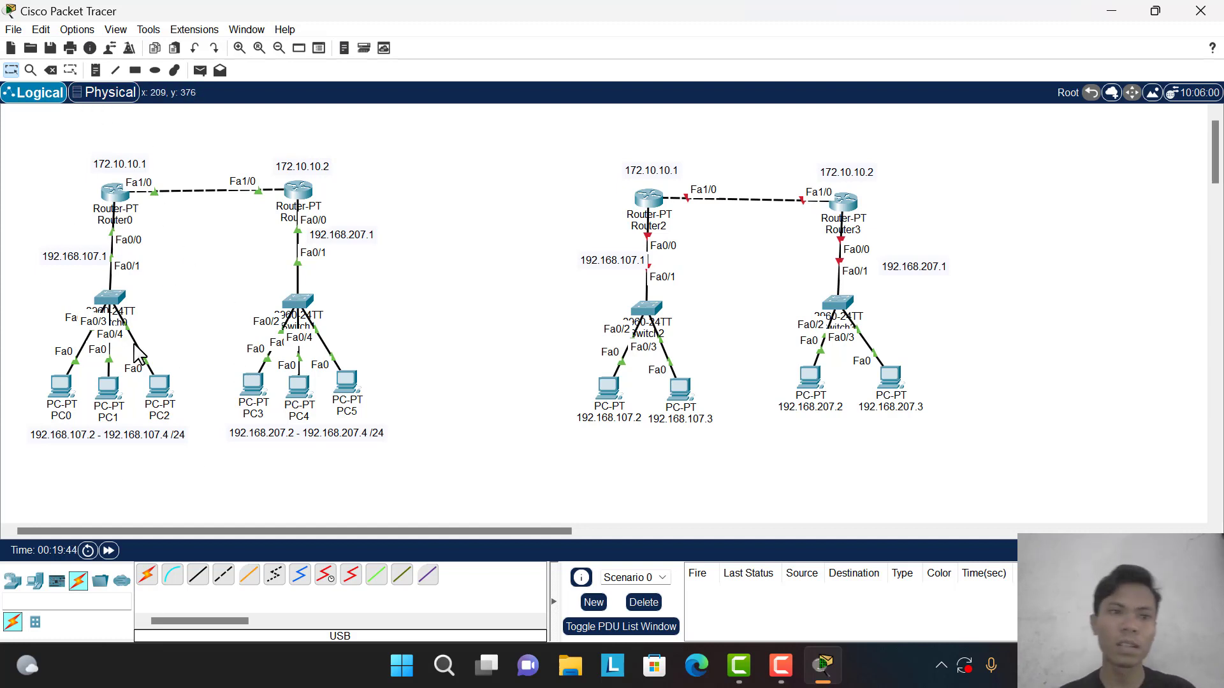
drag(21, 159, 204, 445)
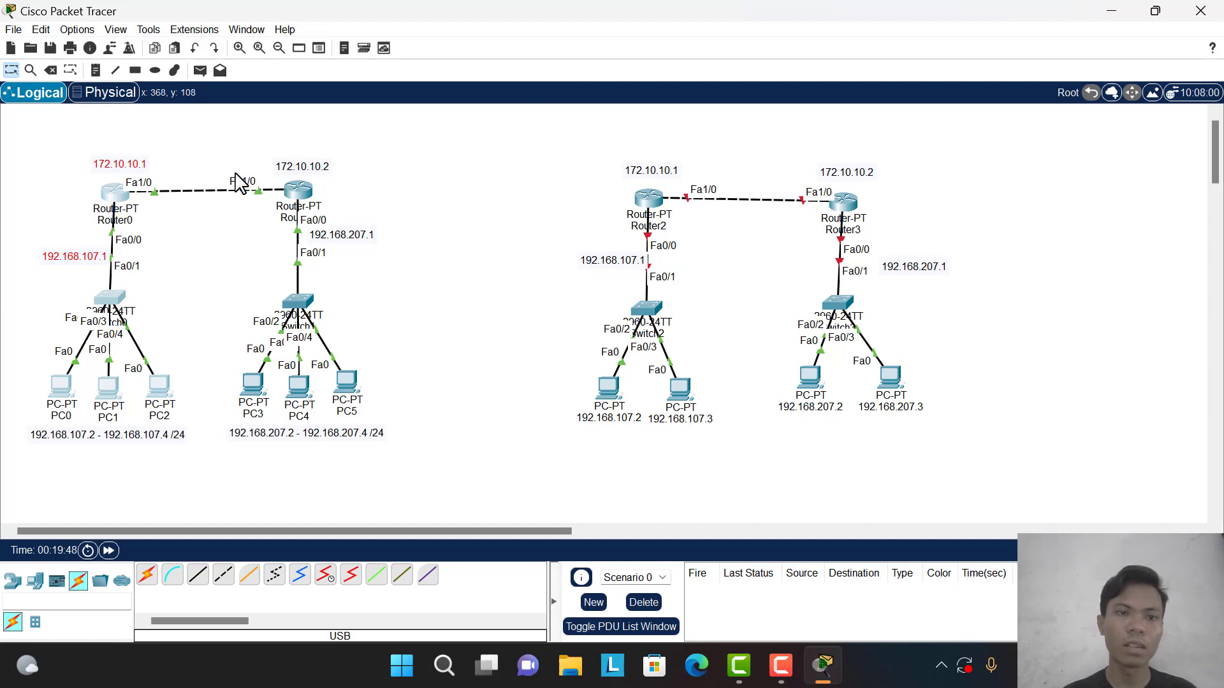
click(224, 156)
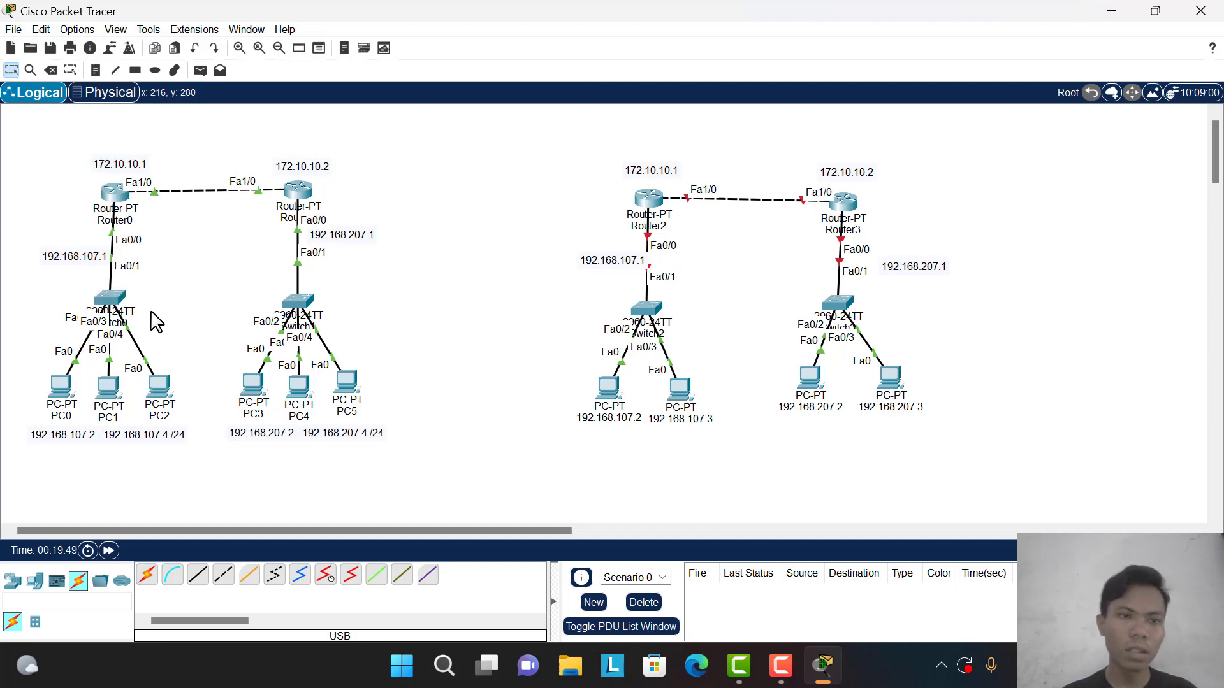
drag(241, 140, 367, 436)
click(476, 338)
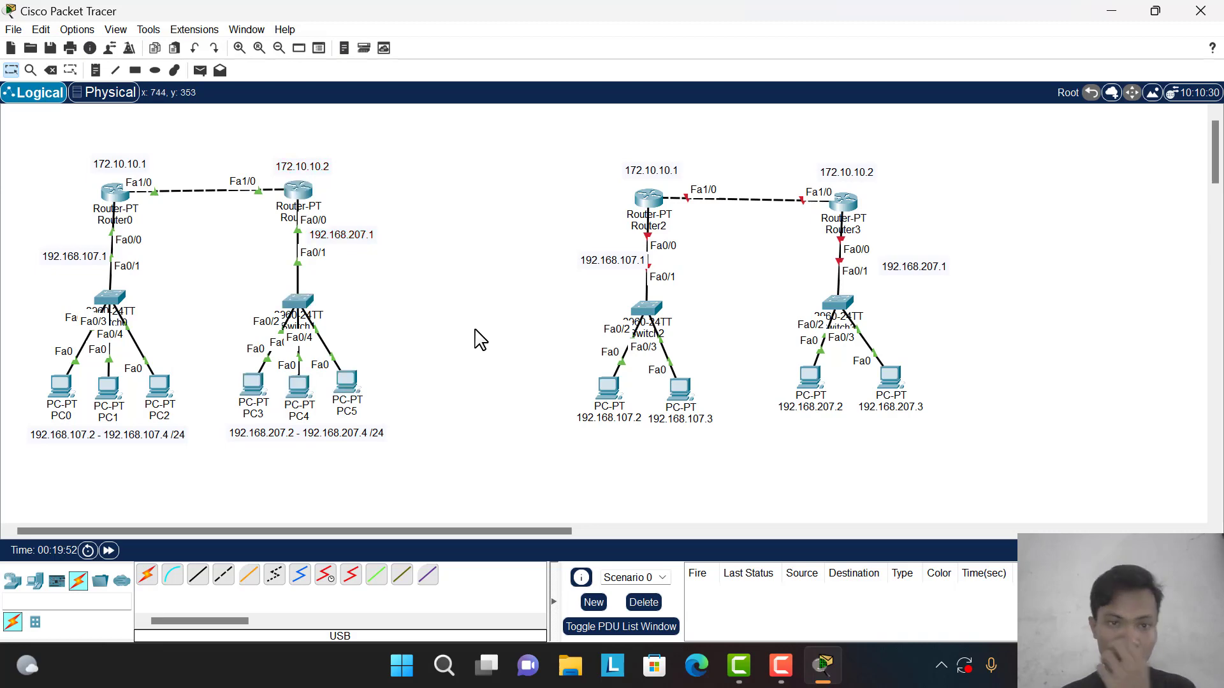
- On Router0's command line, exit interface configuration, add the route "ip route 192.168.207.0 255.255.255.0 172.10.10.2" and close the window
click(125, 205)
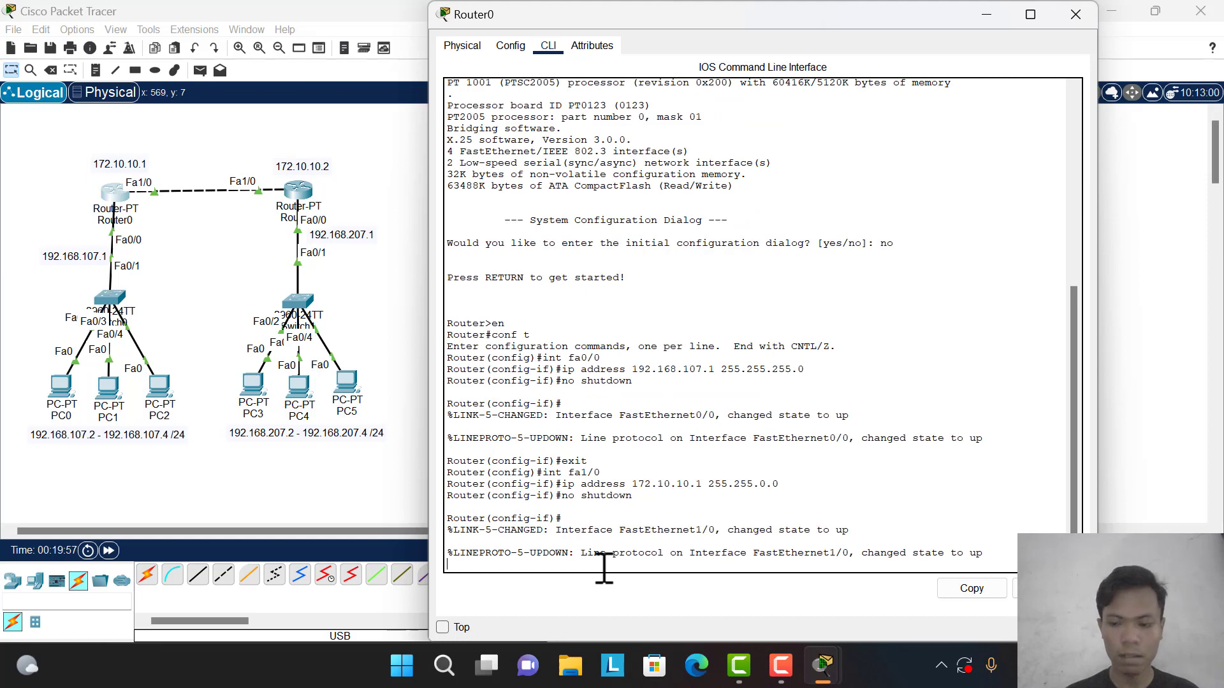
key(Return)
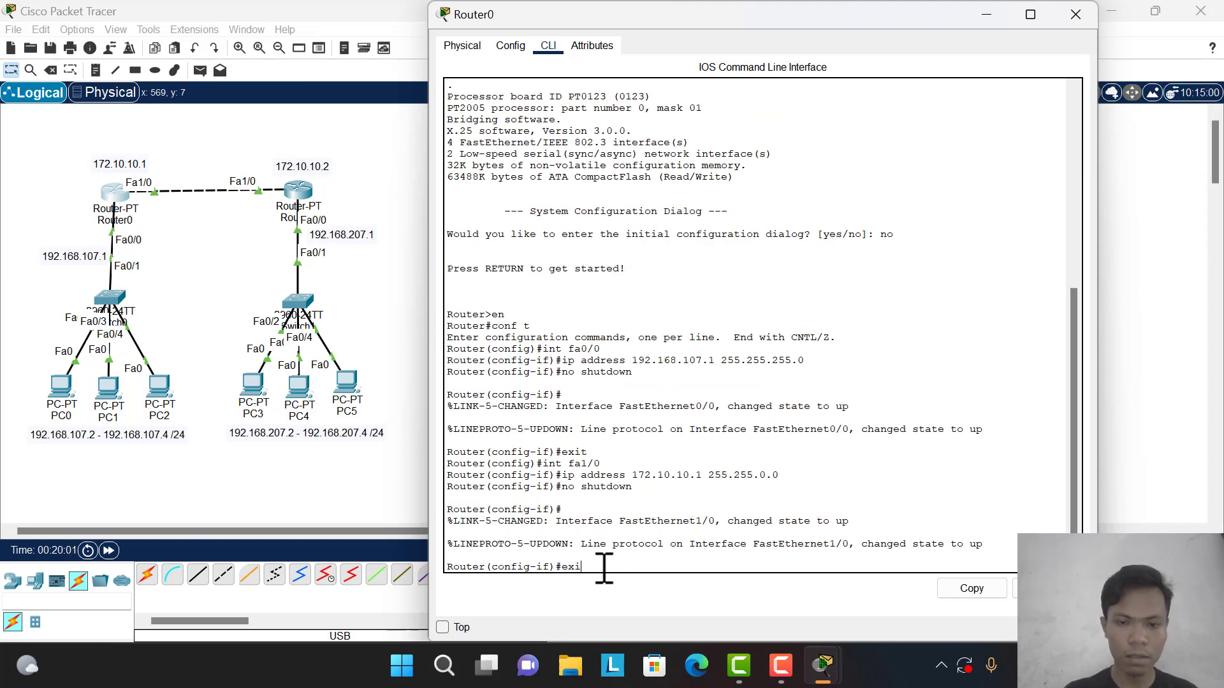
key(Return)
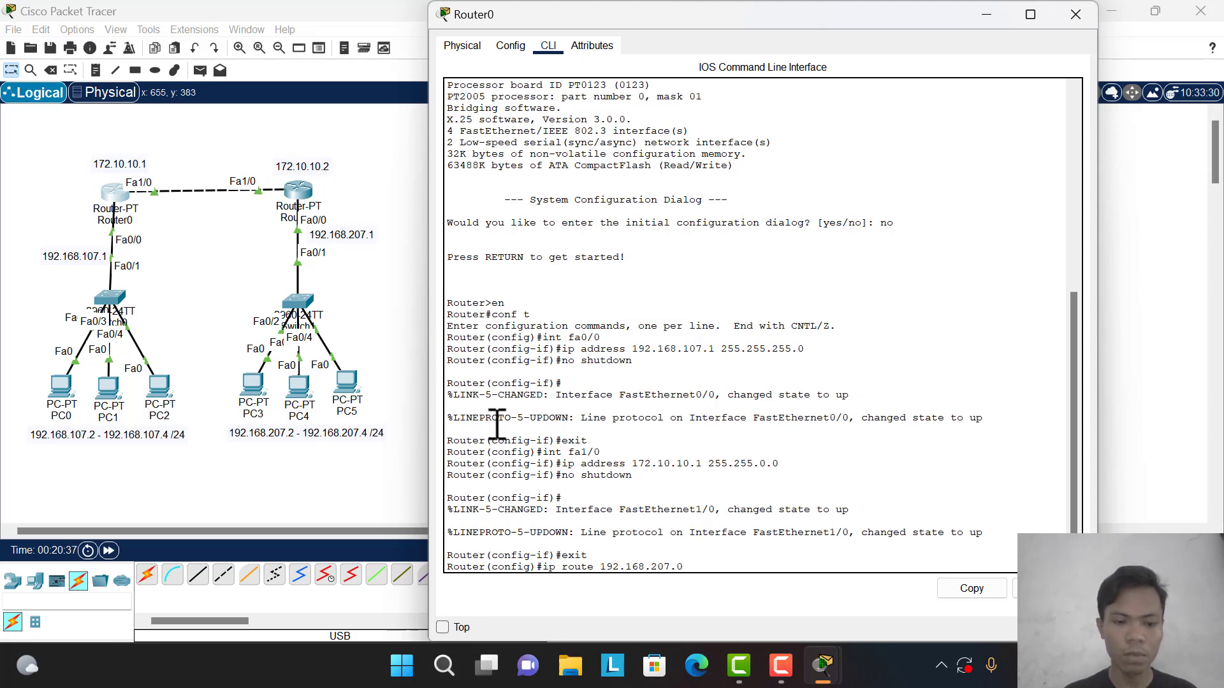
text(255.255.255.0 172.10.10.2)
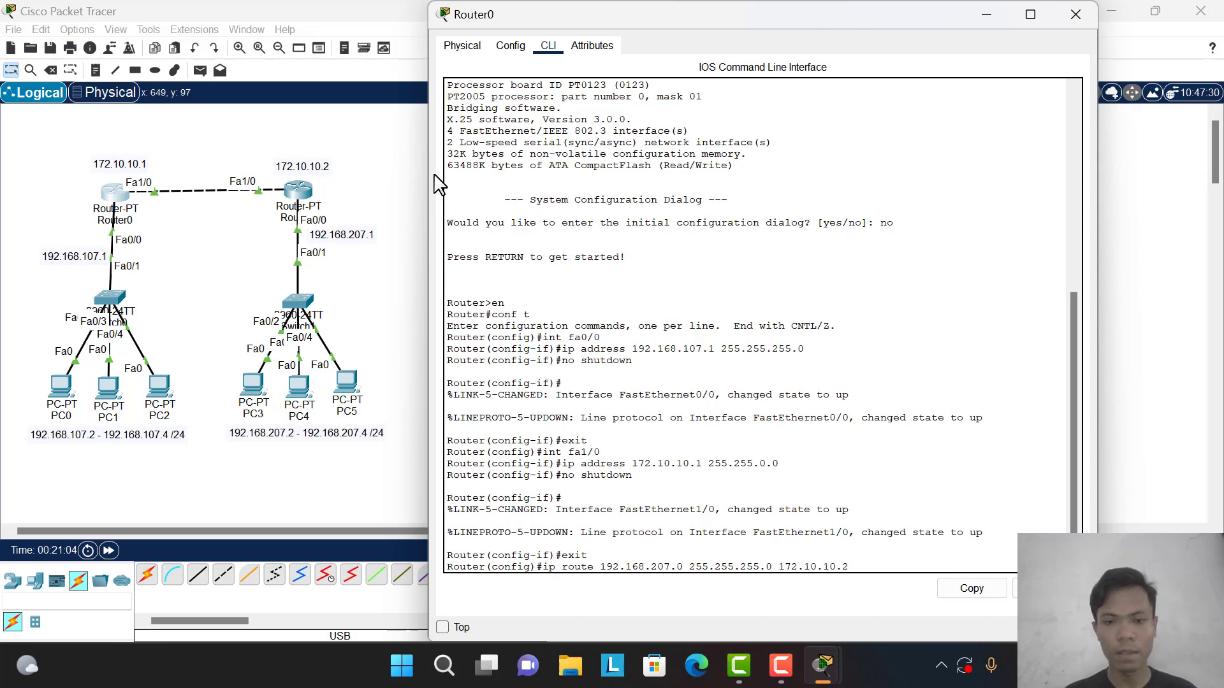
key(Return)
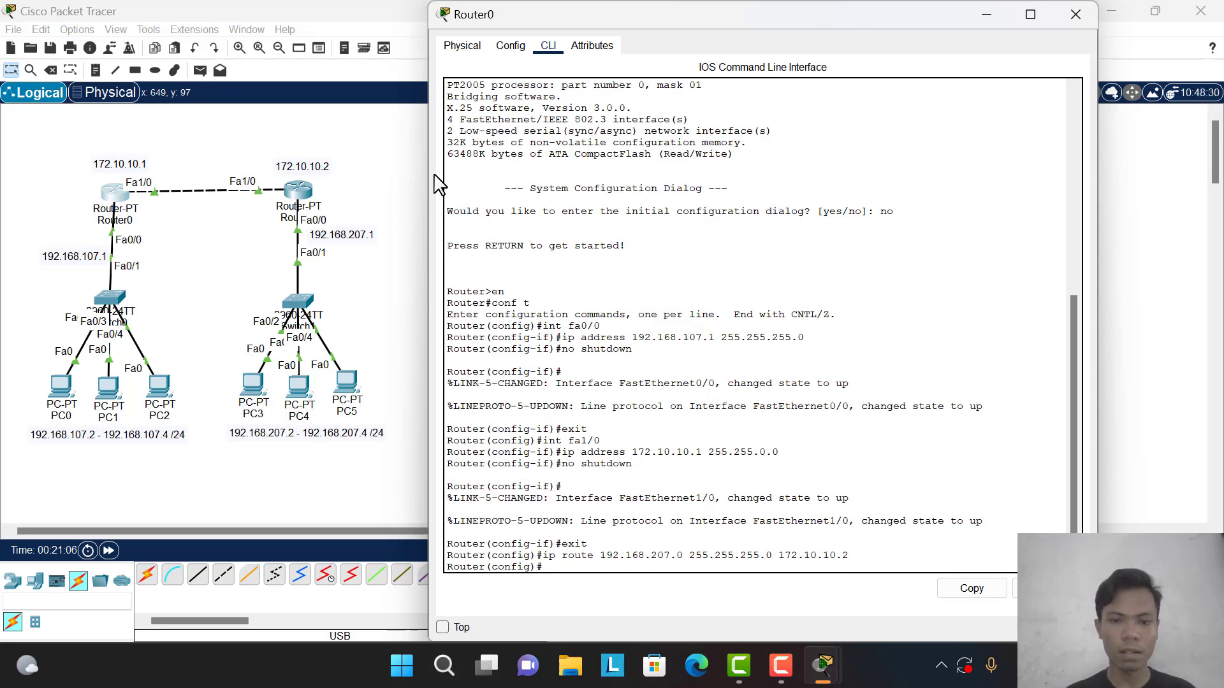
click(1076, 15)
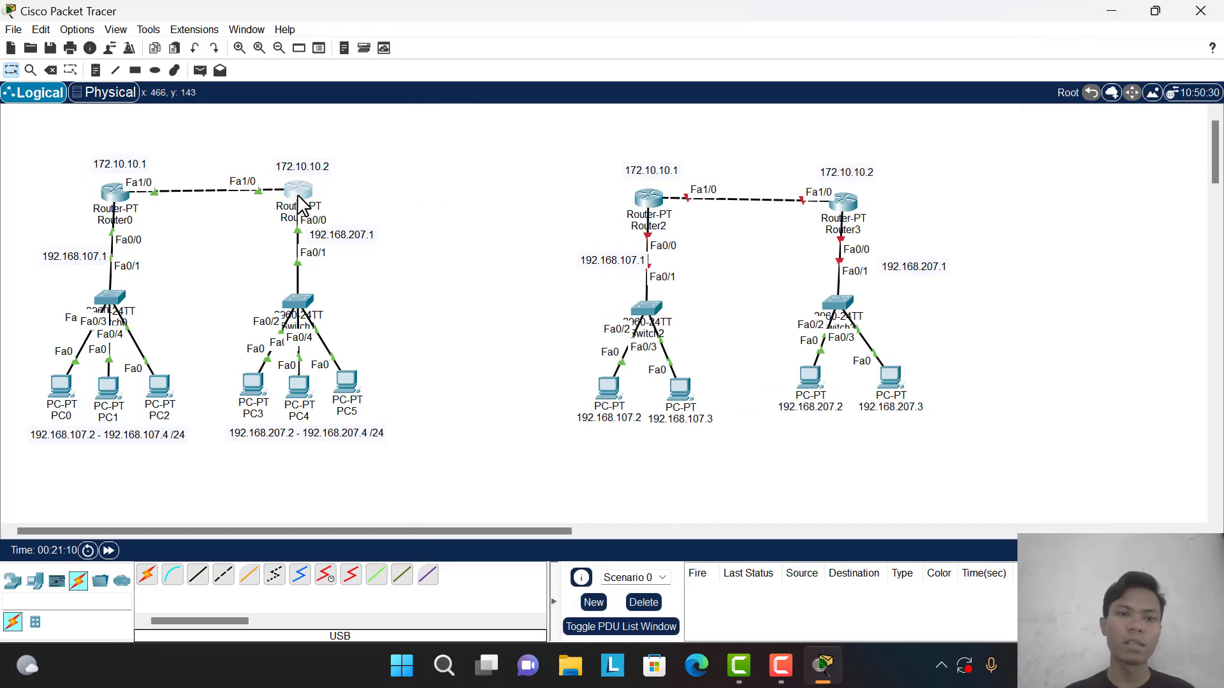
- On Router1's command line, exit interface configuration, add the route "ip route 192.168.107.0 255.255.255.0 172.10.10.1" and close the window
click(299, 194)
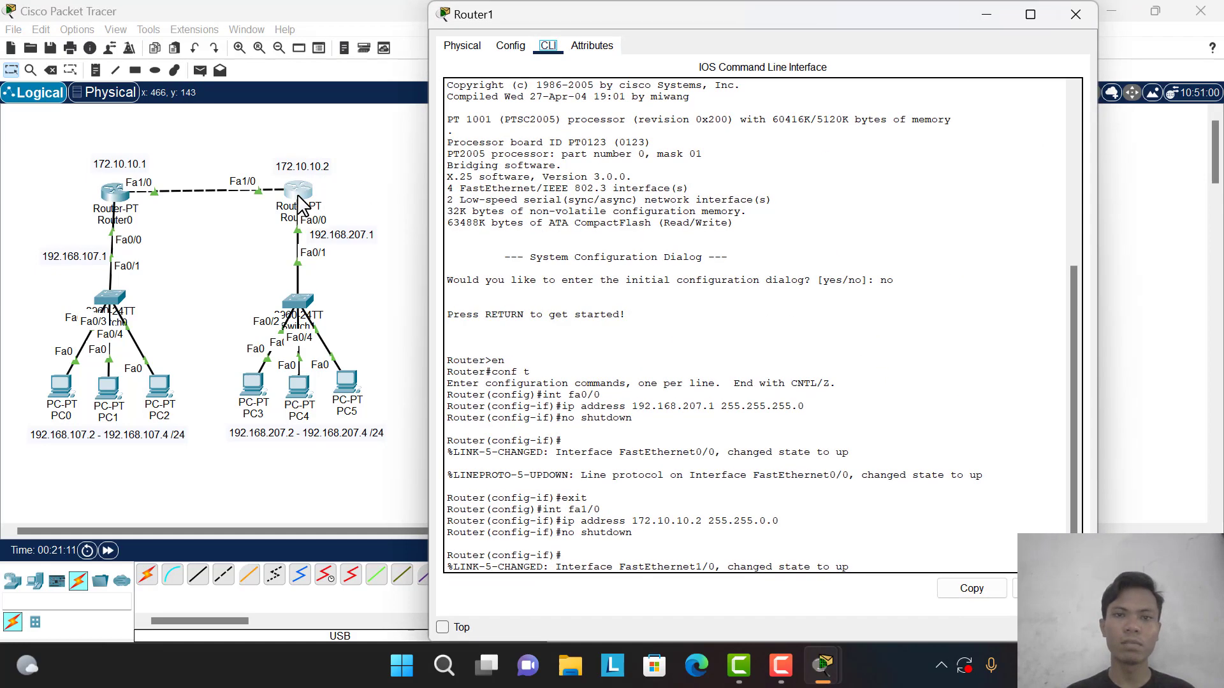
click(636, 566)
key(Return)
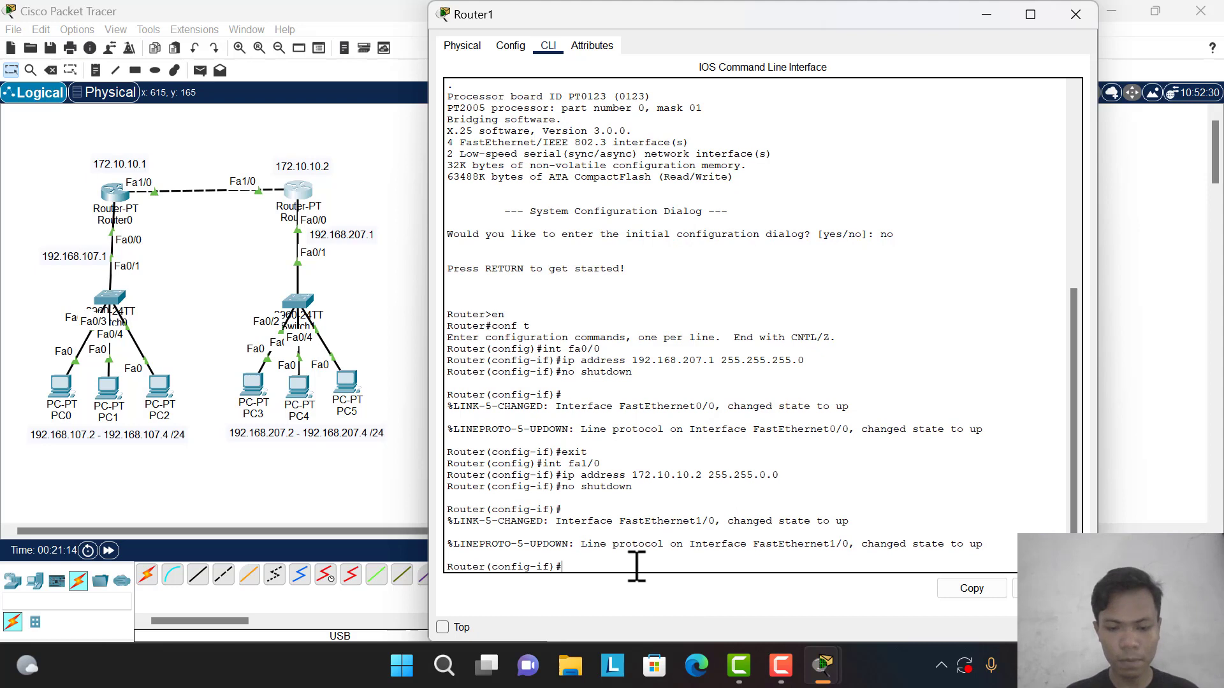
text(exit)
key(Return)
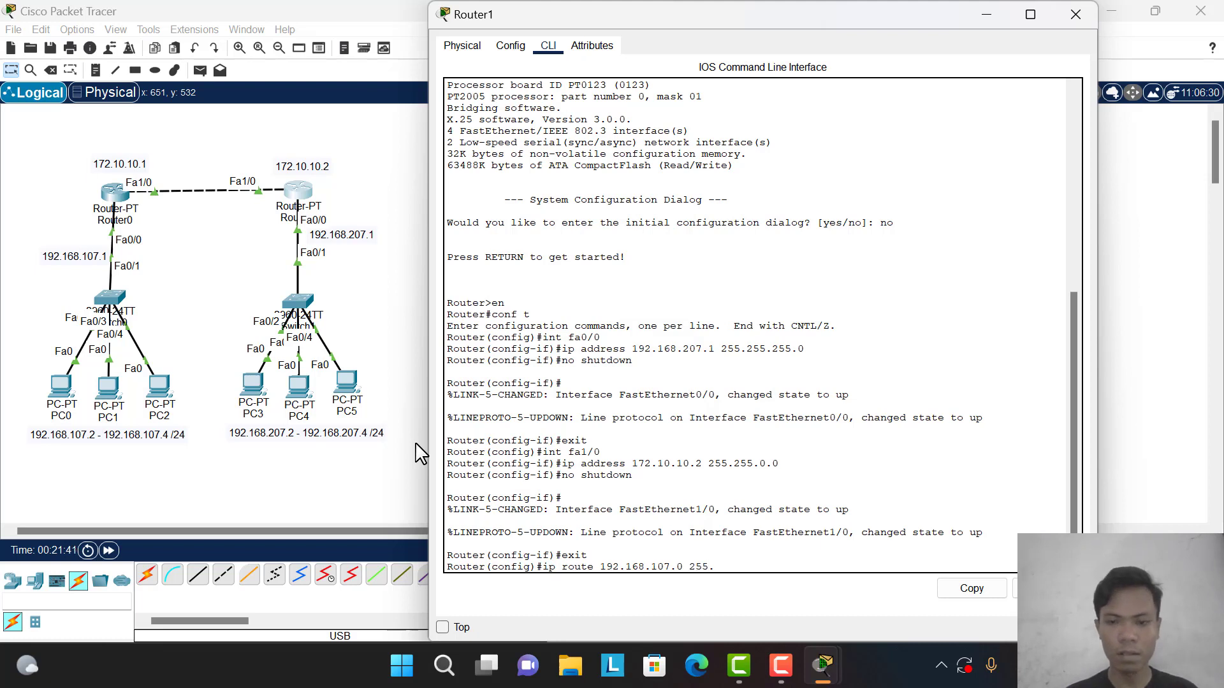
text(255.255.0 172.10.10.1)
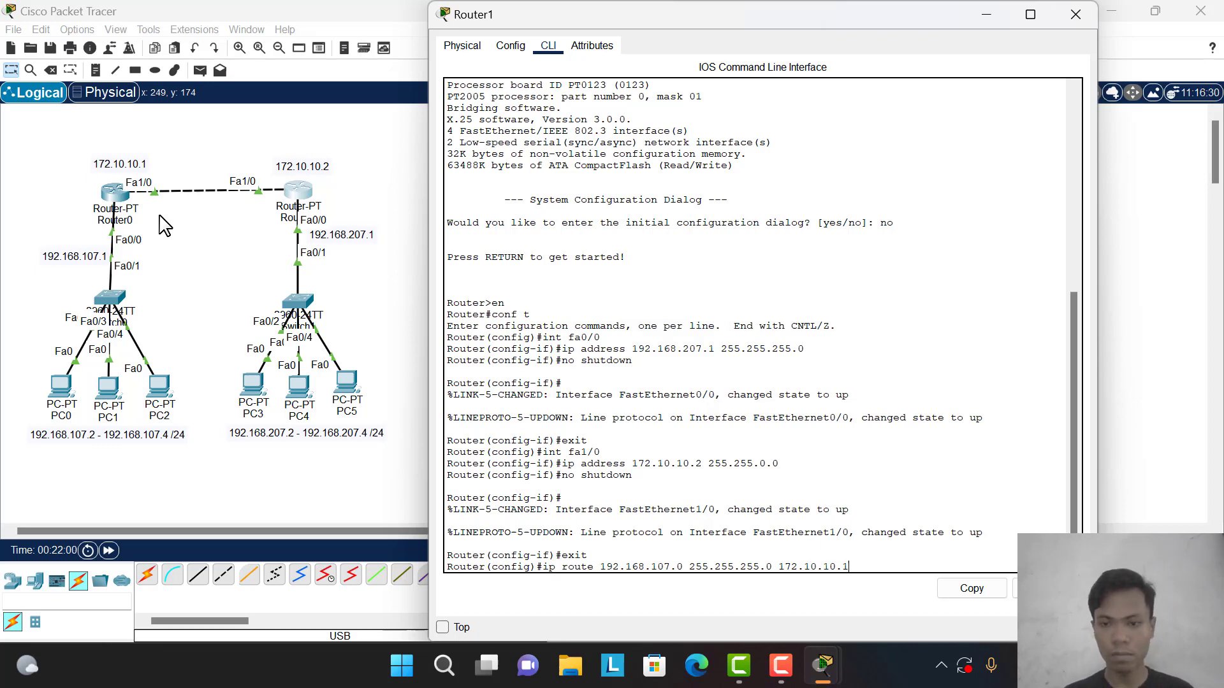
key(Return)
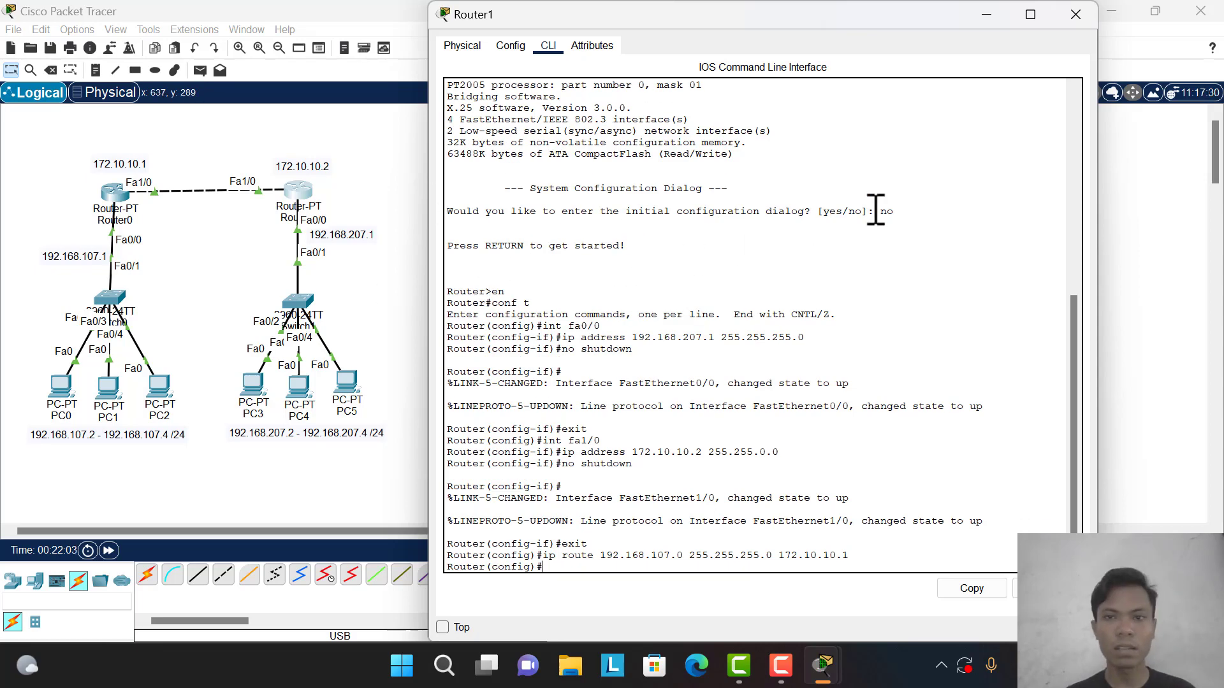
click(1066, 25)
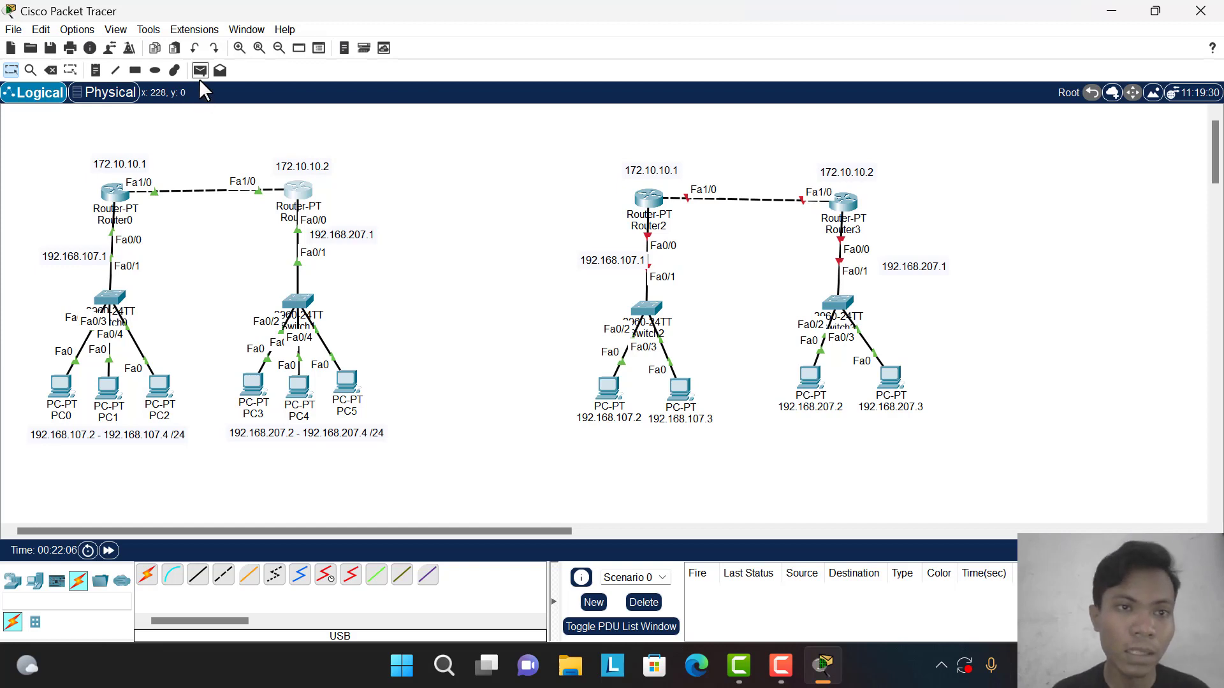
- Test the link between the routers by sending a simple PDU from Router0 to Router1 twice
click(199, 71)
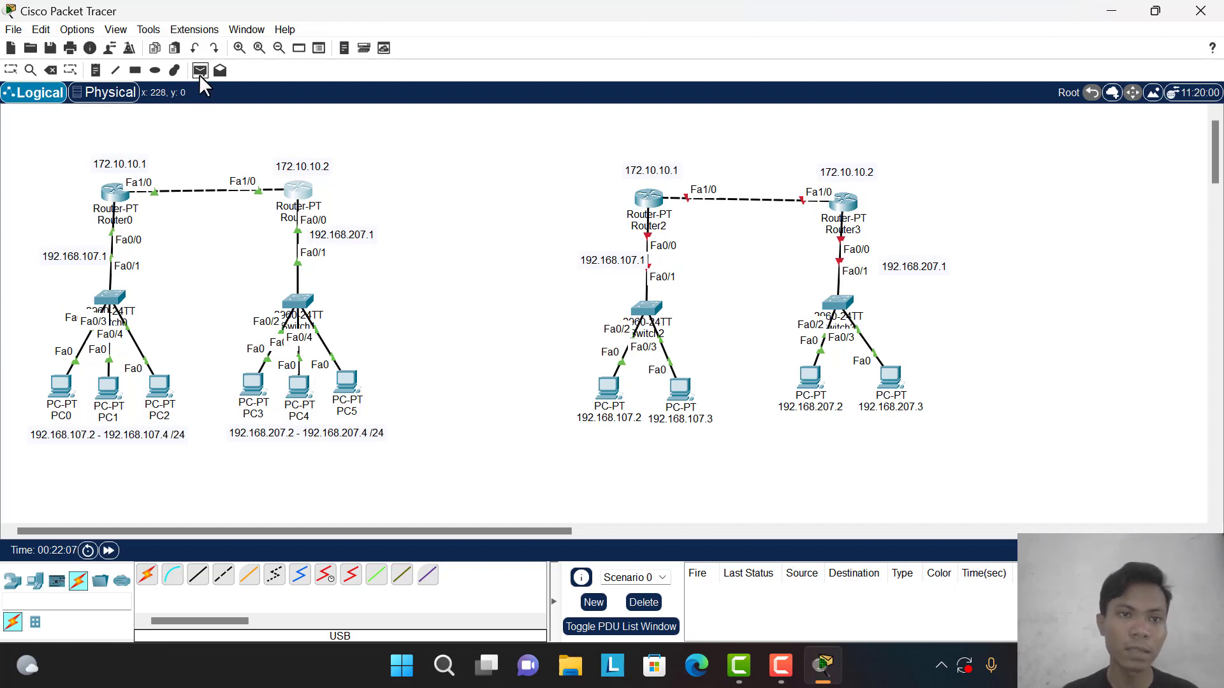
click(109, 193)
click(295, 189)
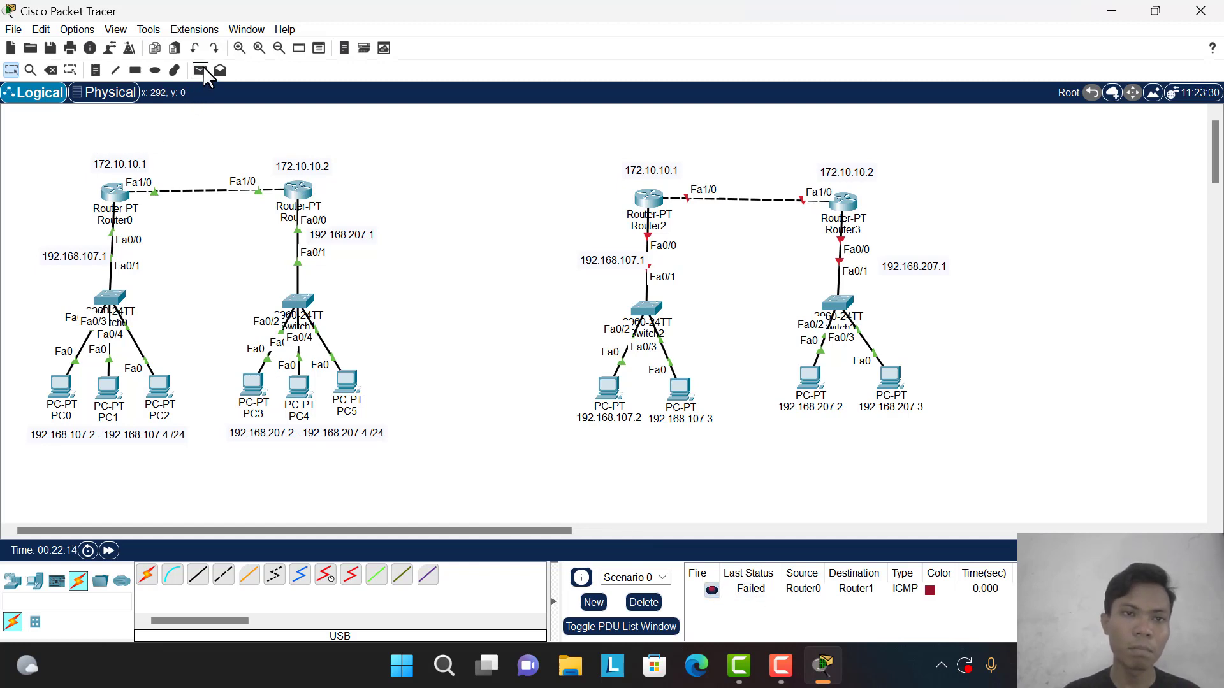
click(201, 70)
click(115, 193)
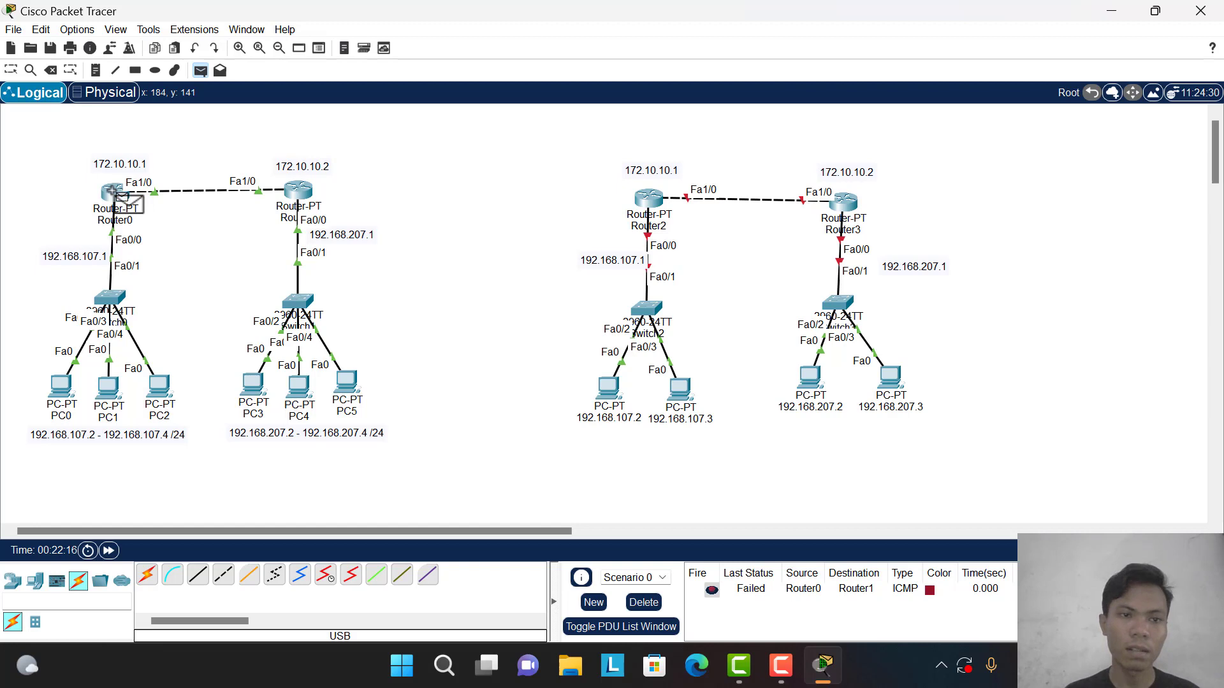
click(290, 188)
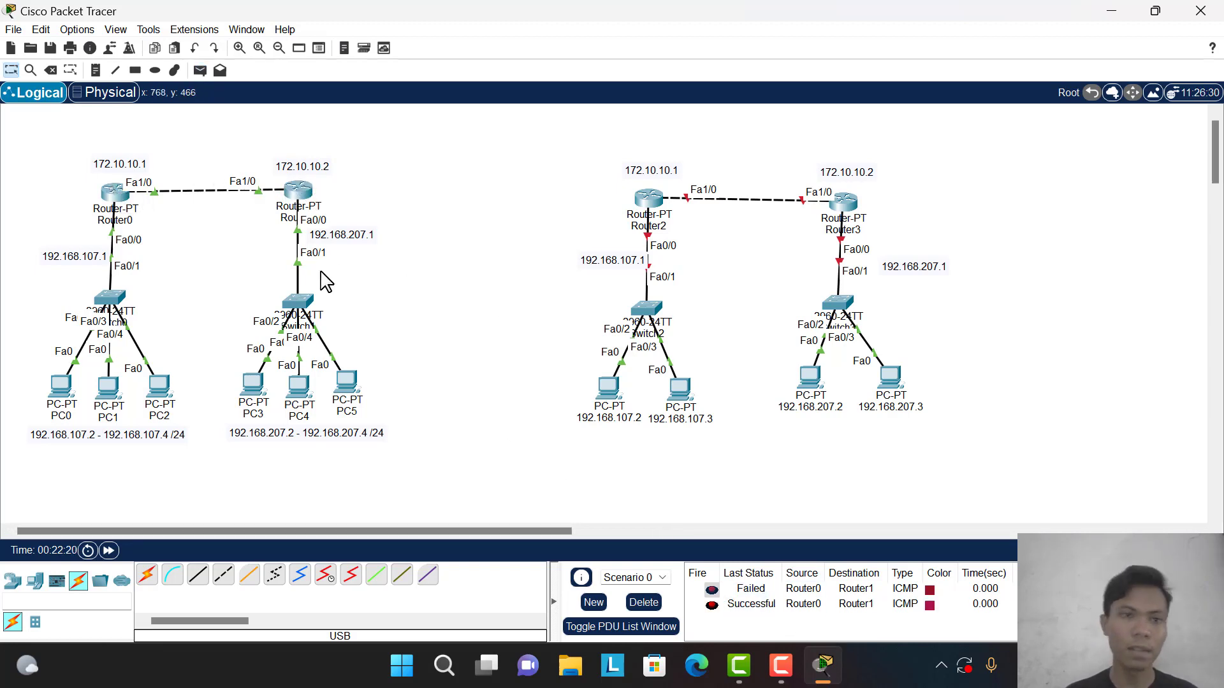
- Test the first LAN by sending a simple PDU from Router0 to PC0 twice
click(199, 70)
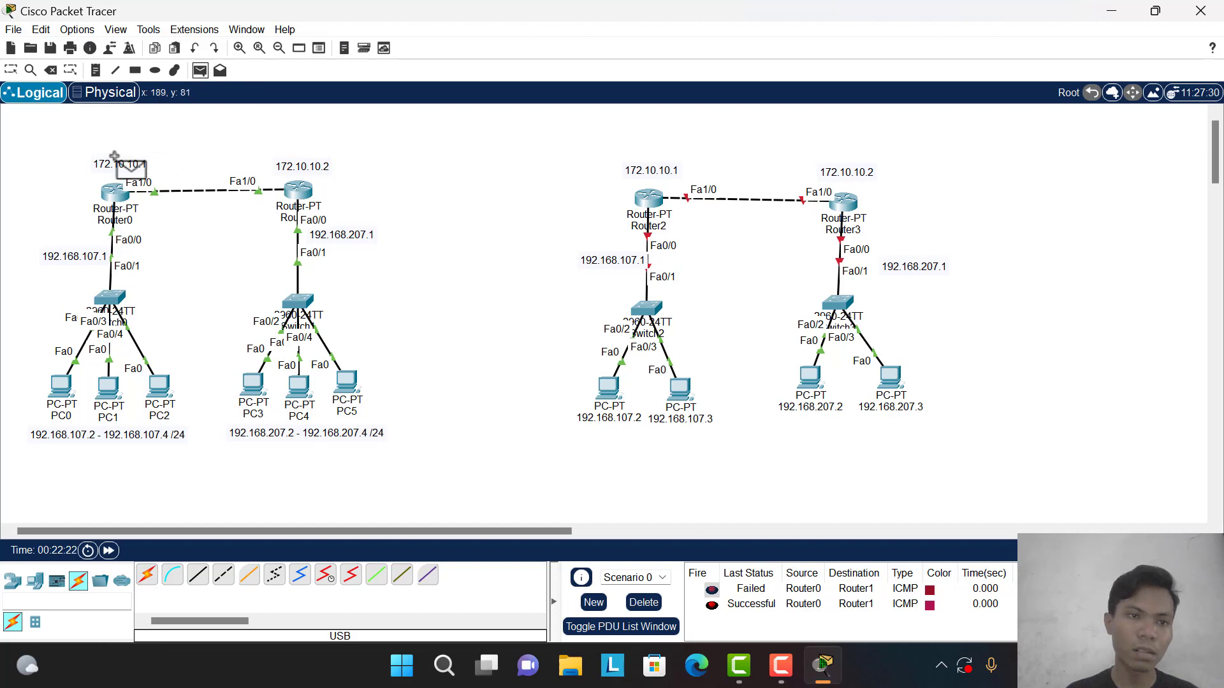
click(114, 192)
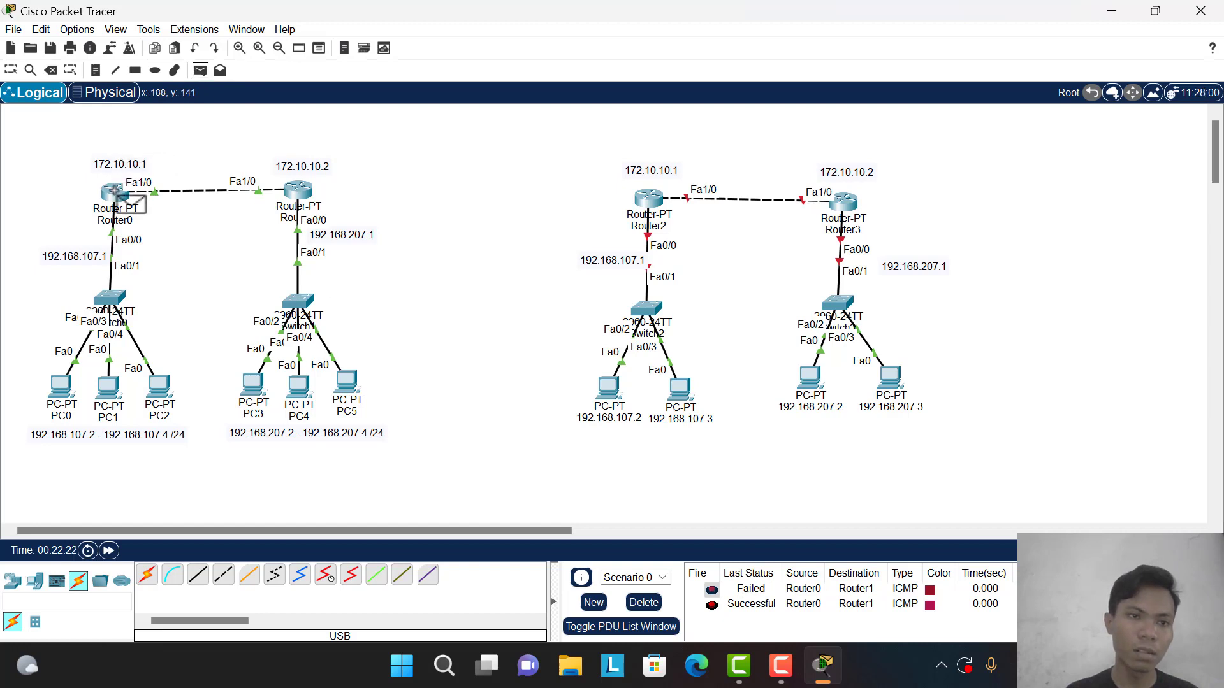
click(61, 382)
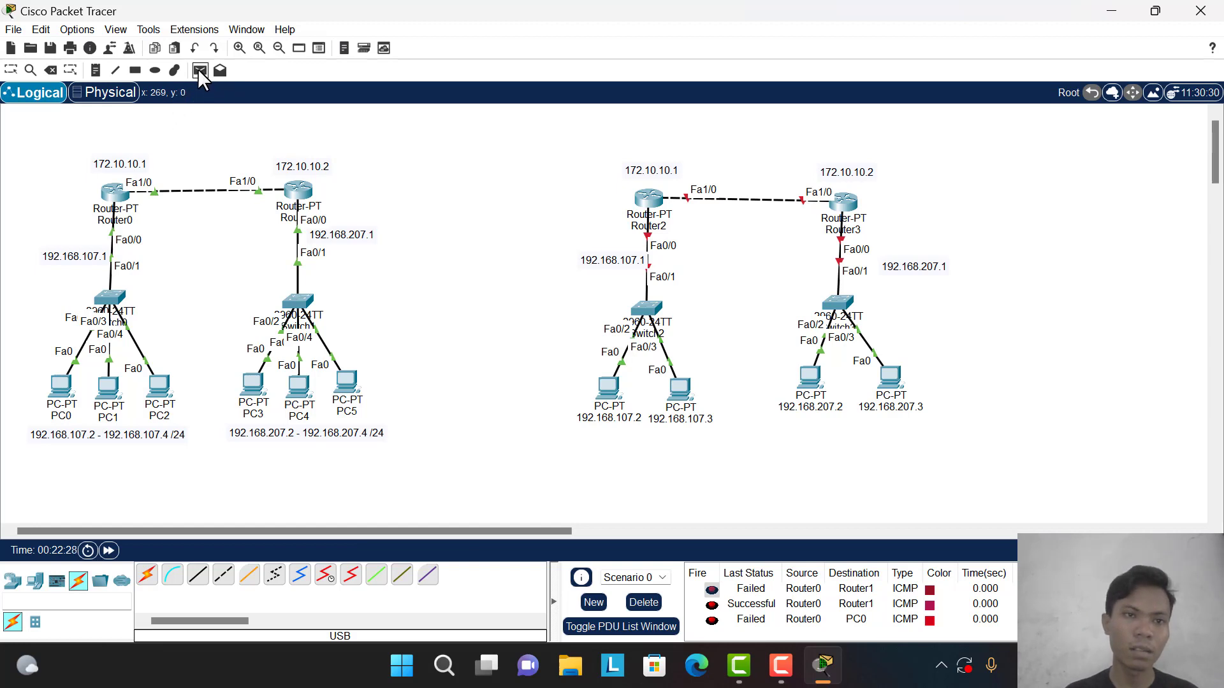
click(199, 70)
click(115, 191)
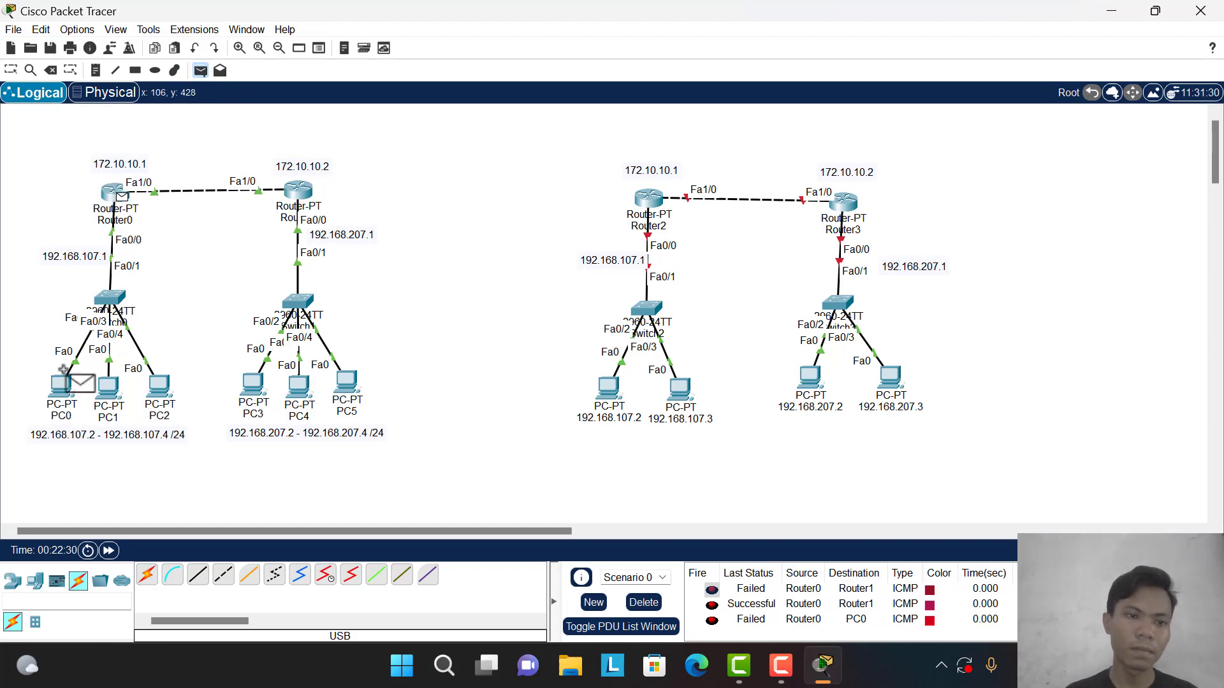
click(61, 384)
- Clear all PDU entries from Scenario 0 and send a simple PDU from Router0 to PC4
mouse_move(825, 647)
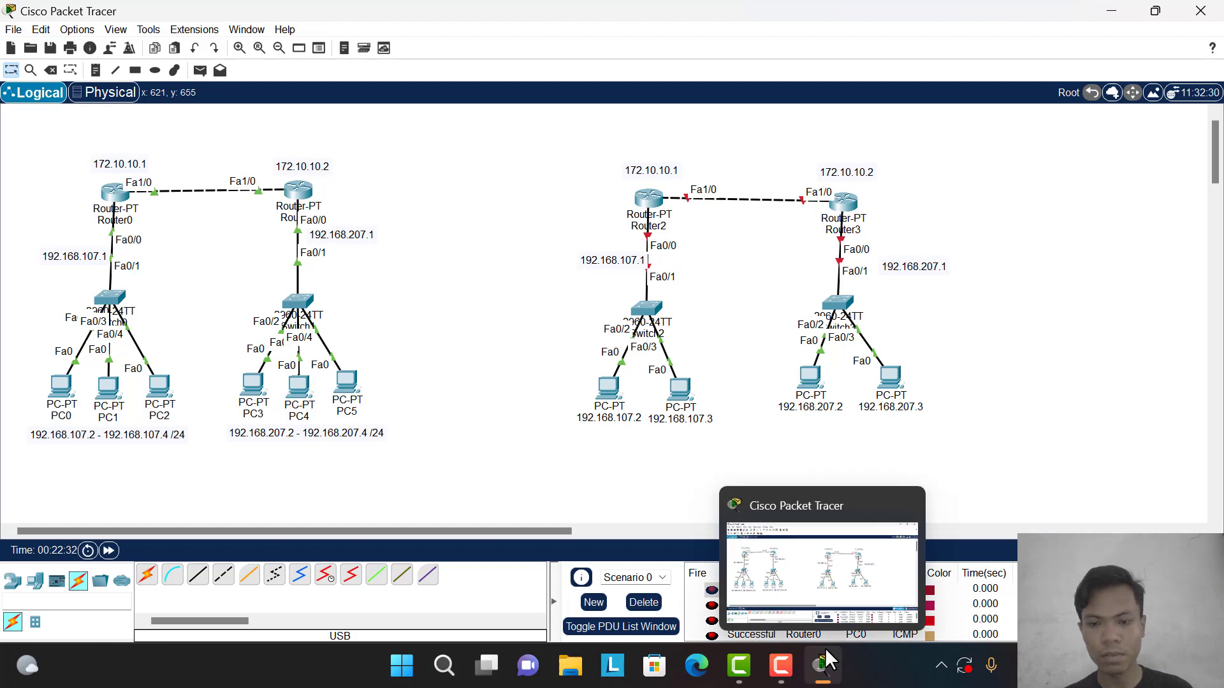
key(Delete)
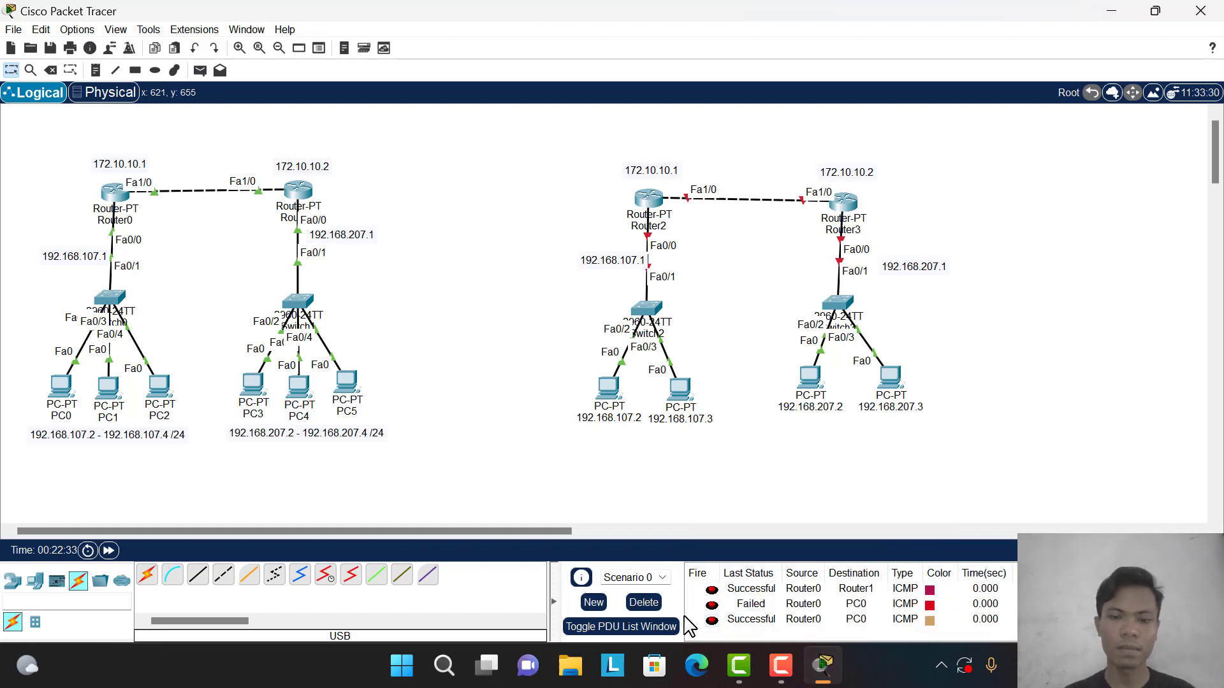
click(648, 605)
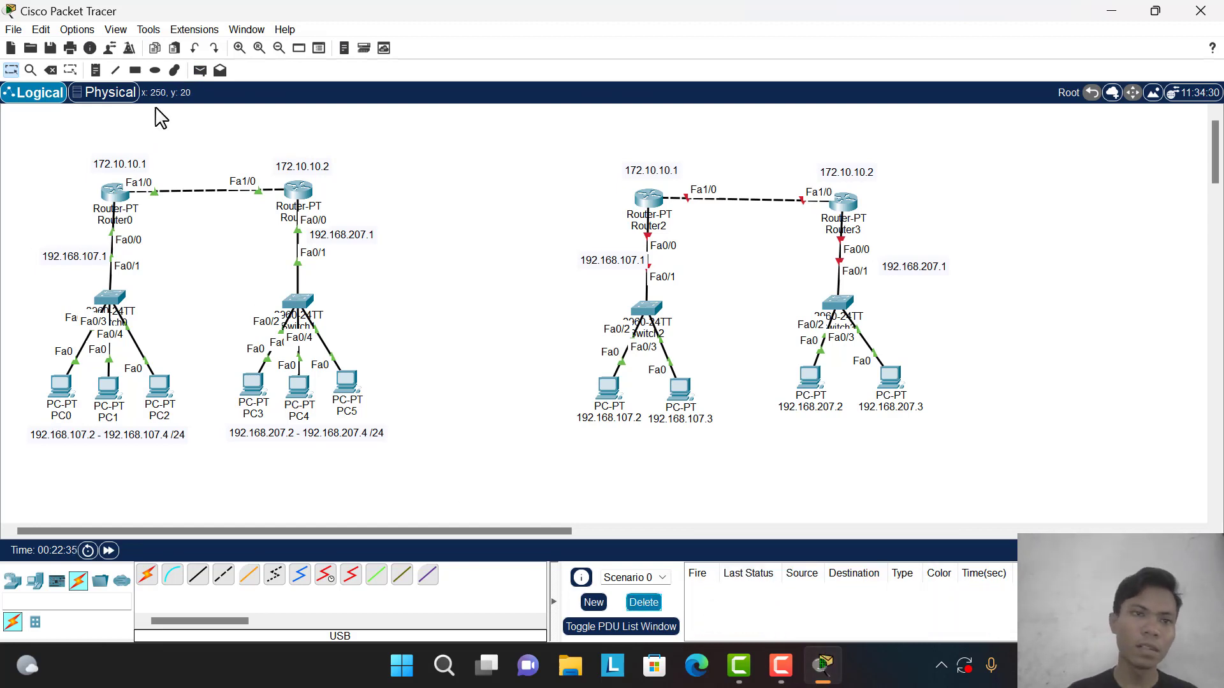
click(202, 72)
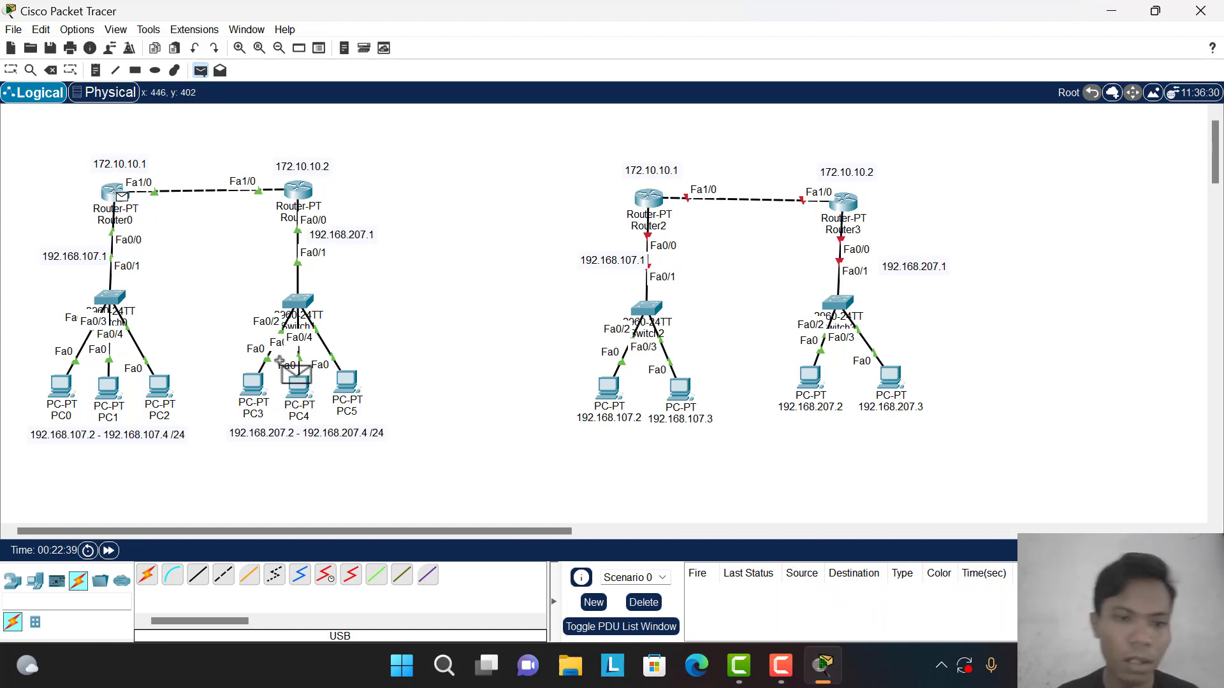
click(295, 384)
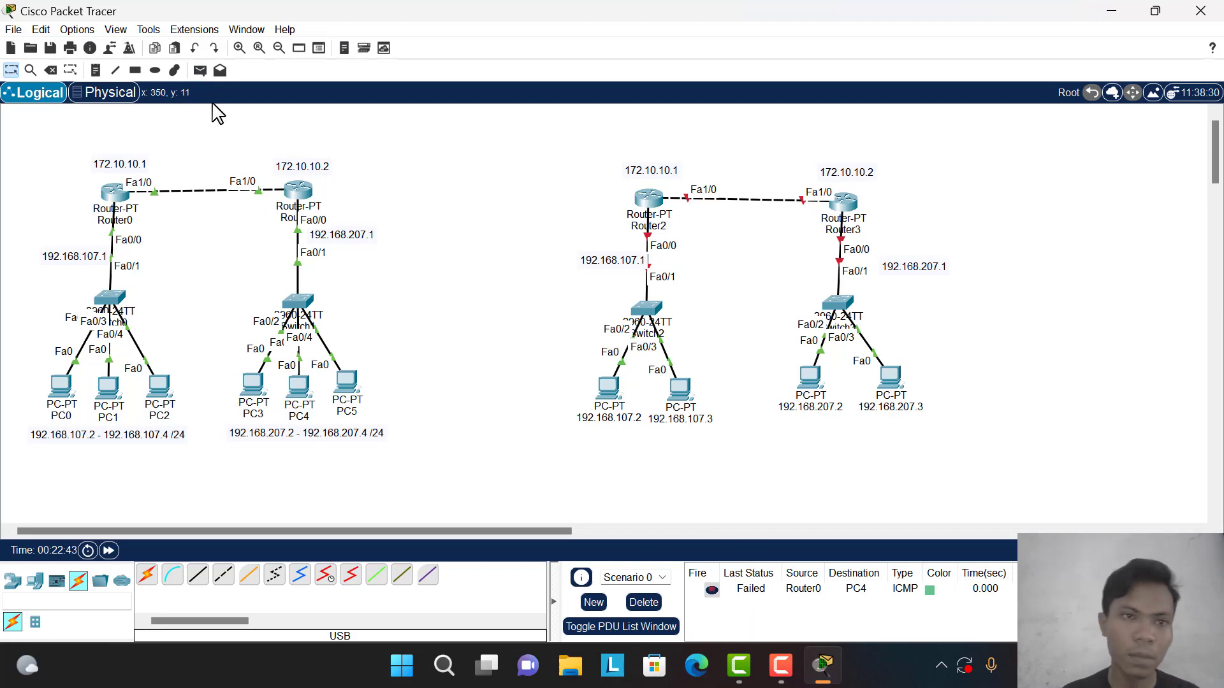
- Repeat the connectivity test by sending another simple PDU from Router0 to PC4
click(201, 74)
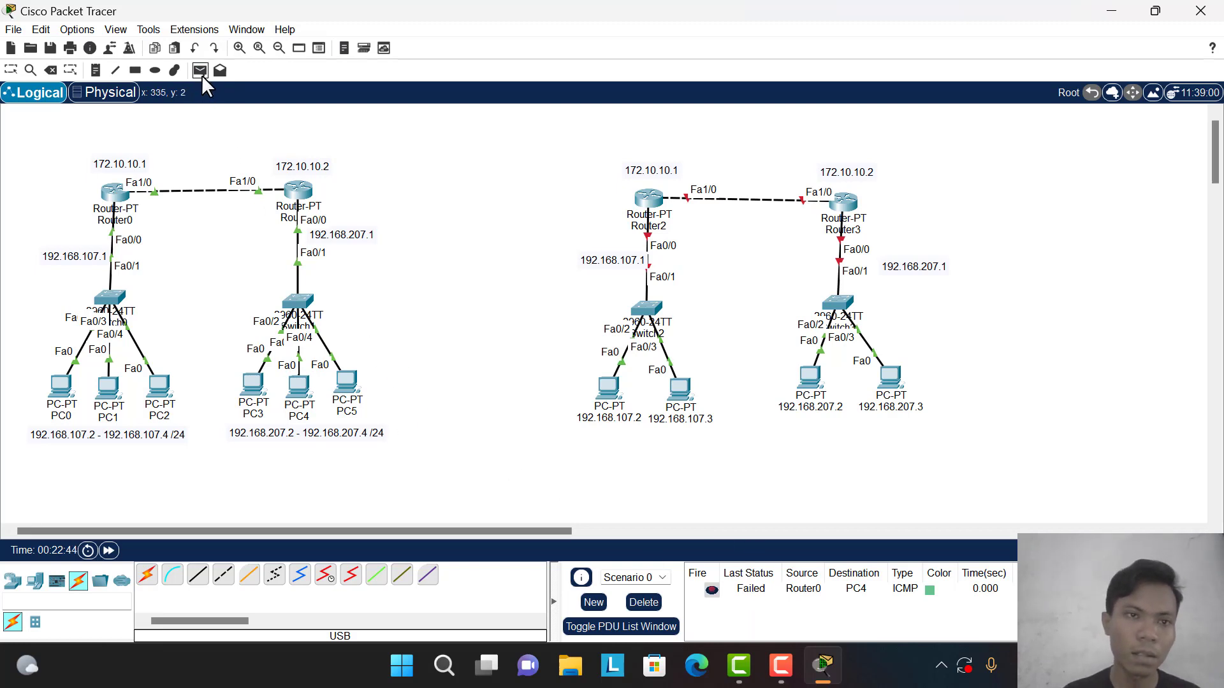
click(92, 190)
click(288, 384)
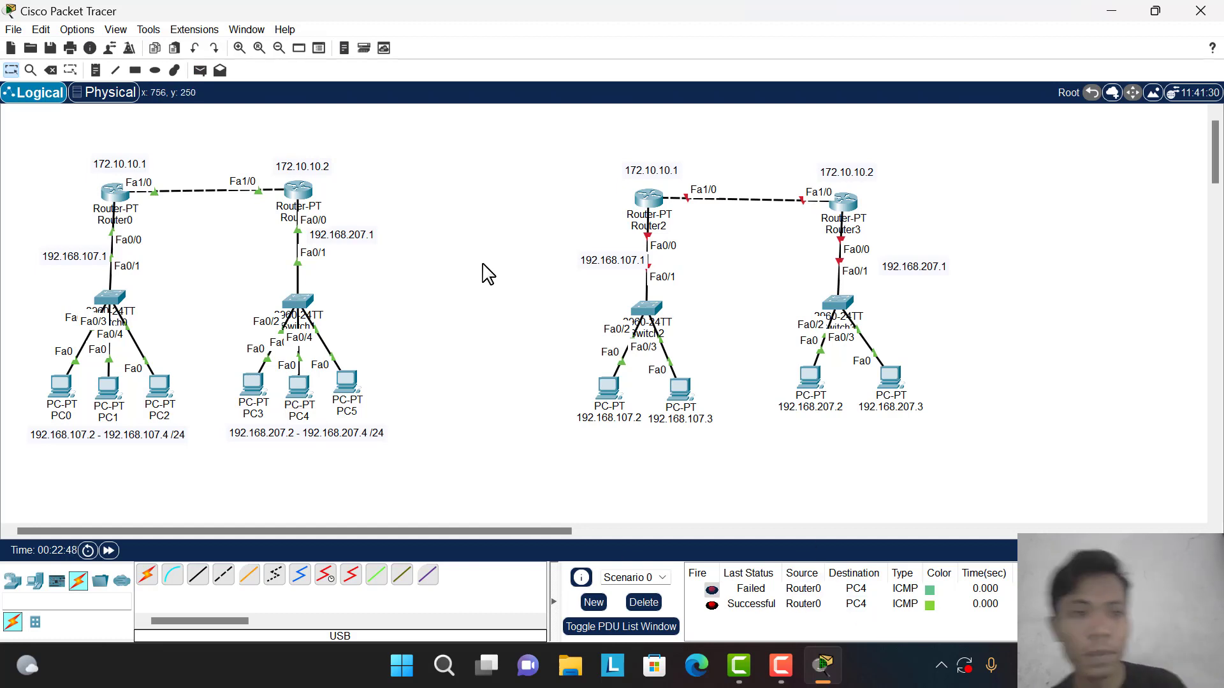
drag(38, 153, 424, 441)
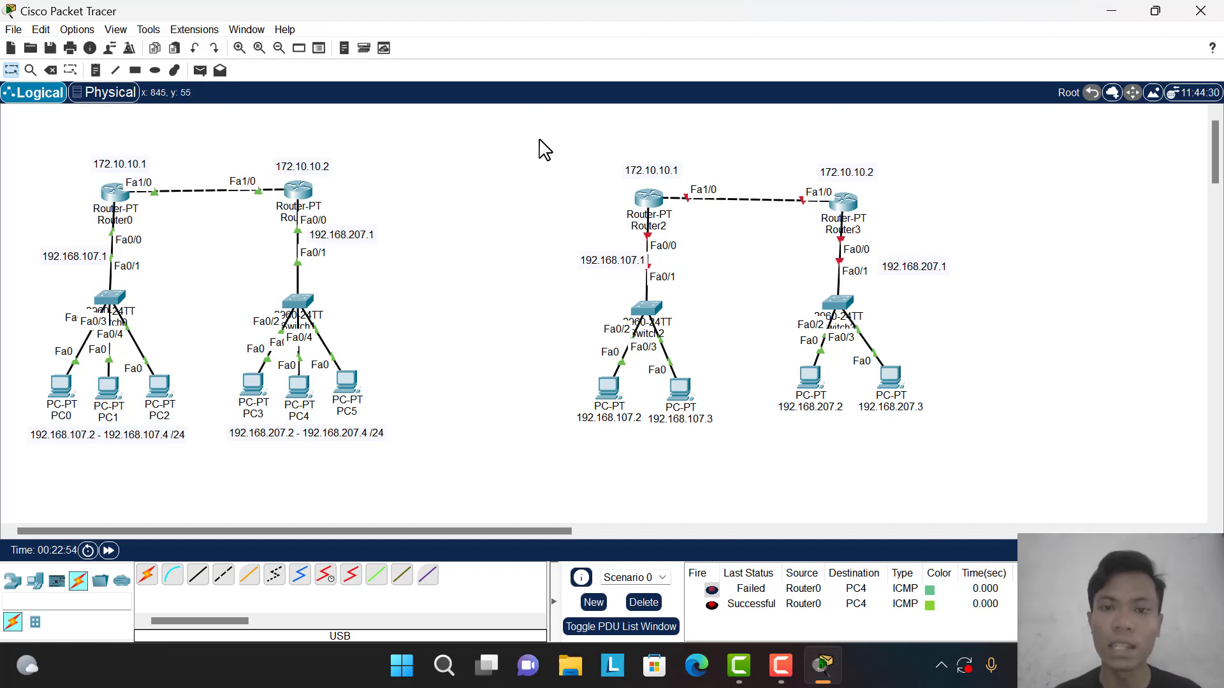
drag(538, 139, 567, 172)
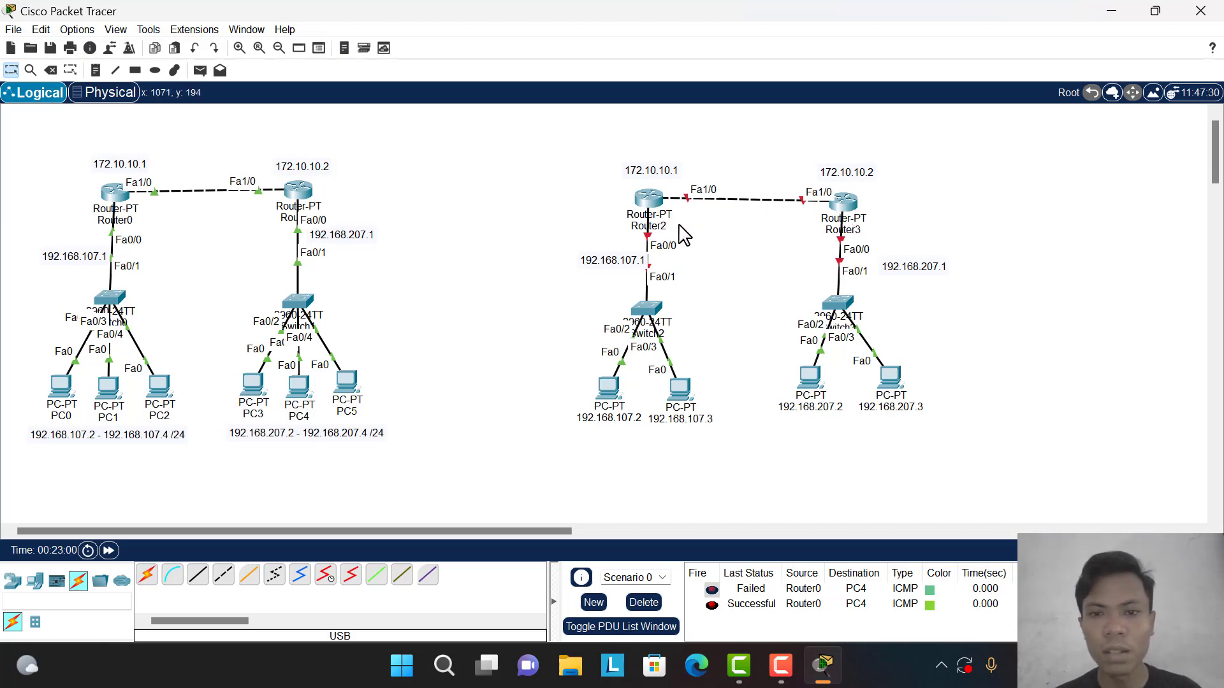
- Open Router2's FastEthernet0/0 configuration and turn the port on
click(648, 202)
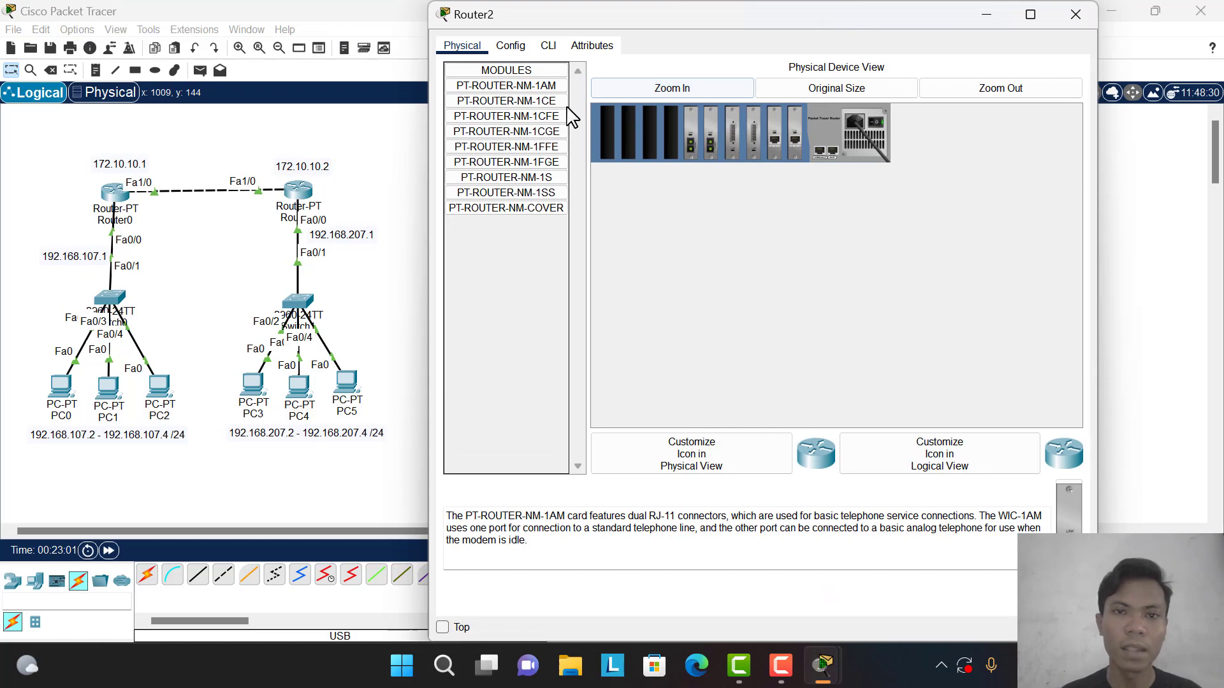
click(511, 45)
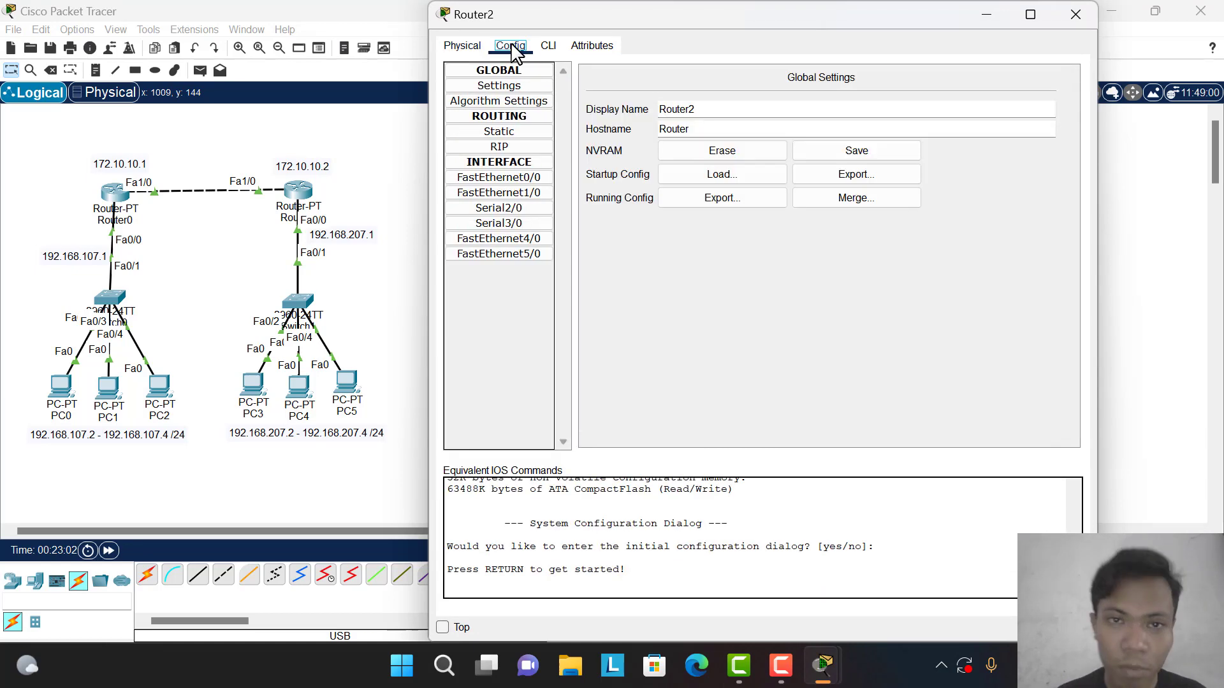
click(517, 178)
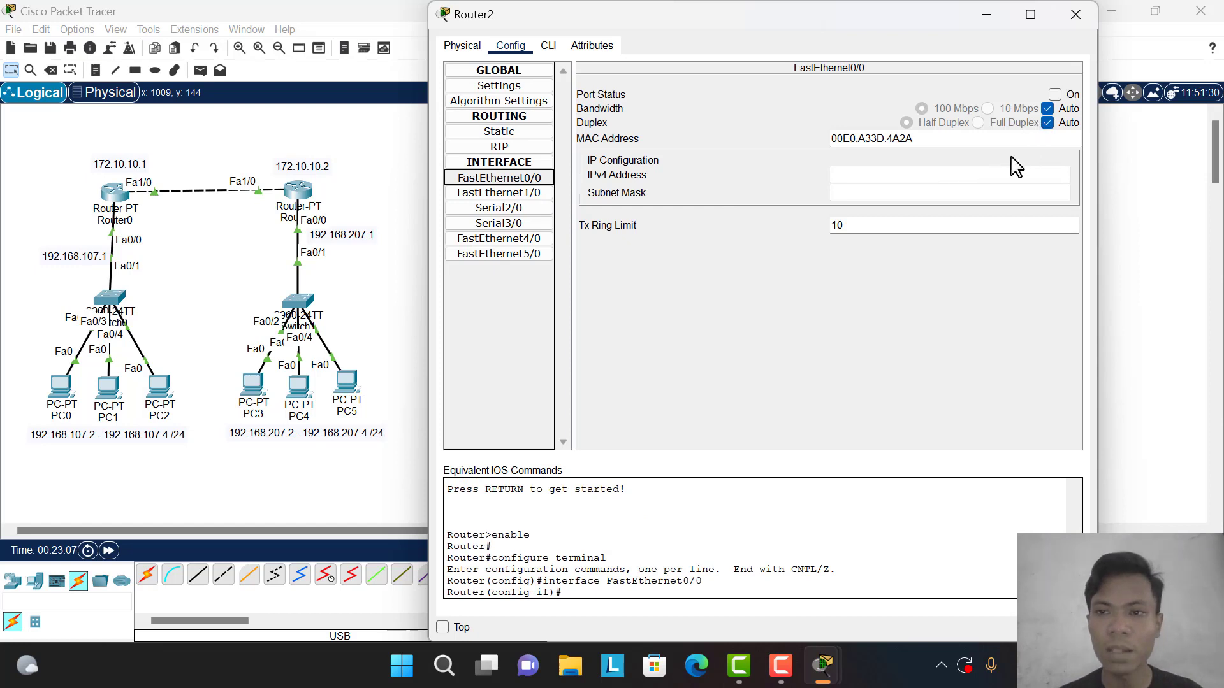
click(981, 177)
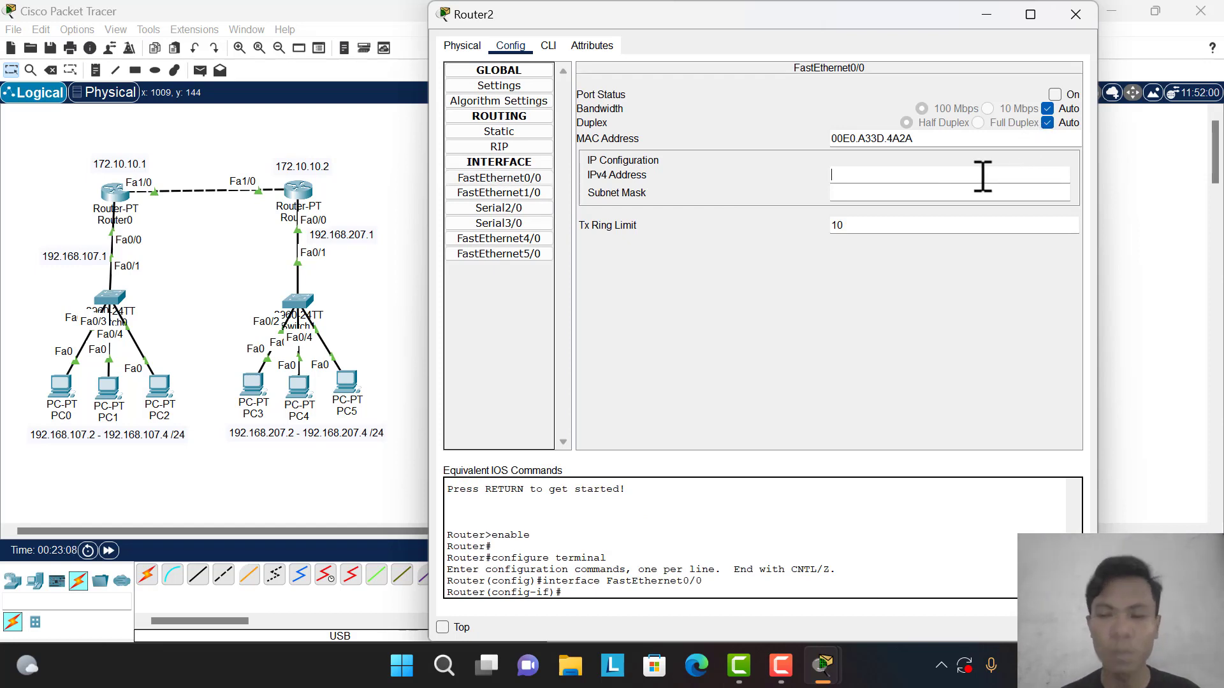
click(1055, 94)
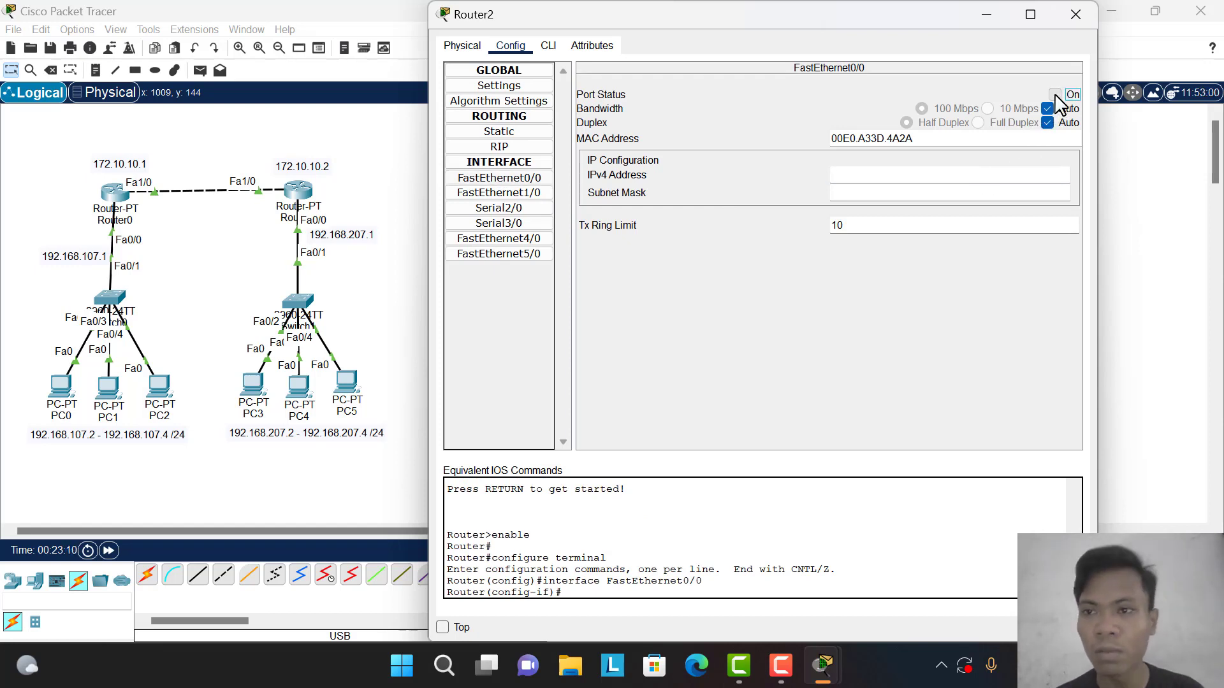
- Assign IPv4 address 192.168.107.1 with subnet mask 255.255.255.0 to Router2's FastEthernet0/0, moving the window clear of the topology labels
click(934, 171)
drag(818, 21, 820, 195)
drag(425, 308, 565, 308)
drag(740, 213, 881, 172)
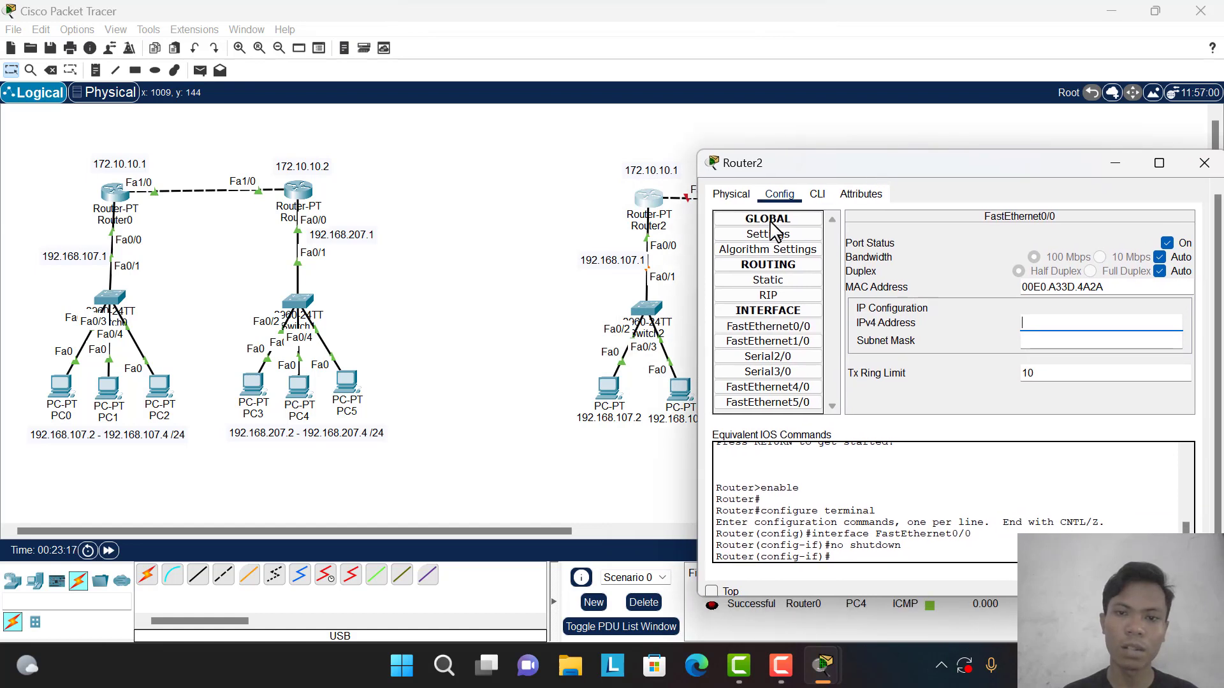
click(1055, 323)
text(192.168.)
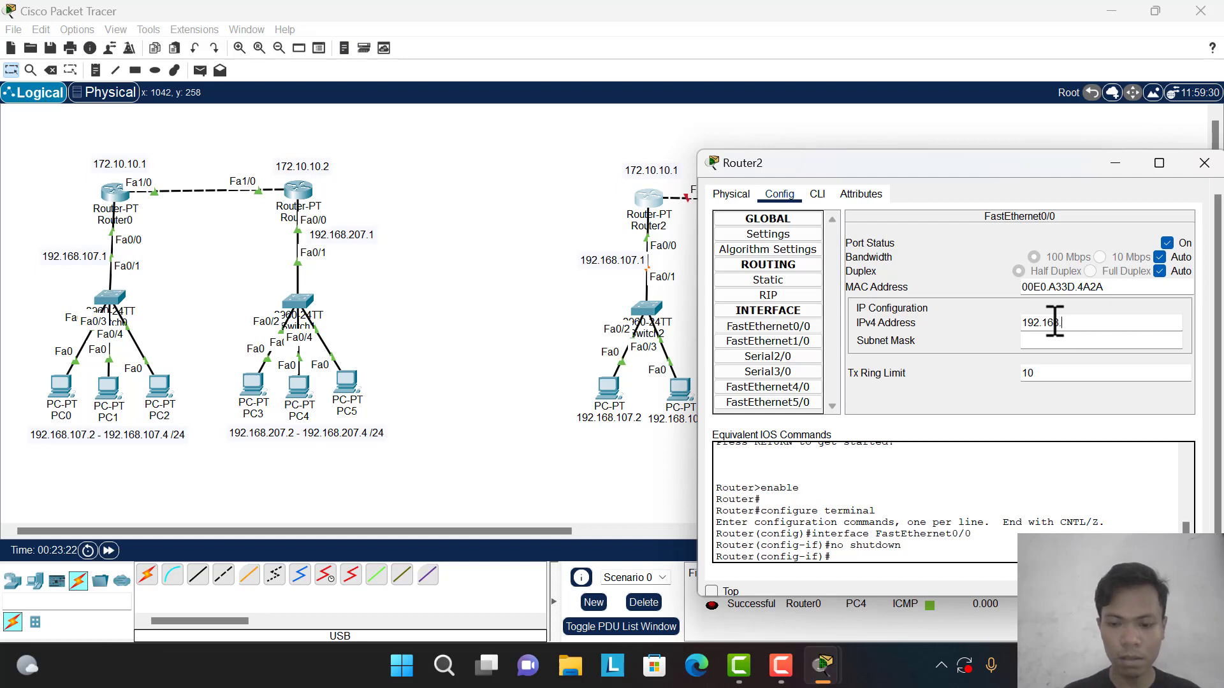
text(107.1)
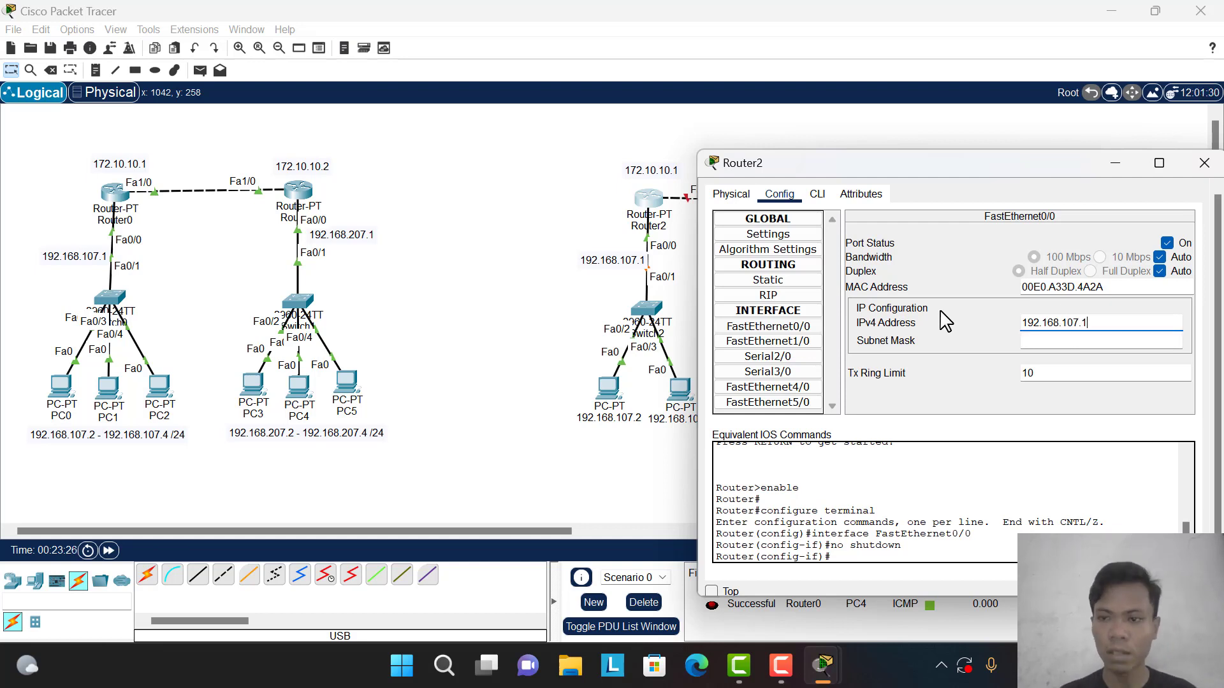
key(Return)
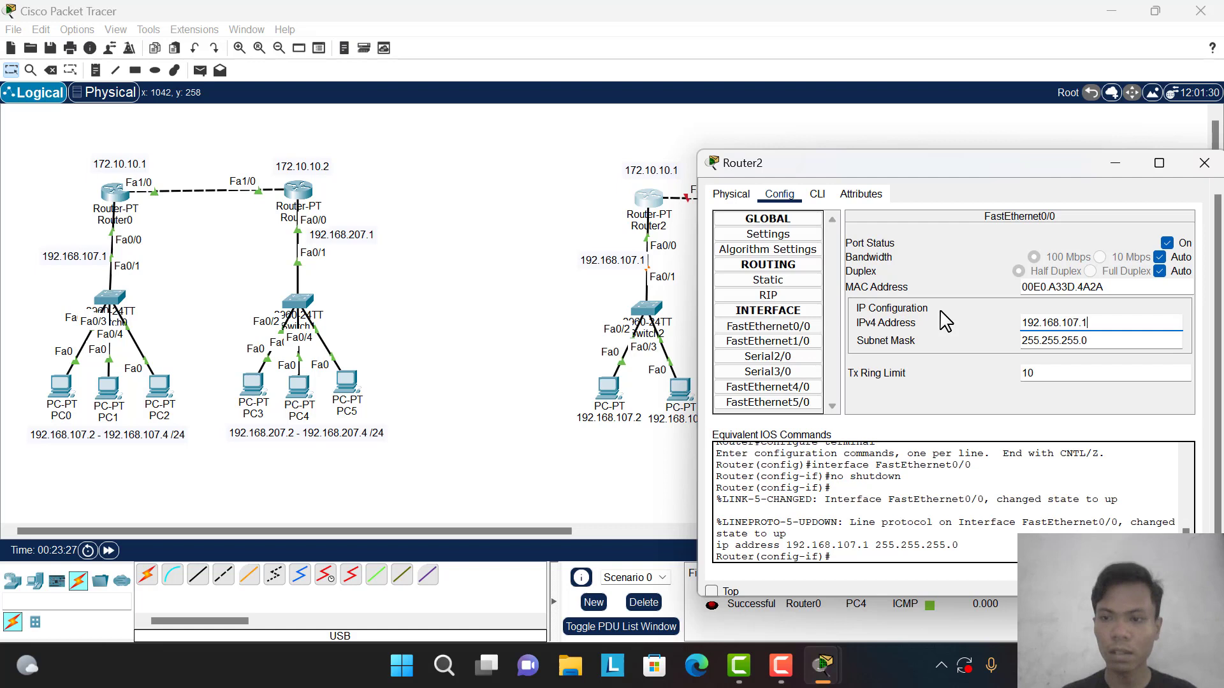
- Turn on Router2's FastEthernet1/0, set its IPv4 address to 172.10.10.1 and close the router window
click(790, 341)
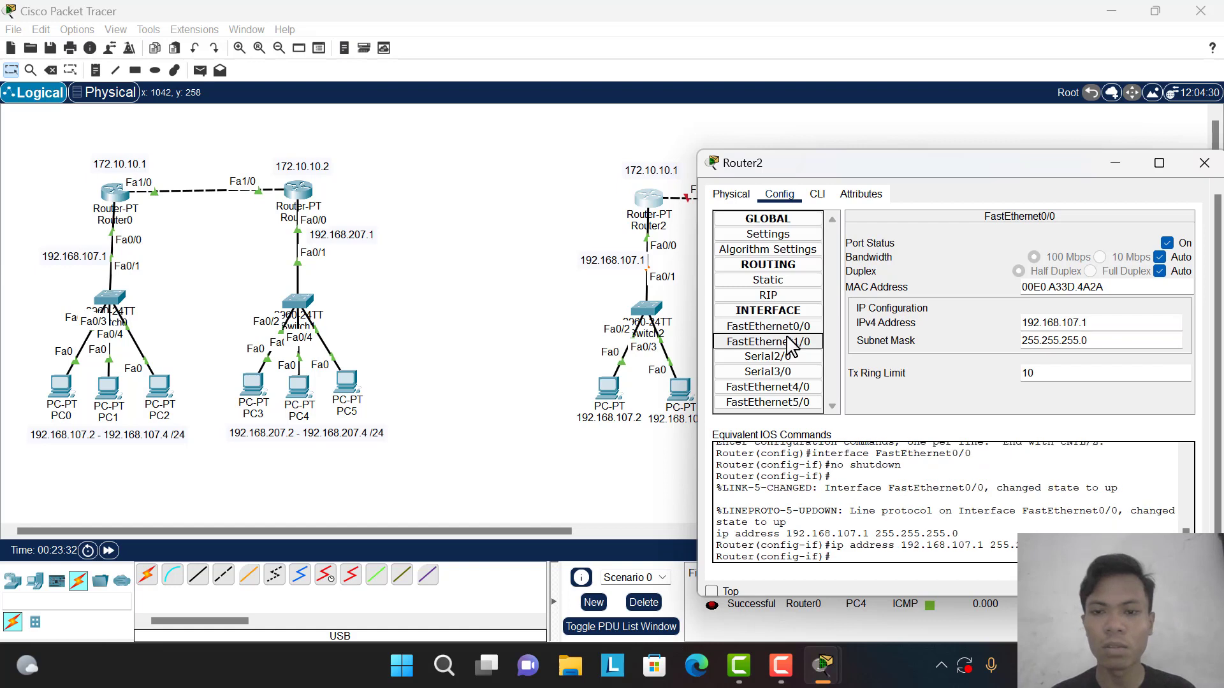
click(1166, 243)
click(1084, 322)
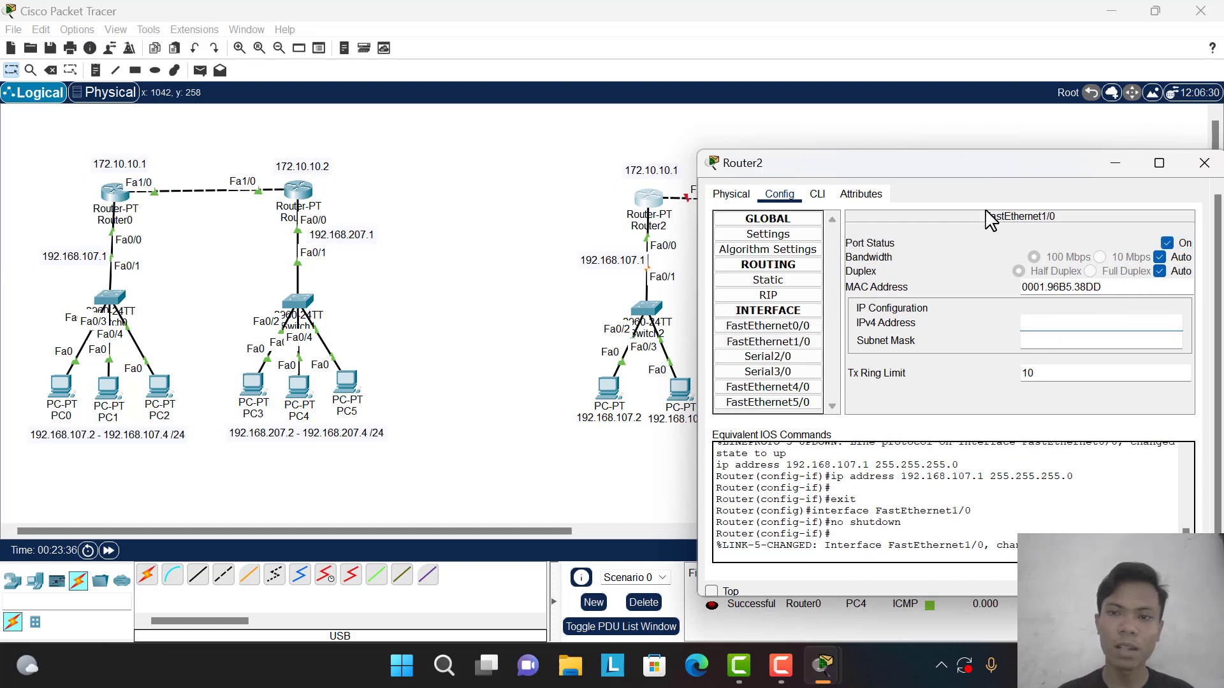
drag(977, 177, 839, 242)
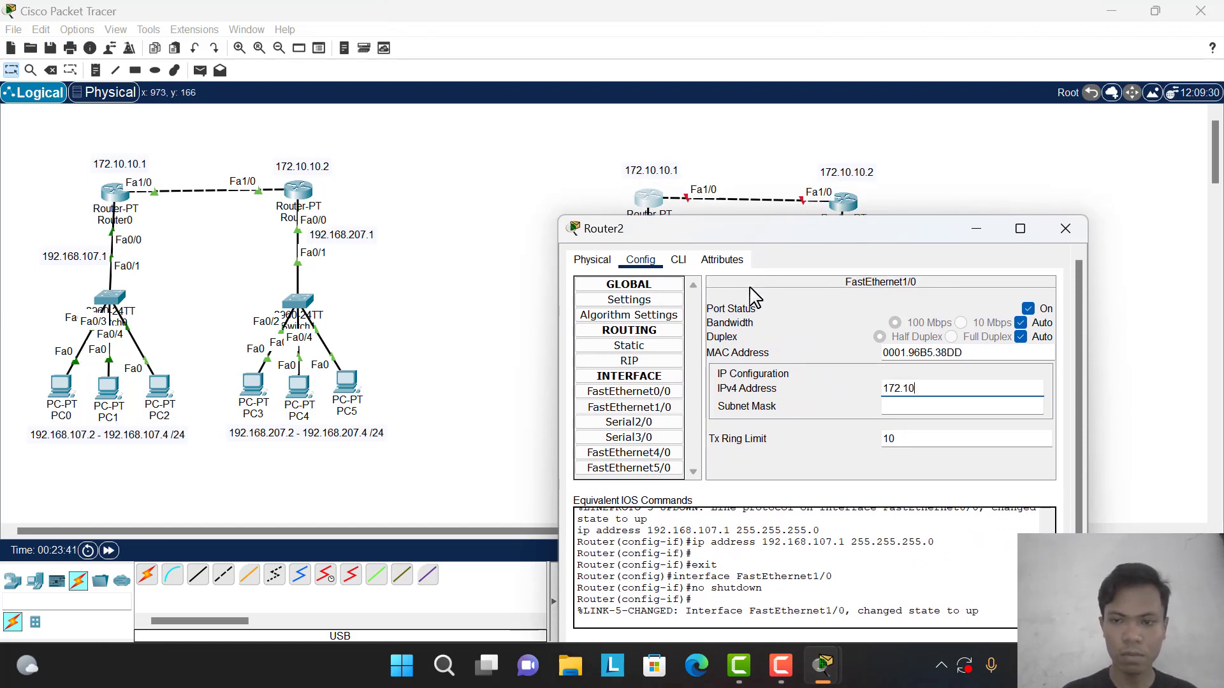
text(172.10.10.1)
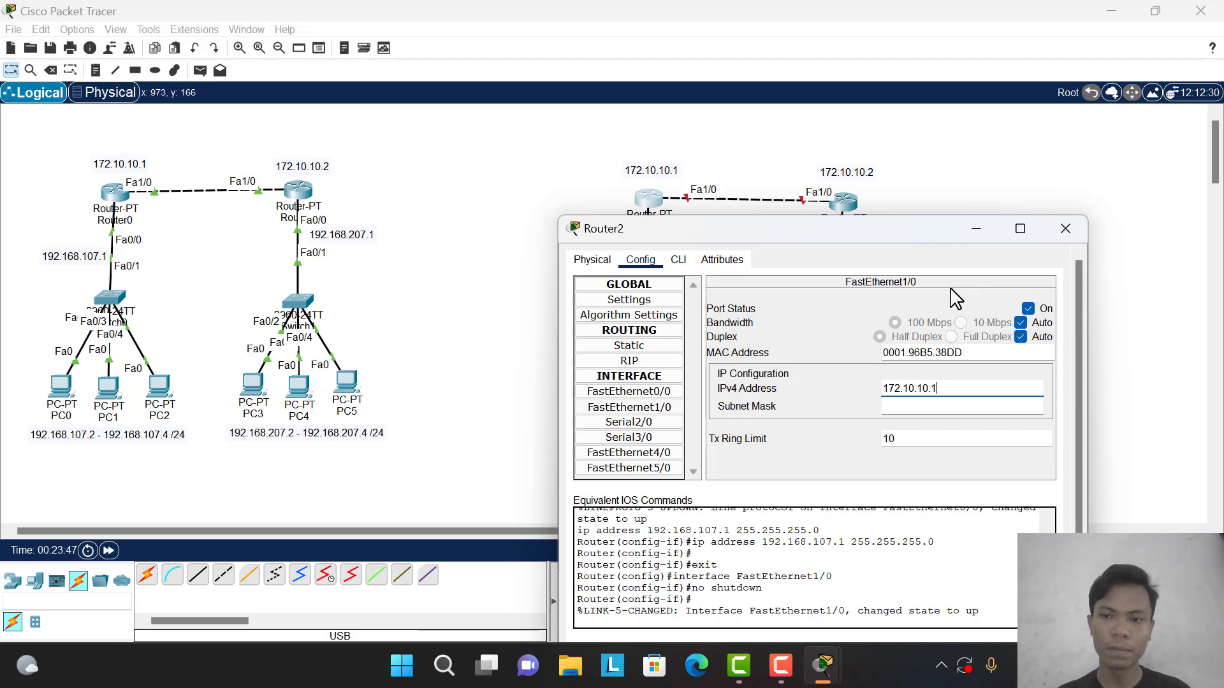
click(1081, 235)
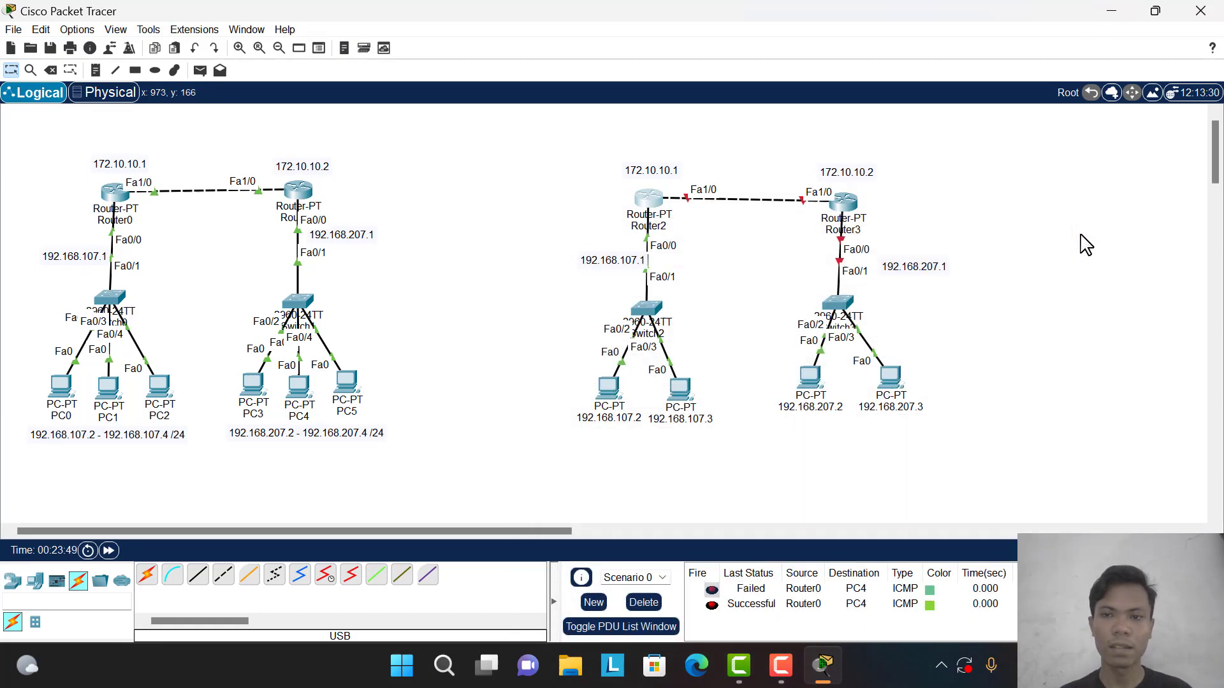
- Turn on Router3's FastEthernet0/0 and assign it IPv4 address 192.168.207.1 with subnet mask 255.255.255.0
click(843, 204)
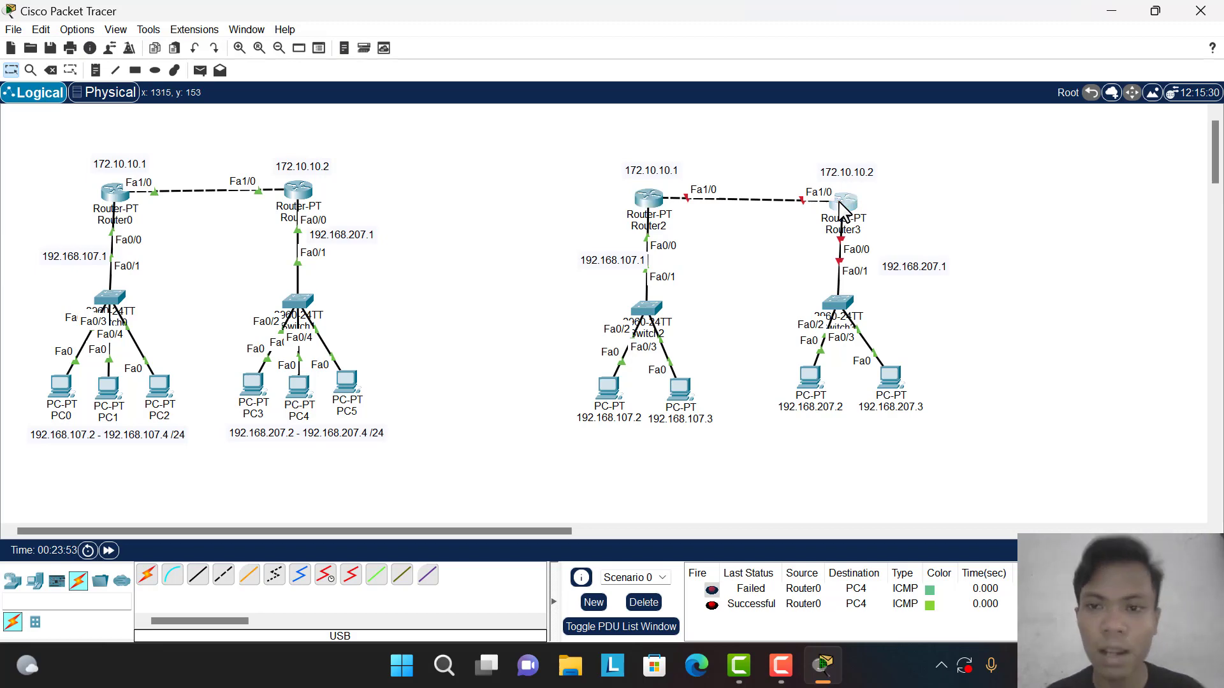
click(510, 45)
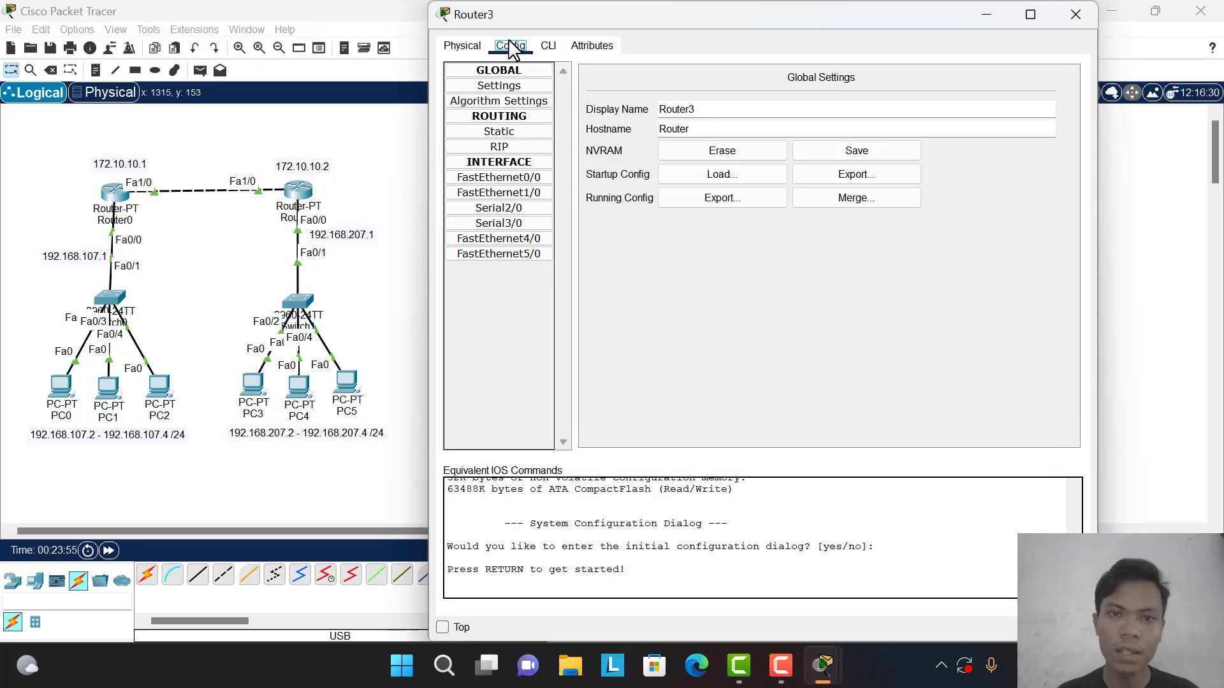
click(547, 178)
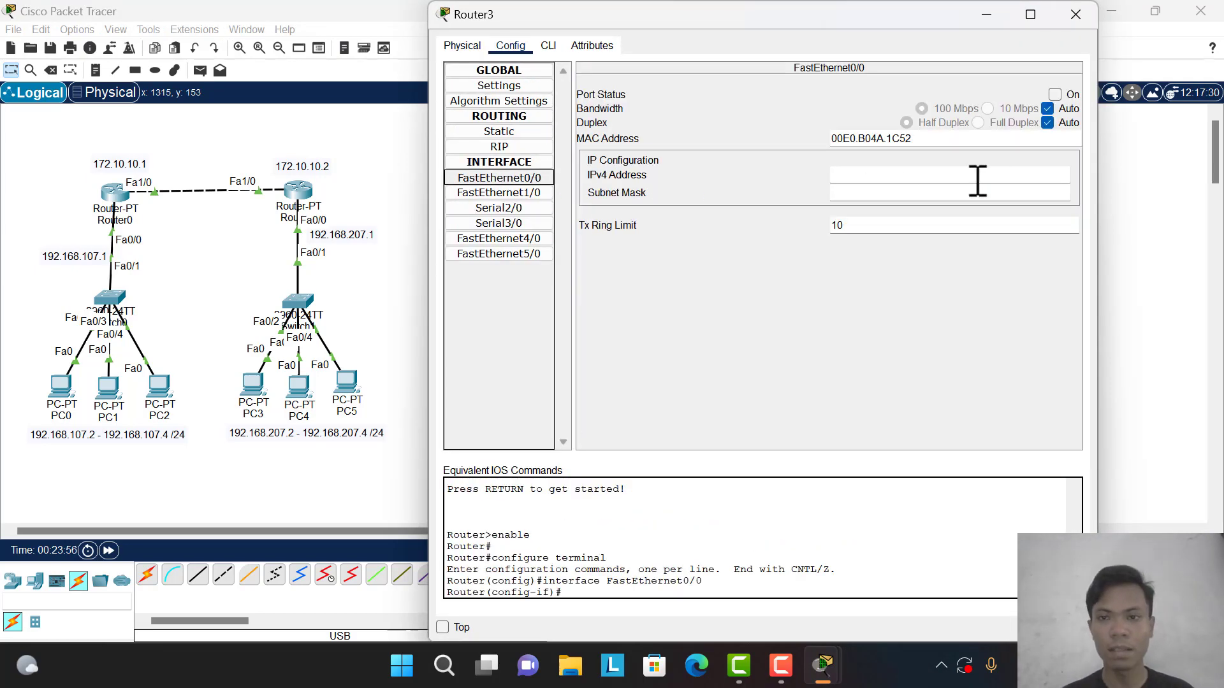
click(1056, 95)
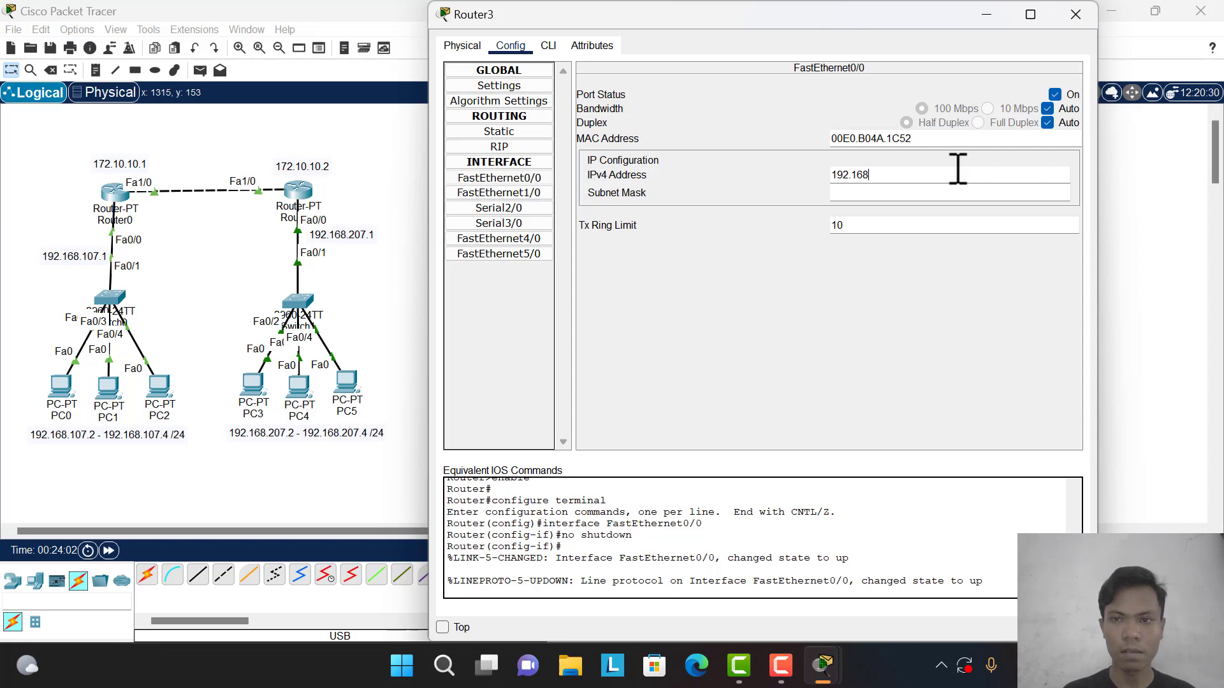
drag(787, 6, 793, 287)
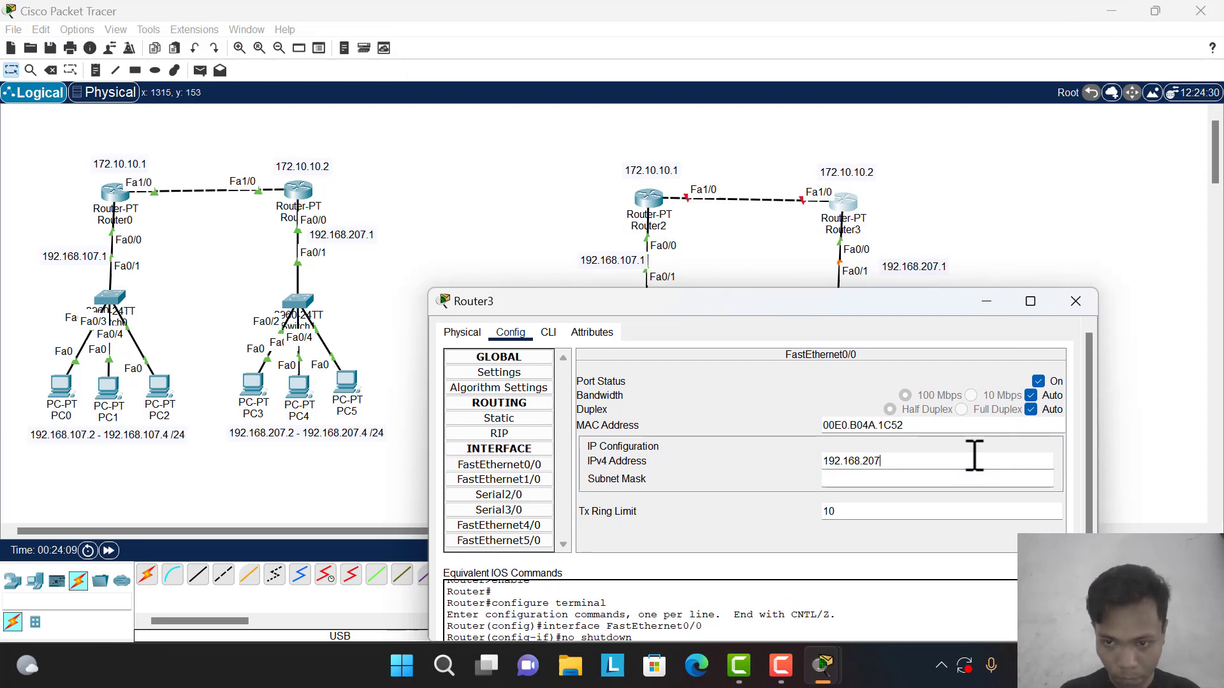
key(Return)
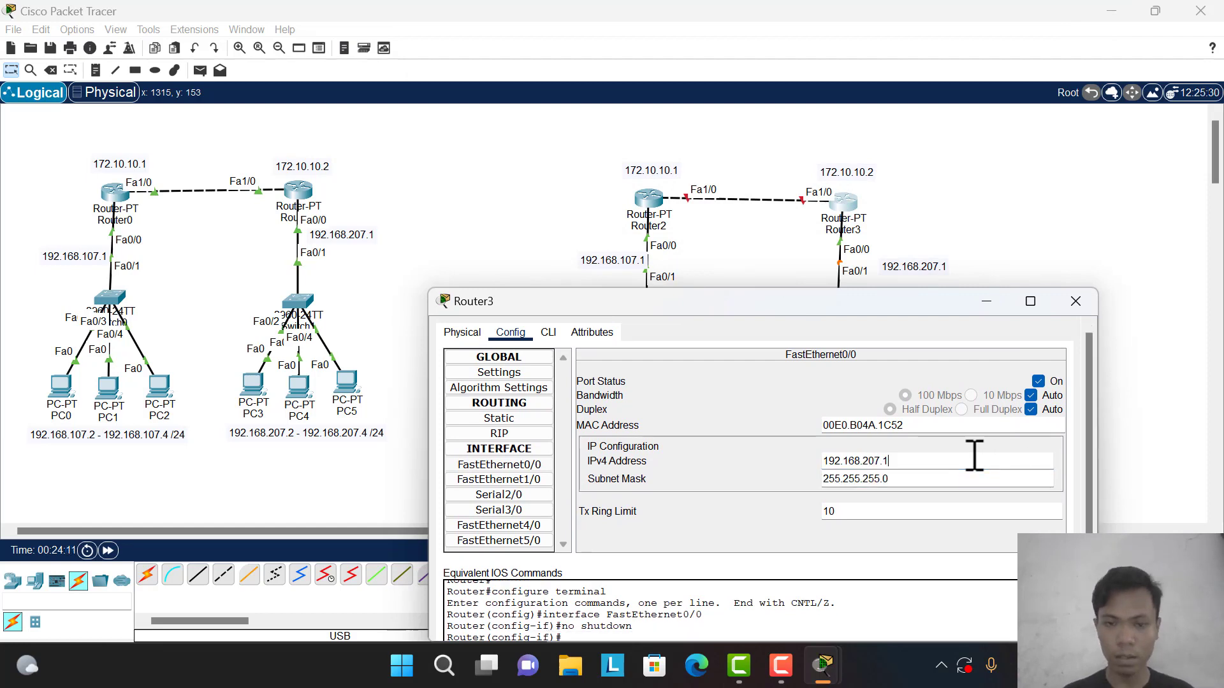
- Turn on Router3's FastEthernet1/0, enter the IPv4 address 172.10.10.2 labelled above the router and close the router window
click(531, 487)
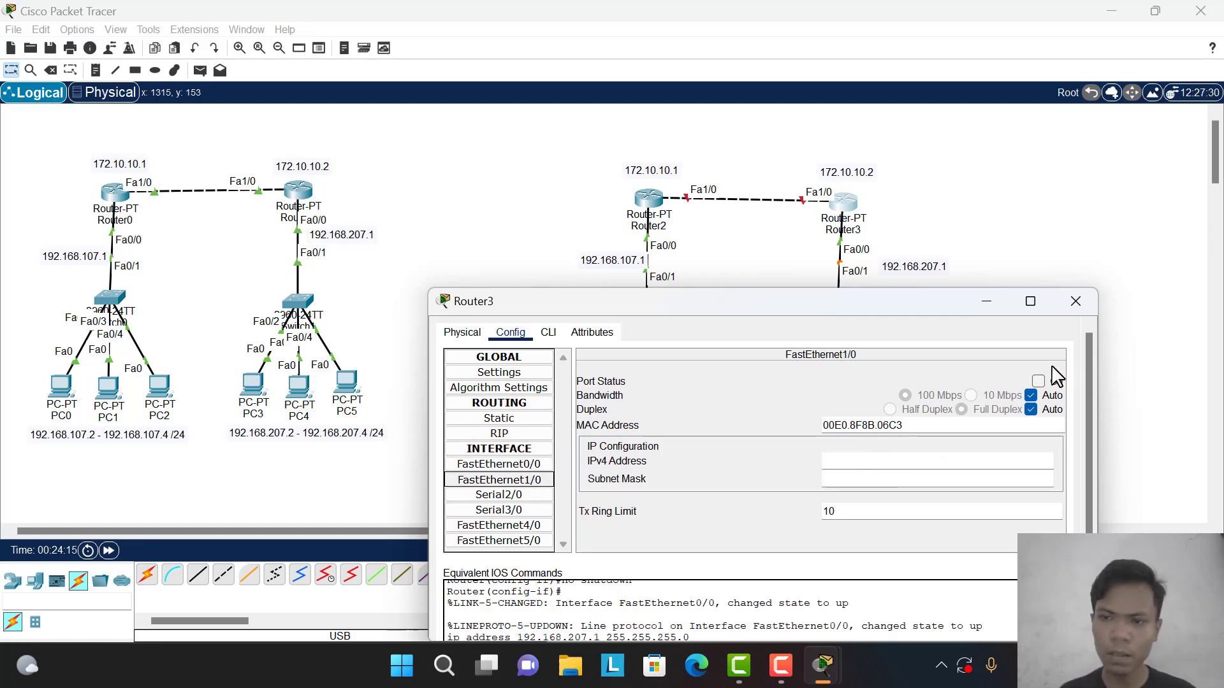
click(1039, 381)
click(906, 461)
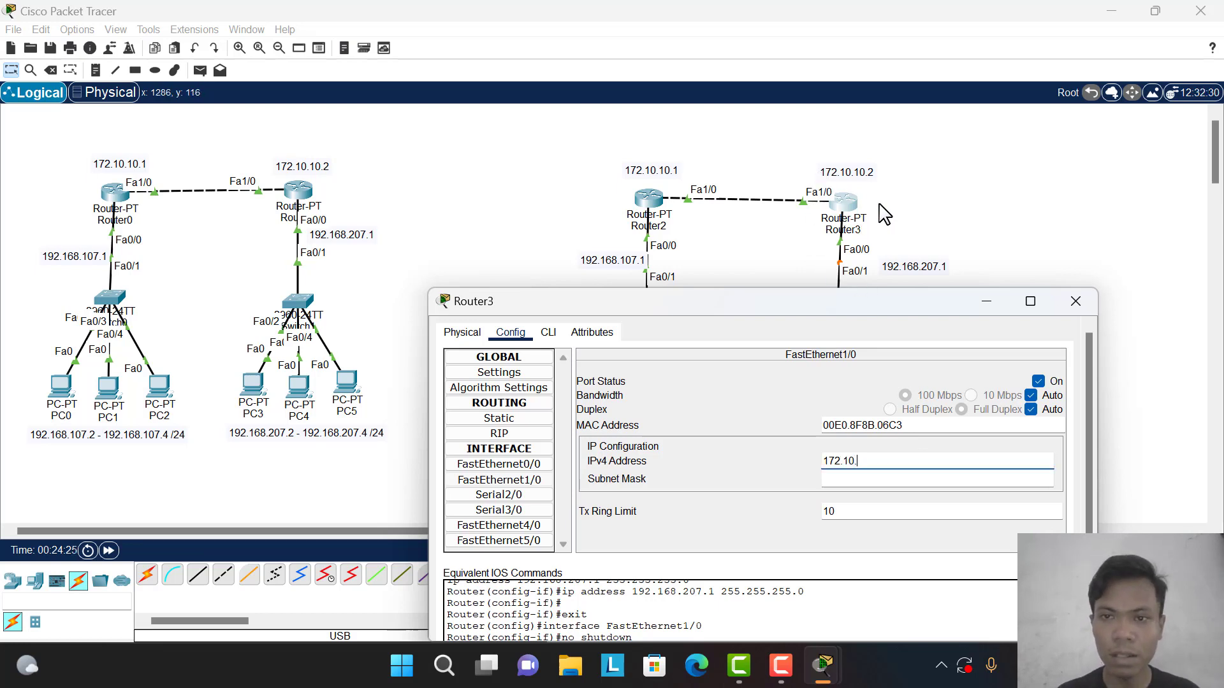
click(1076, 301)
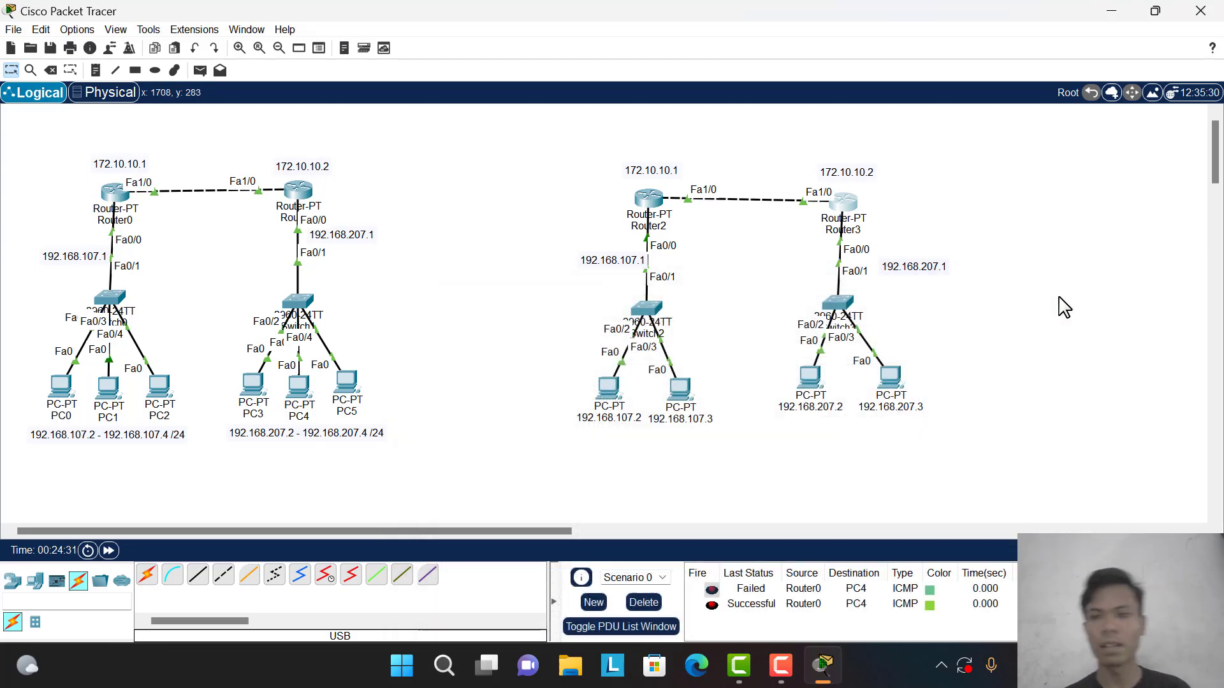
- Configure the PC labelled 192.168.107.2 with that static address, subnet mask 255.255.255.0 and default gateway 192.168.107.1, and close its window
click(608, 387)
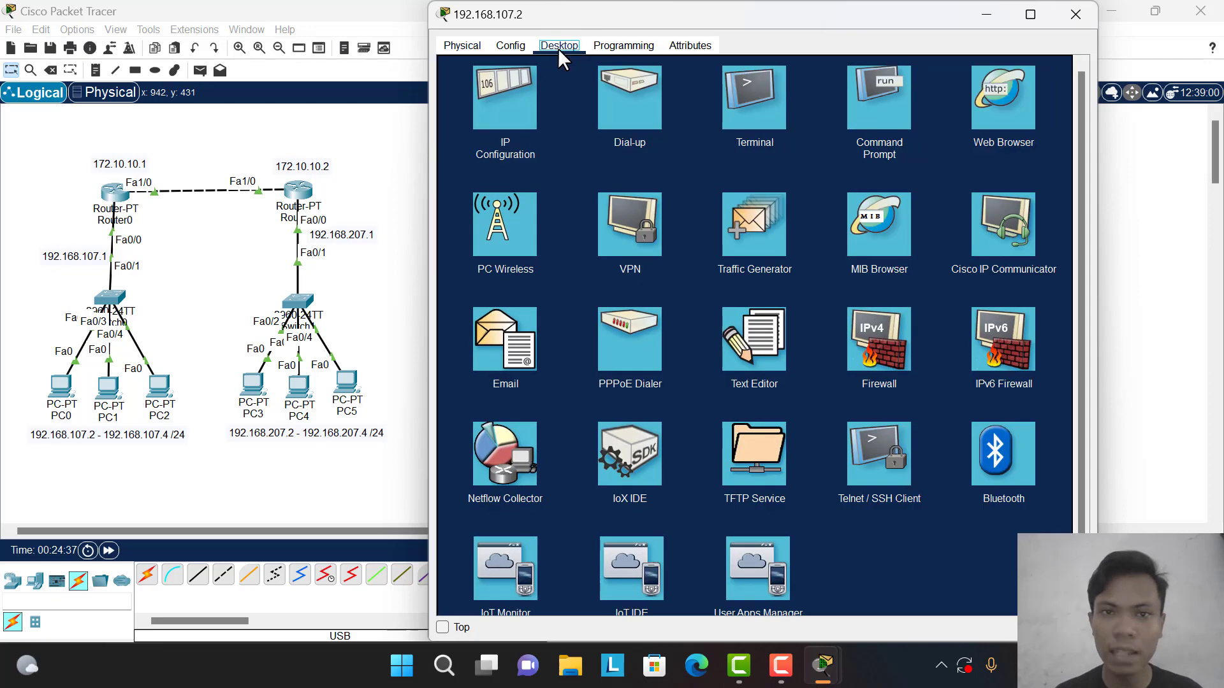
click(503, 107)
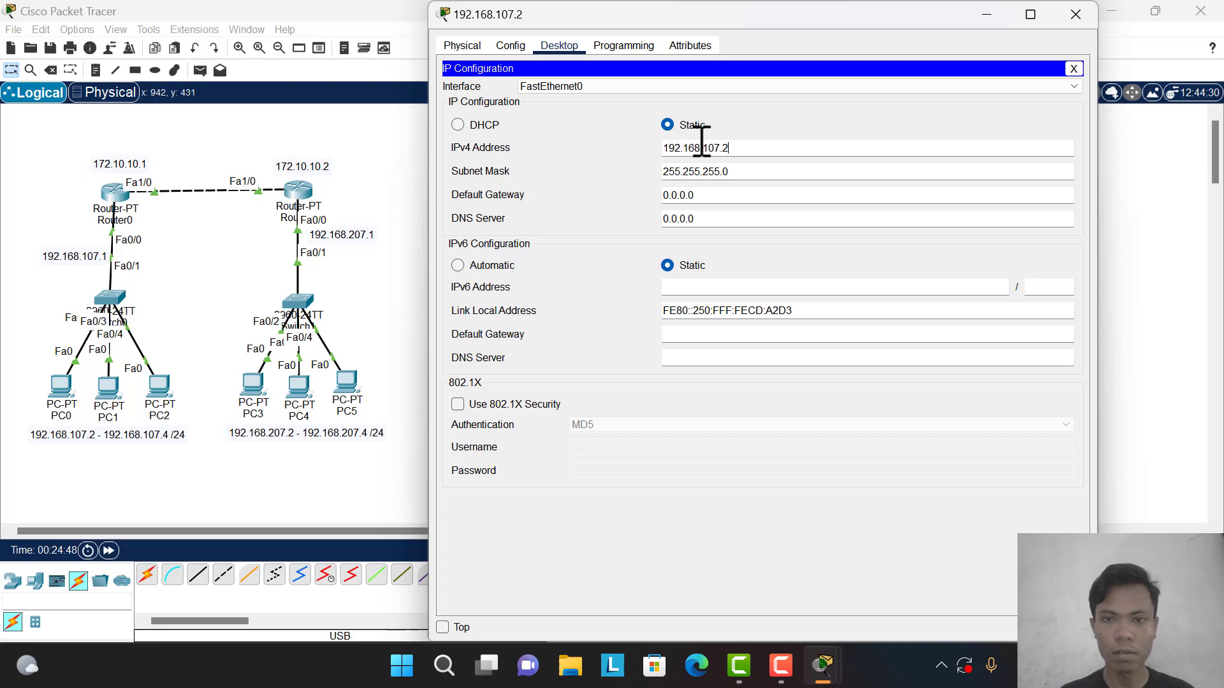
double_click(702, 148)
key(ctrl+c)
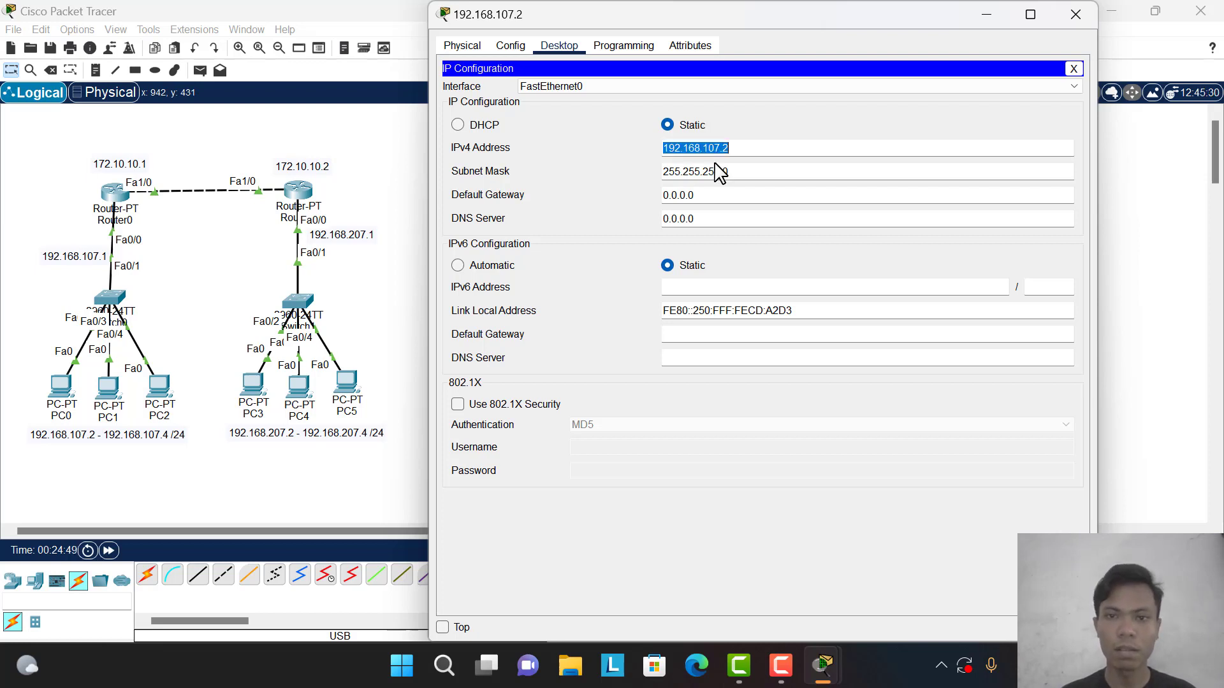
double_click(736, 201)
key(ctrl+v)
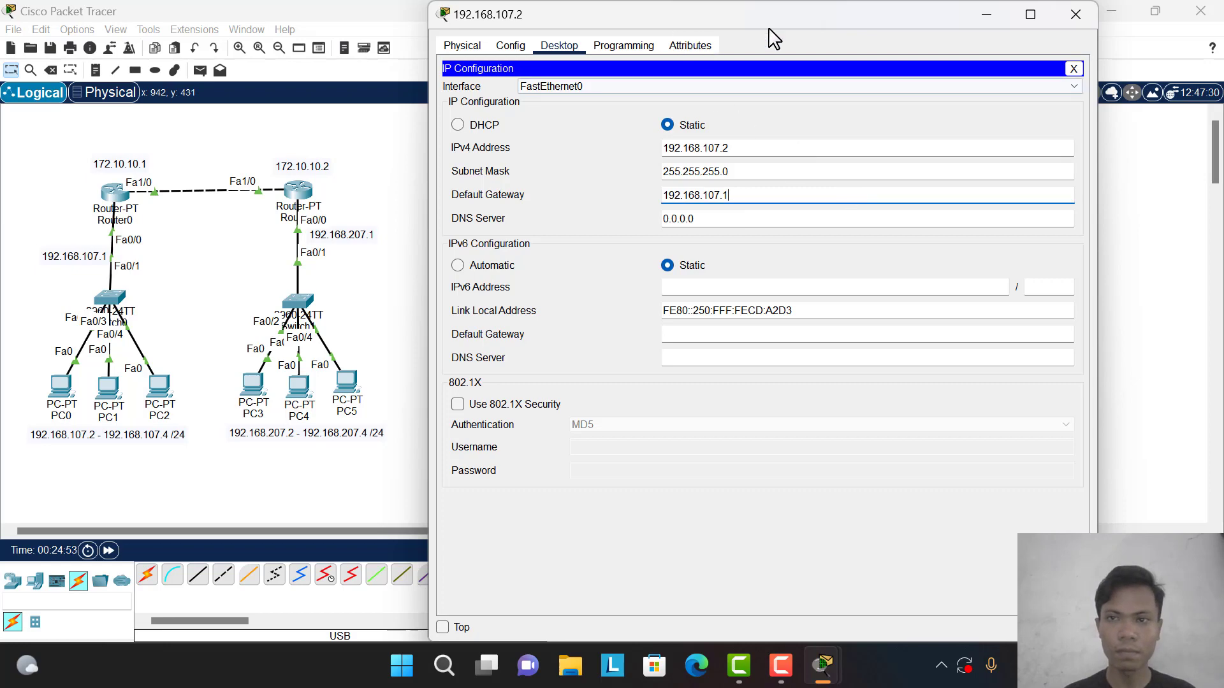
click(1076, 14)
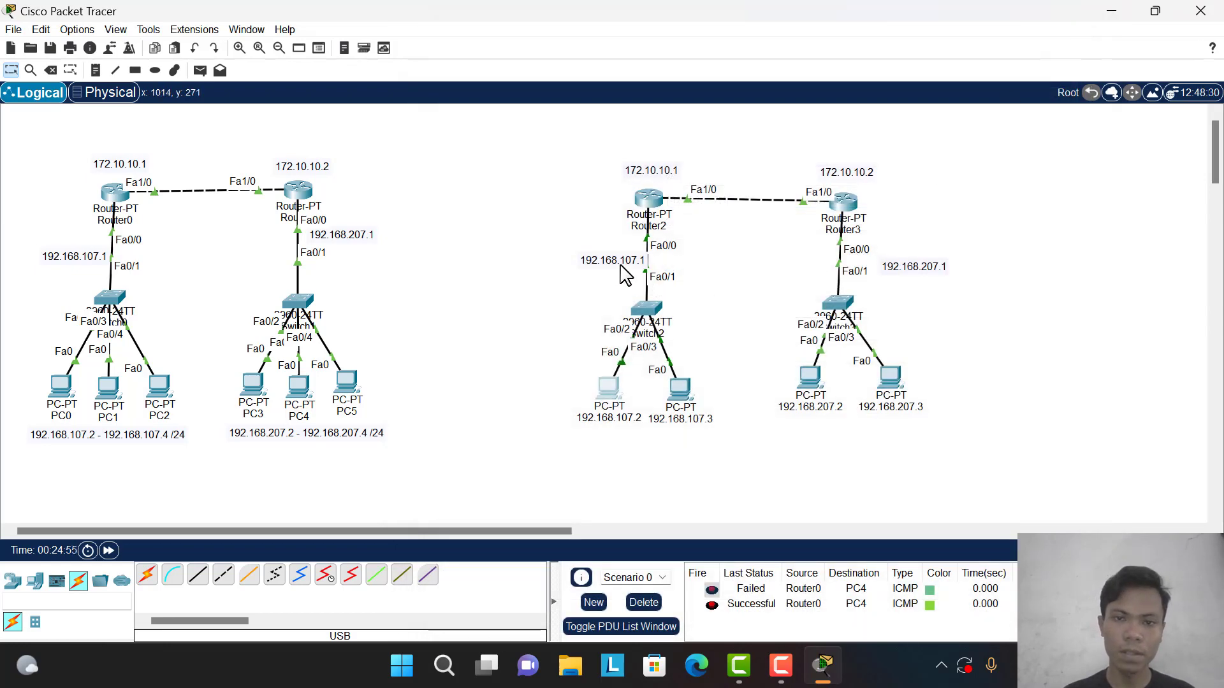
- Configure the PC labelled 192.168.107.3 with that static address, subnet mask 255.255.255.0 and default gateway 192.168.107.1, and close its window
click(680, 389)
click(511, 47)
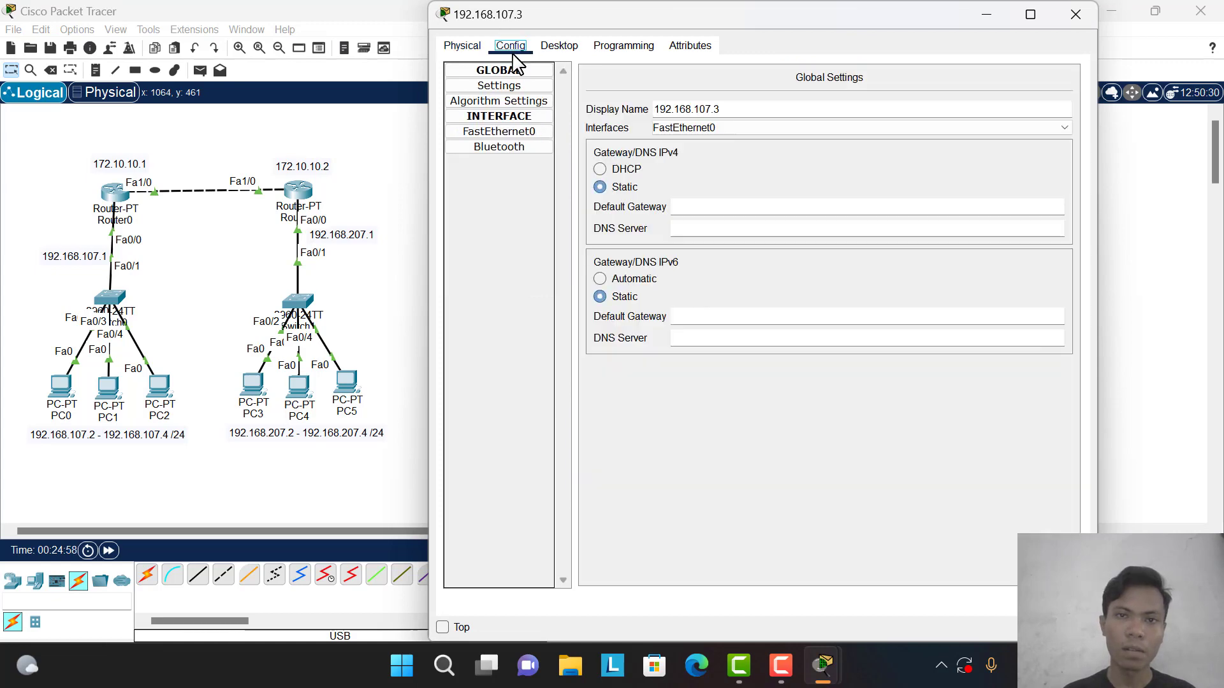
click(560, 44)
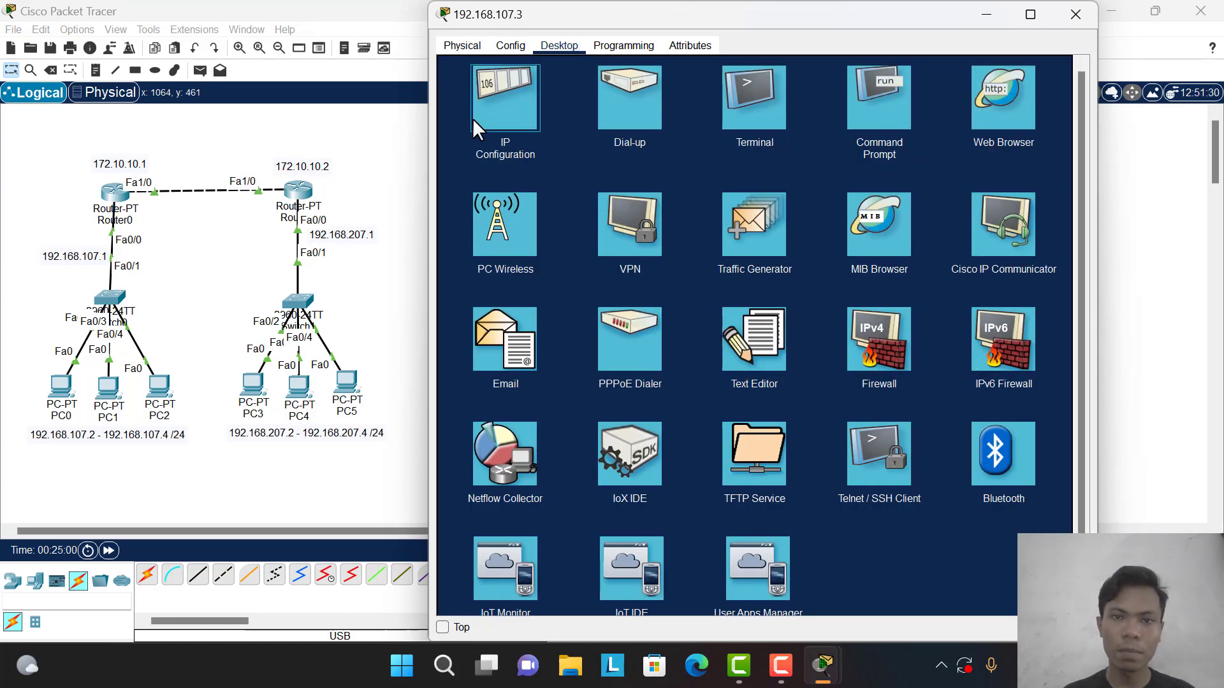
click(473, 120)
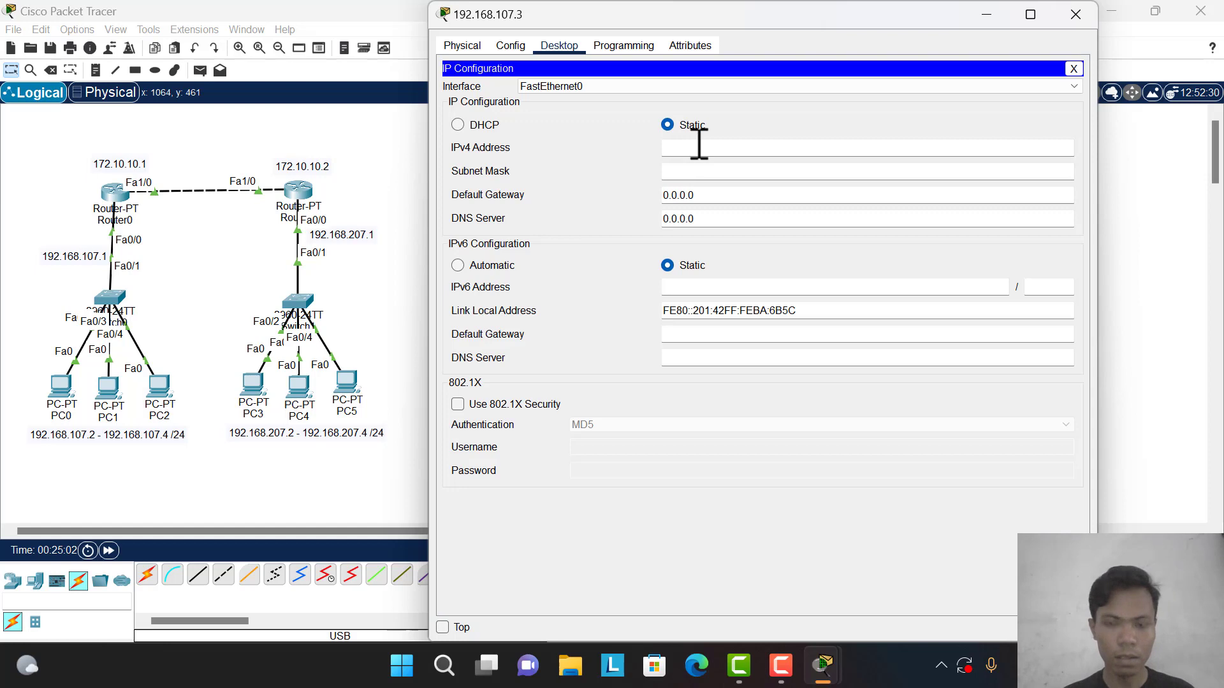
text(192.168.107.2)
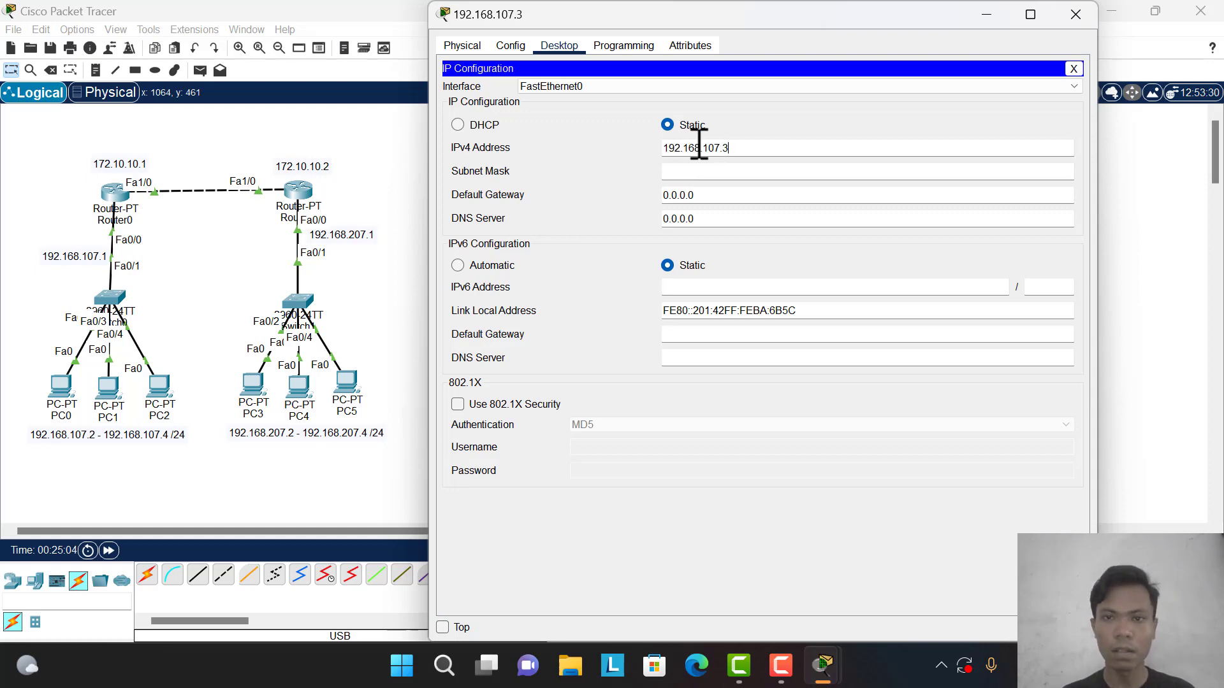
click(707, 194)
text(192.168.107.2)
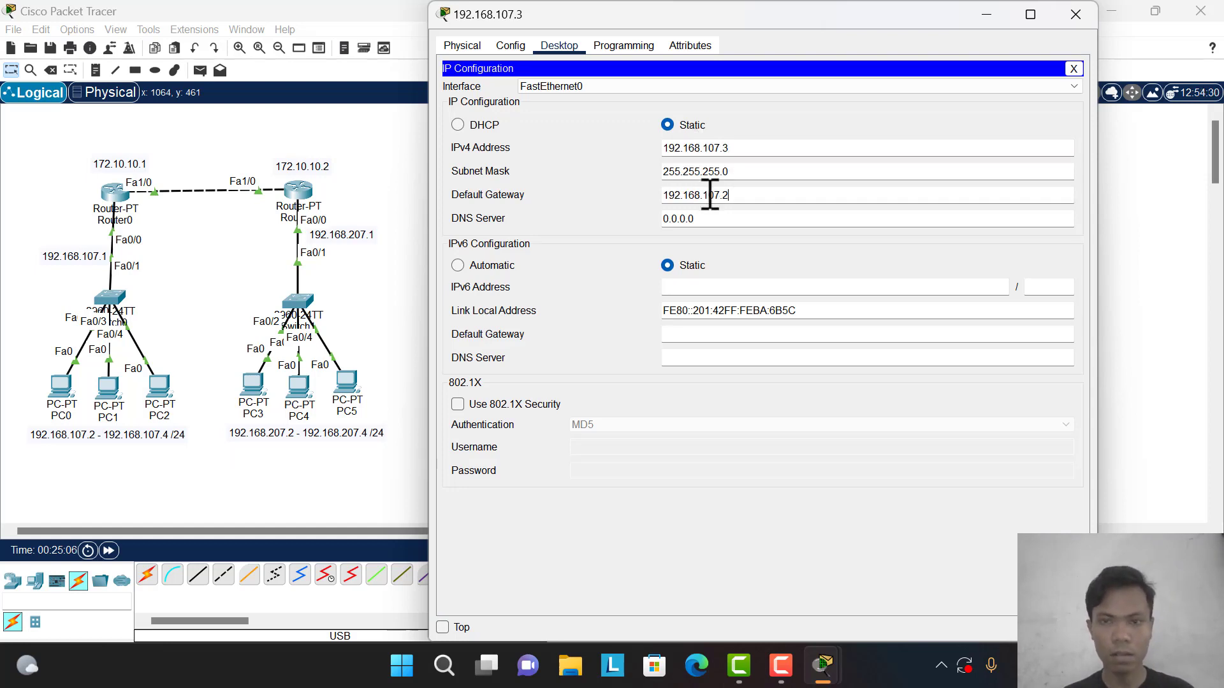
key(BackSpace)
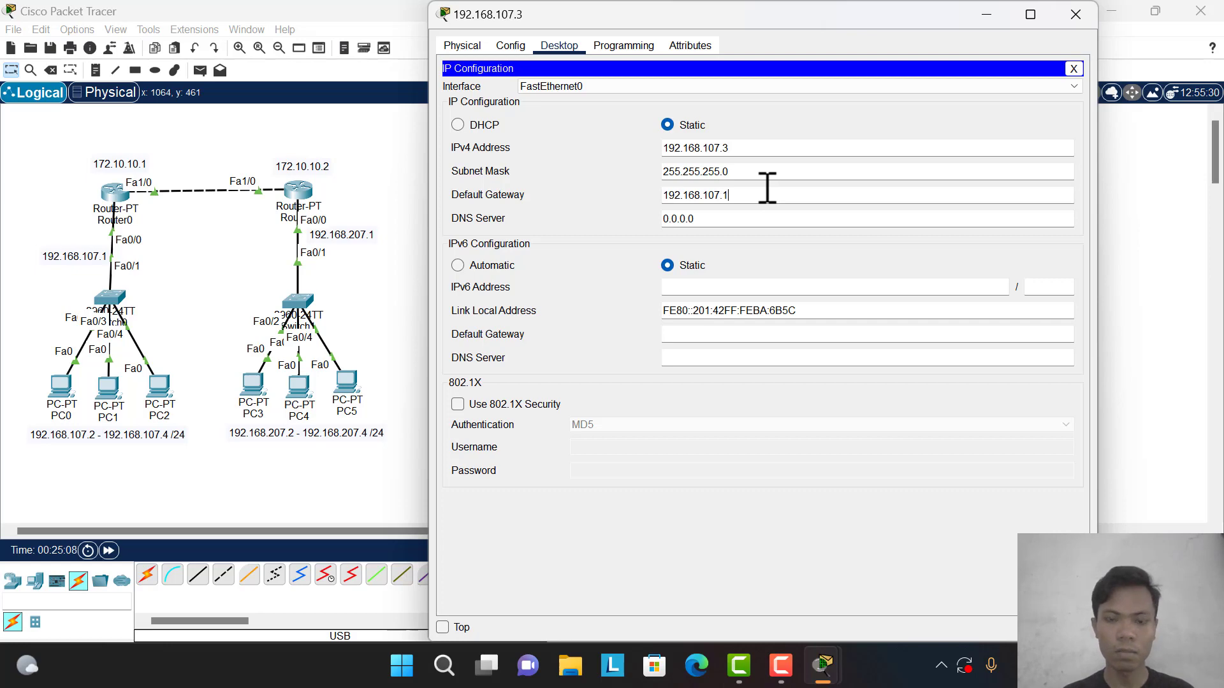
double_click(767, 188)
key(ctrl+c)
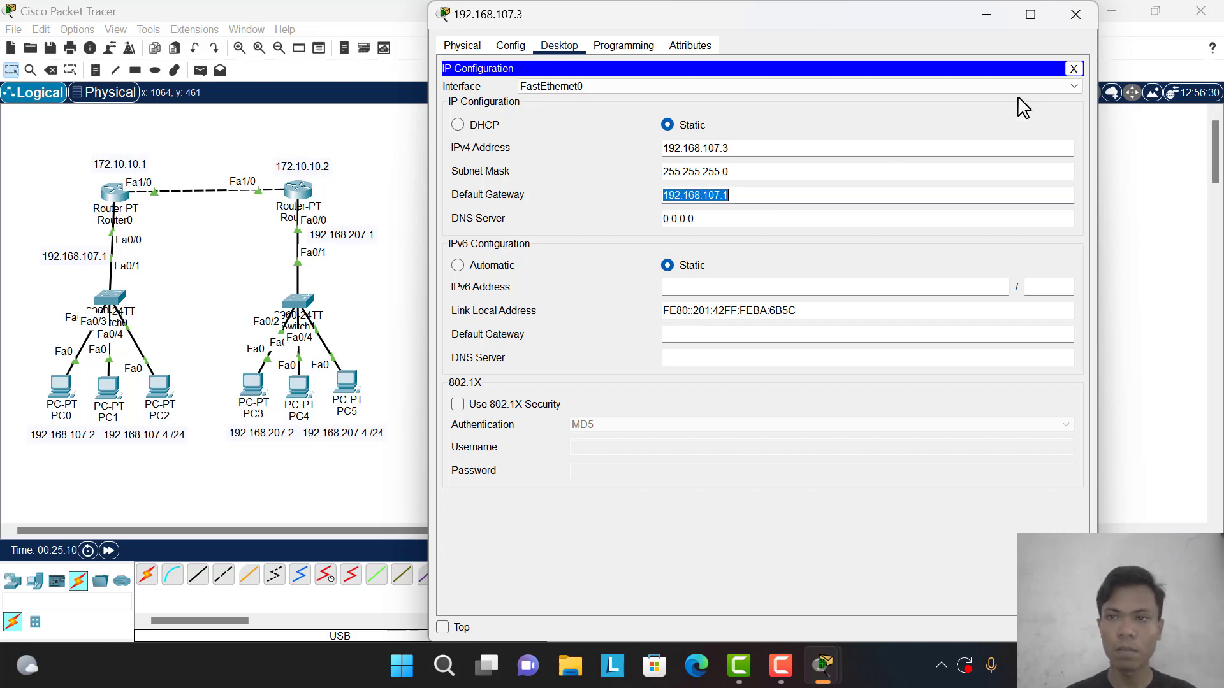
click(1084, 14)
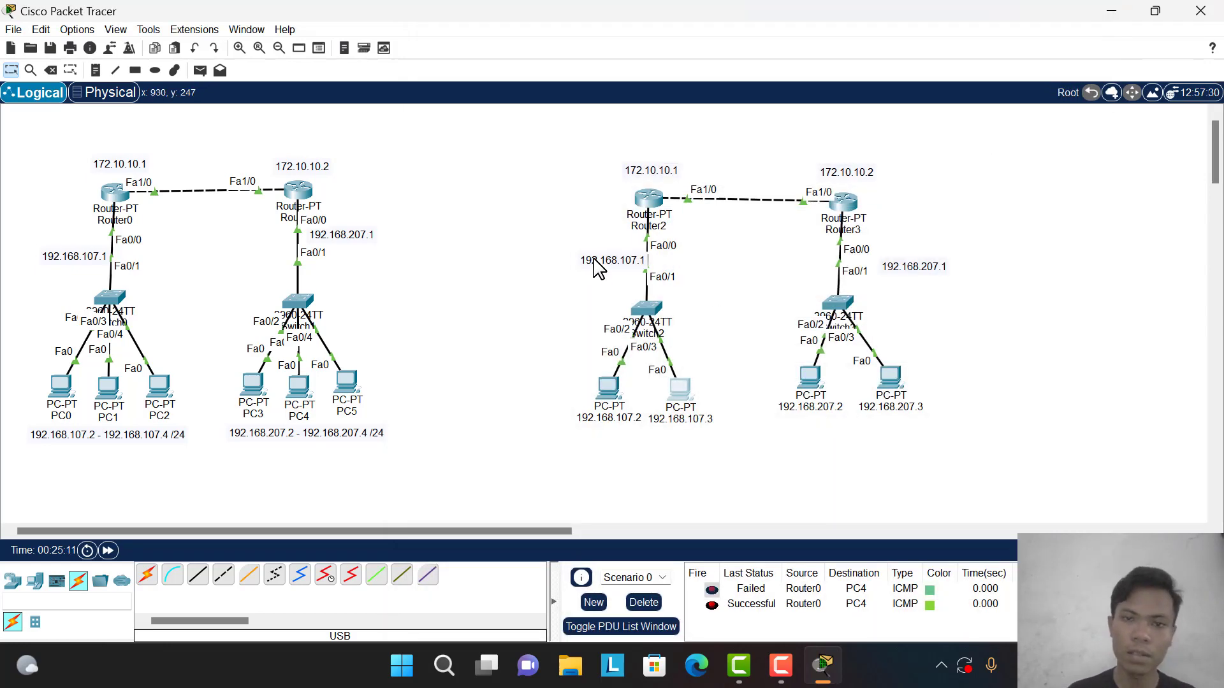
mouse_move(593, 258)
mouse_down()
mouse_move(605, 252)
mouse_move(596, 258)
mouse_up()
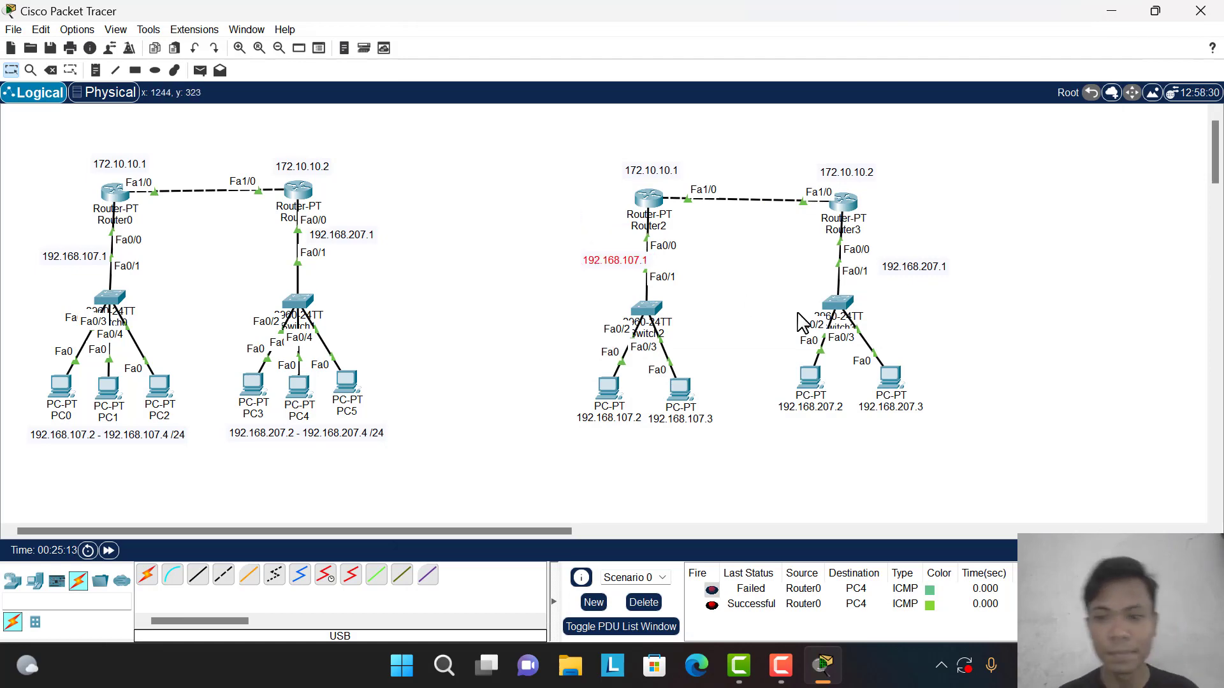
- Configure the PC labelled 192.168.207.2 with that static address, subnet mask 255.255.255.0 and default gateway 192.168.207.1, and close its window
click(804, 383)
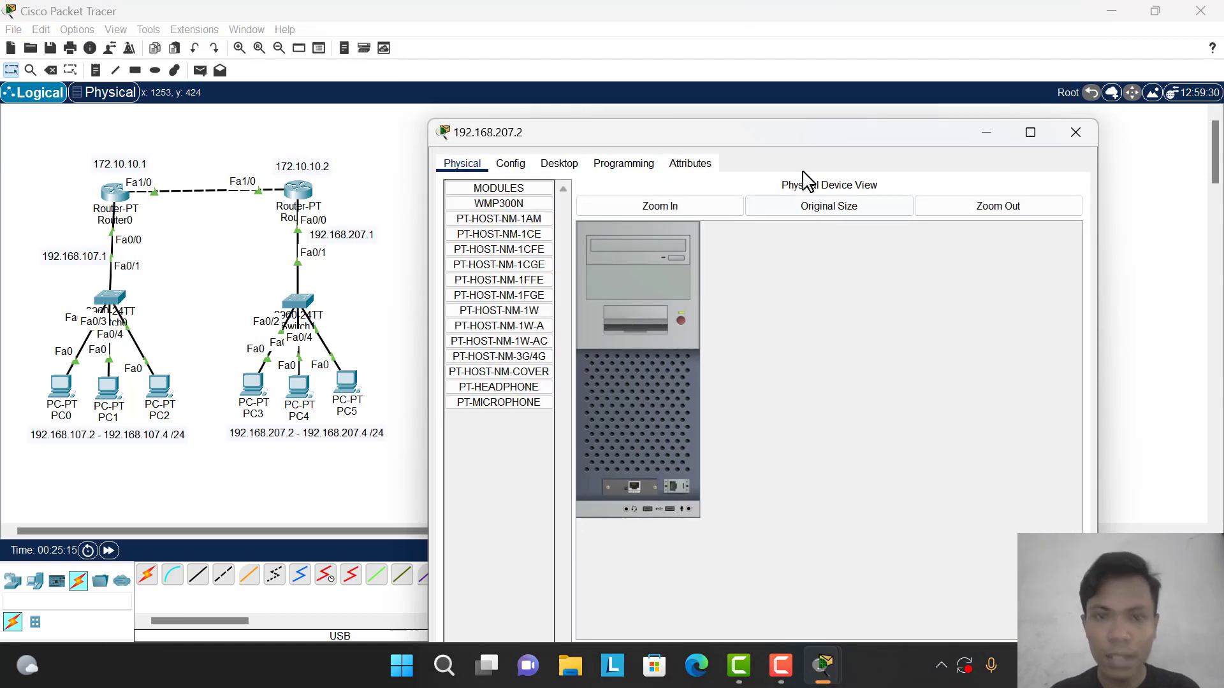
click(559, 163)
click(504, 230)
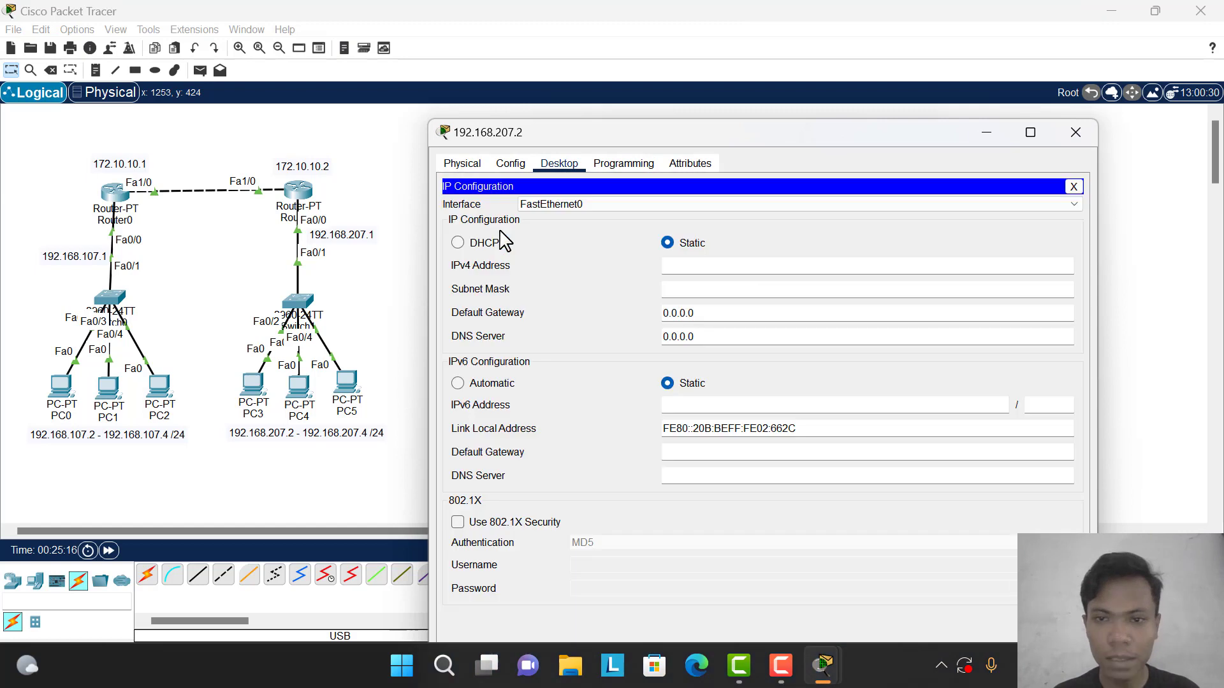
click(731, 271)
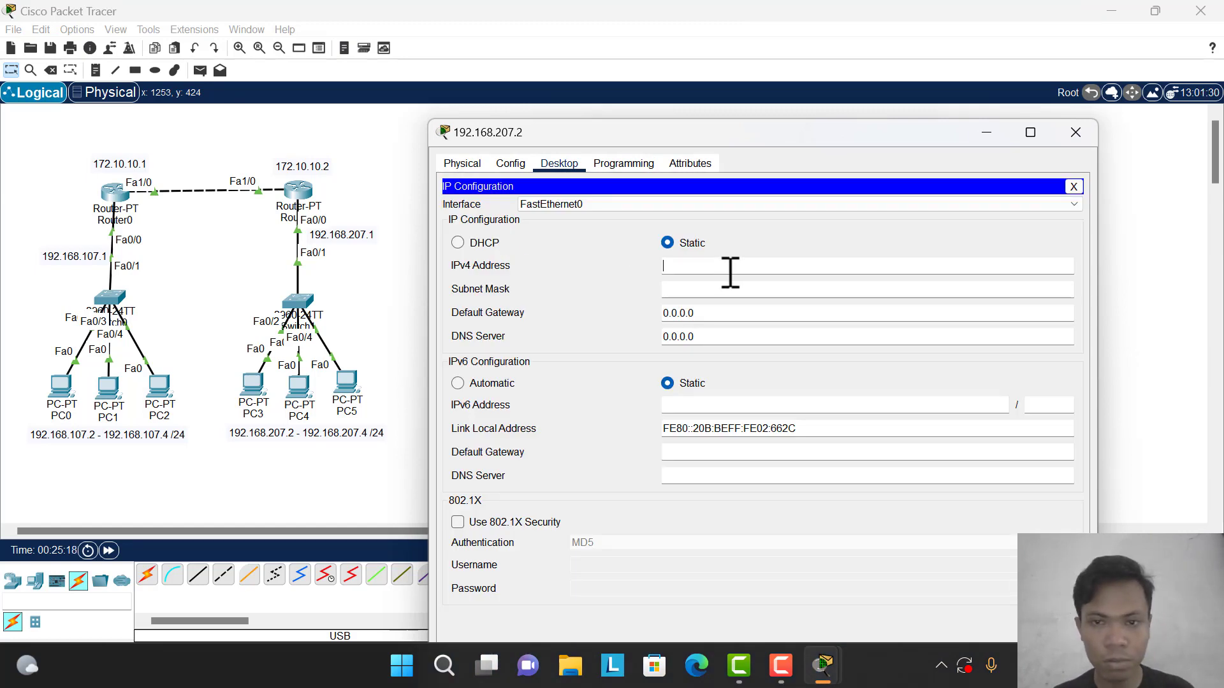
key(ctrl+v)
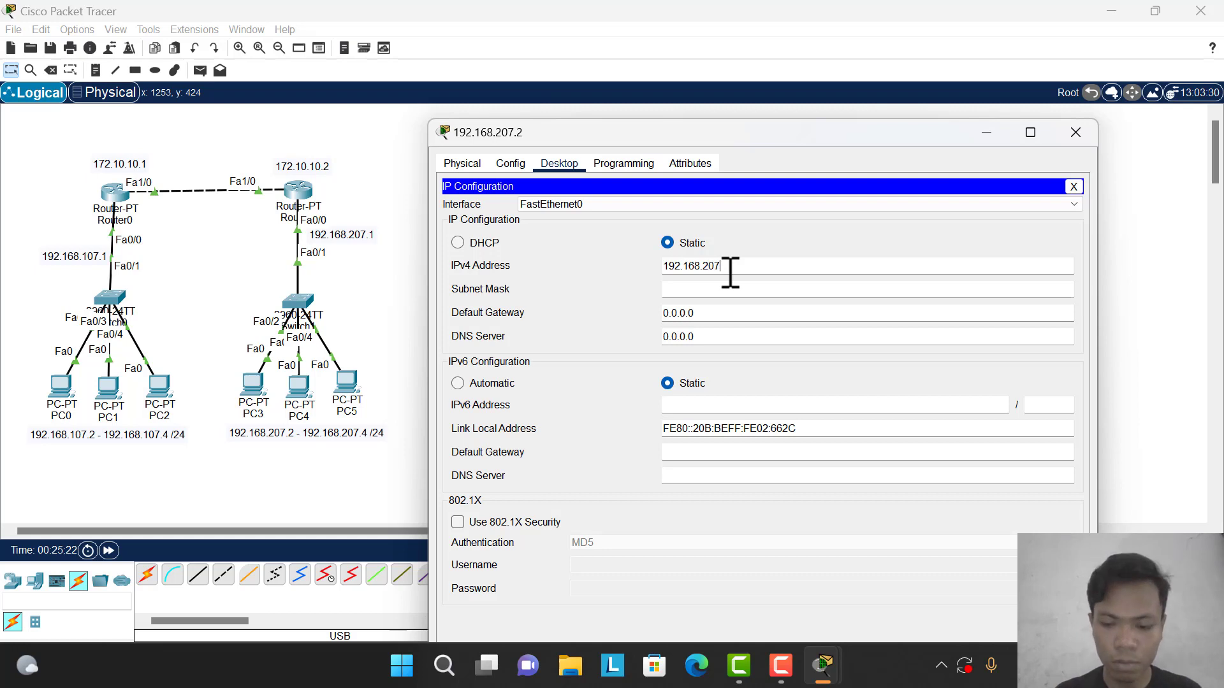
key(ctrl+a)
key(ctrl+c)
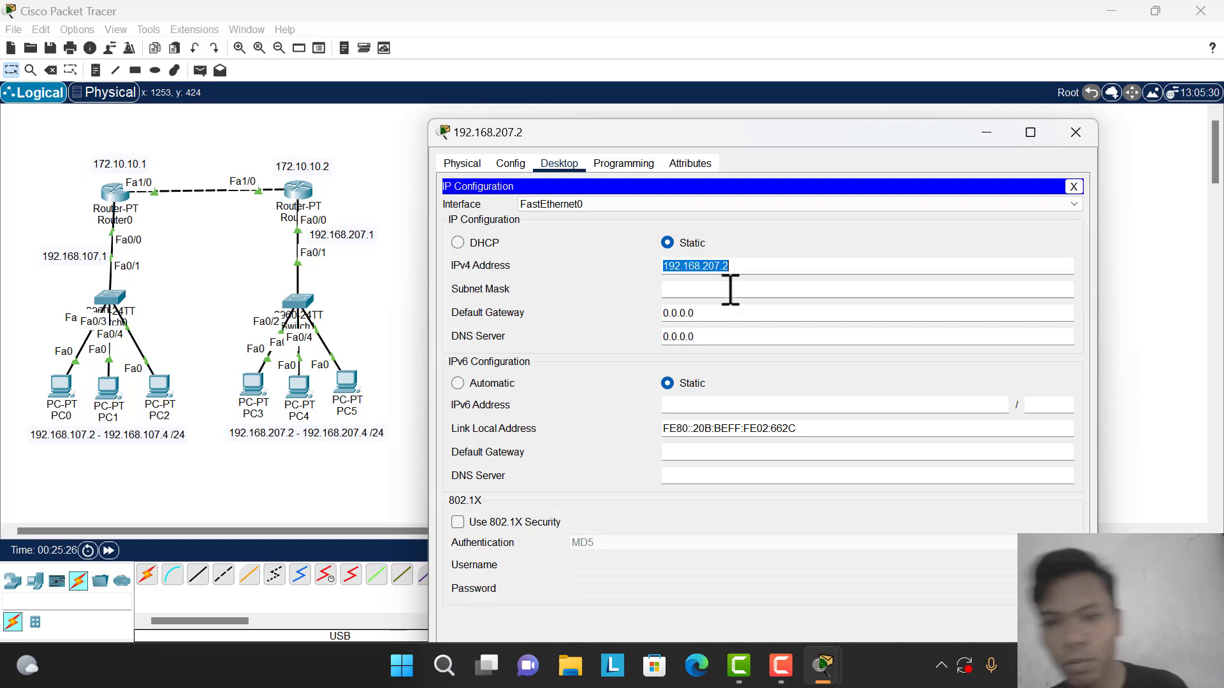
click(738, 314)
key(ctrl+a)
key(ctrl+v)
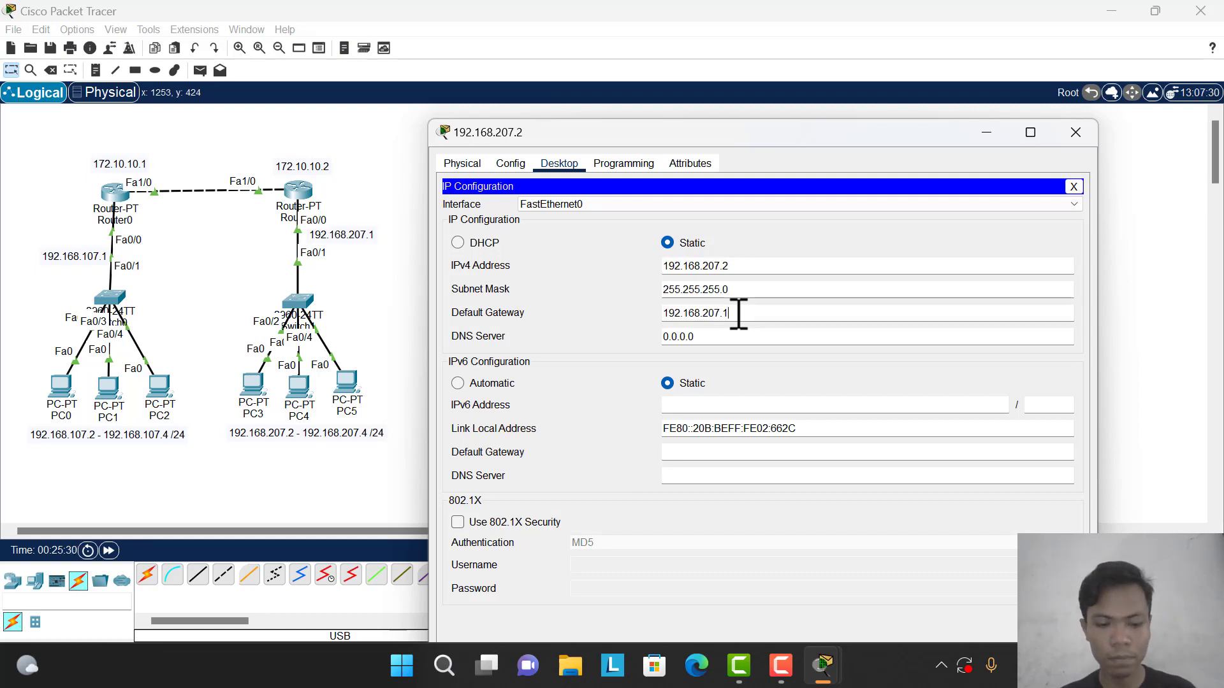
key(ctrl+a)
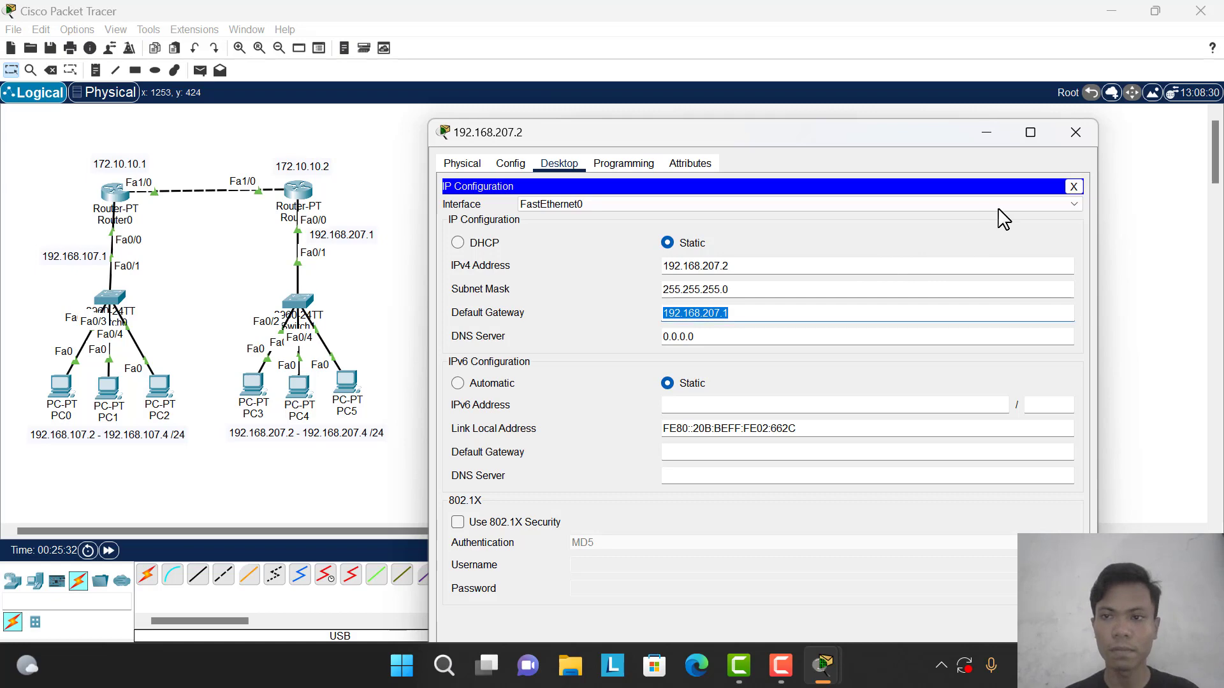
click(1075, 132)
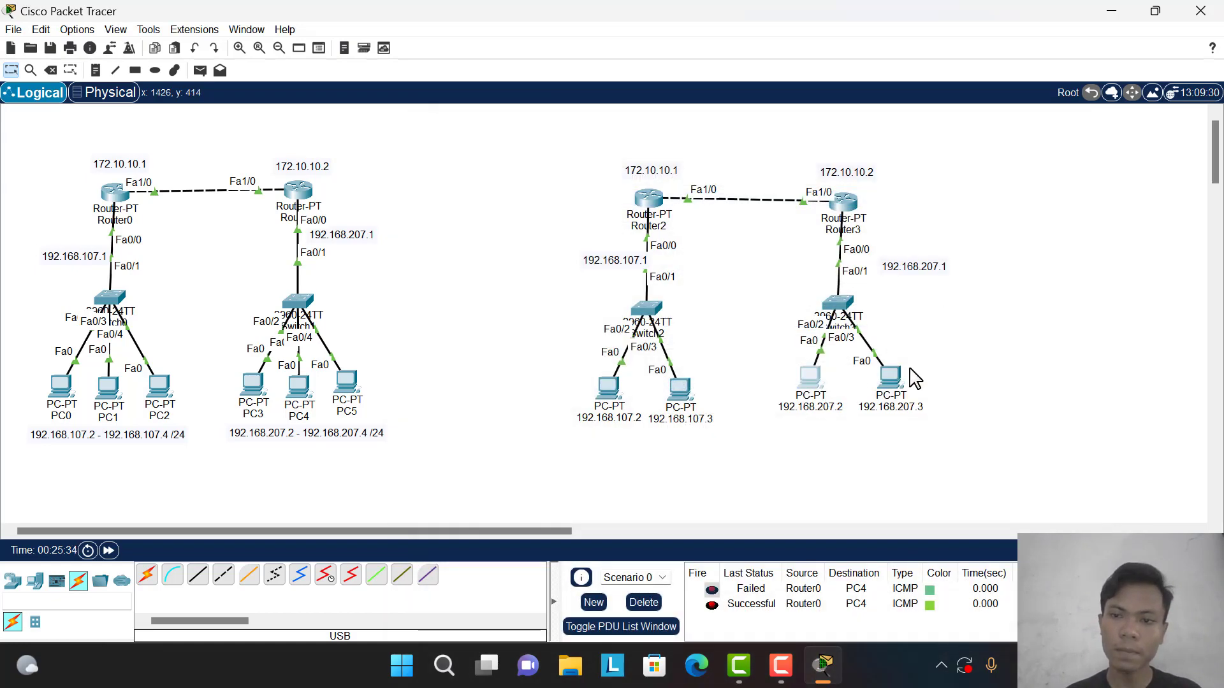
- Configure the PC labelled 192.168.207.3 with that static address, subnet mask 255.255.255.0 and default gateway 192.168.207.1, and close its window
click(890, 378)
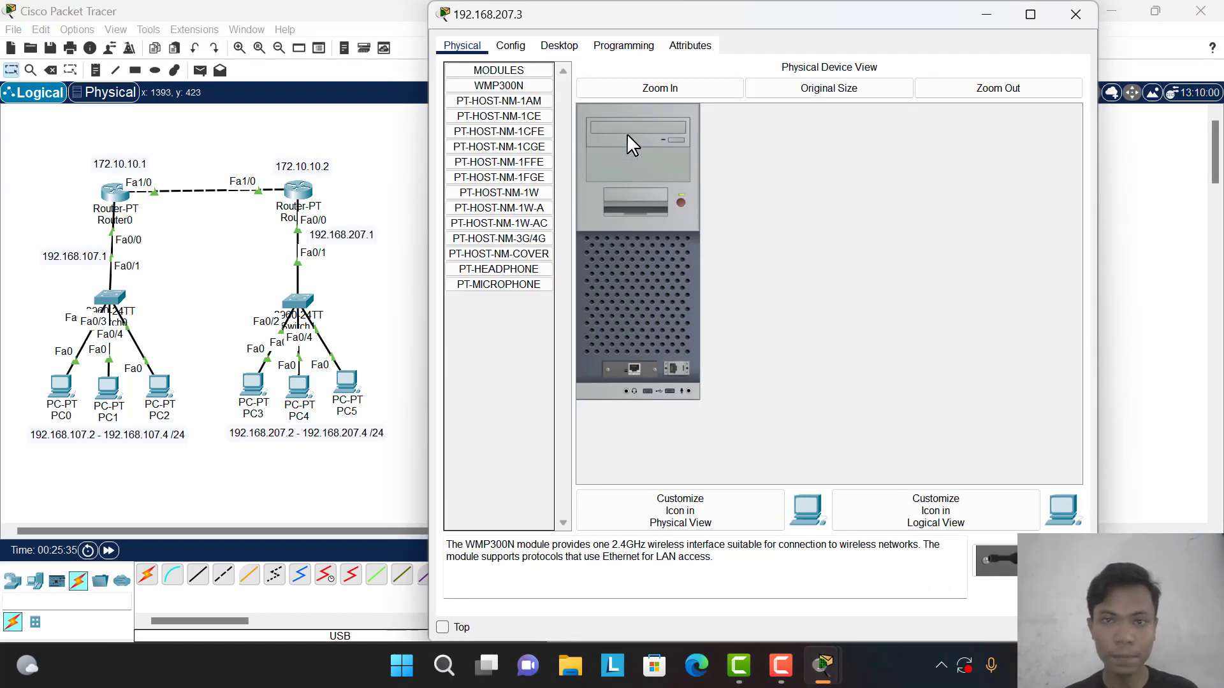
click(508, 48)
click(559, 46)
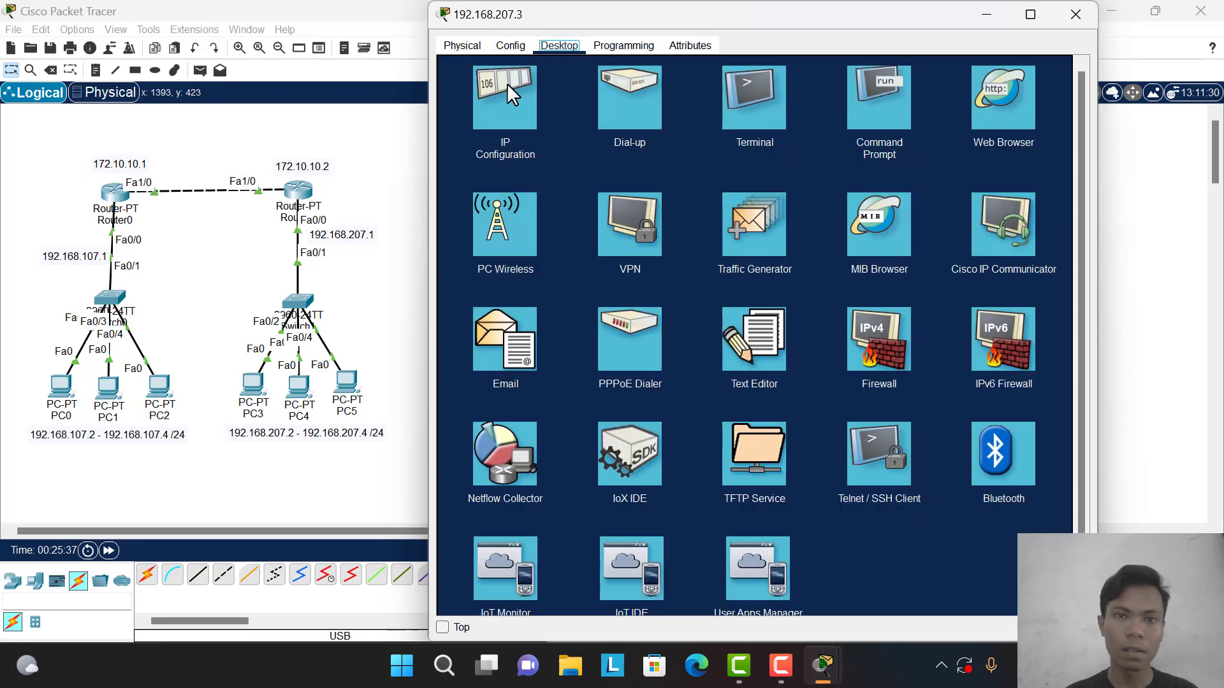
click(507, 84)
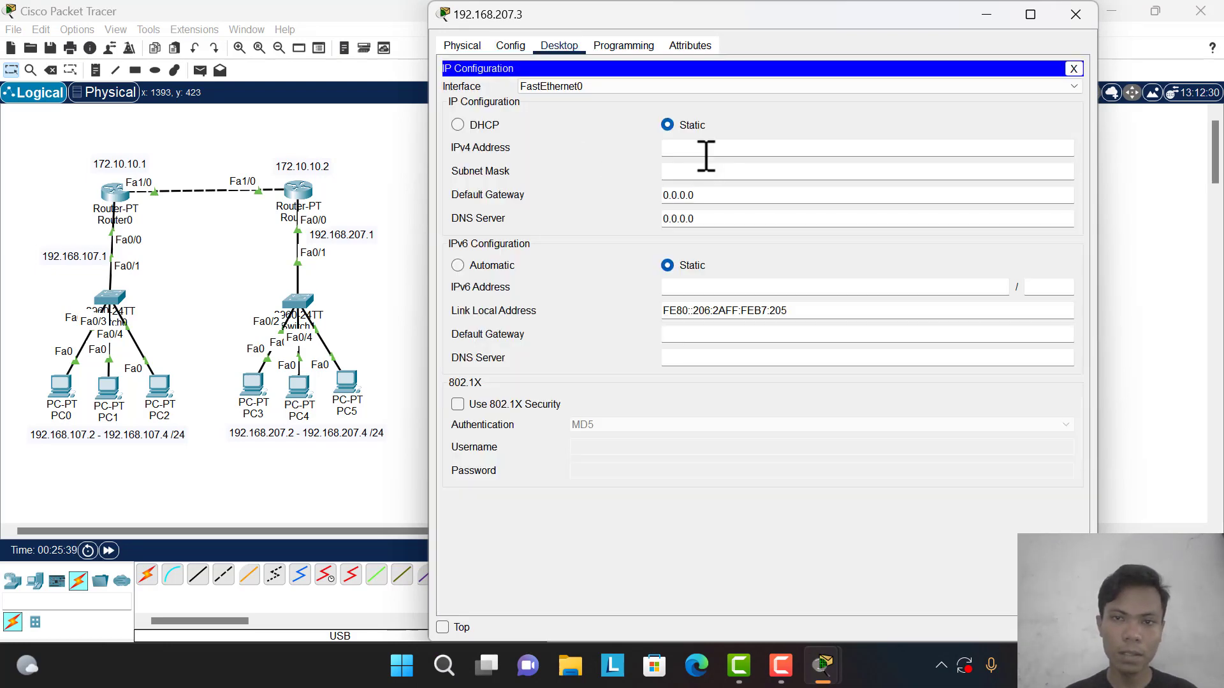
text(192.168.207.3)
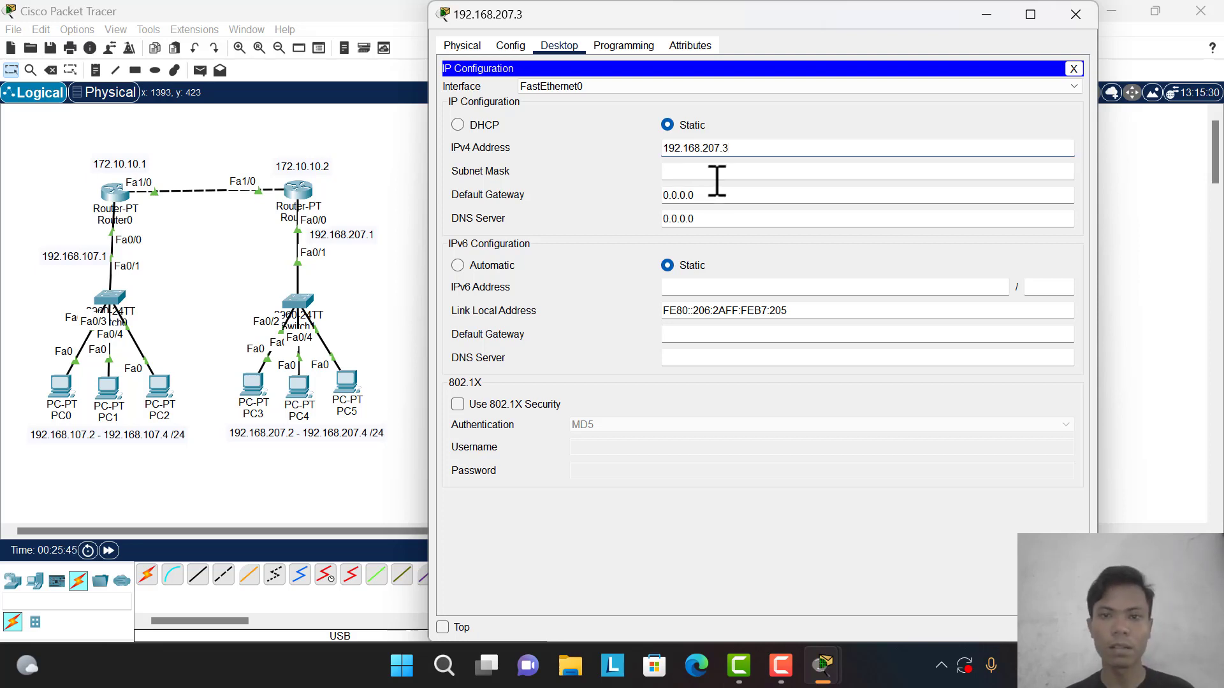
key(Tab)
key(Tab)
text(192.168.207.1)
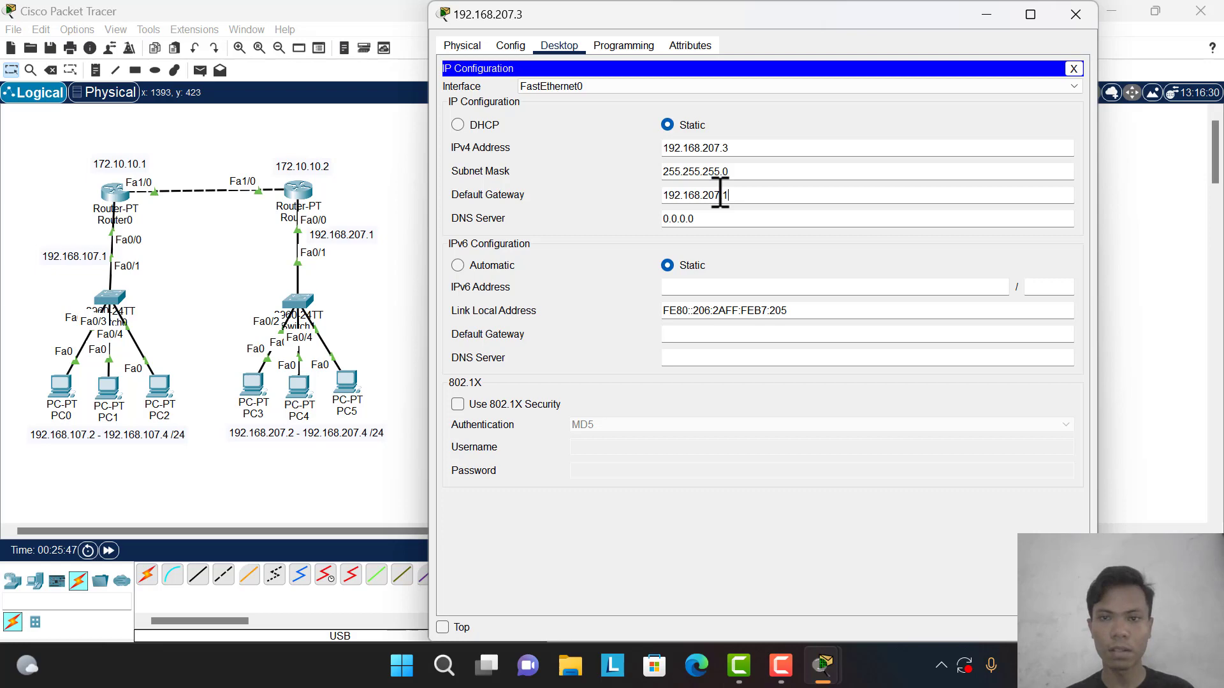
click(1075, 14)
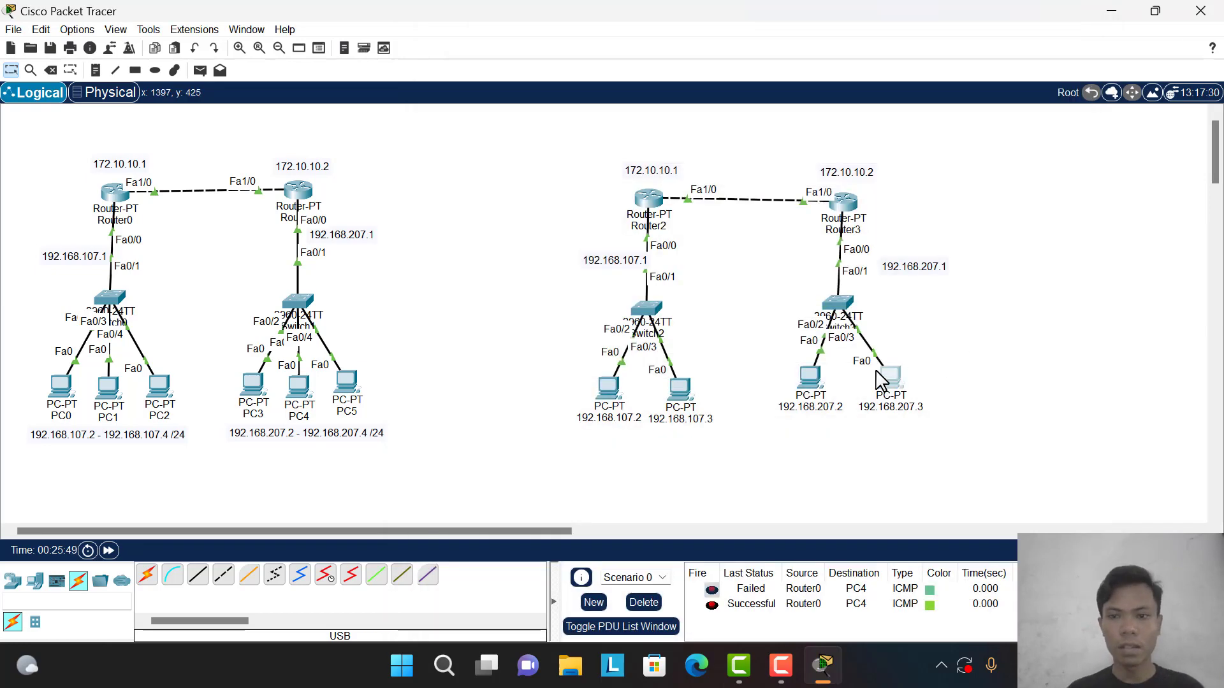
drag(789, 168, 890, 357)
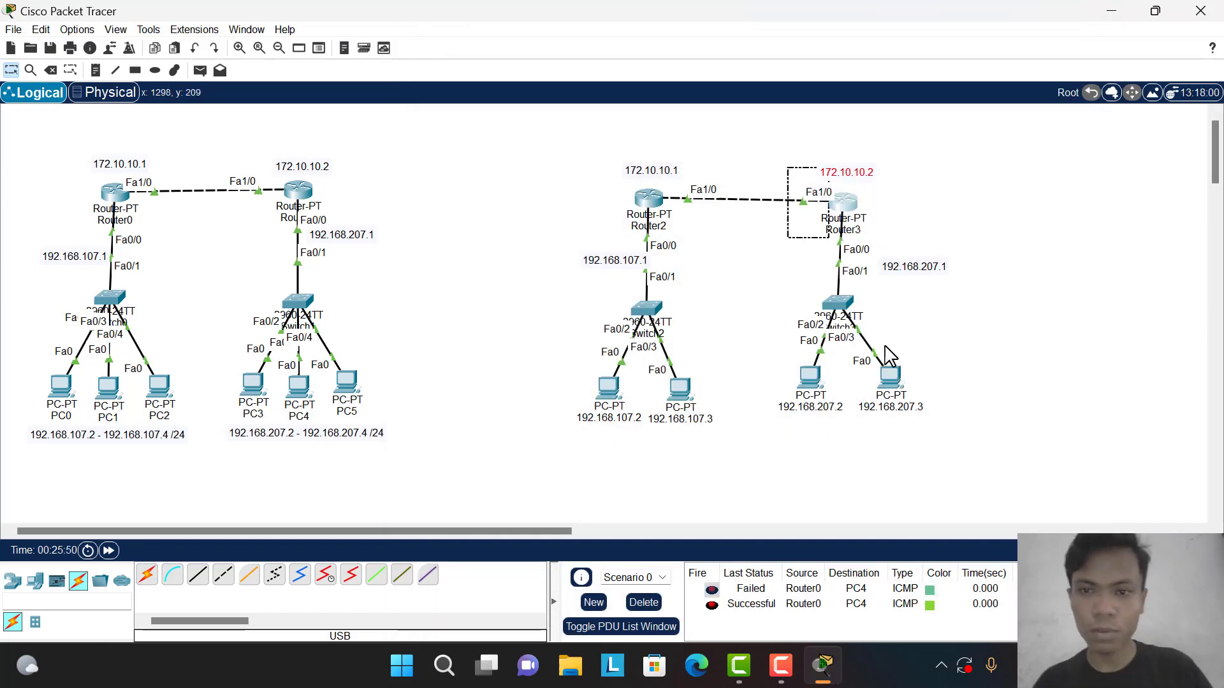
click(962, 440)
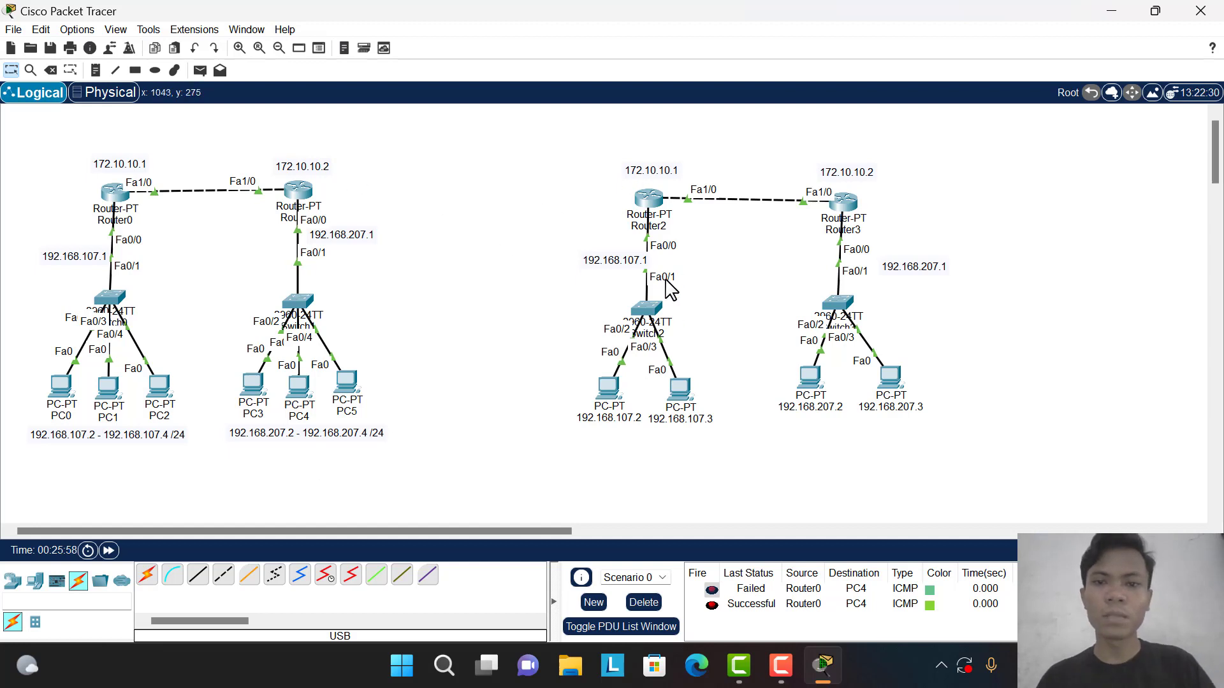
drag(640, 280, 730, 429)
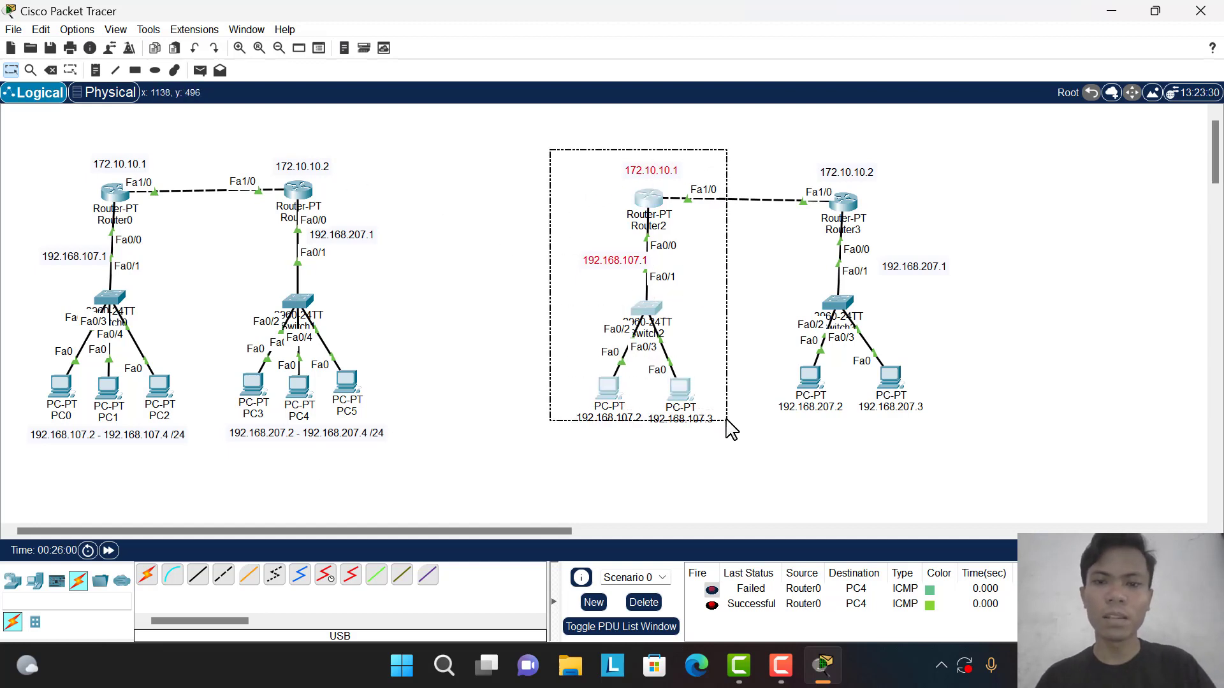
click(808, 145)
drag(803, 136, 931, 429)
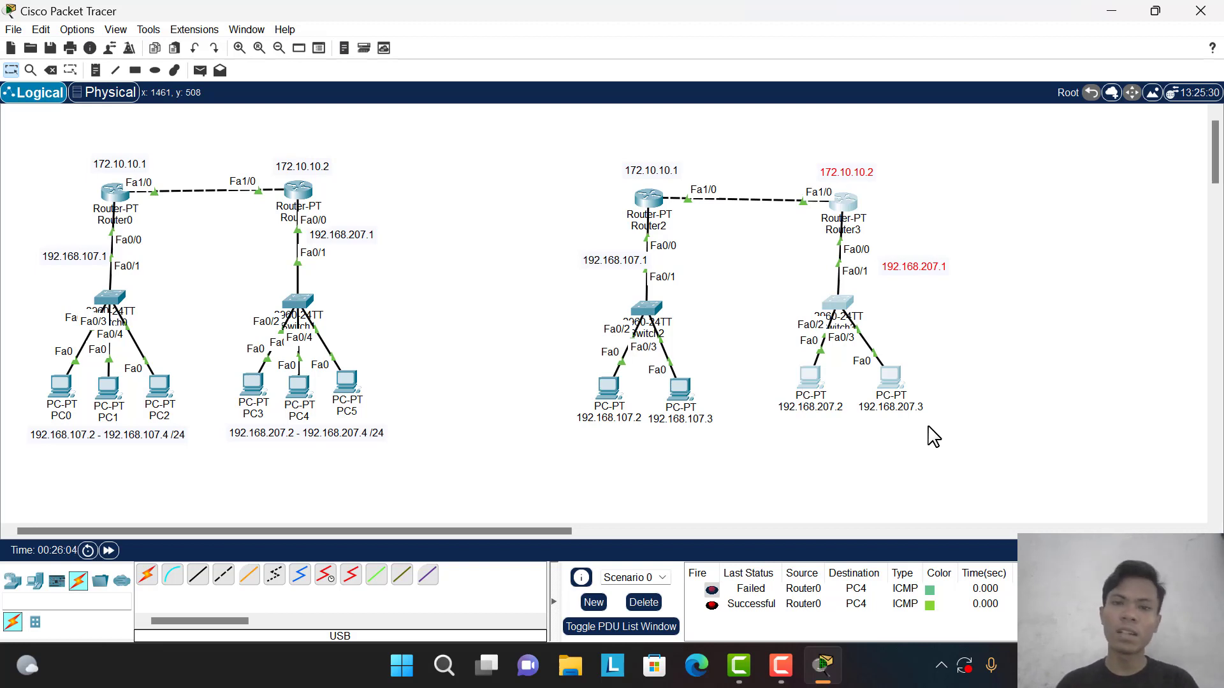
drag(563, 164, 727, 453)
click(745, 445)
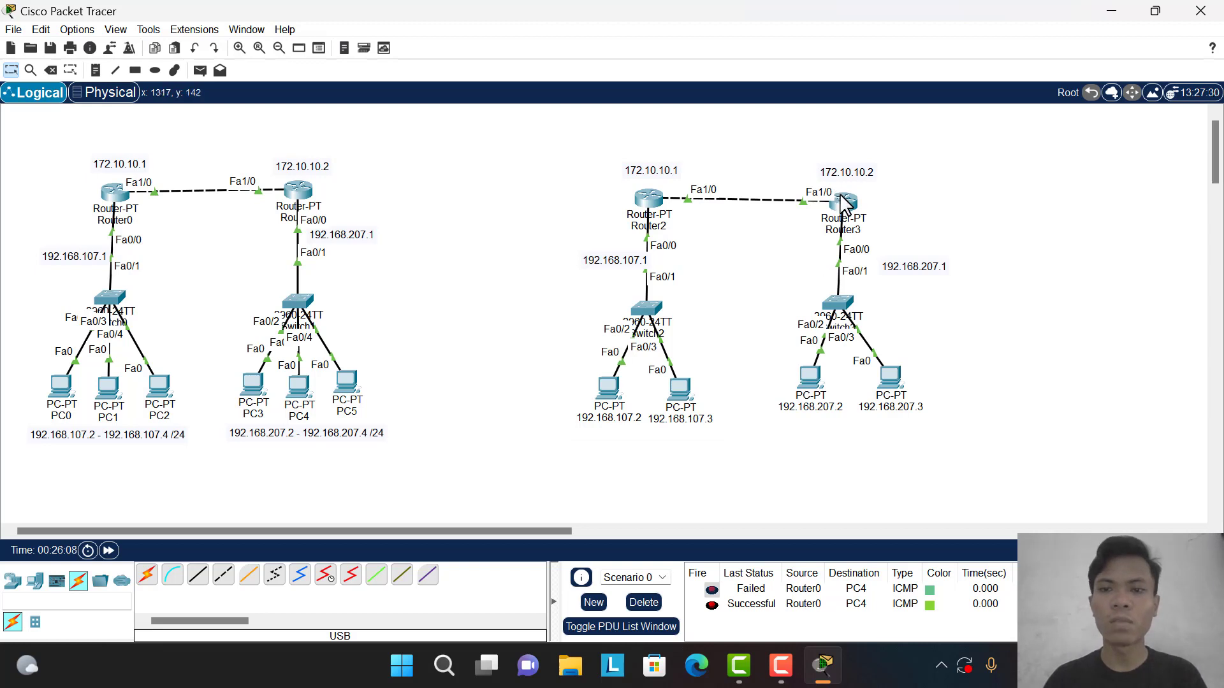
- Nudge Router3 slightly upward so it sits roughly level with Router2, and leave nothing selected
drag(841, 204, 837, 199)
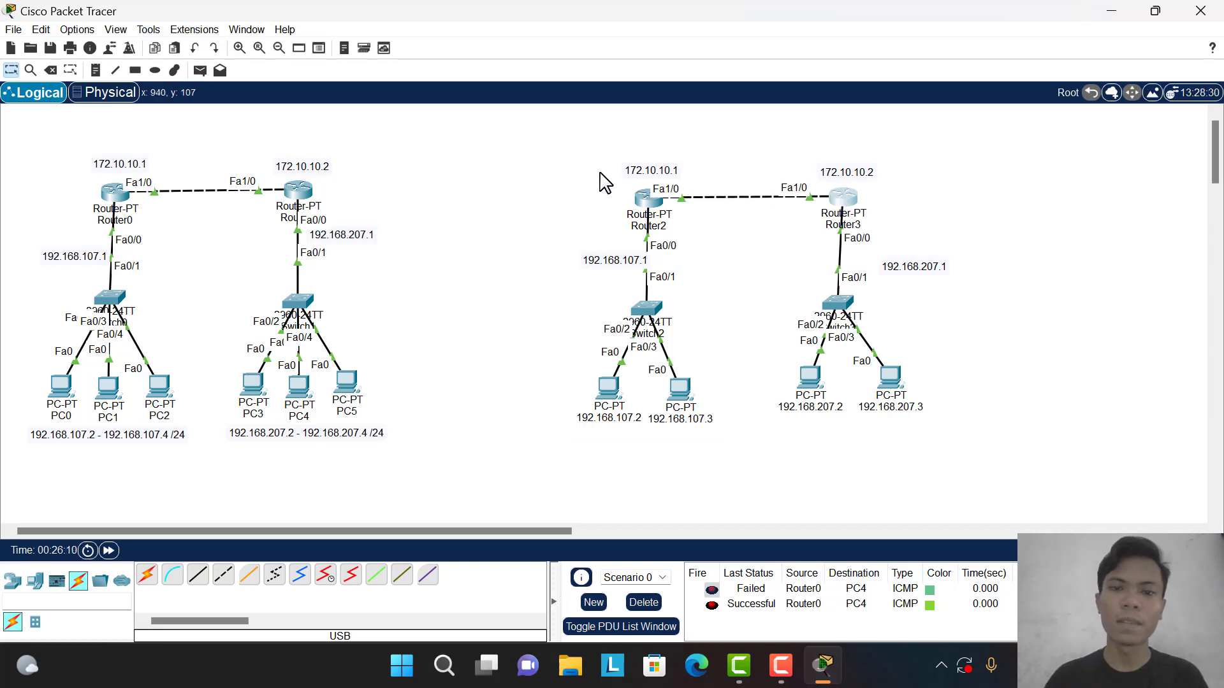
drag(599, 171, 715, 422)
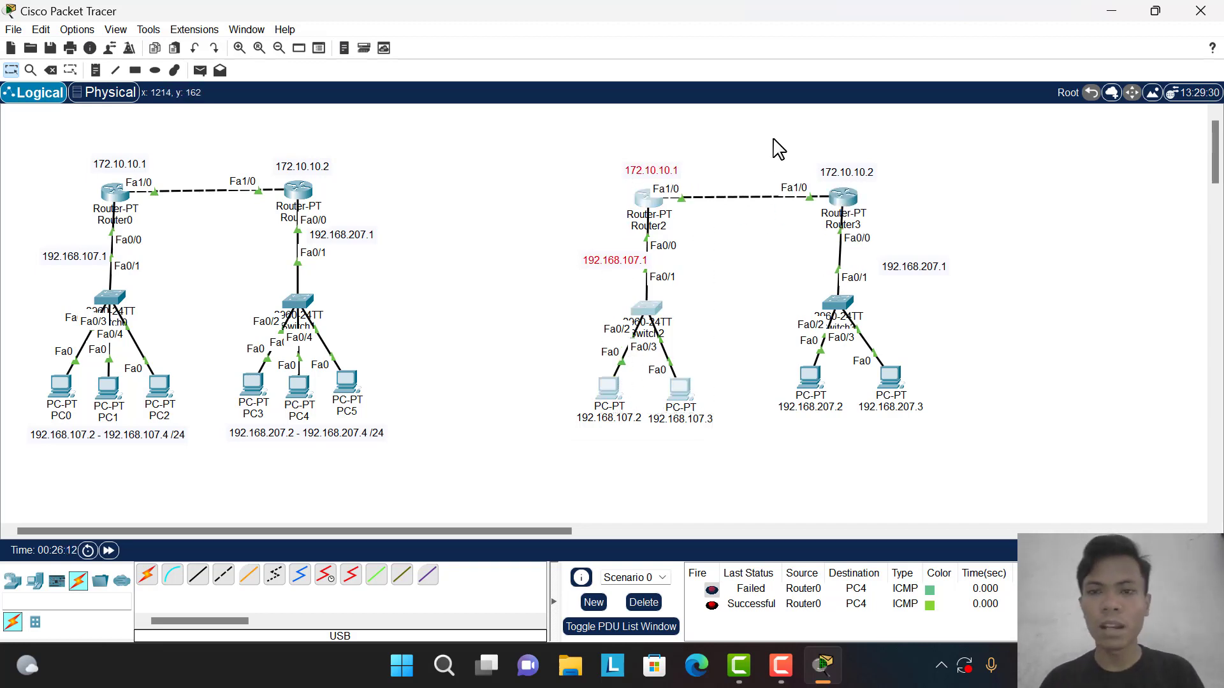
drag(762, 123, 902, 408)
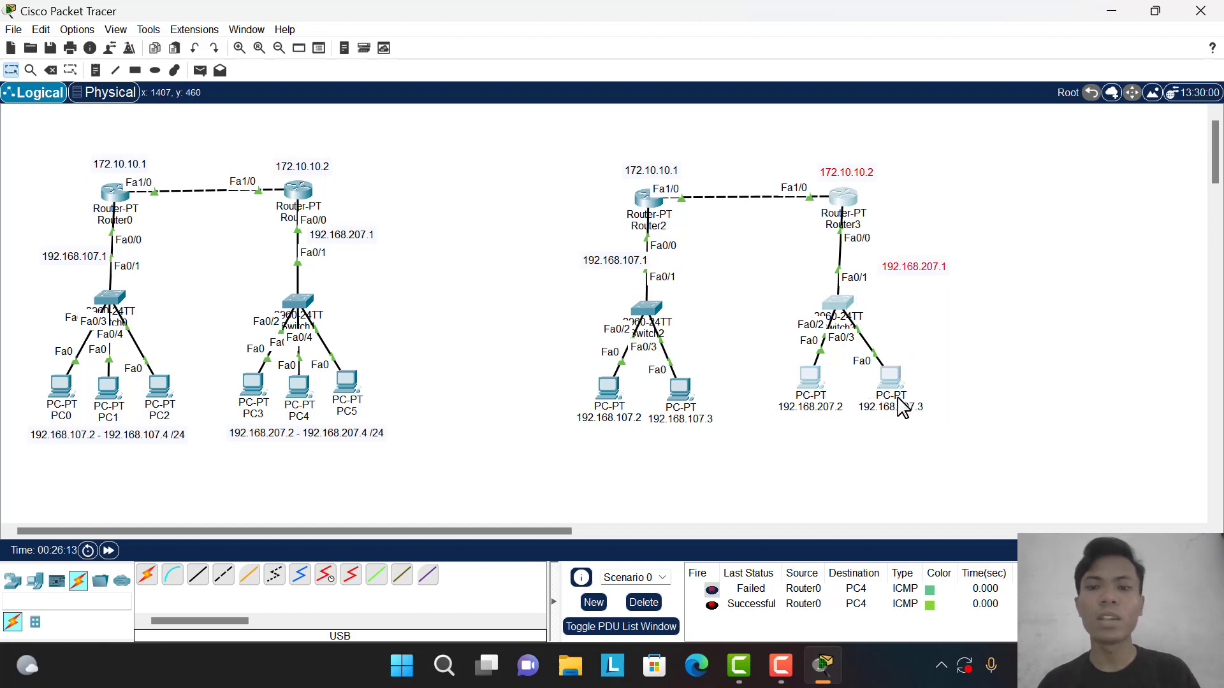
click(781, 312)
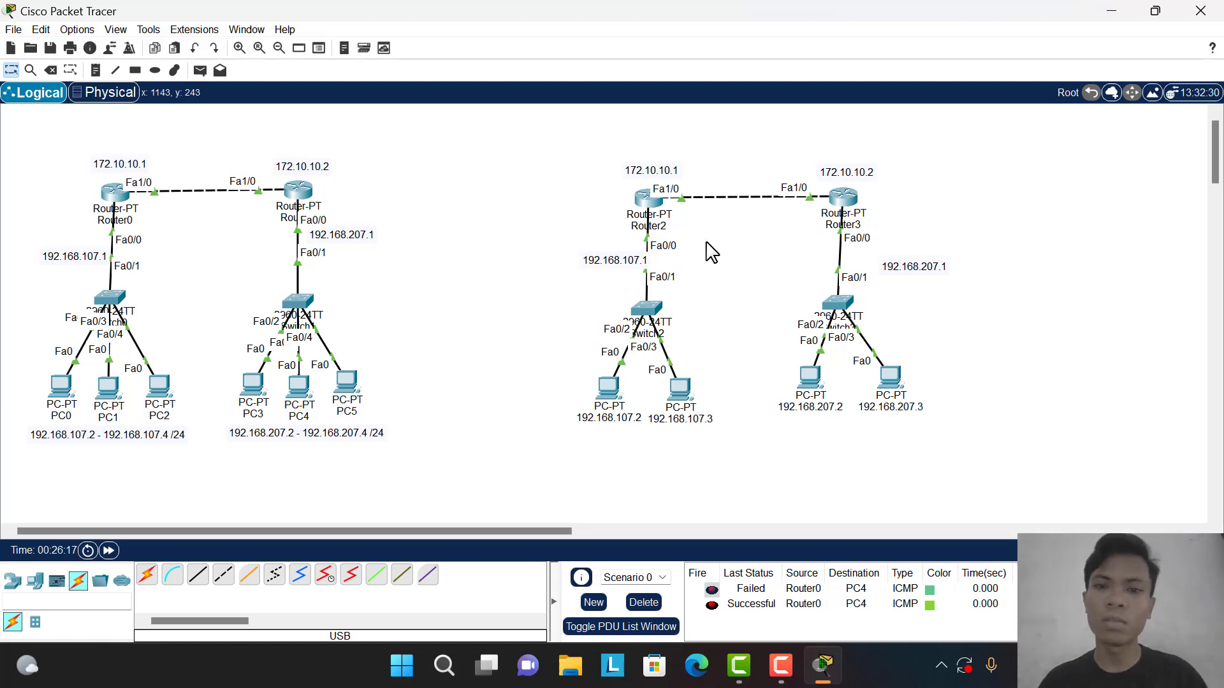
- Start a static route on Router2 with network 192.168.207.0 and mask 255.255.255.0
click(643, 202)
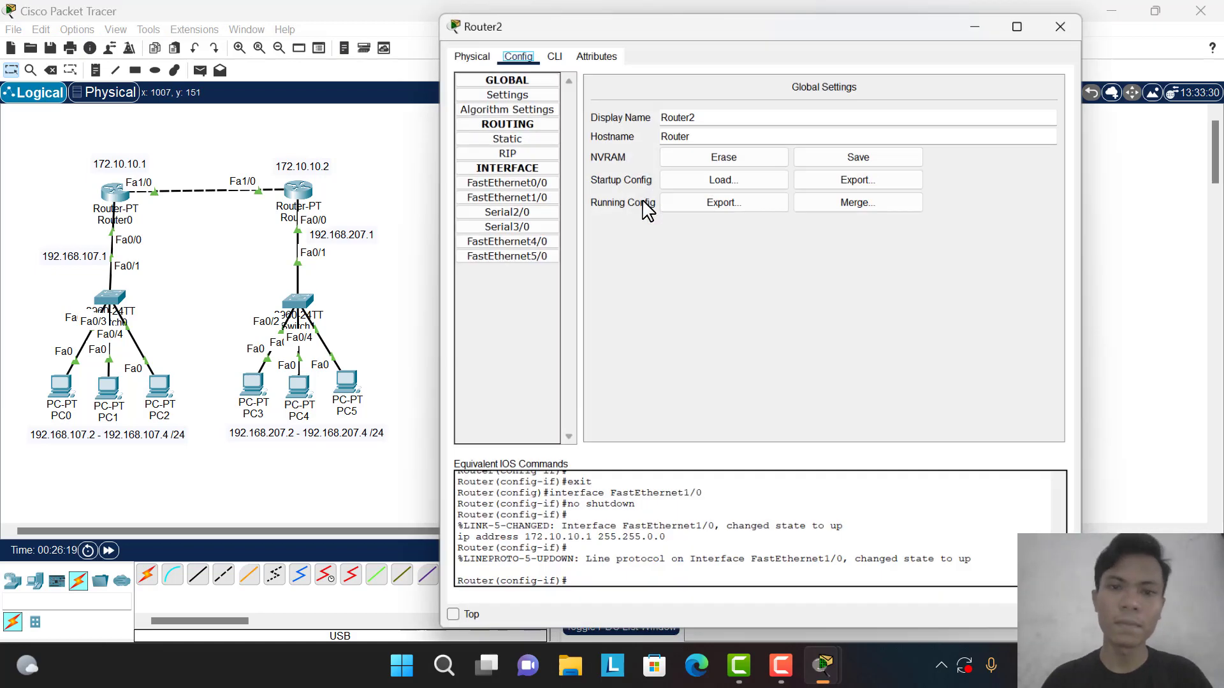
click(529, 133)
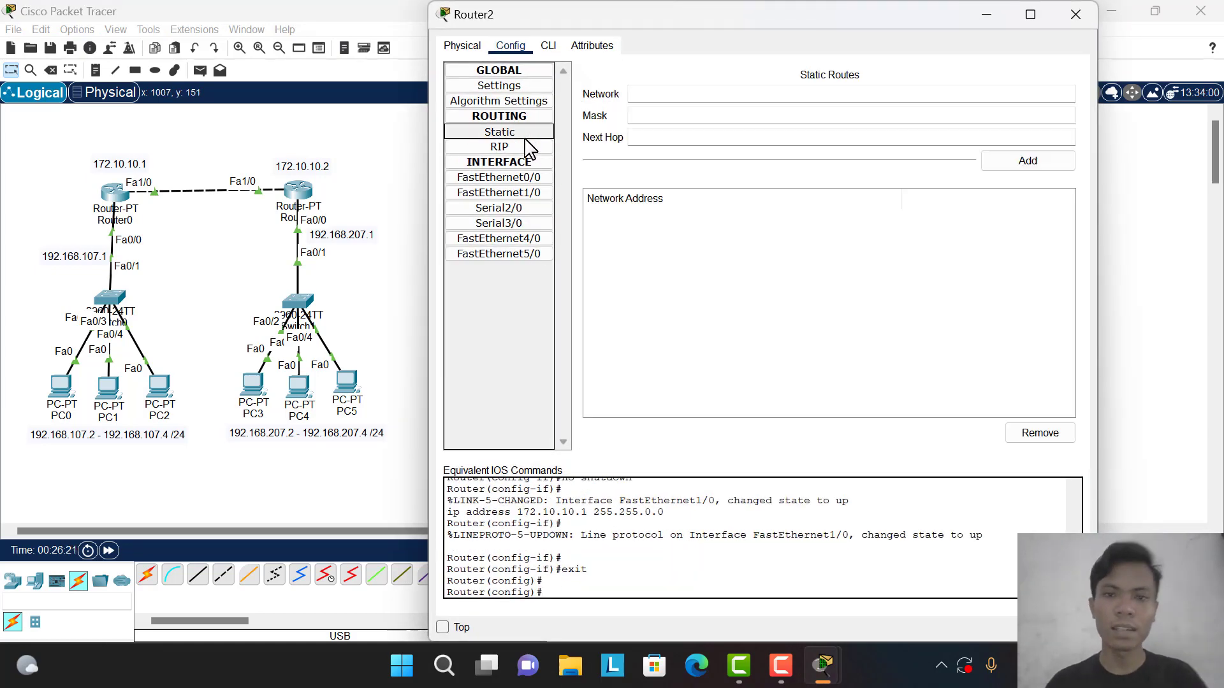
click(689, 101)
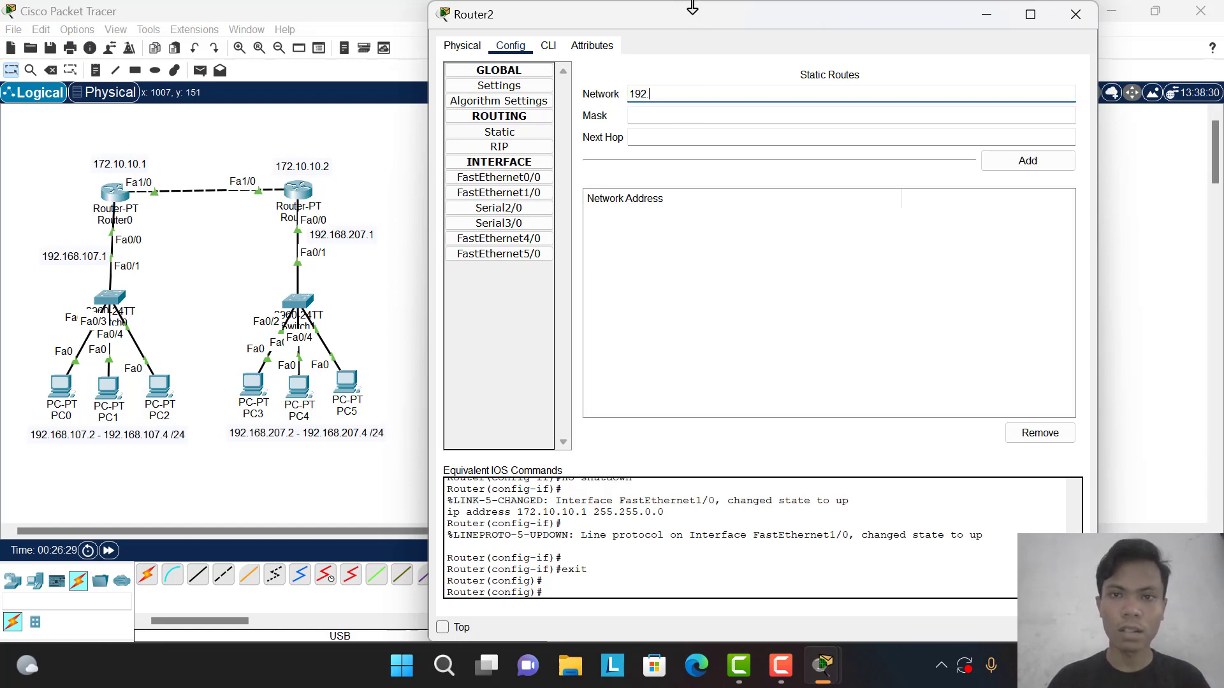
drag(691, 5, 688, 365)
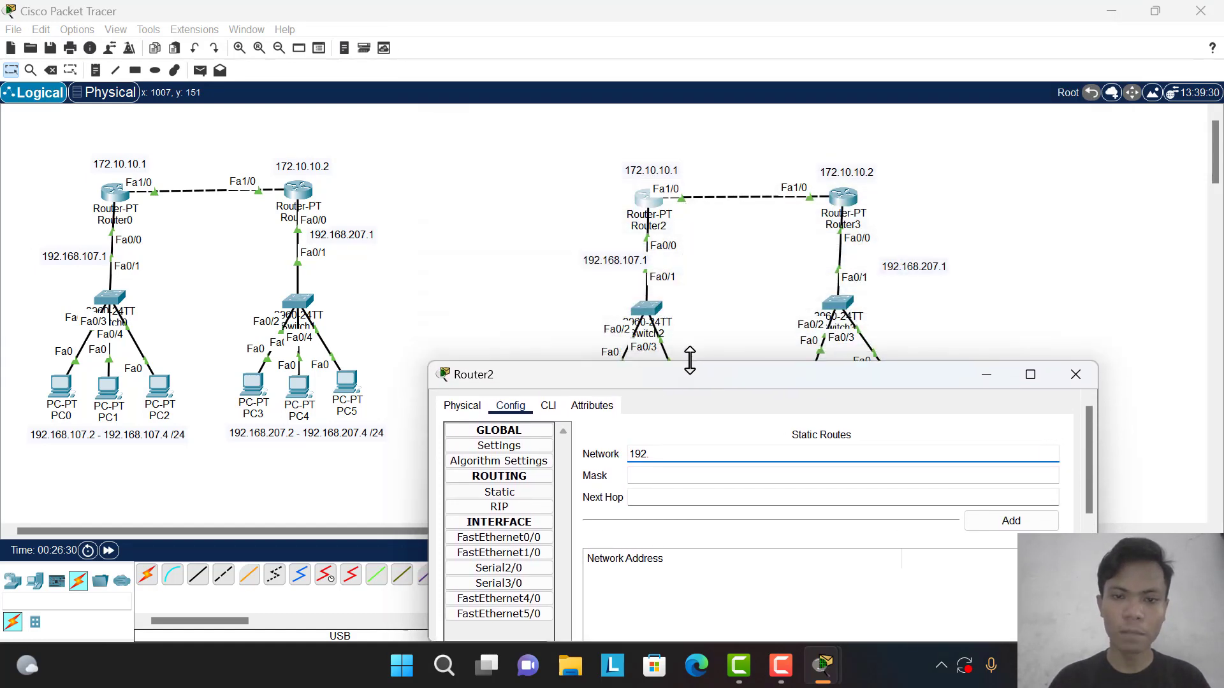
scroll(656, 316, down, 1)
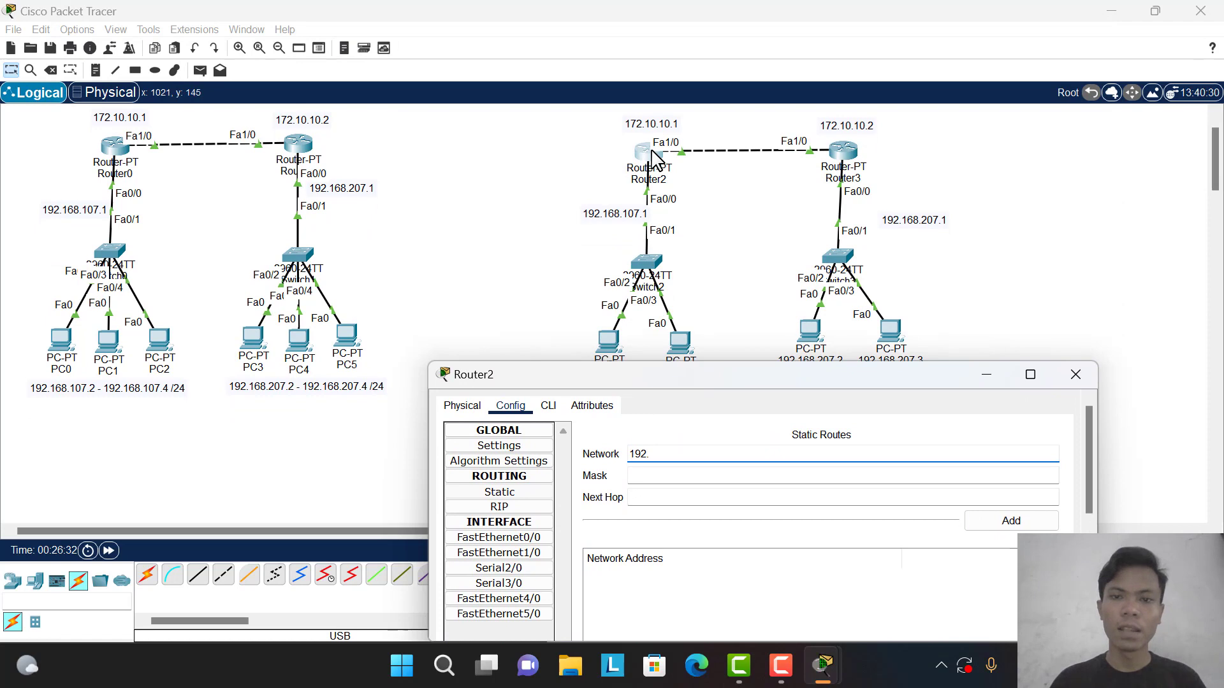
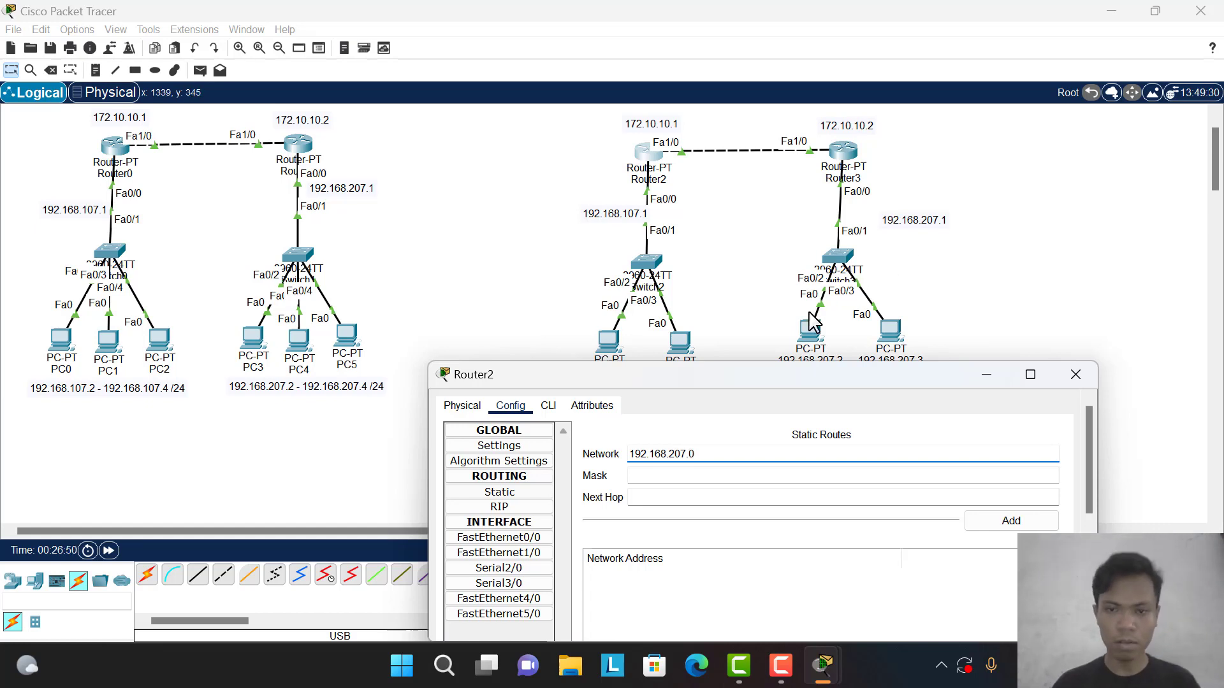
click(692, 478)
text(2)
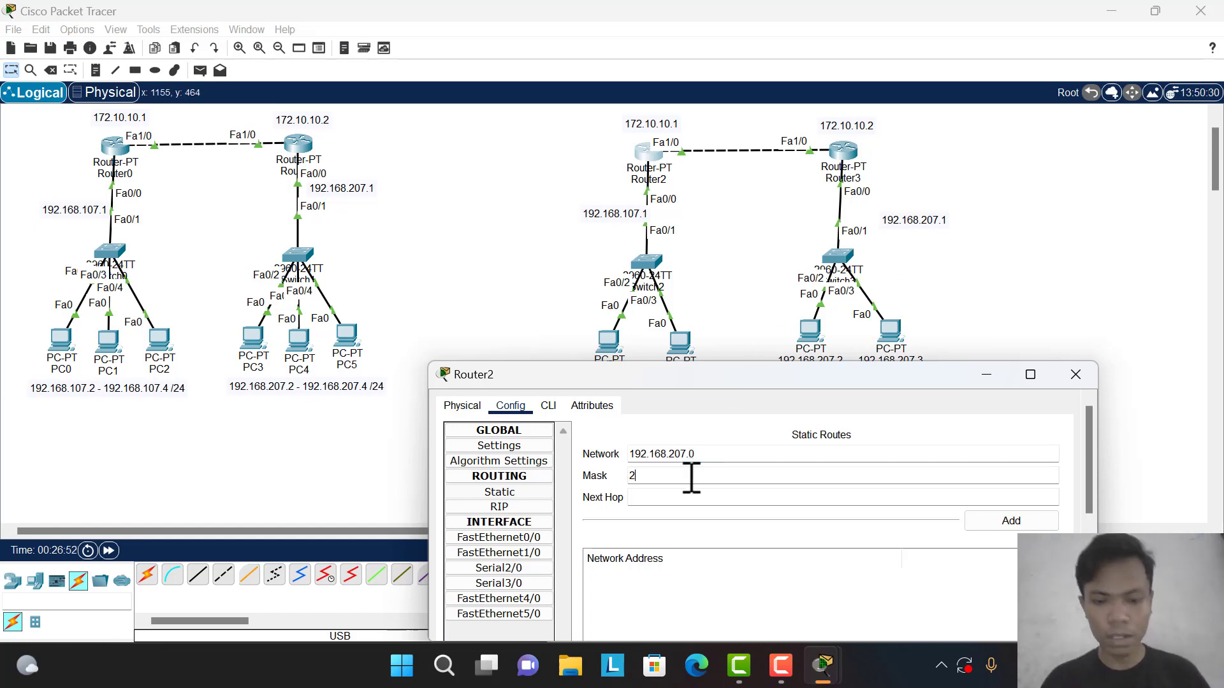
text(55.255.255.0)
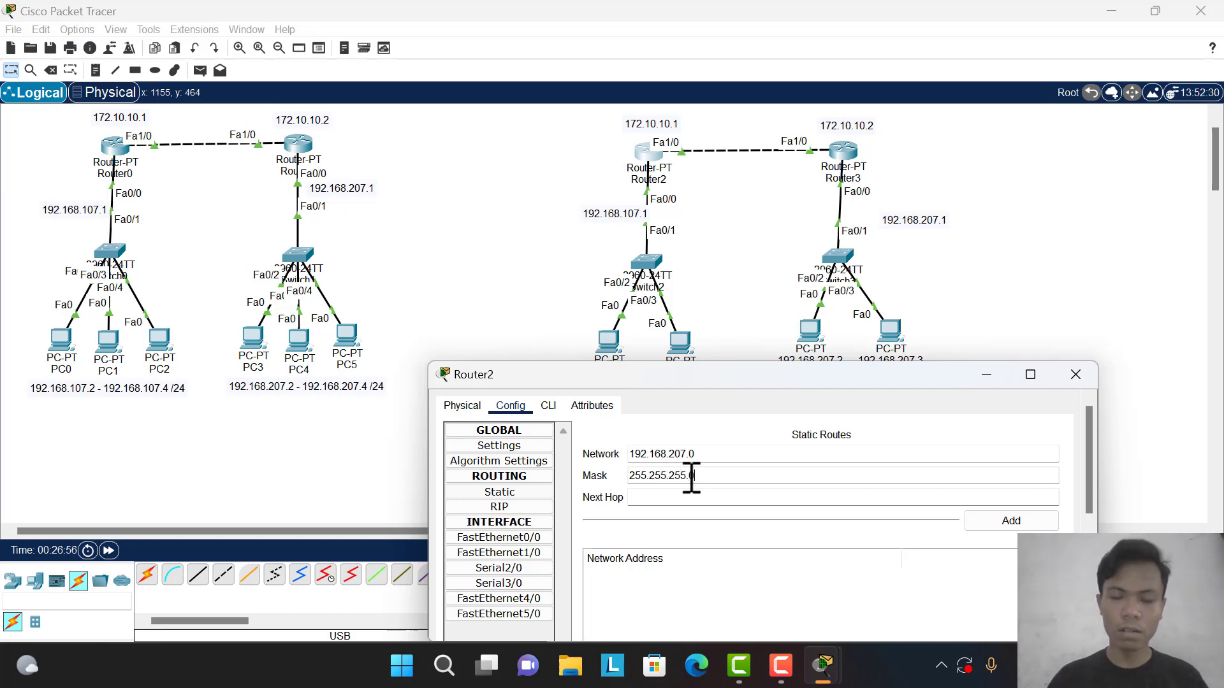
- Set the route's next hop to 172.10.10.2, add the route to Router2 and close its window
click(658, 504)
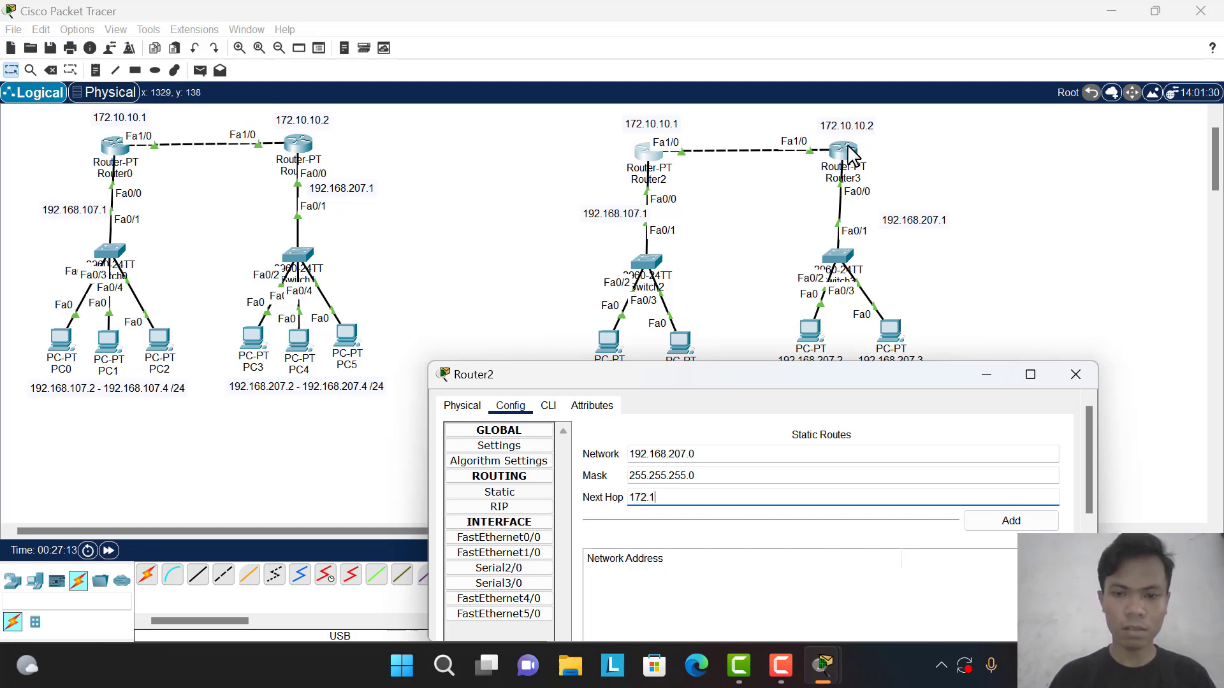
text(0.10.2)
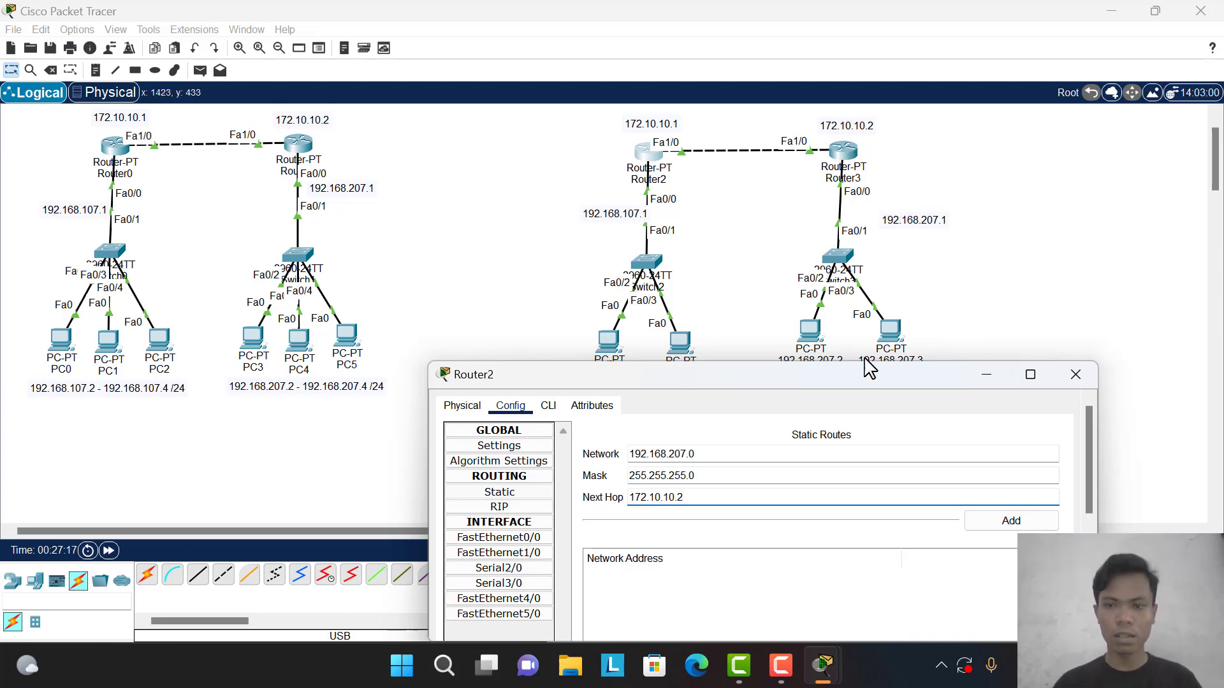
drag(821, 384, 843, 255)
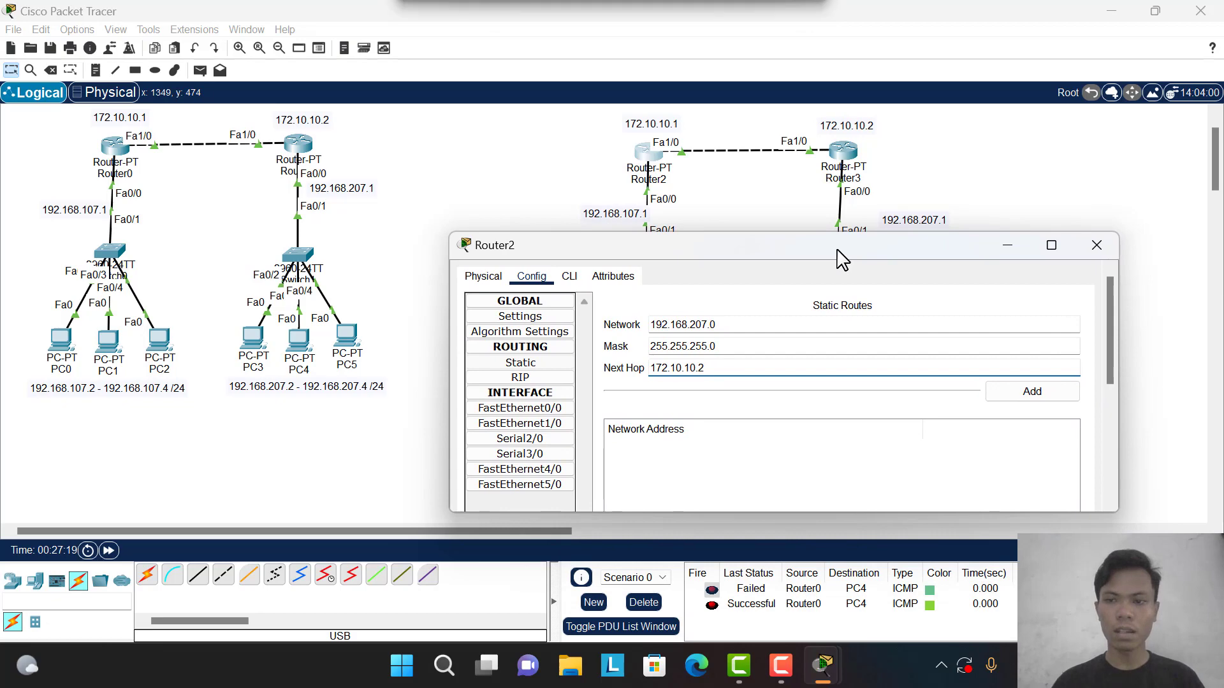
click(1011, 395)
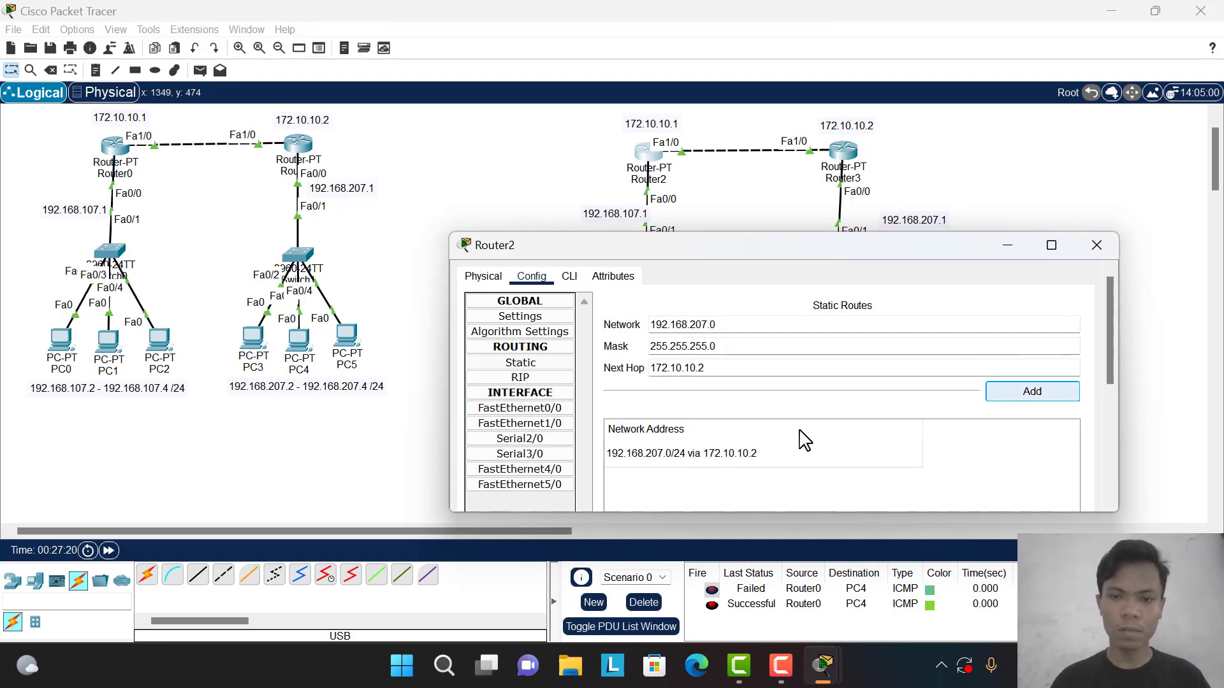
click(1098, 247)
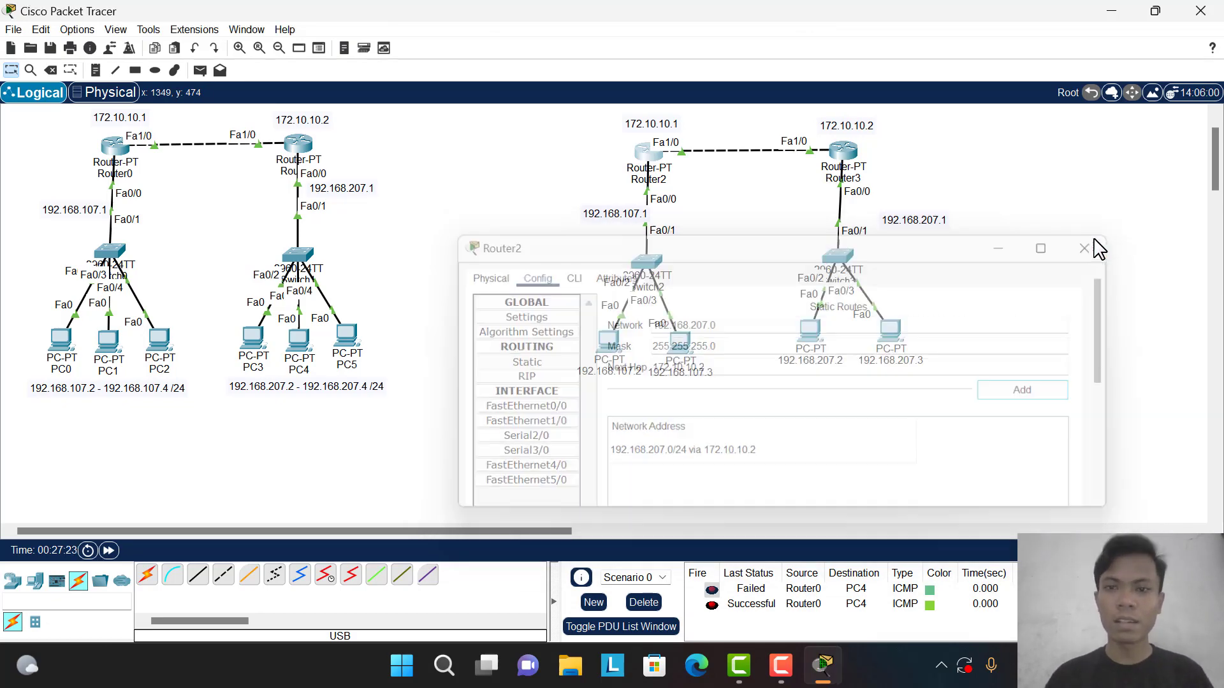
- Start a static route on Router3 with network 192.168.107.0 and mask 255.255.255.0
click(856, 163)
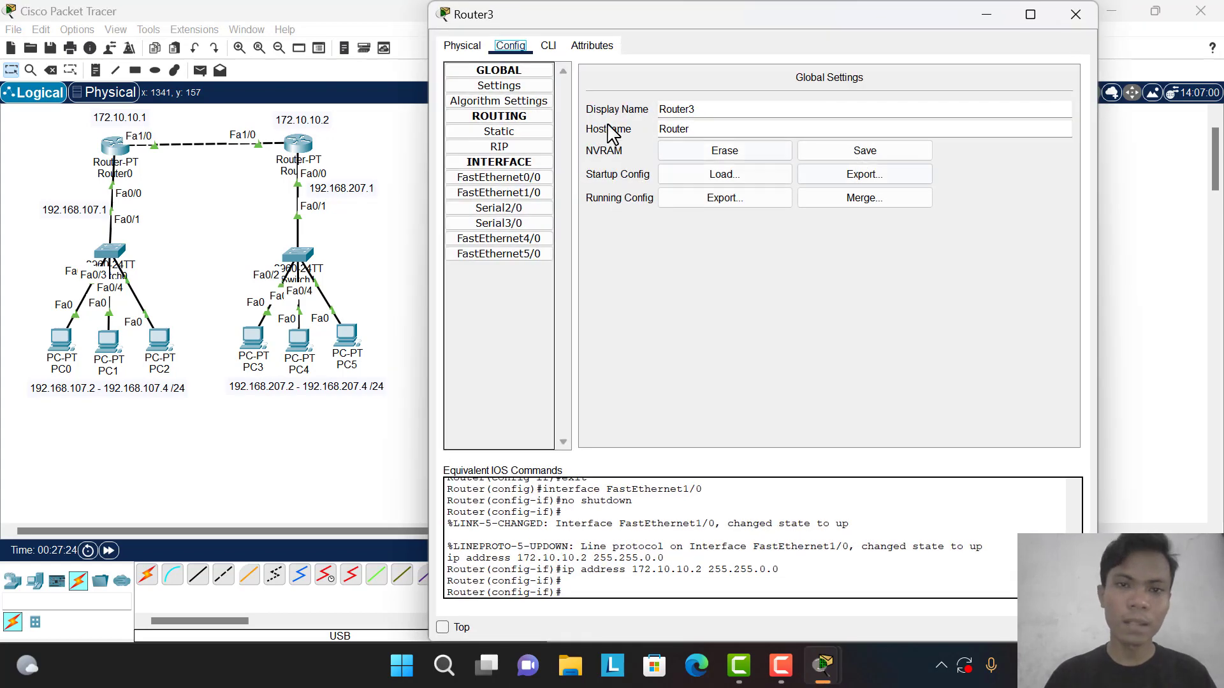
click(499, 132)
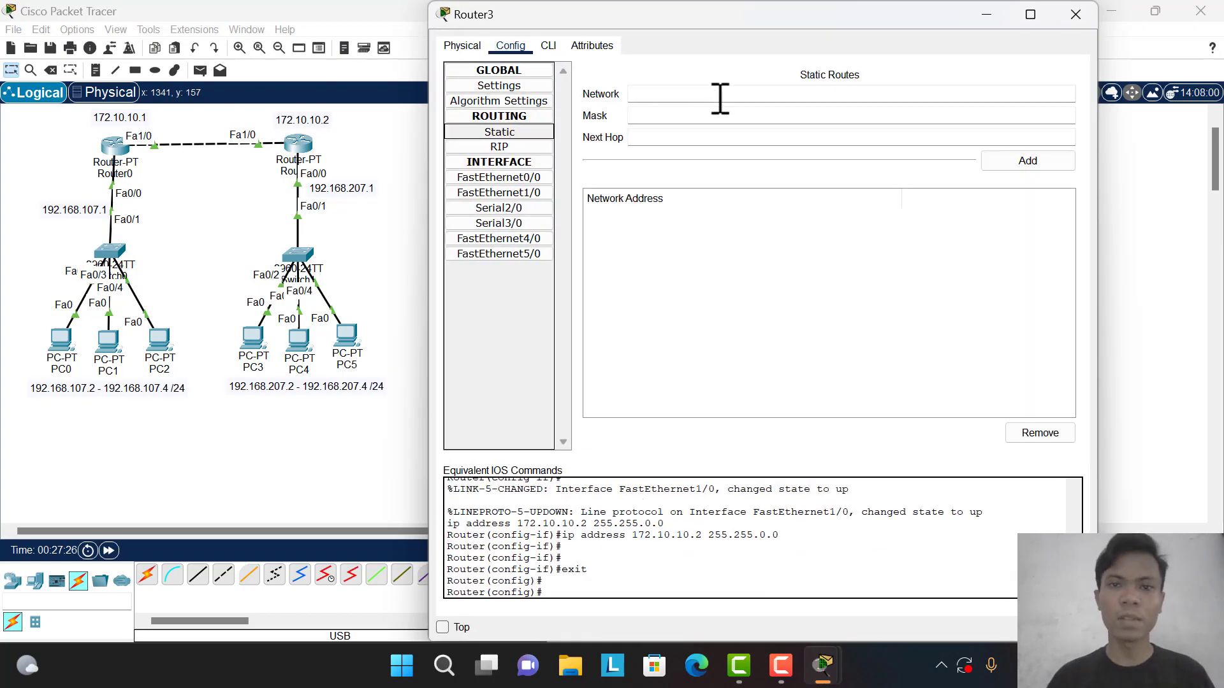
drag(693, 8, 705, 272)
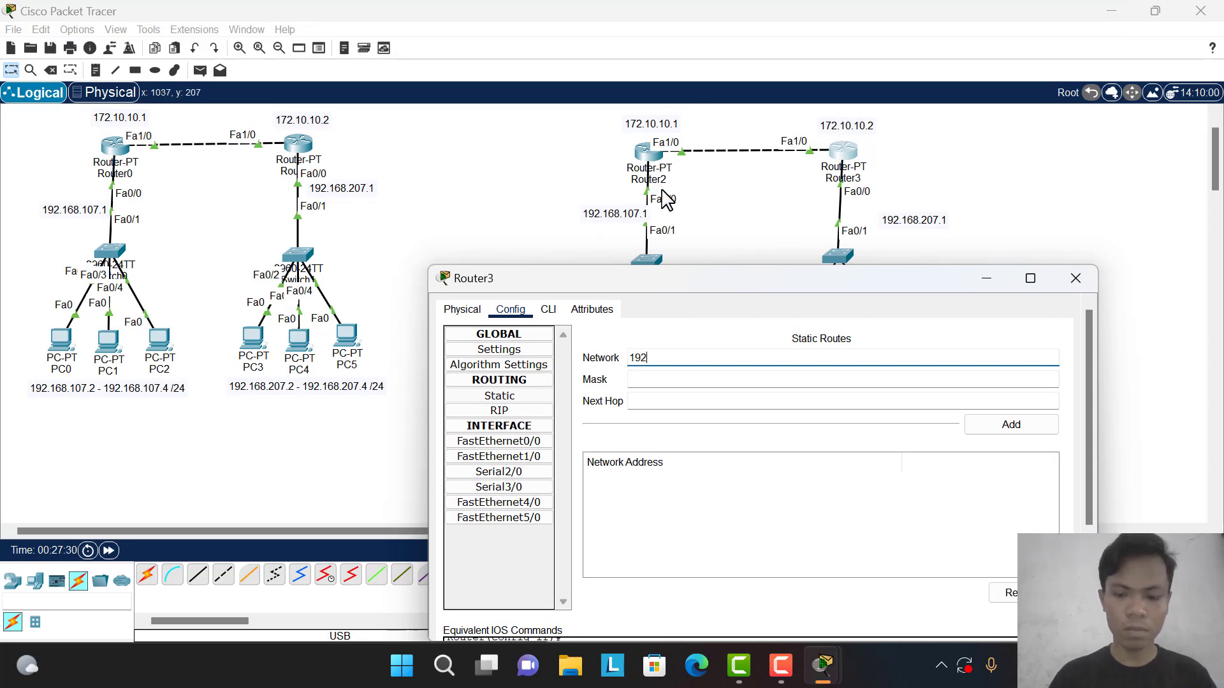
text(192.168)
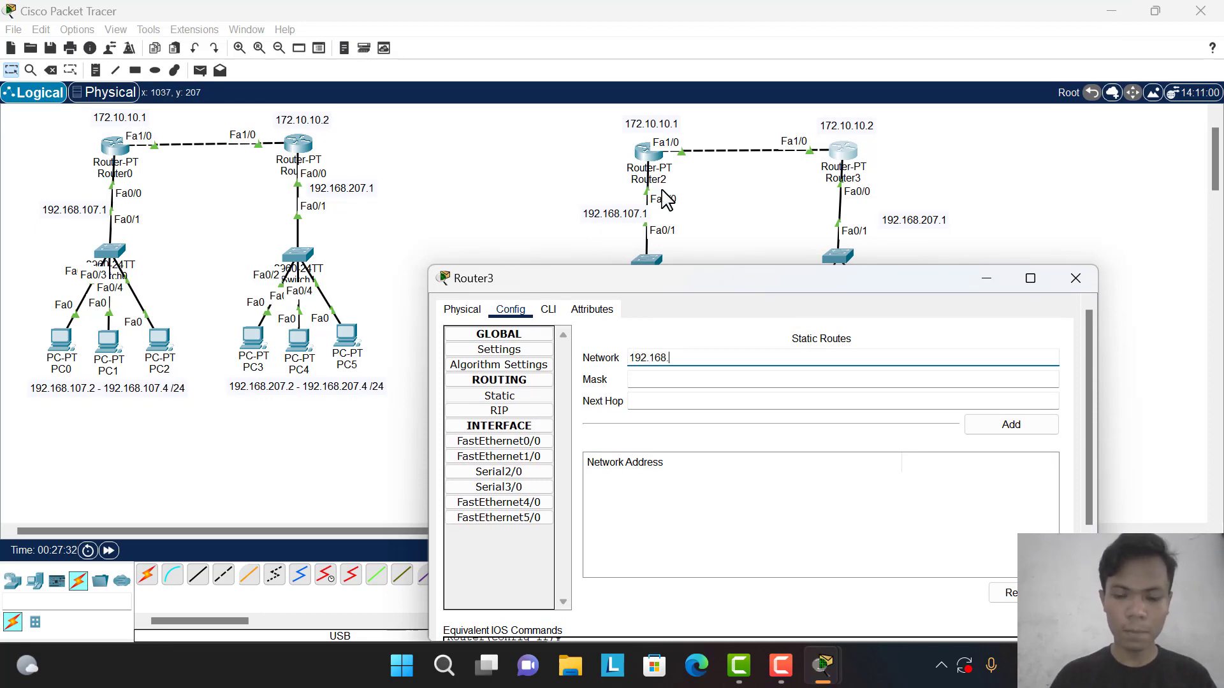
text(.10)
key(BackSpace)
text(107)
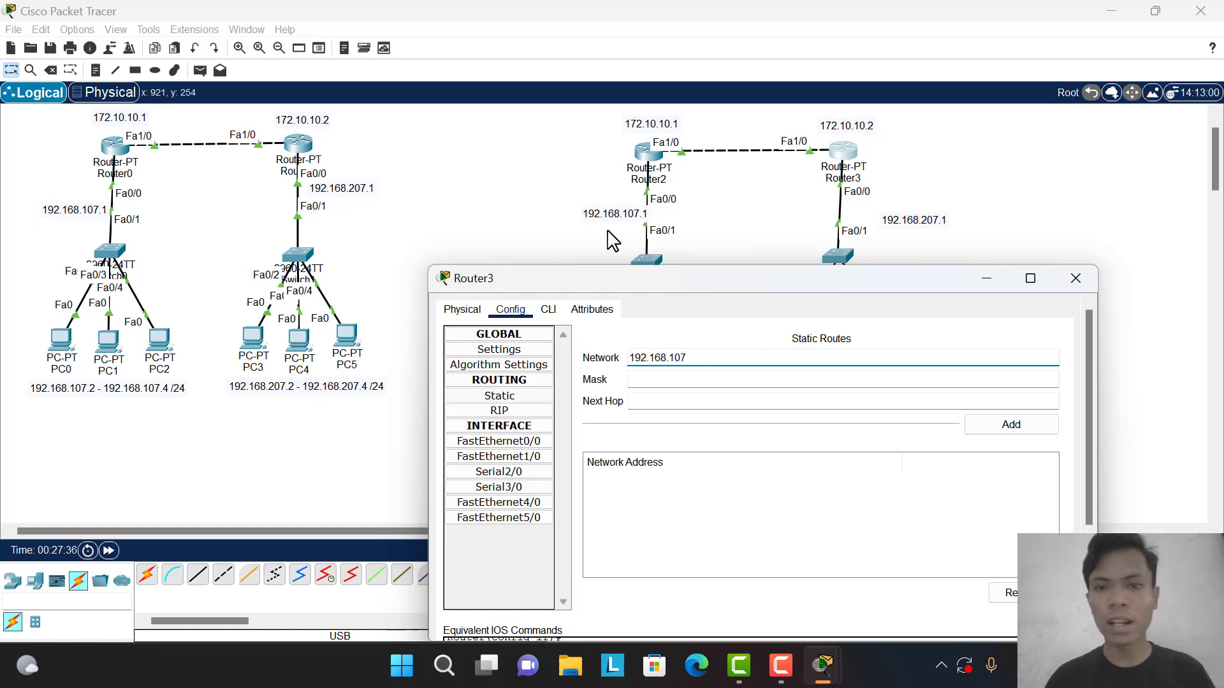
scroll(683, 246, down, 1)
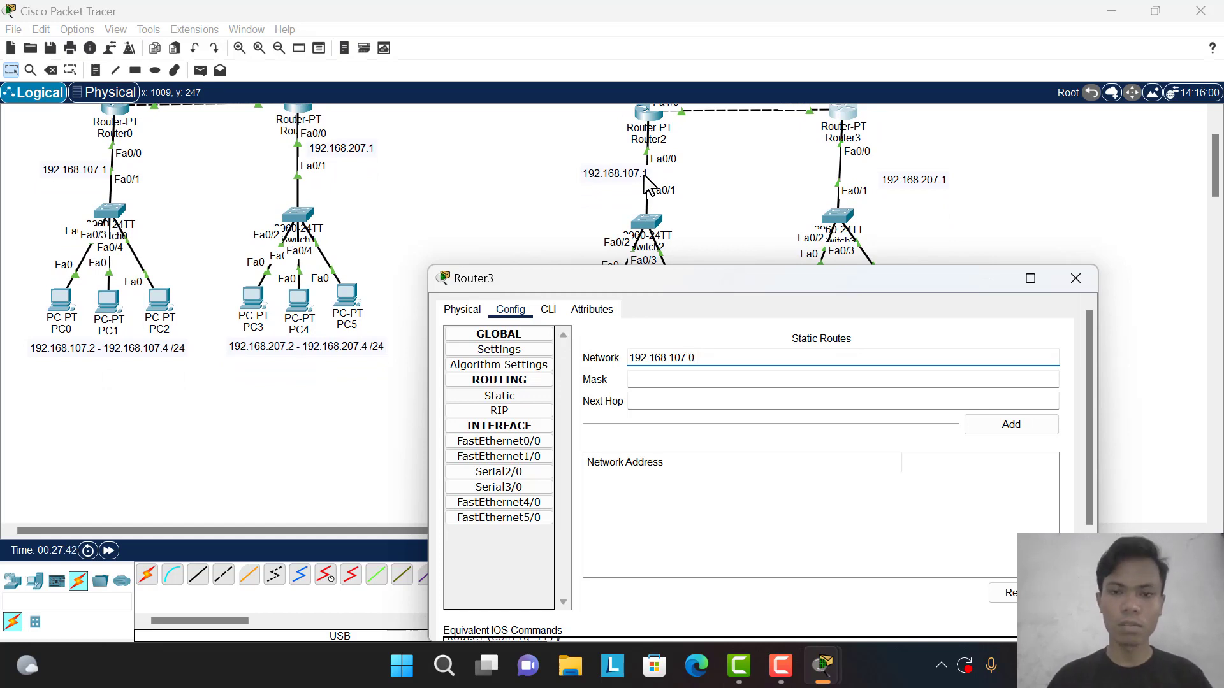
key(Tab)
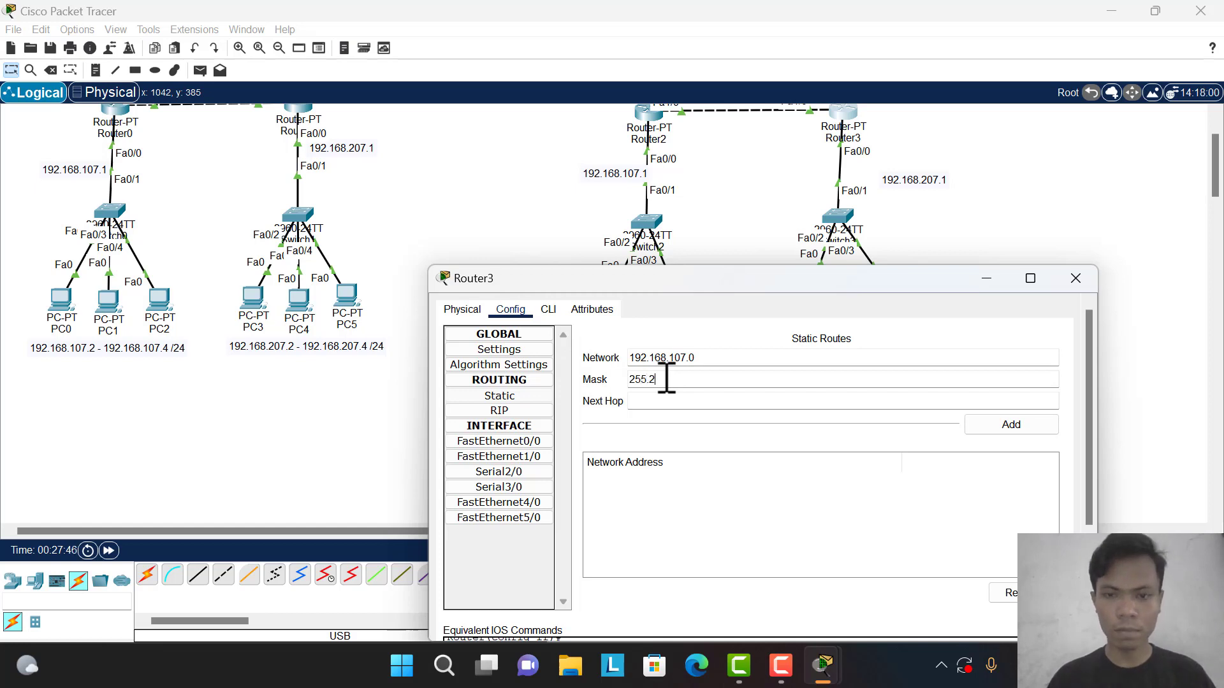
click(666, 378)
text(255.255.255.0)
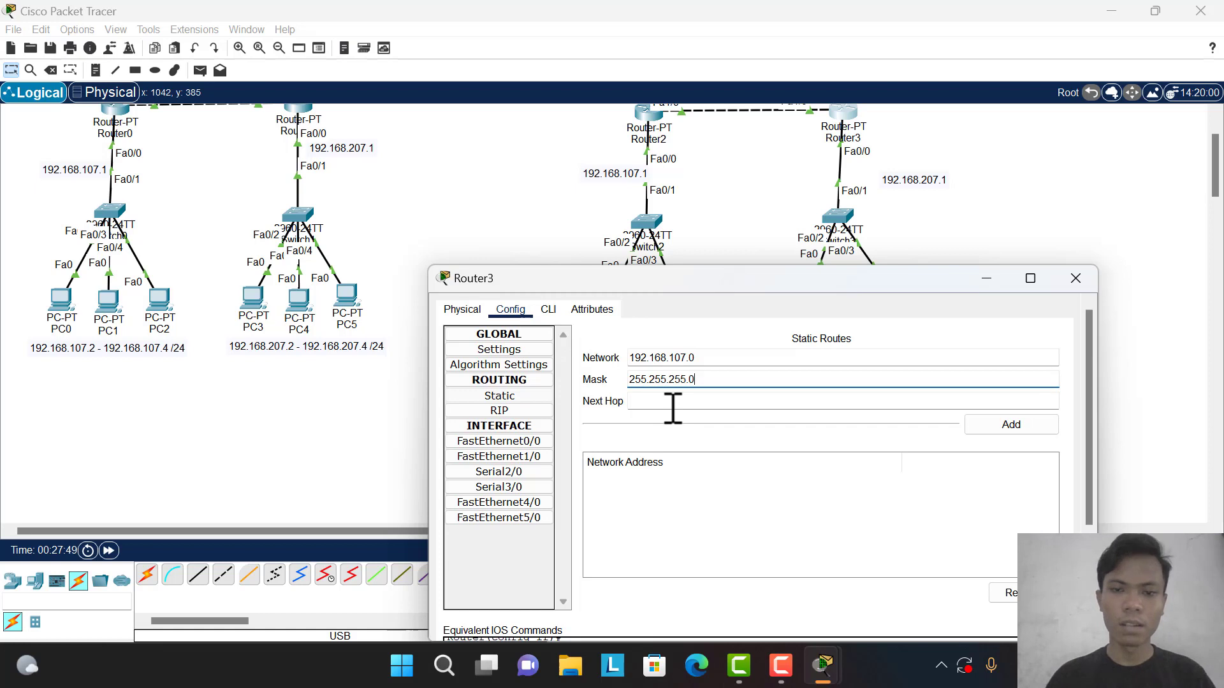
- Set the route's next hop to 172.10.10.1 and try to add the route to Router3
click(667, 401)
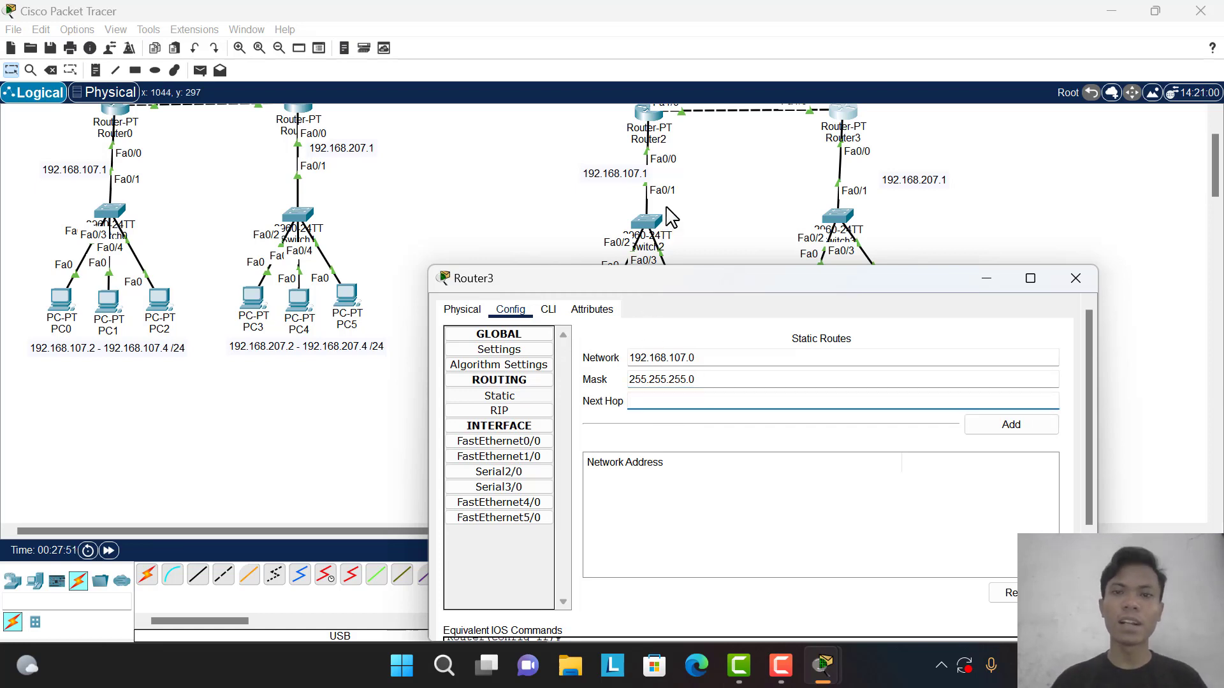
scroll(667, 220, up, 1)
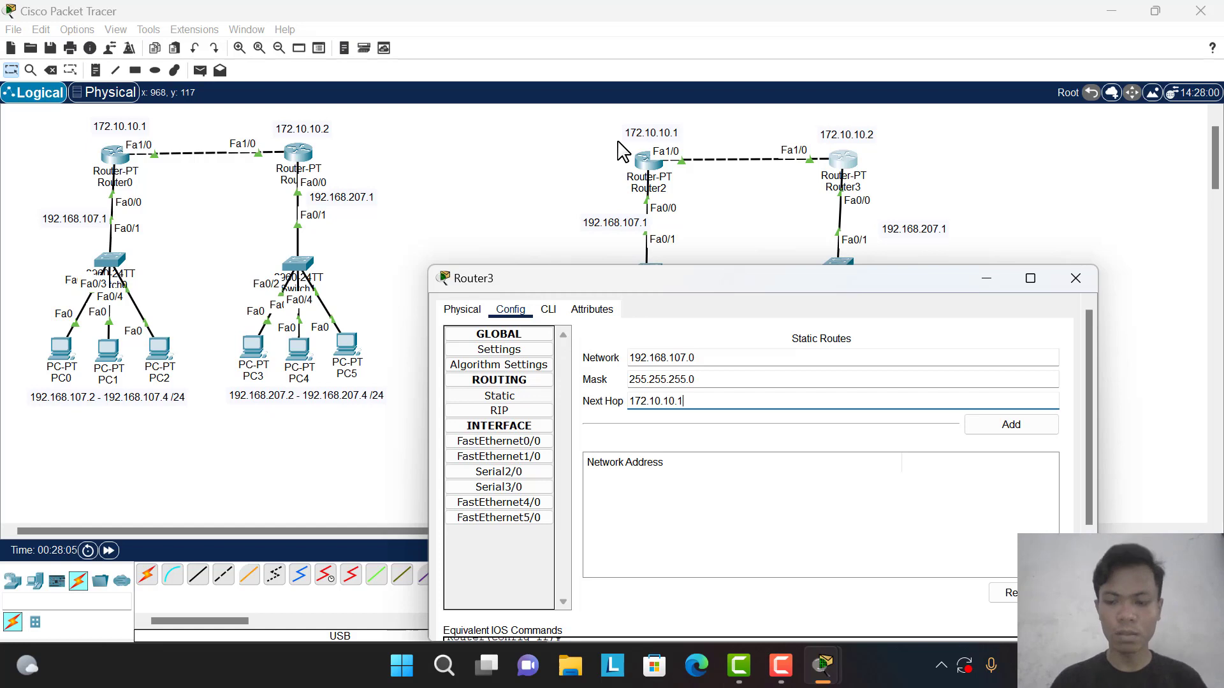
click(1032, 427)
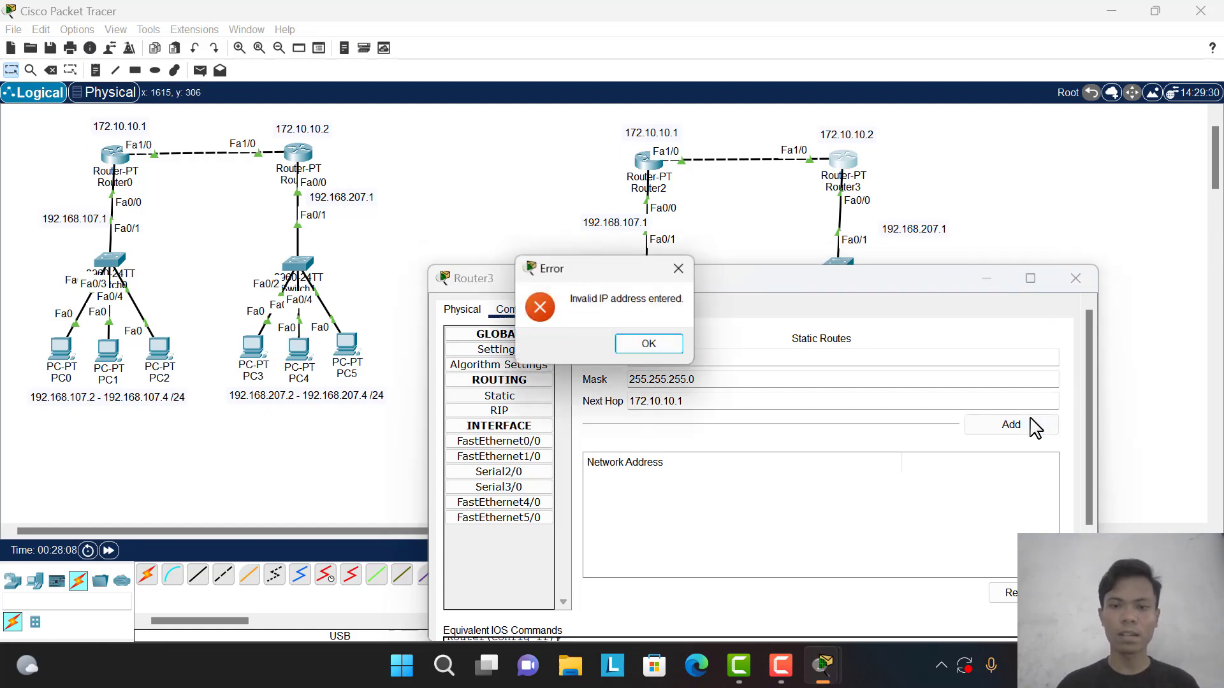
click(676, 354)
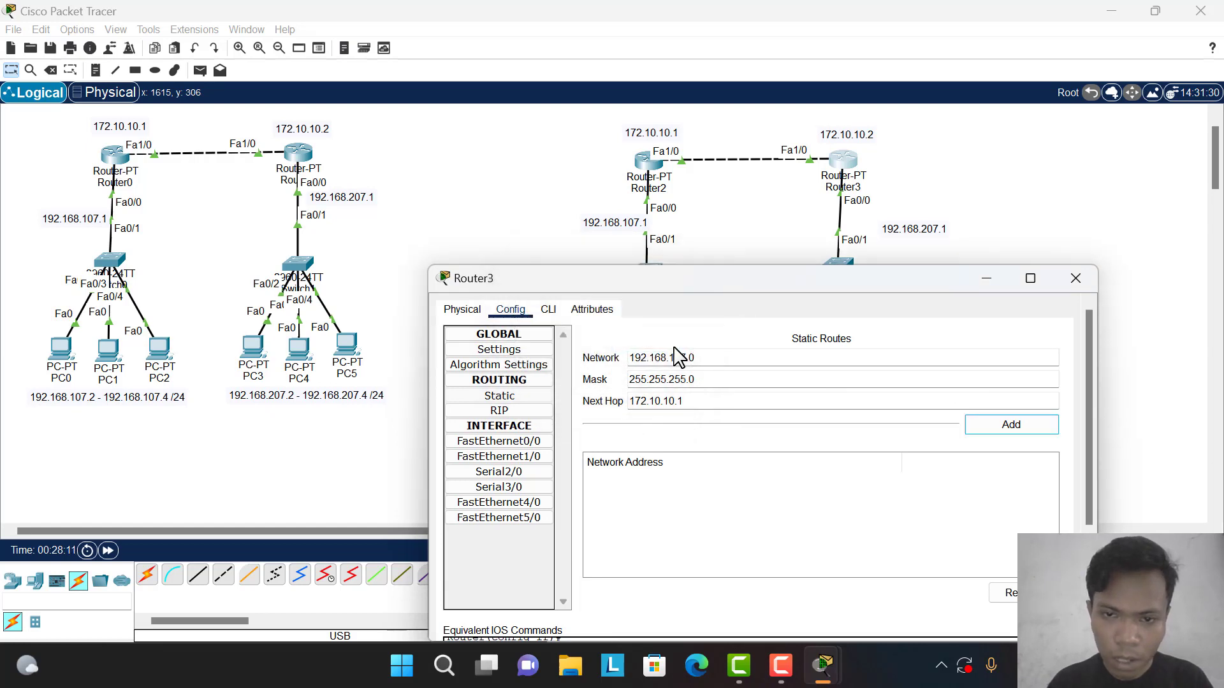
- Recheck the route entries on Router3 and try once more to add the static route
click(698, 403)
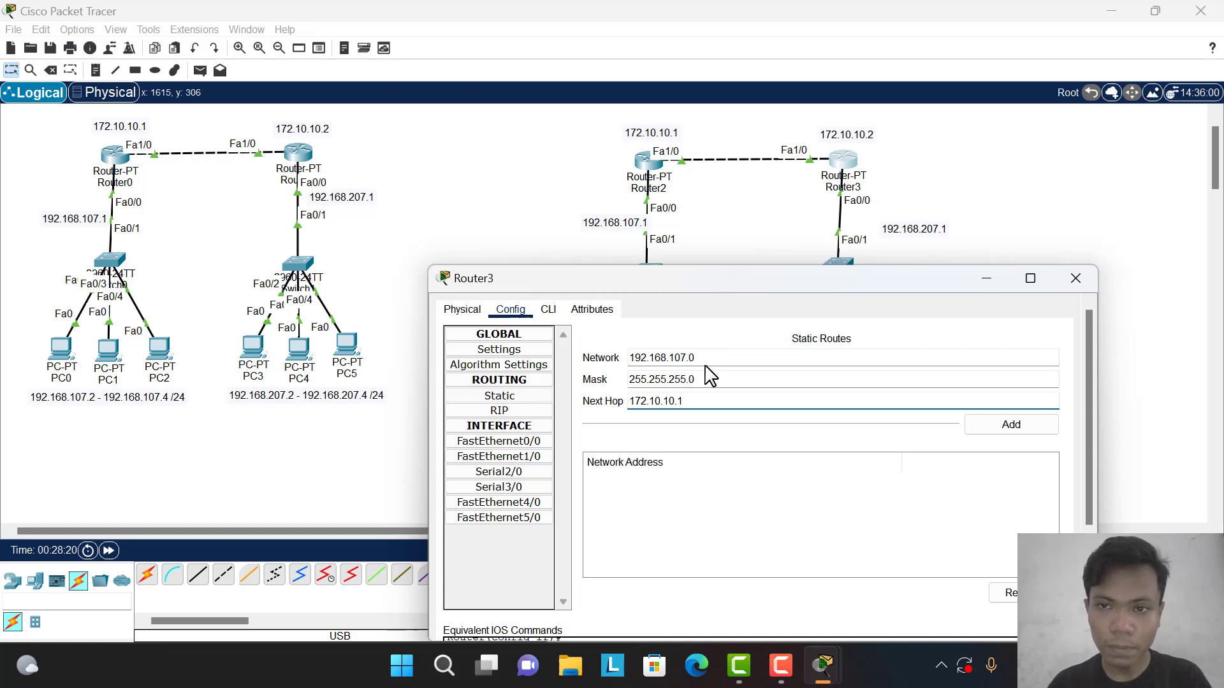
key(Tab)
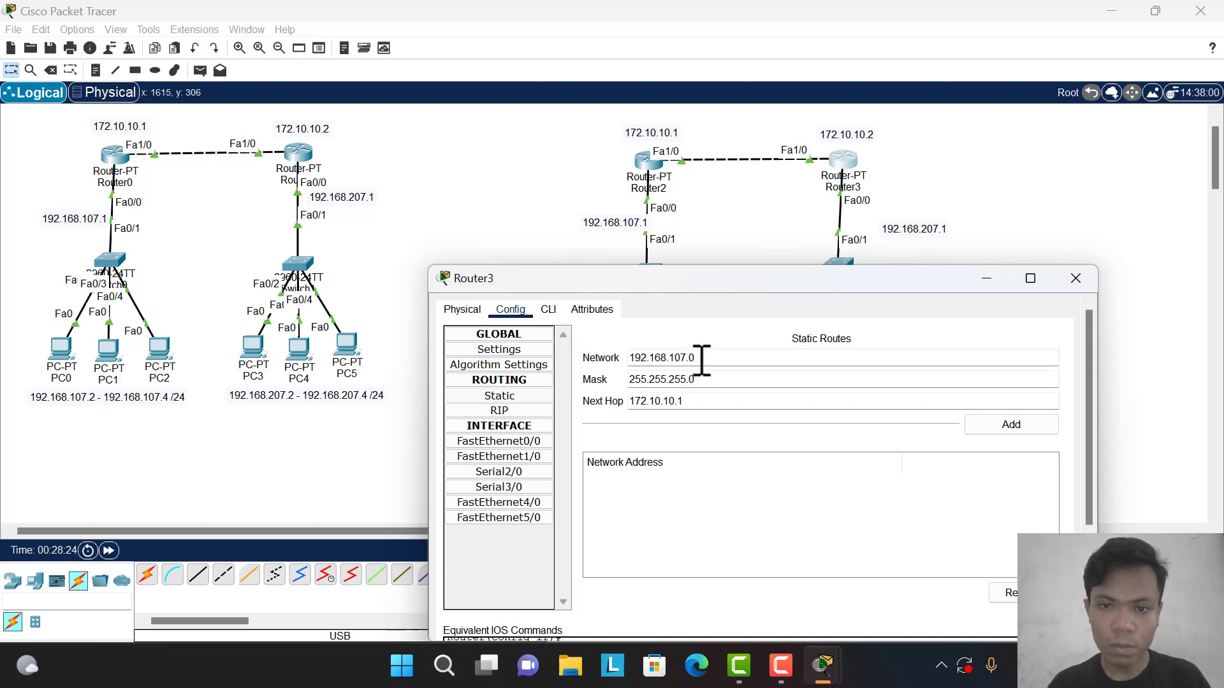
click(700, 360)
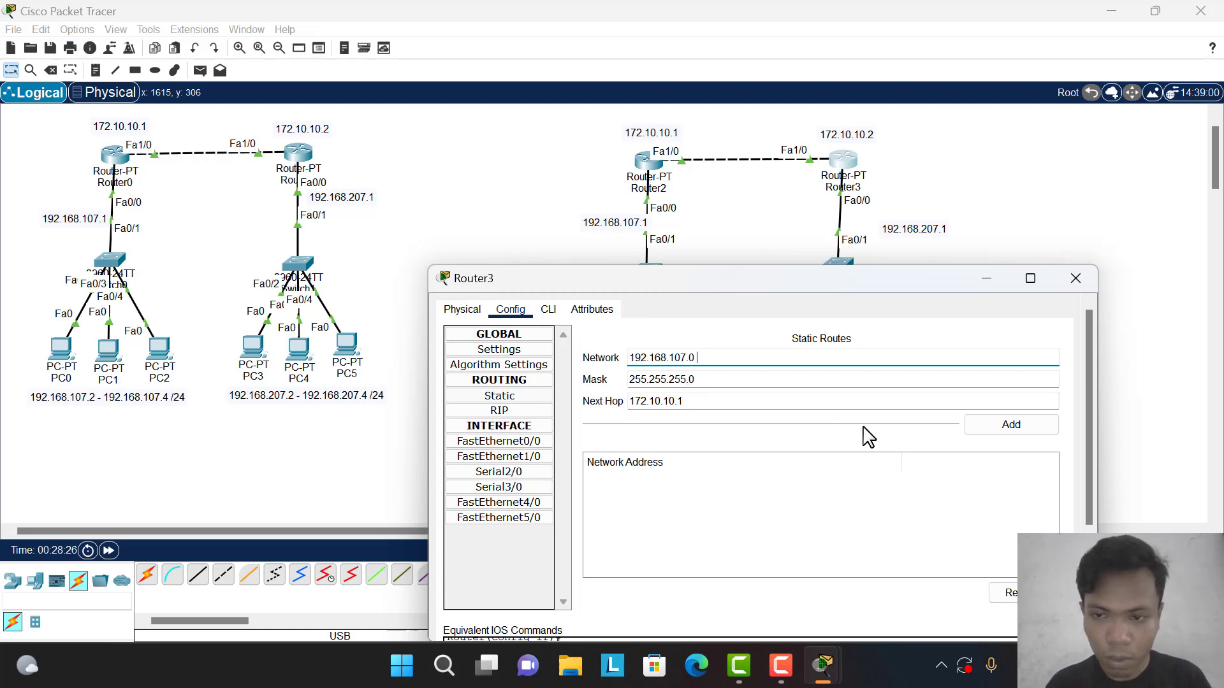
click(1010, 438)
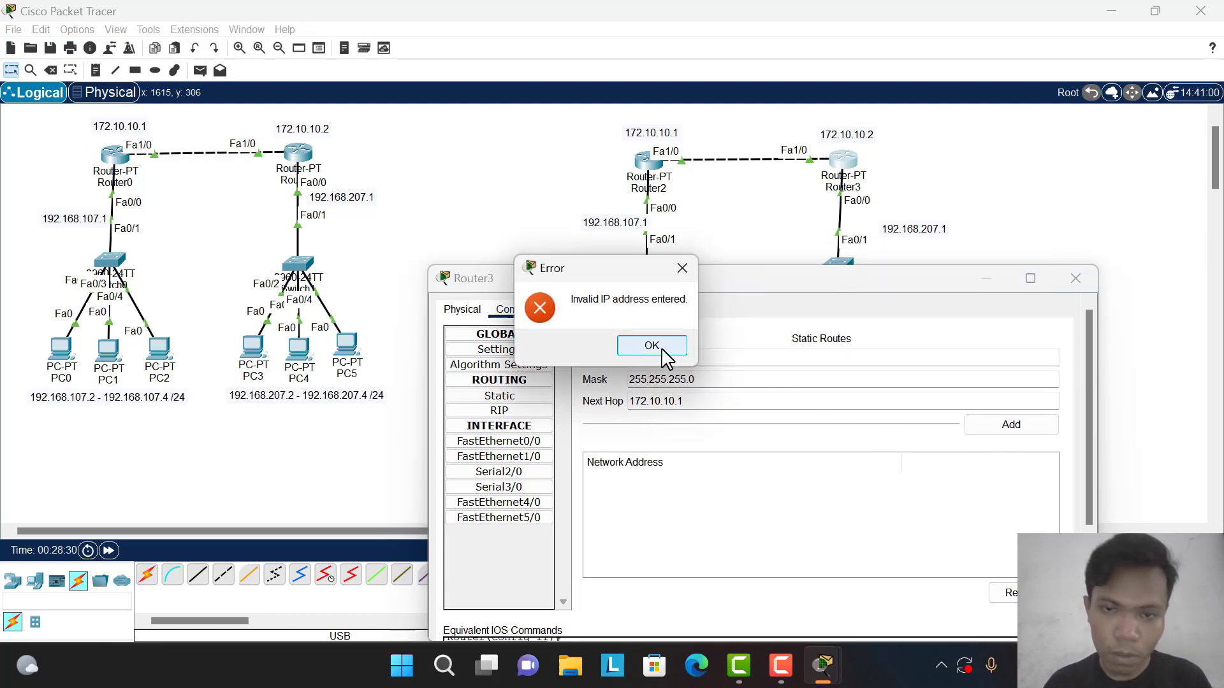
click(661, 351)
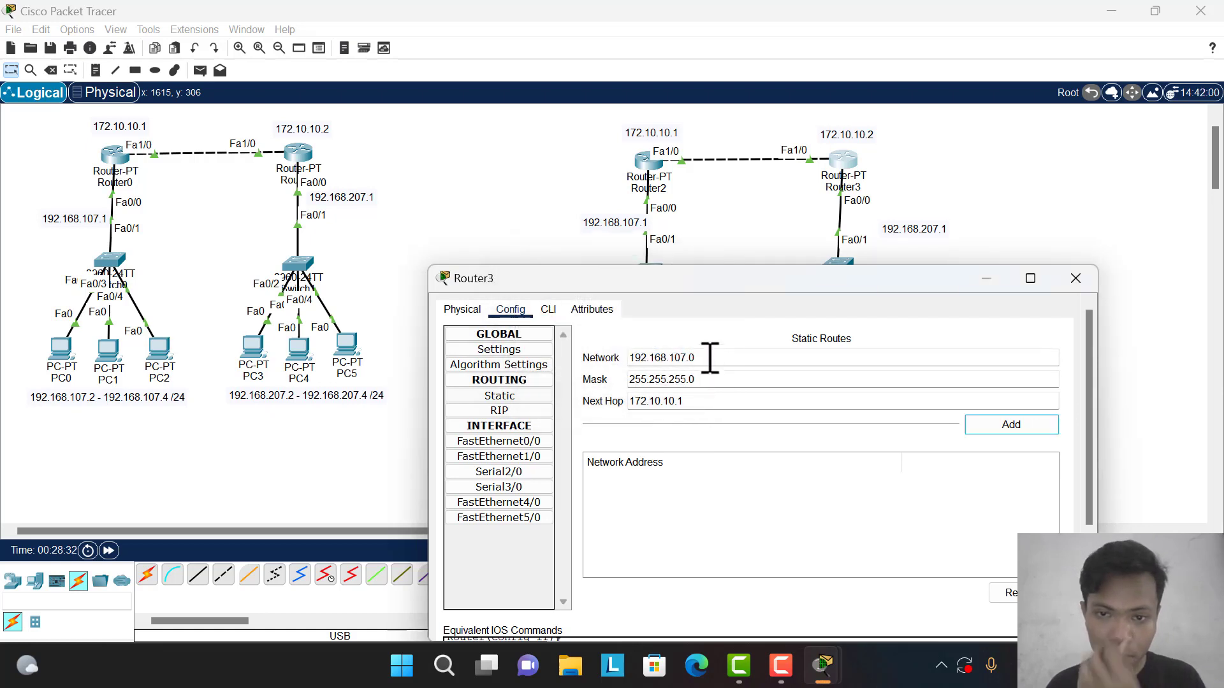
- Clear the network of Router3's static route and re-enter it as 192.168.107.0
click(710, 357)
key(BackSpace)
key(BackSpace)
key(BackSpace)
key(BackSpace)
key(BackSpace)
key(BackSpace)
key(BackSpace)
key(BackSpace)
key(BackSpace)
key(BackSpace)
key(BackSpace)
key(BackSpace)
key(BackSpace)
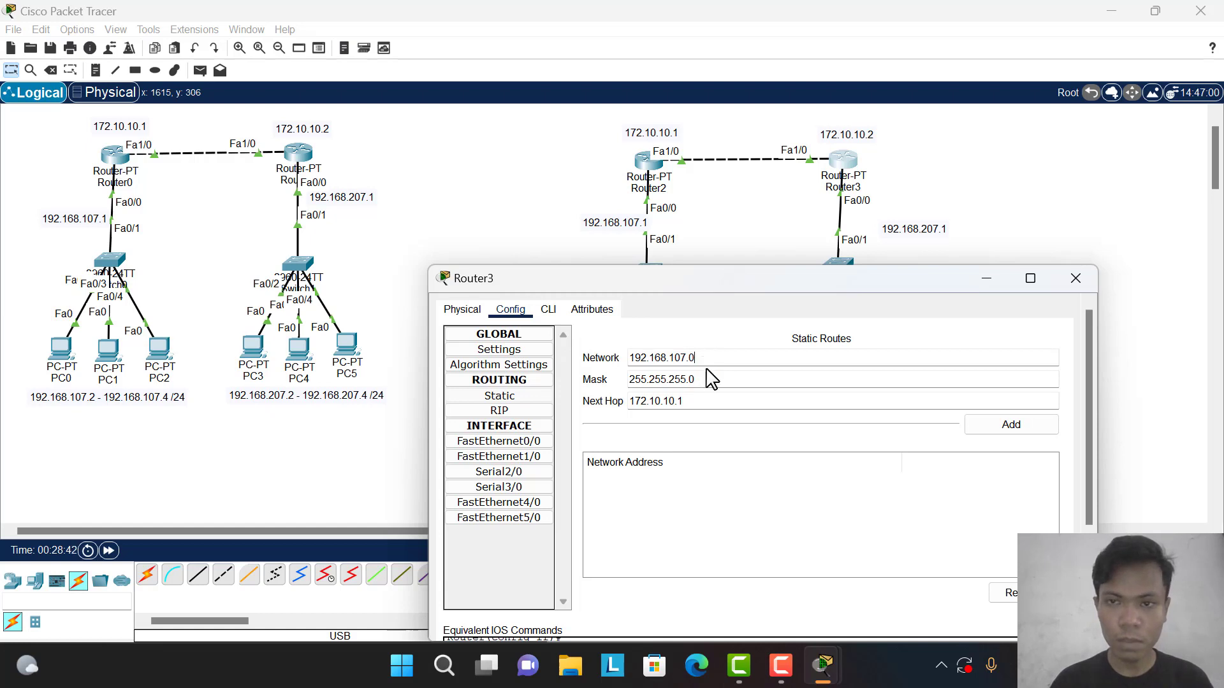
- Clear the mask of Router3's static route and re-enter it as 255.255.255.0
click(701, 383)
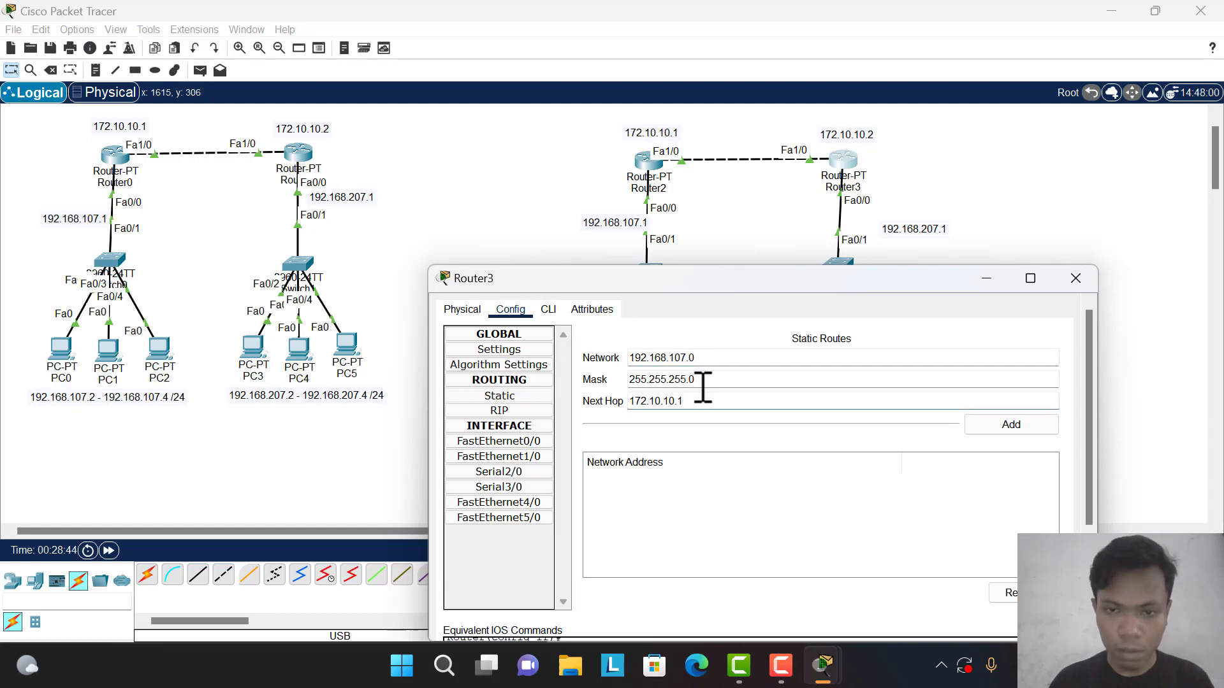
key(BackSpace)
key(BackSpace)
key(BackSpace)
key(BackSpace)
key(BackSpace)
key(BackSpace)
key(BackSpace)
key(BackSpace)
key(BackSpace)
key(BackSpace)
key(BackSpace)
key(BackSpace)
key(BackSpace)
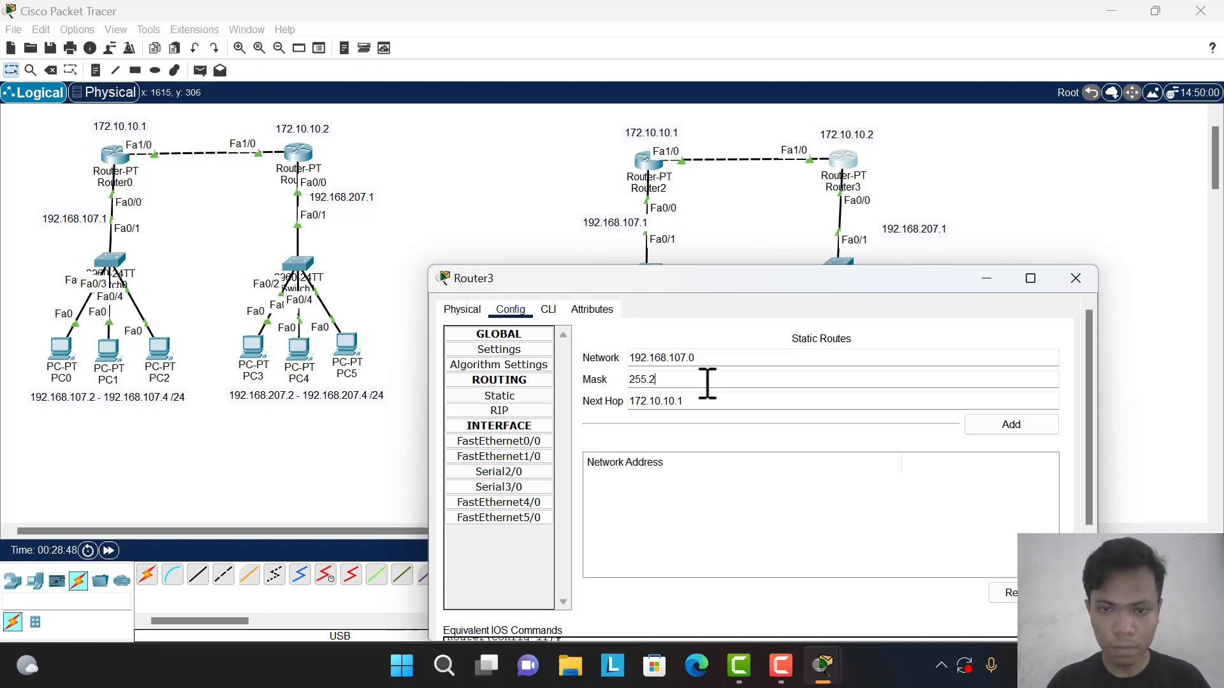
text(255.255.255.0)
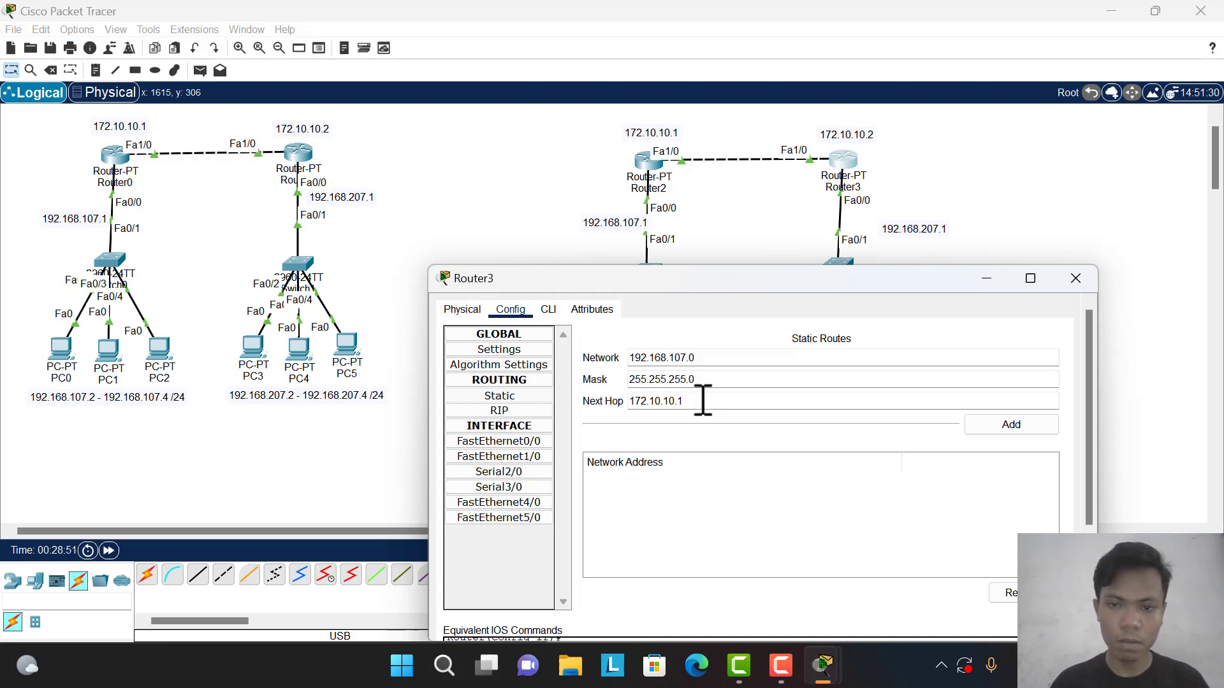
- Clear the next hop of Router3's static route and re-enter it as 172.10.10.1
click(699, 405)
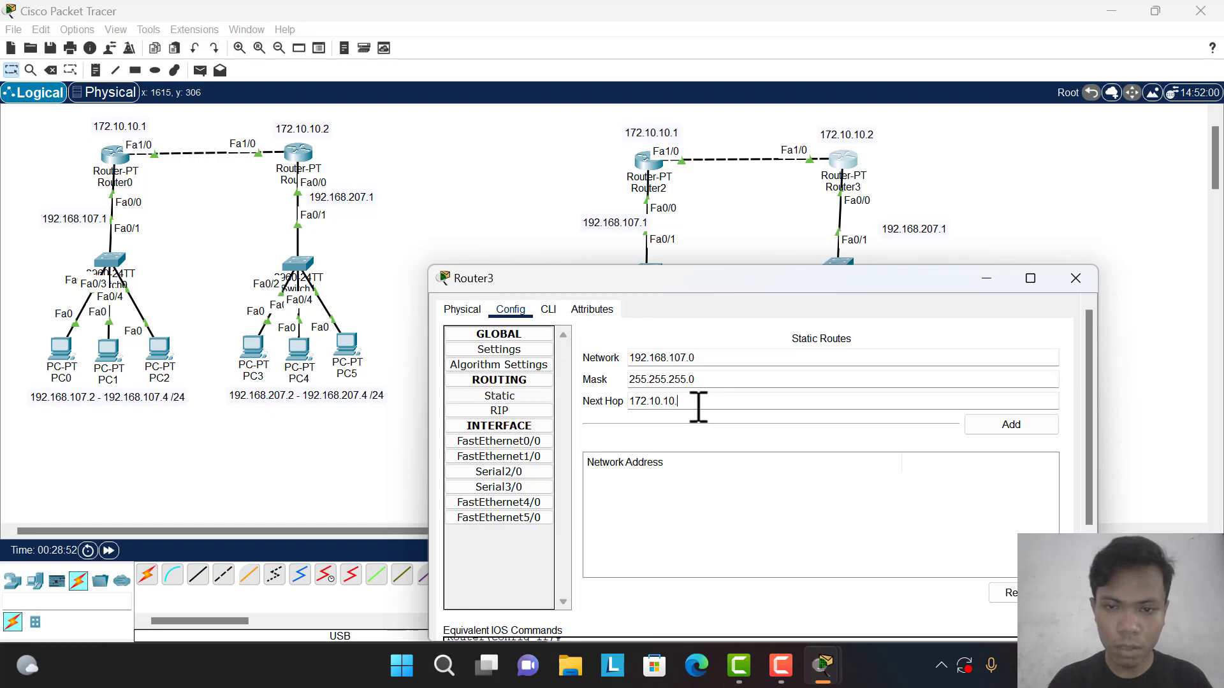
key(BackSpace)
key(BackSpace)
key(BackSpace)
key(BackSpace)
key(BackSpace)
key(BackSpace)
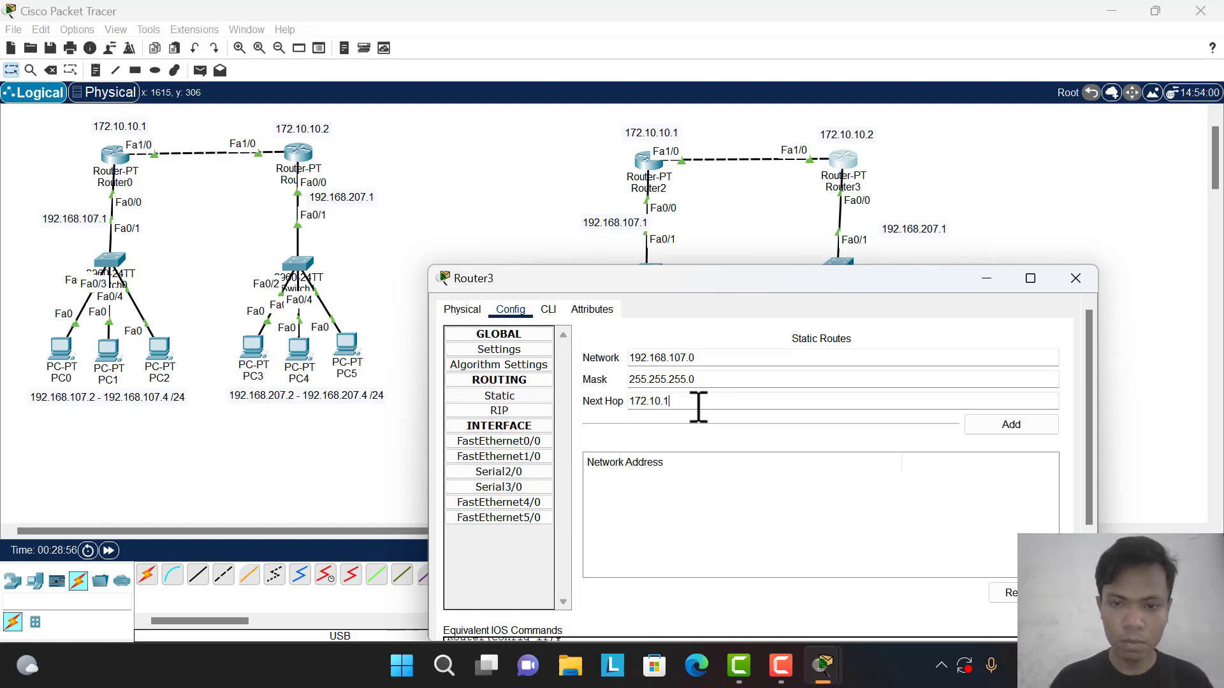
text(172.10.10.1)
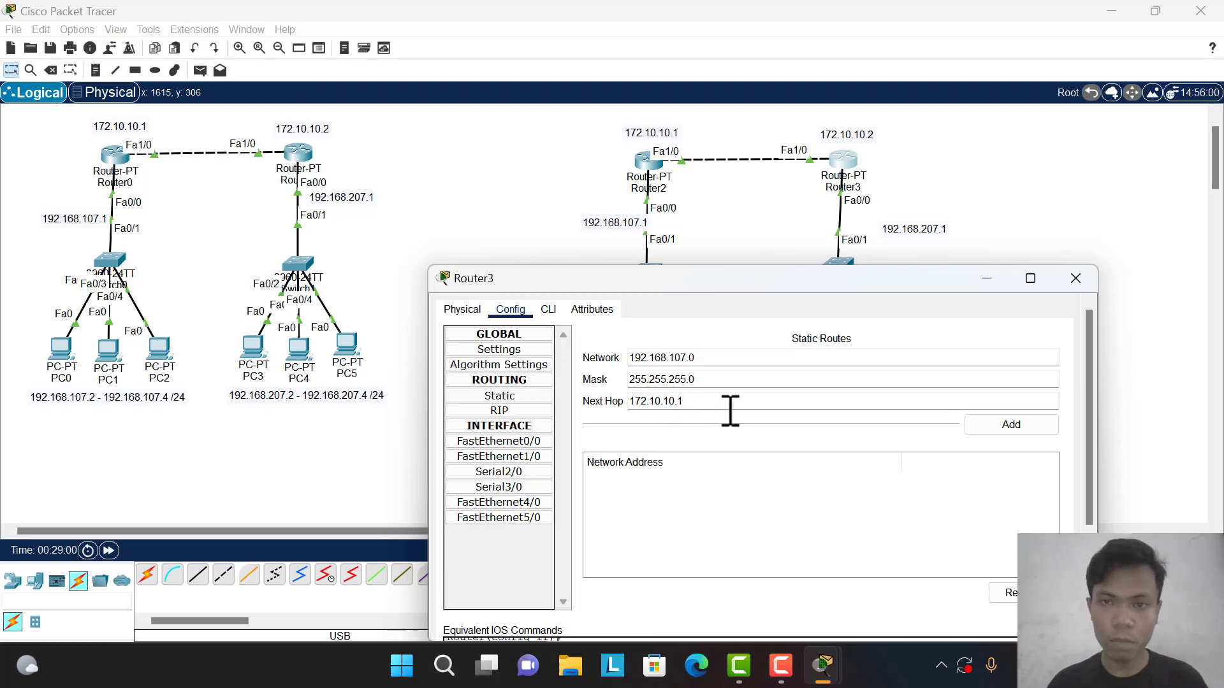
- Add the static route to Router3, check the route list and close the router's configuration
click(1012, 425)
scroll(714, 529, down, 2)
scroll(708, 510, down, 4)
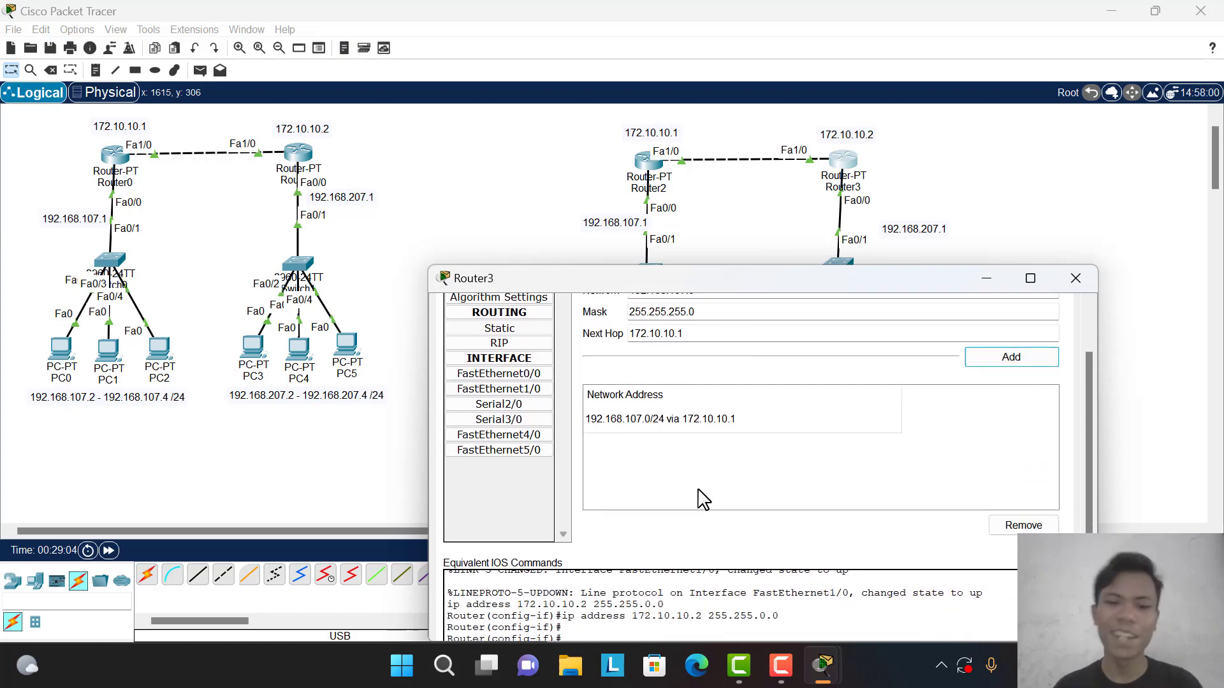
scroll(687, 482, up, 6)
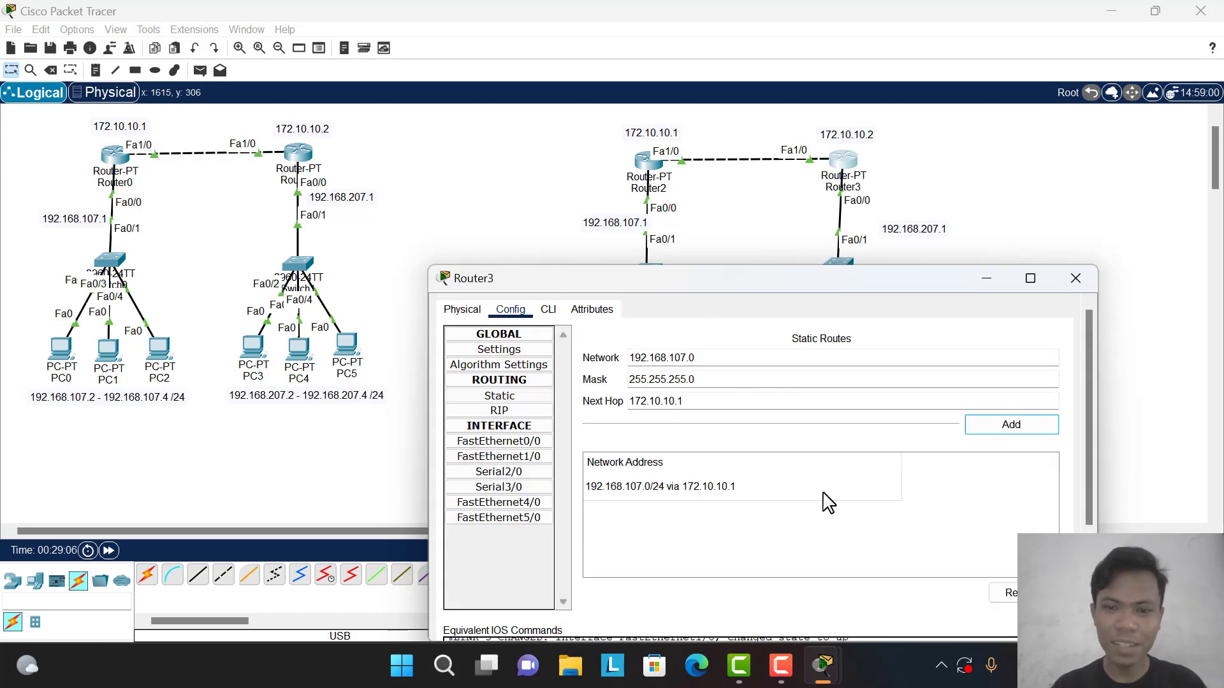
click(1075, 279)
- Ping 192.168.107.3 from the Command Prompt of PC 192.168.107.2 and close the PC's window
click(603, 363)
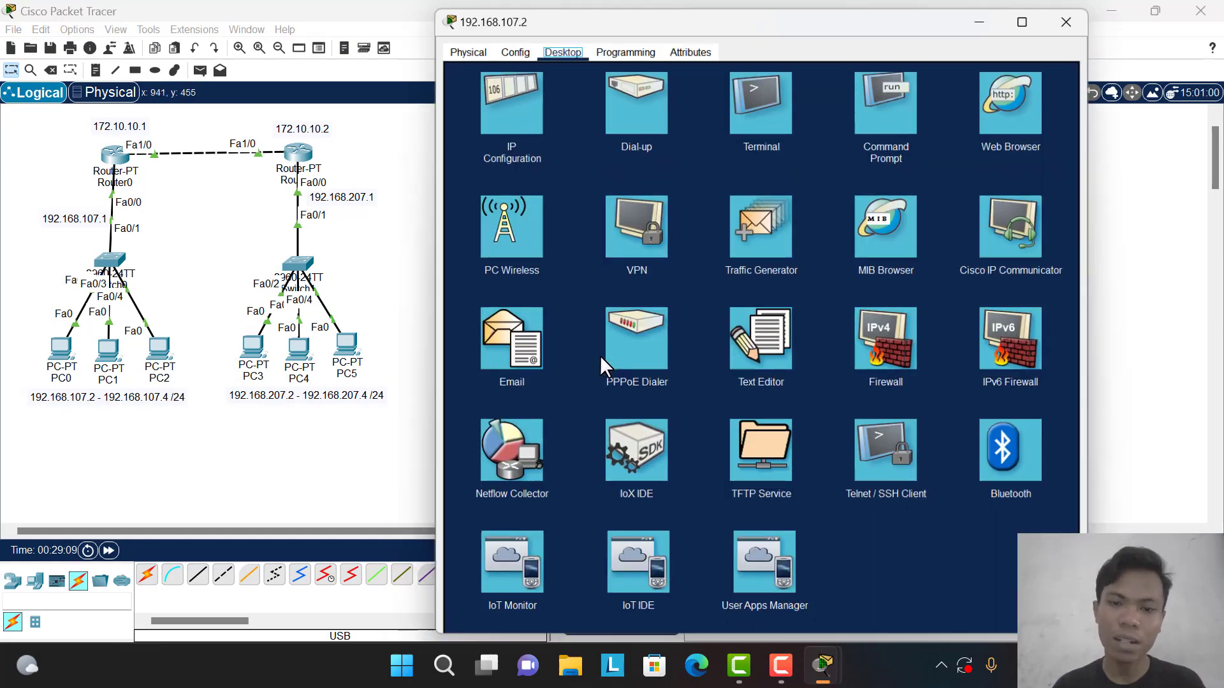
click(1075, 14)
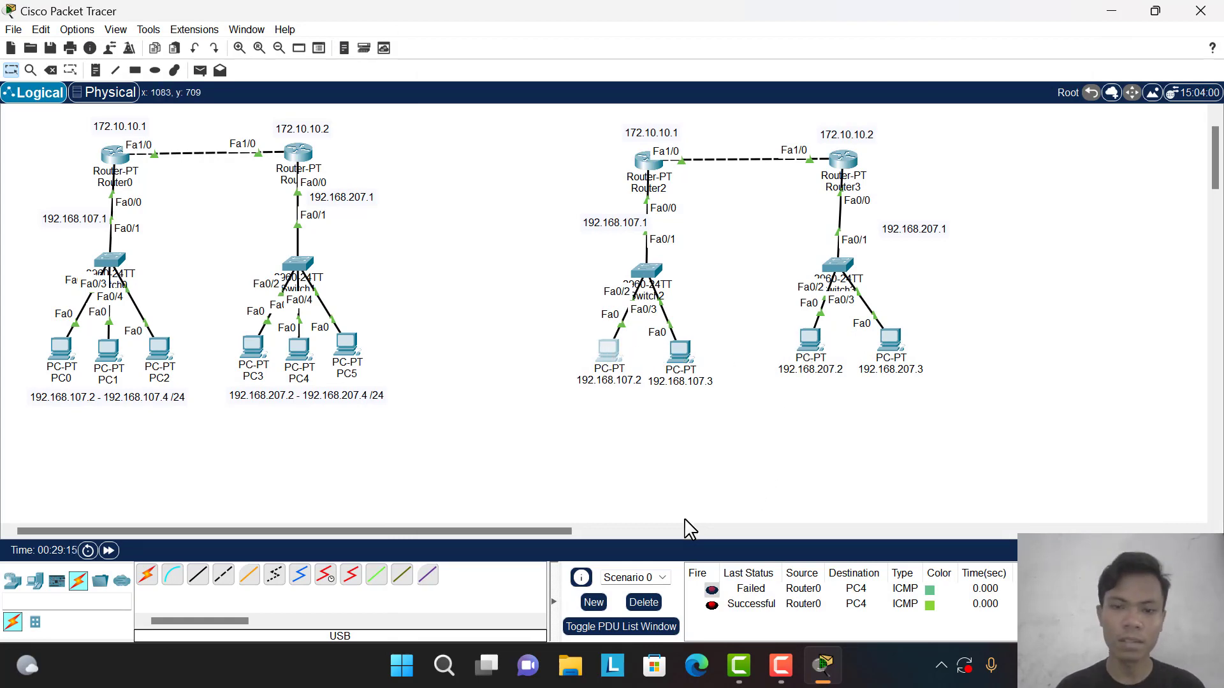
click(606, 367)
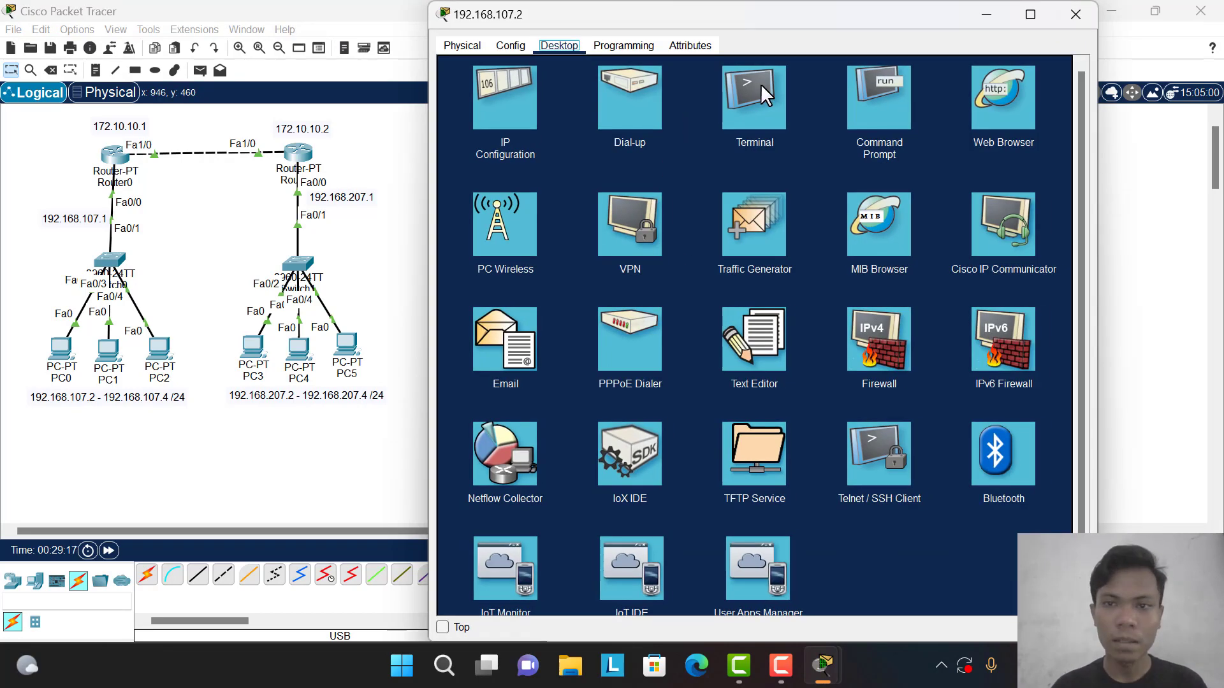
click(868, 123)
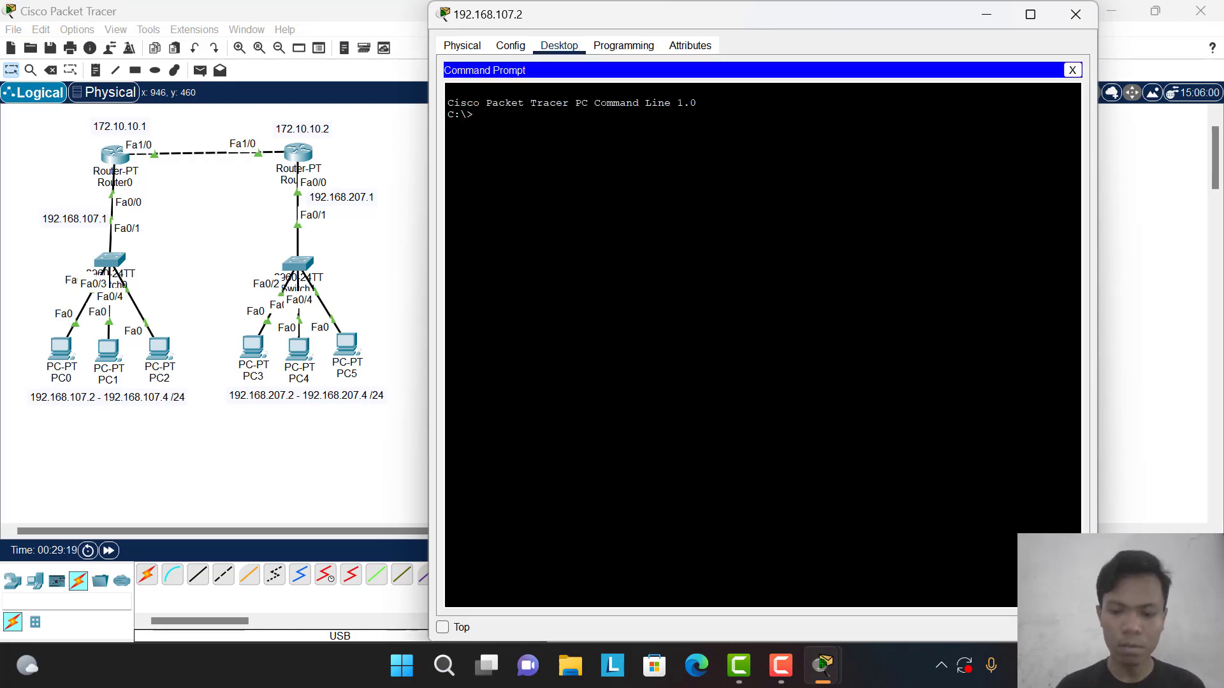
text(ping 192)
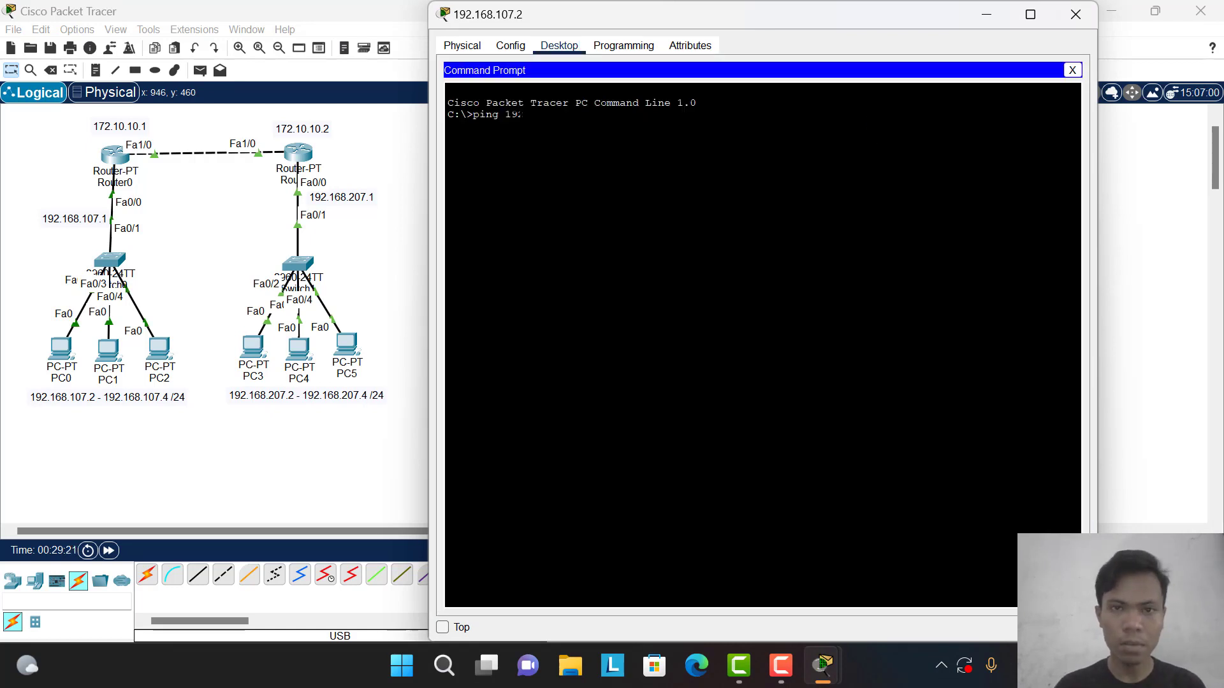
text(.168)
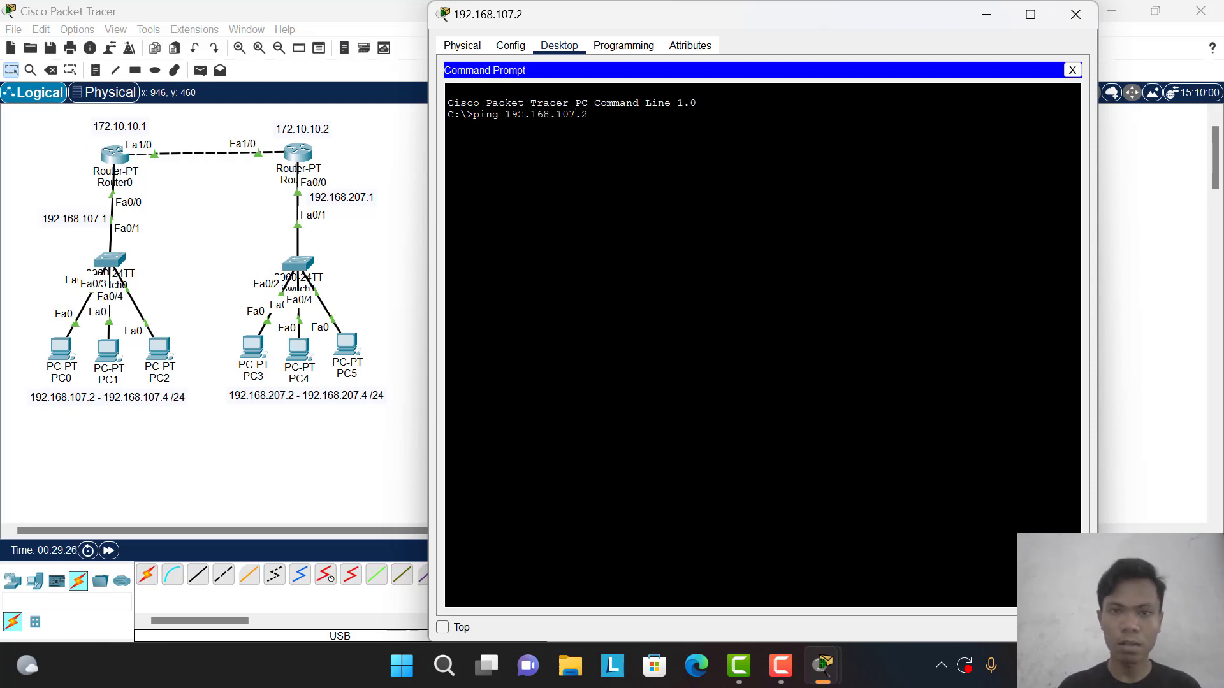
text(.107.3)
key(Return)
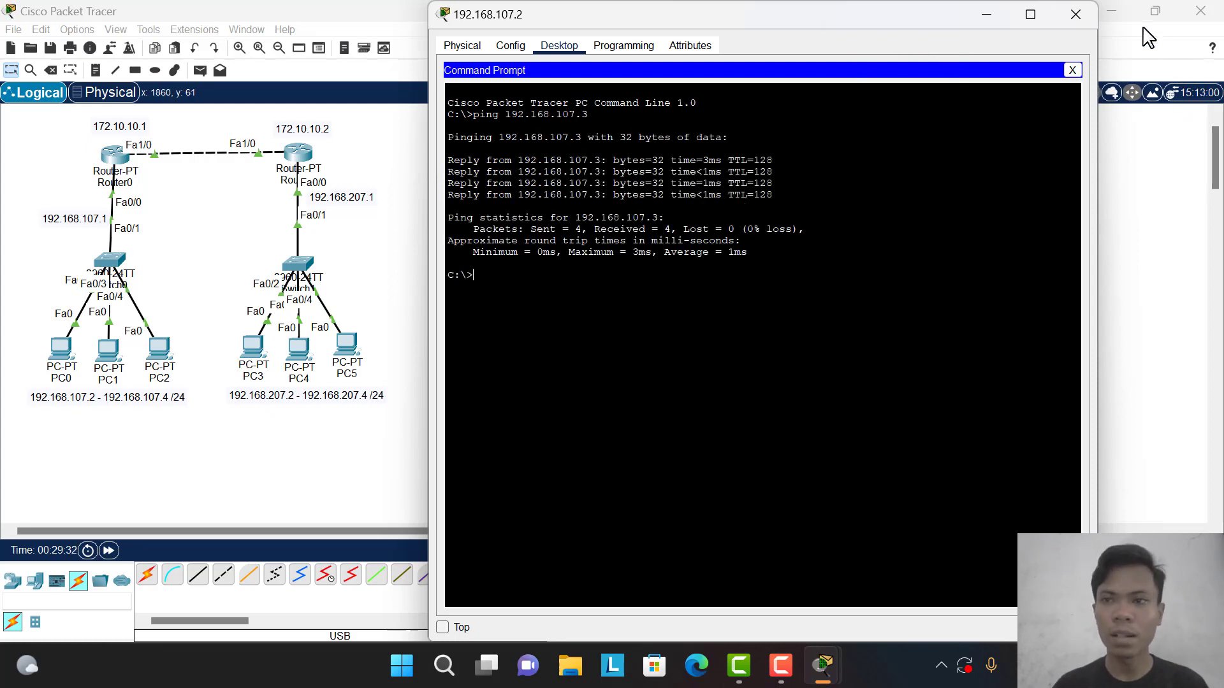
click(1075, 14)
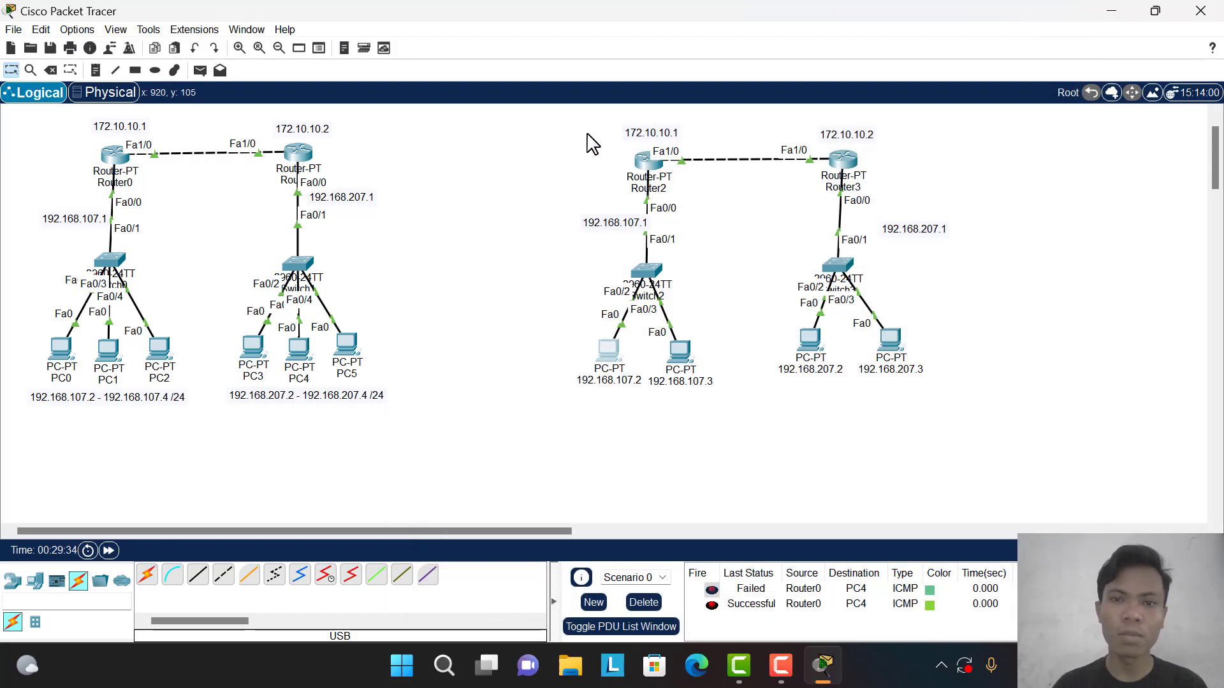
- Reopen the Command Prompt of PC 192.168.107.2 and ping 192.168.207.2 on the other LAN
drag(585, 132, 751, 436)
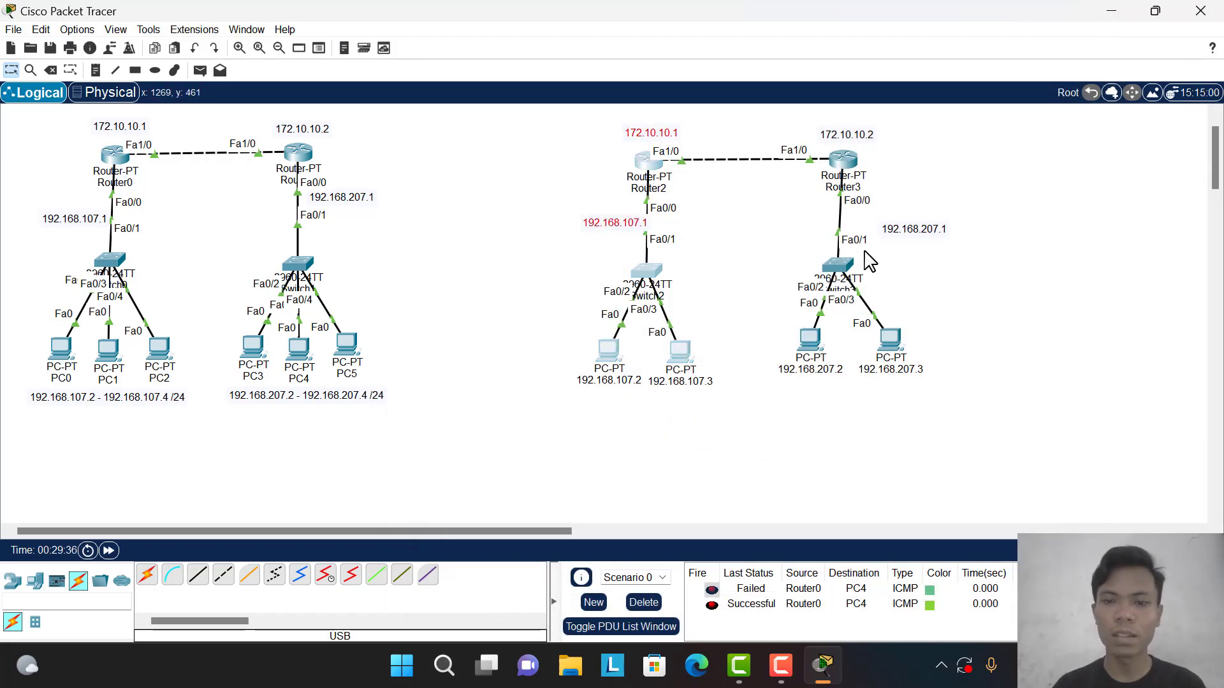
click(703, 376)
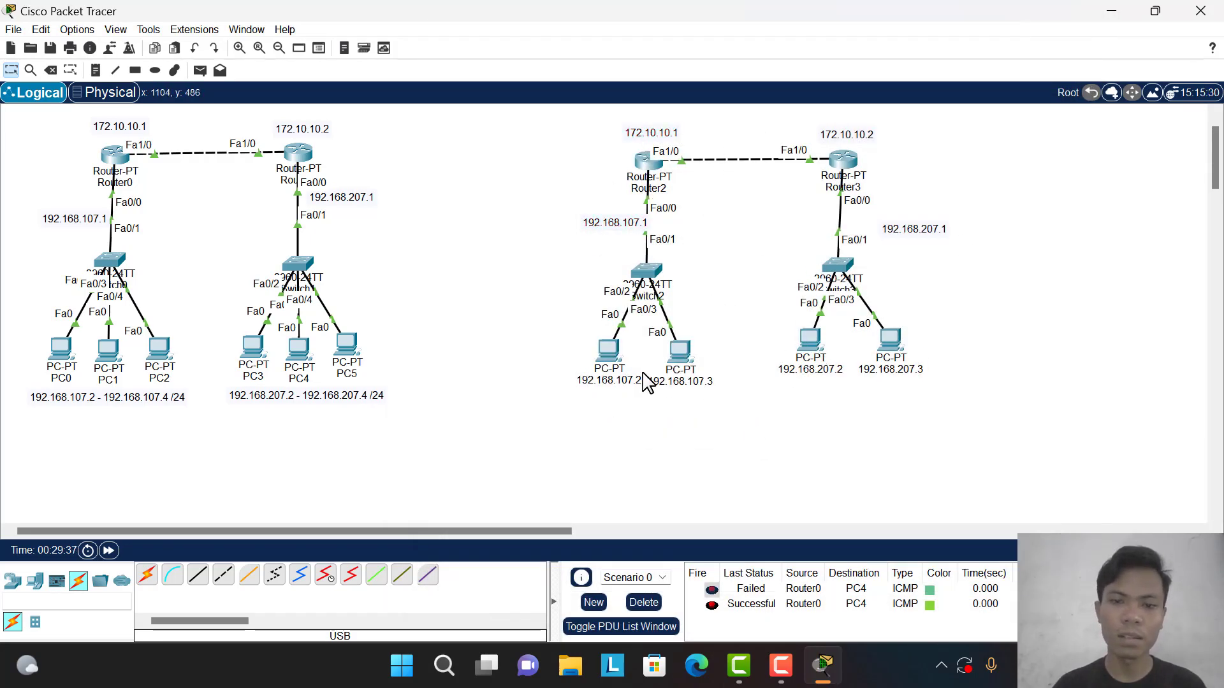
click(606, 362)
click(856, 109)
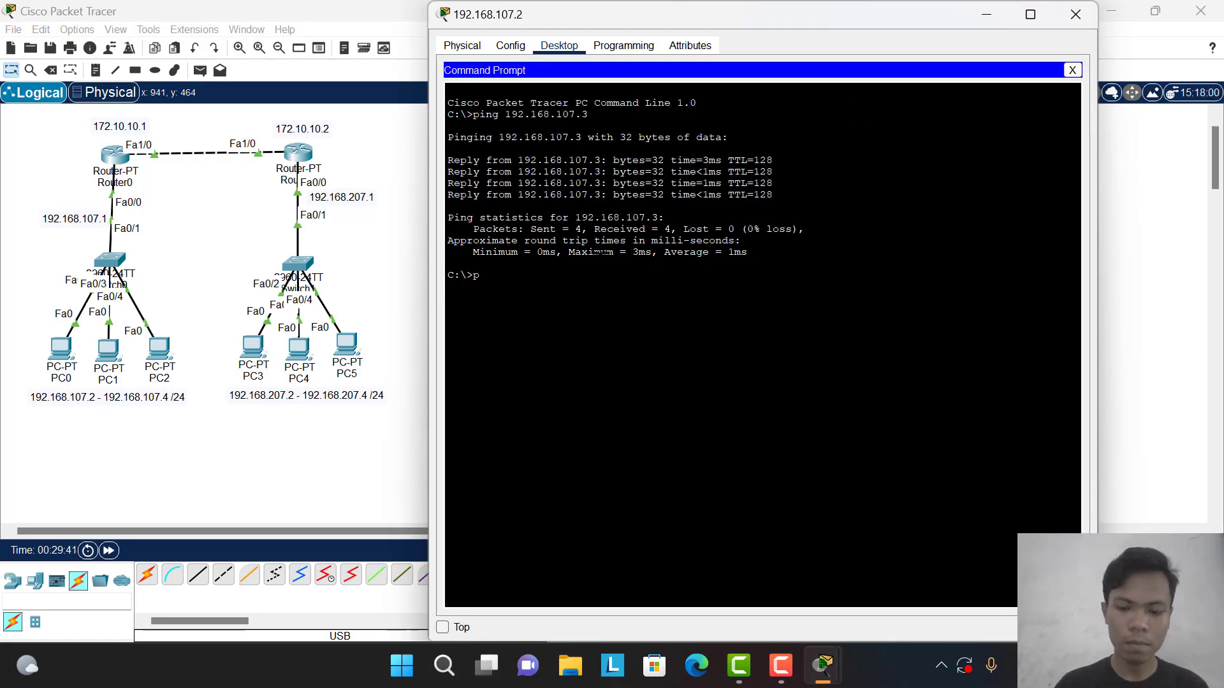
text(ping 19)
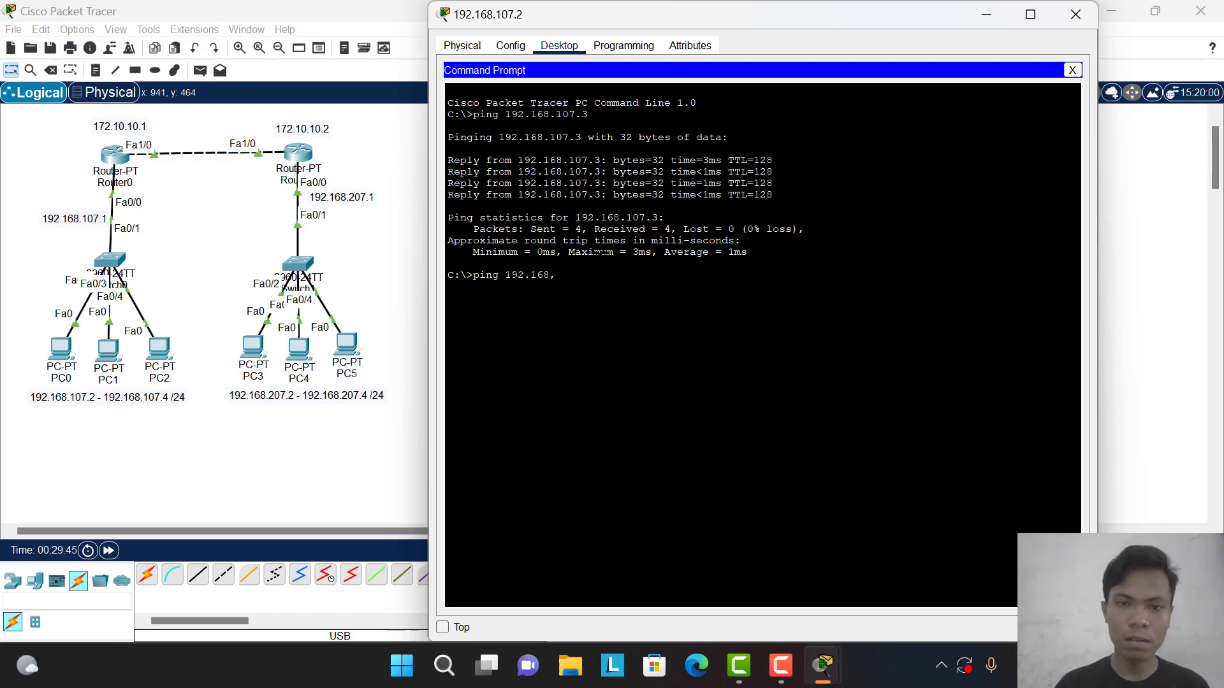
text(2.168.1)
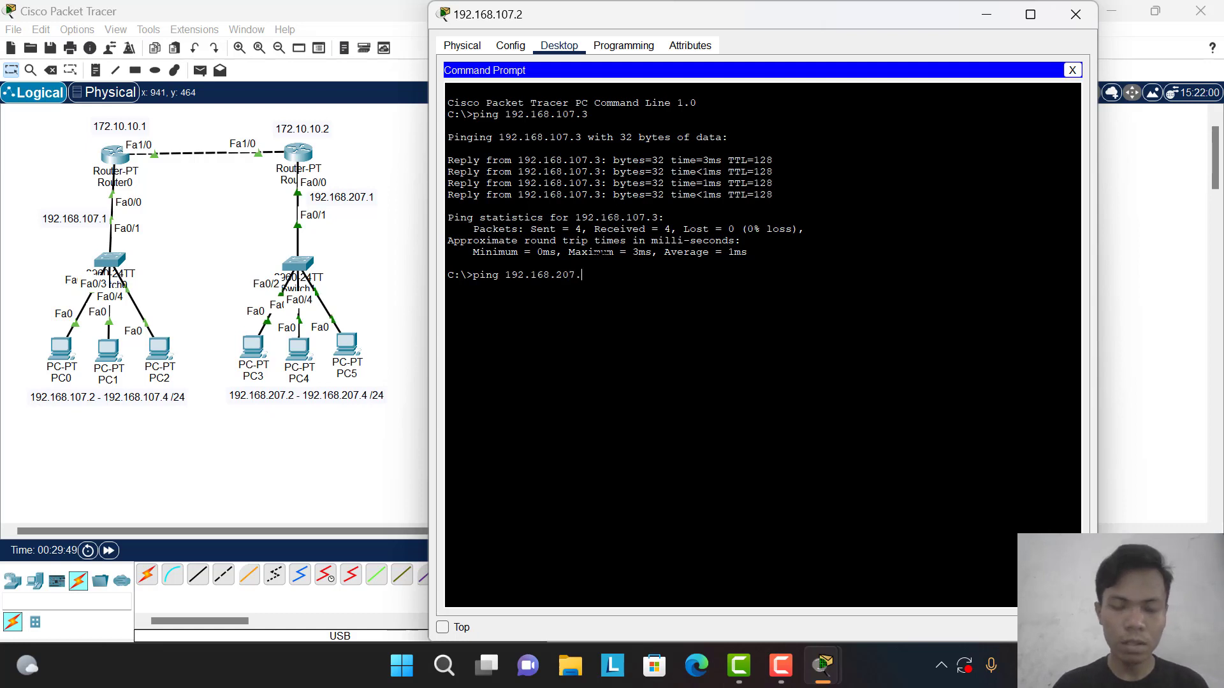
text(2)
key(Return)
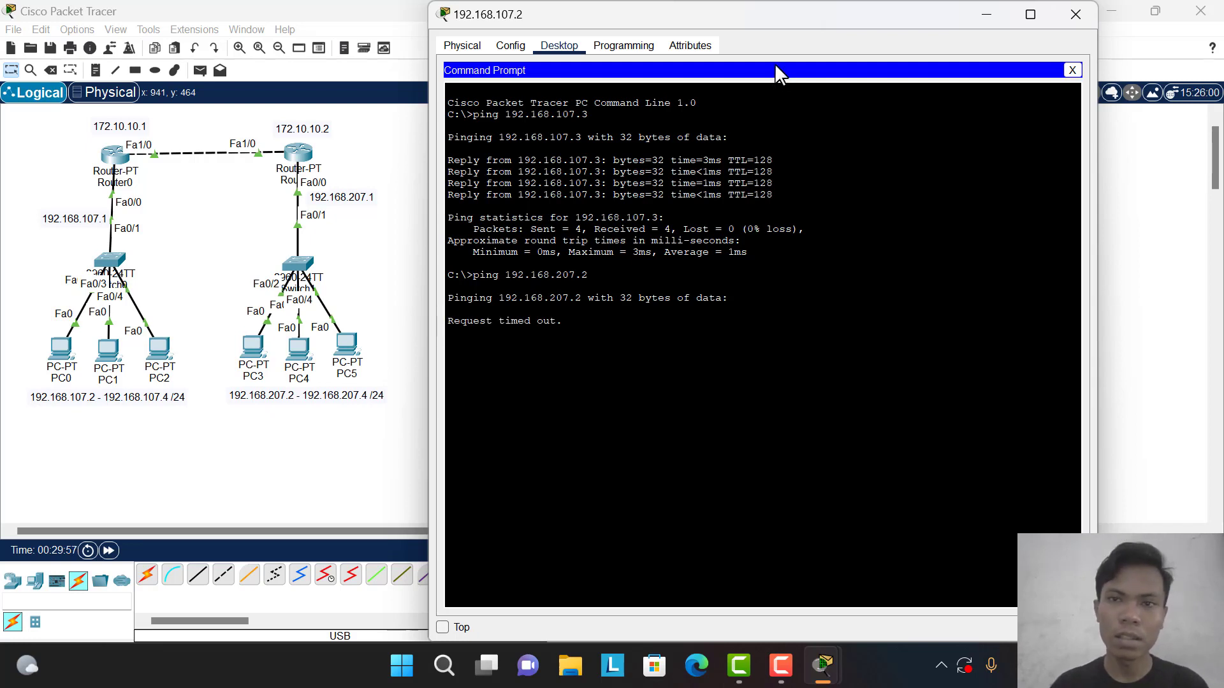
drag(756, 22, 755, 189)
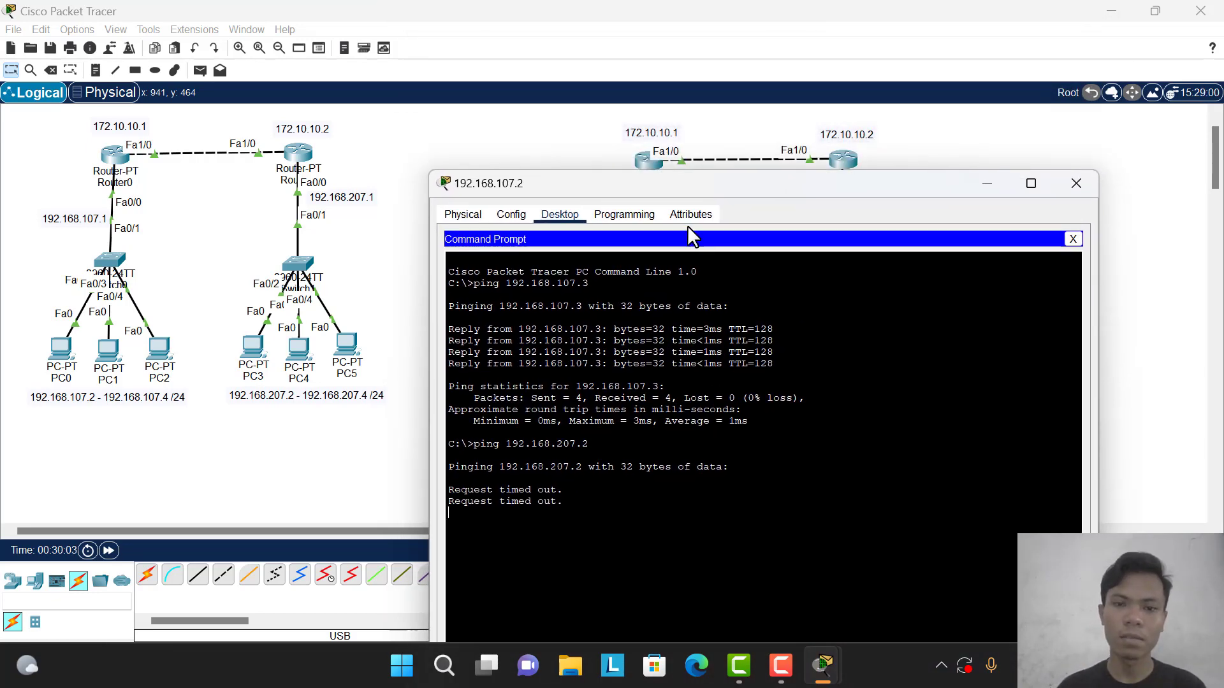
drag(680, 192, 696, 71)
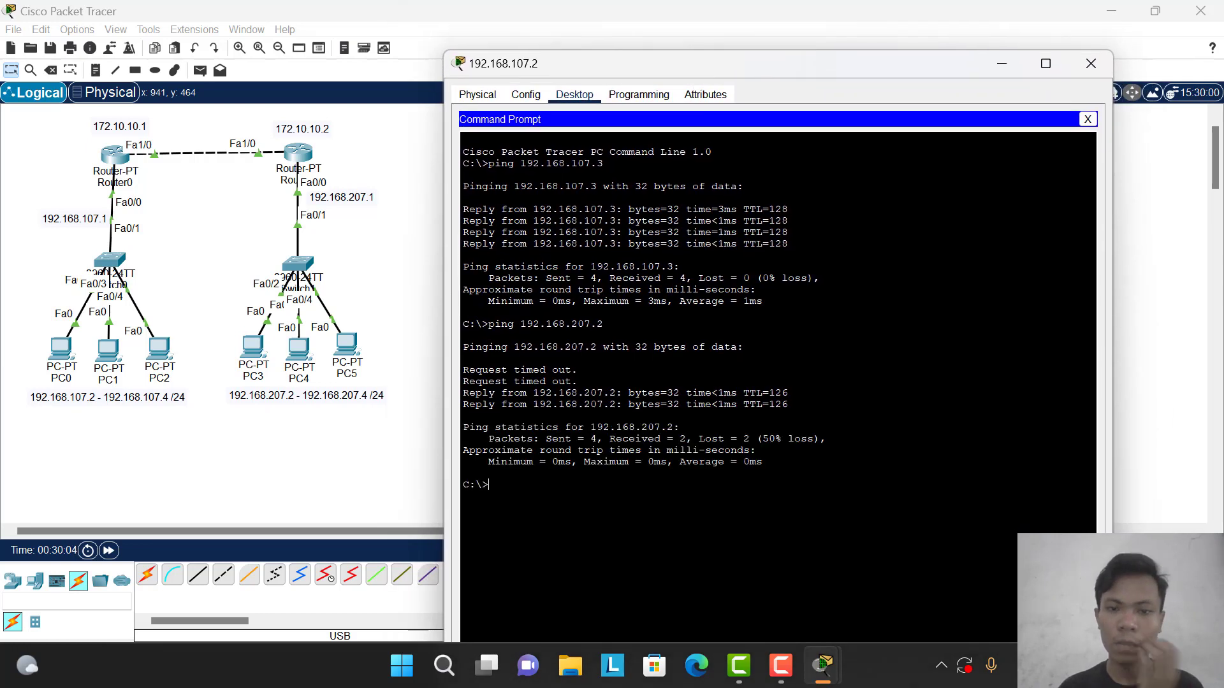
- Repeat the ping to 192.168.207.2 from PC 192.168.107.2, review the replies and close the PC's window
text(ping 192.168.2(7.2)
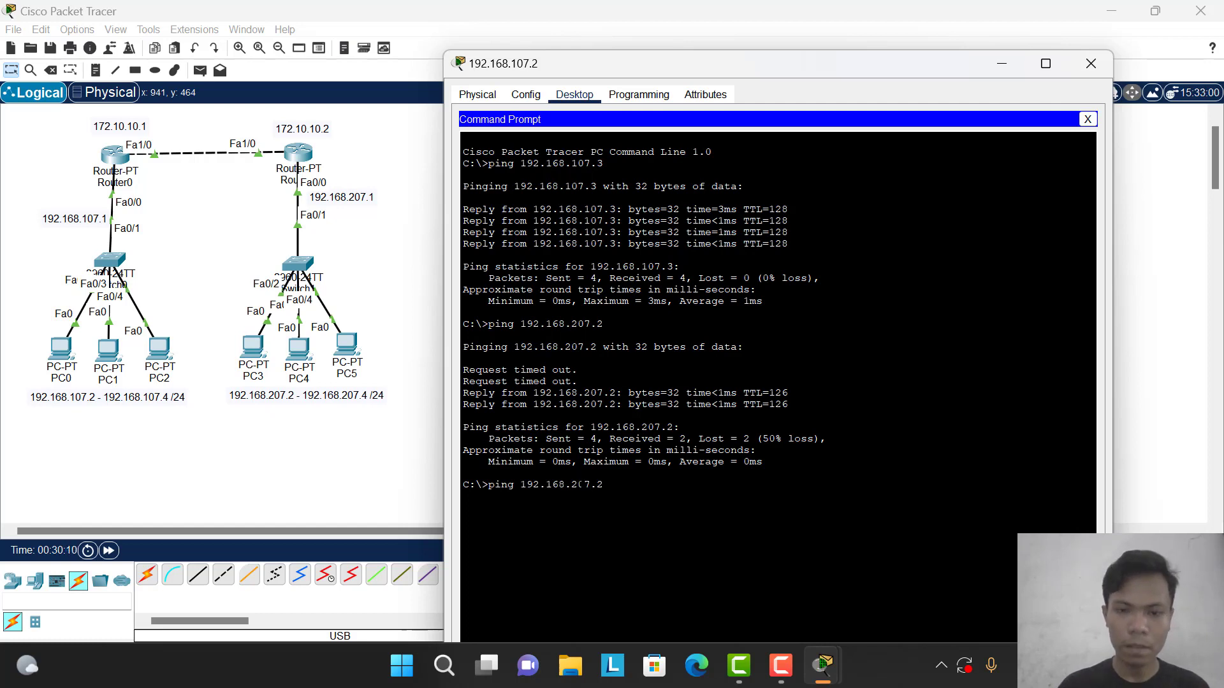
key(BackSpace)
text(3)
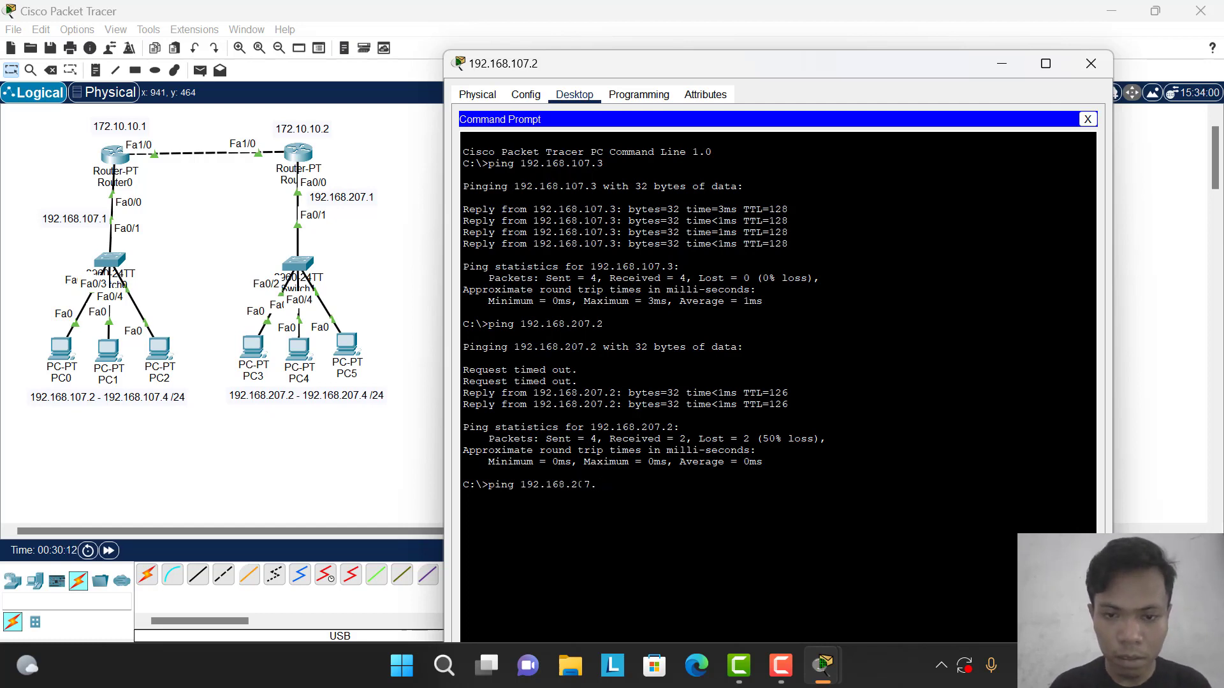
text(2)
key(Return)
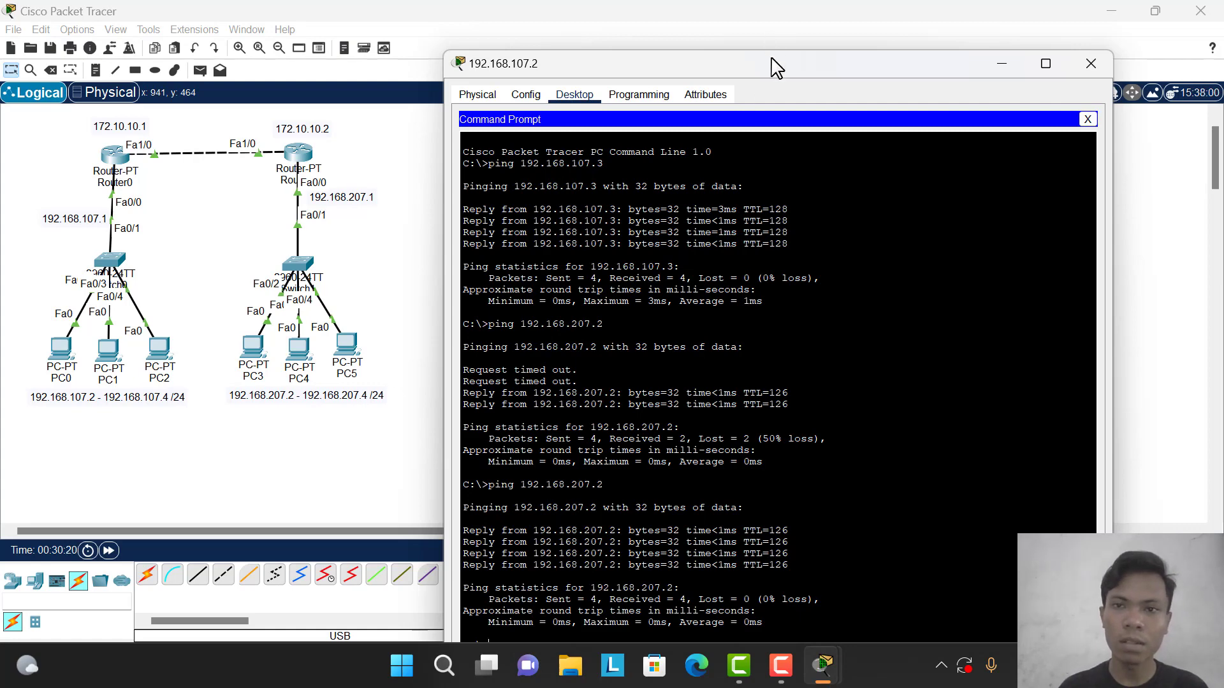
drag(773, 66, 763, 44)
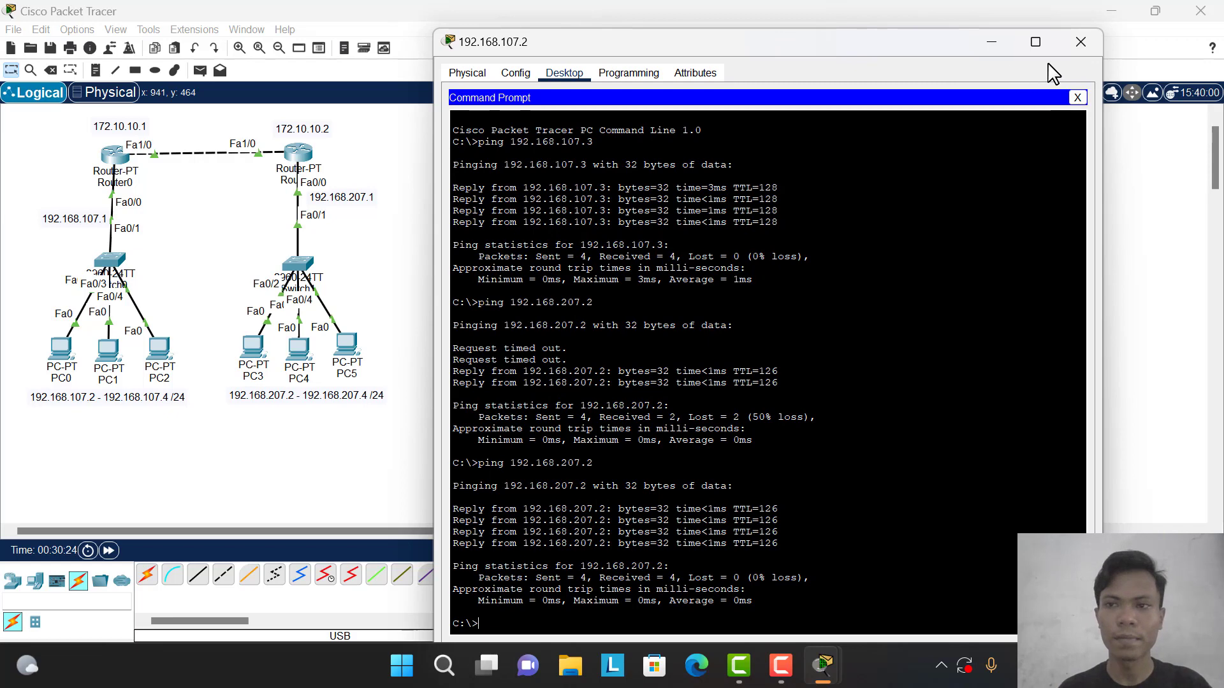
click(1081, 42)
- Draw a rectangle with a black outline and light blue fill around the whole Router0 network, including its PCs and address labels
scroll(610, 297, up, 1)
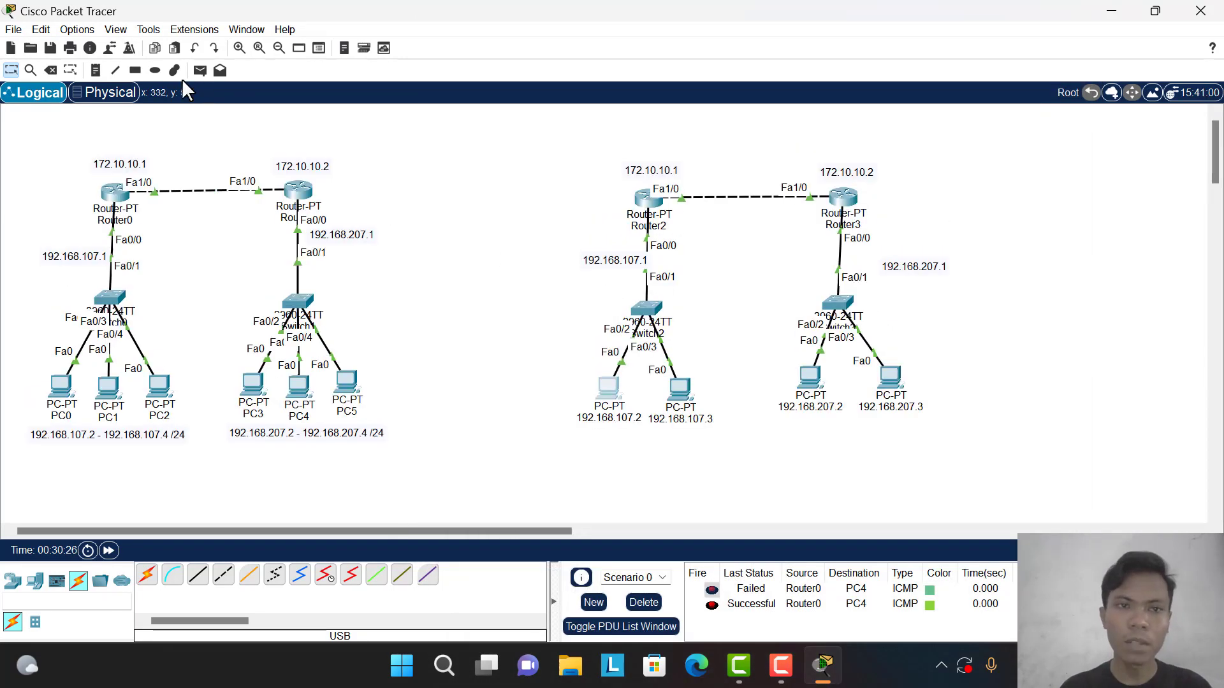
click(166, 72)
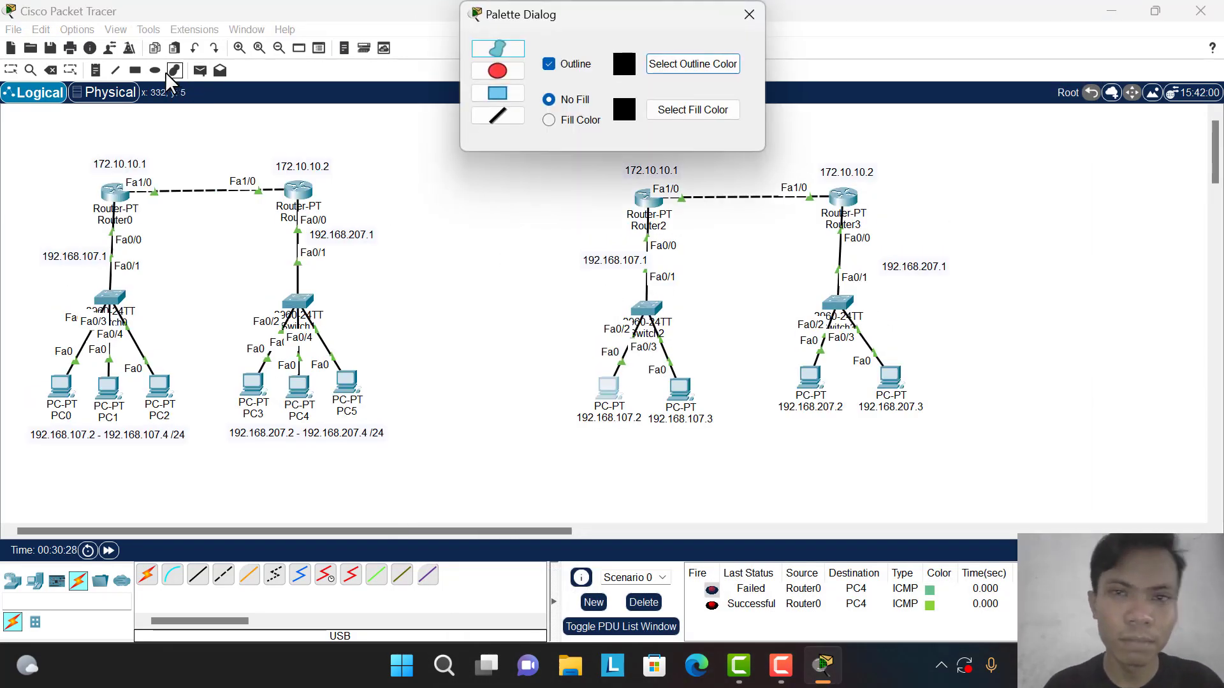
click(497, 93)
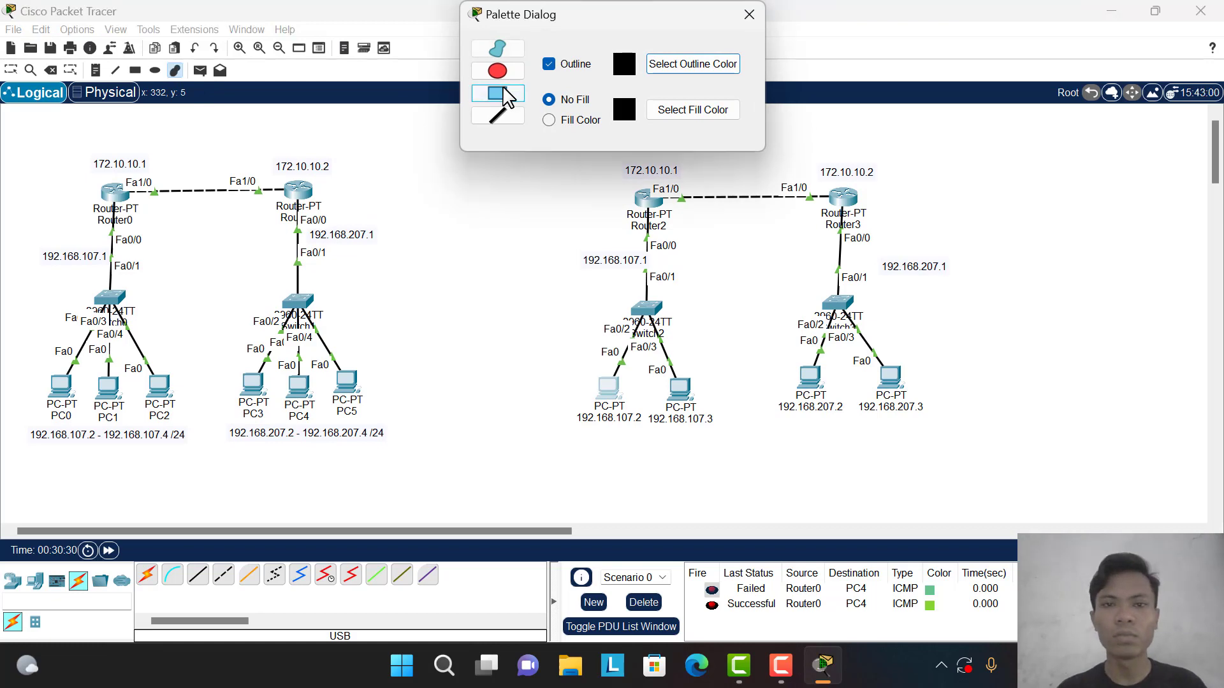
click(580, 120)
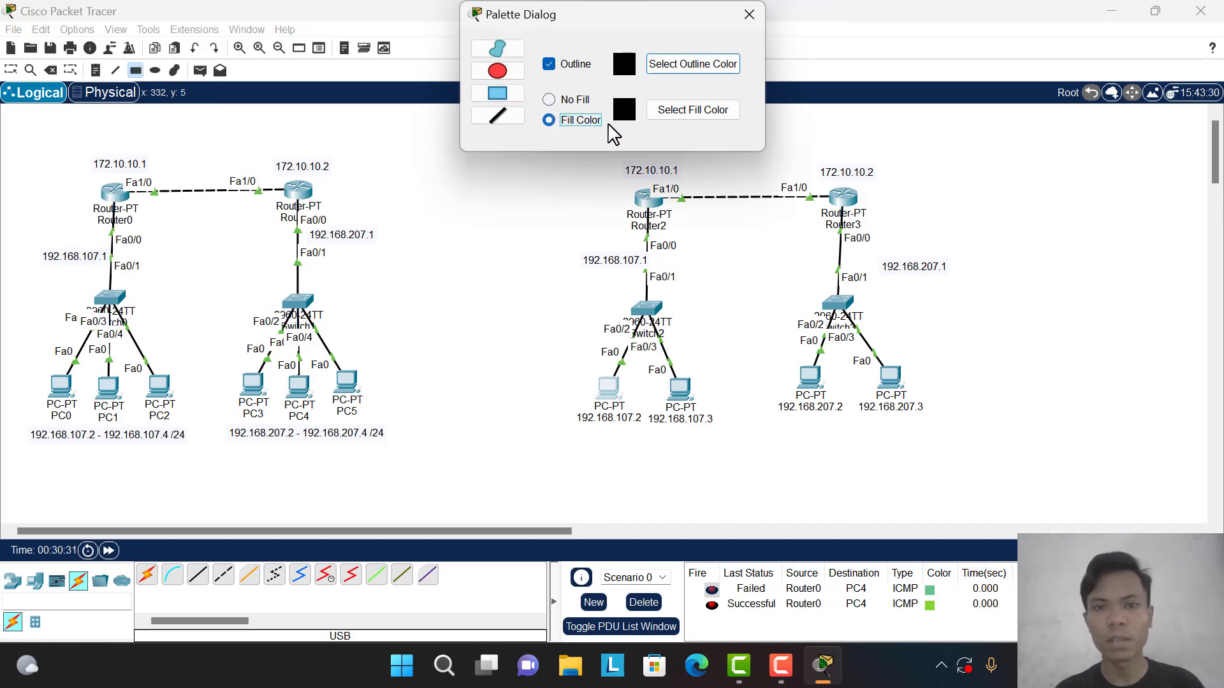
click(675, 110)
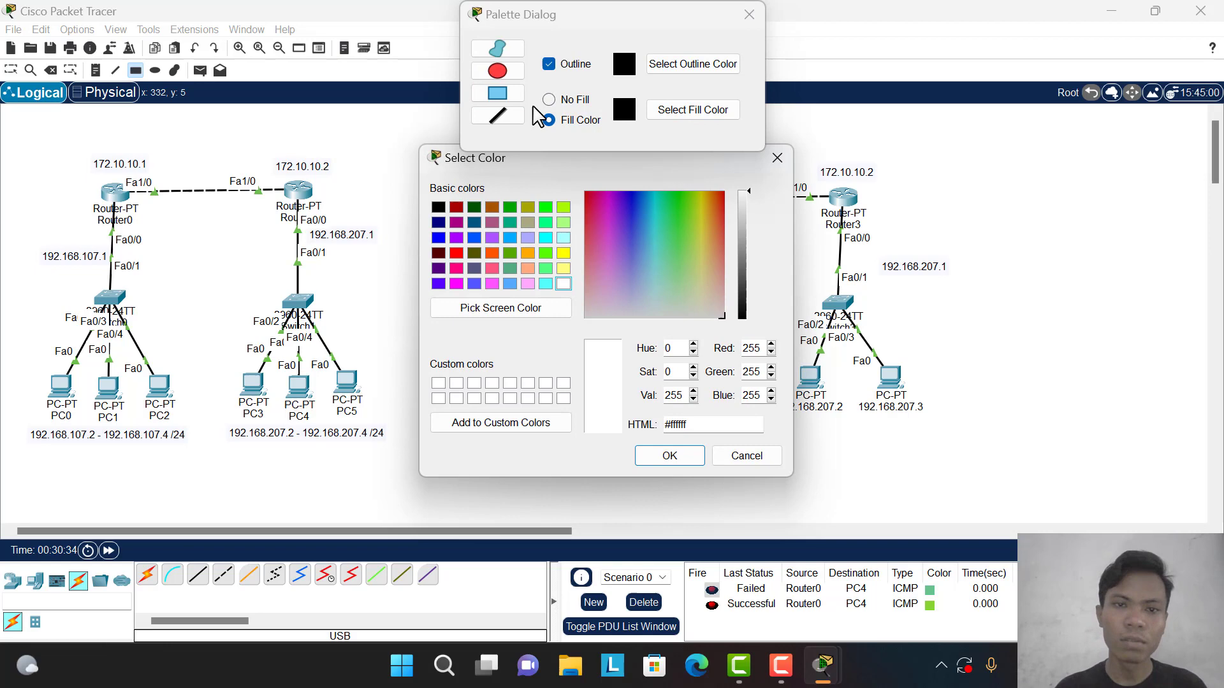
click(510, 283)
click(667, 457)
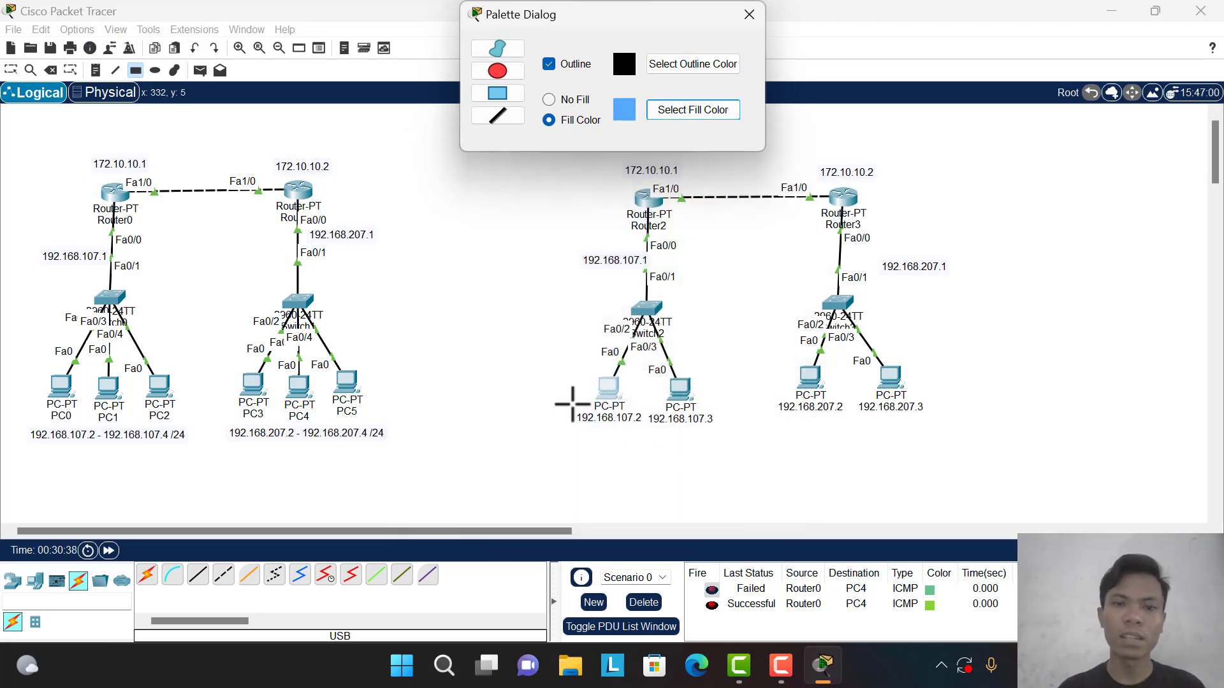
drag(17, 144, 405, 466)
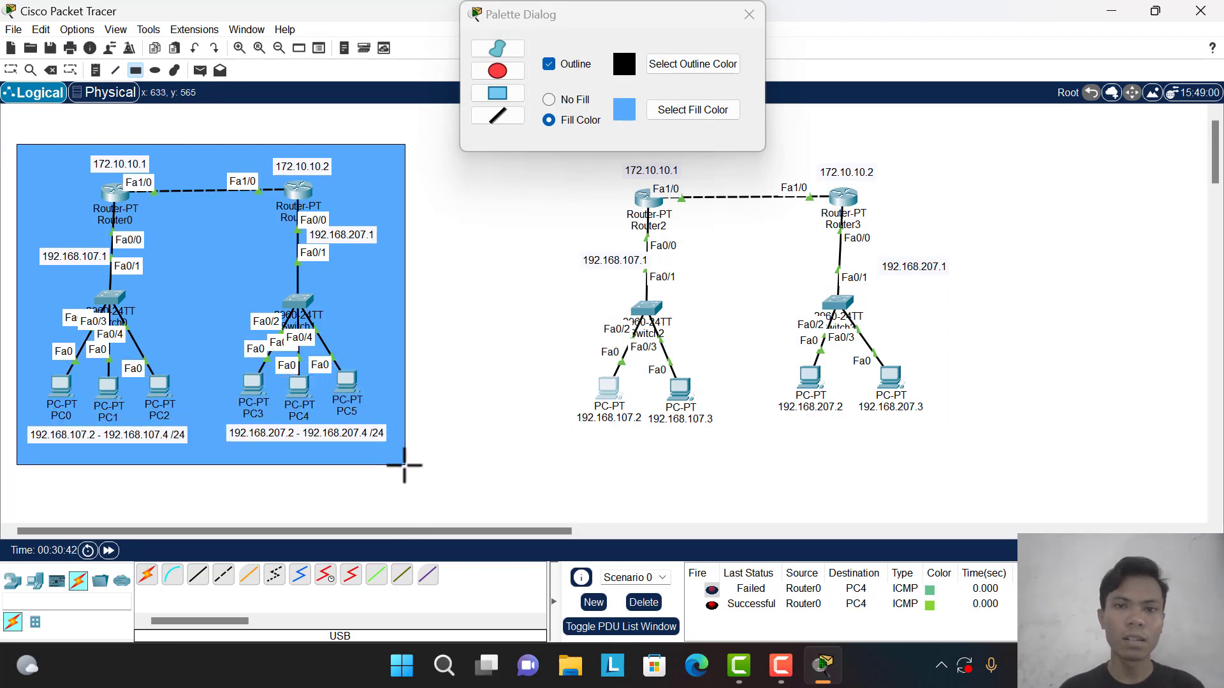
- Draw a black-outlined rectangle with dark blue #00557f fill around the whole Router2 and Router3 network, including its PCs, and close the palette
click(679, 109)
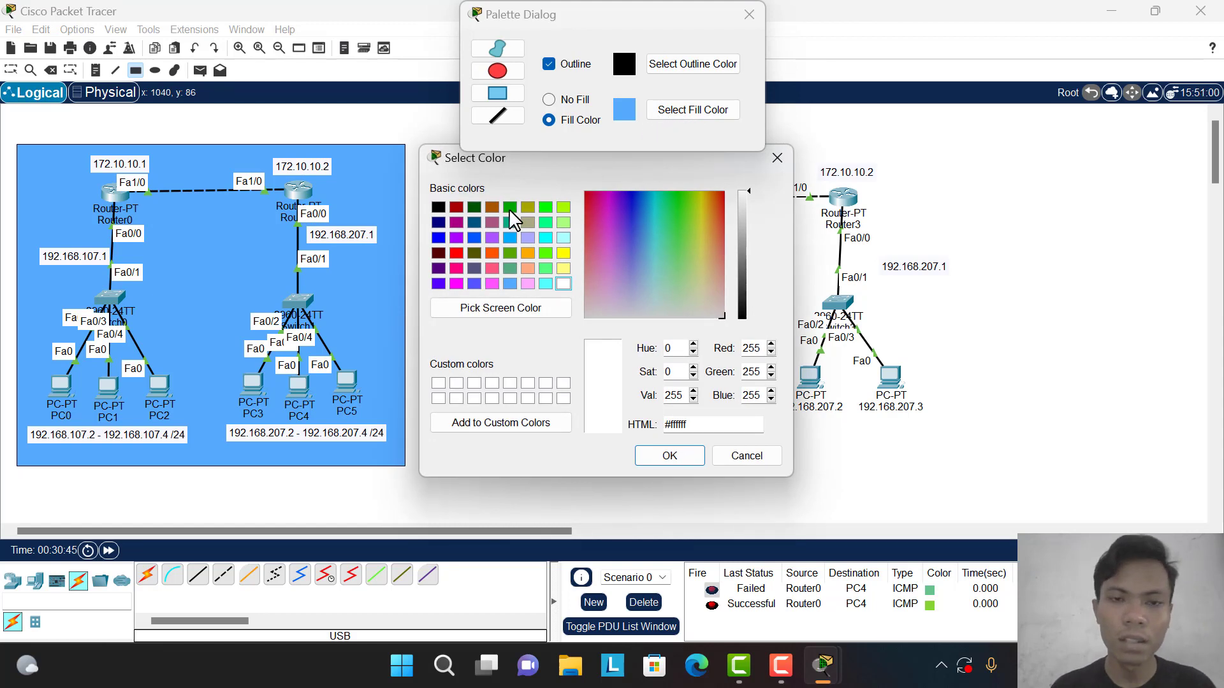
click(475, 223)
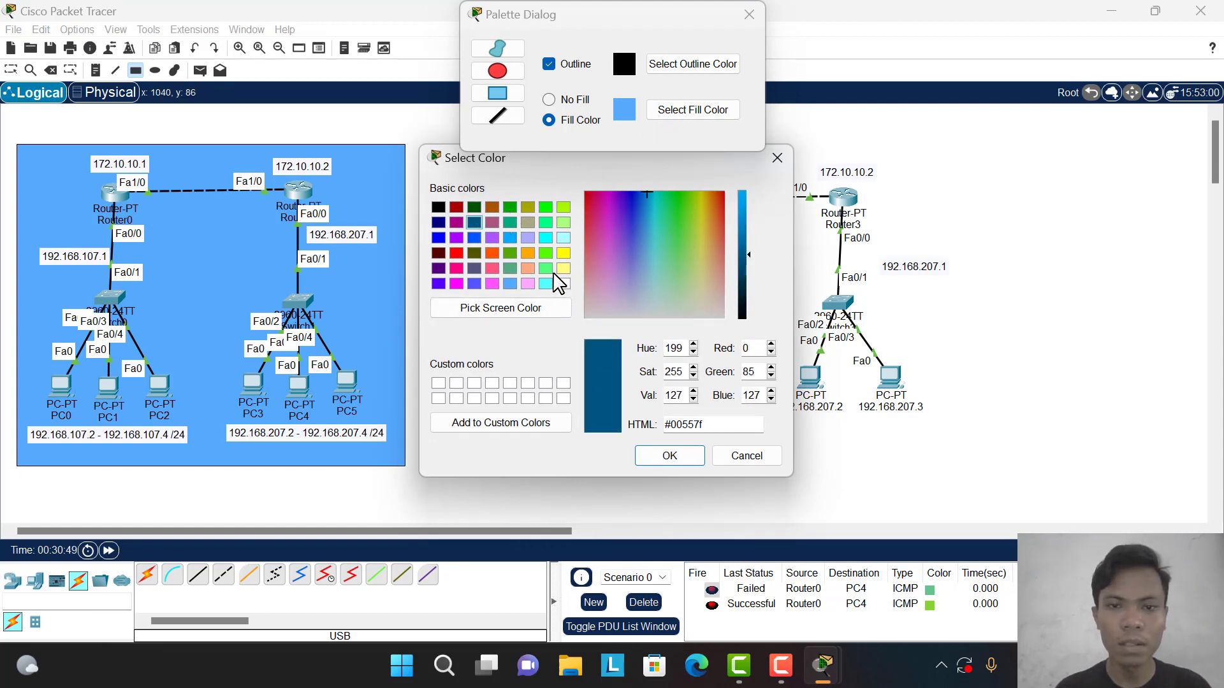
click(474, 208)
click(528, 239)
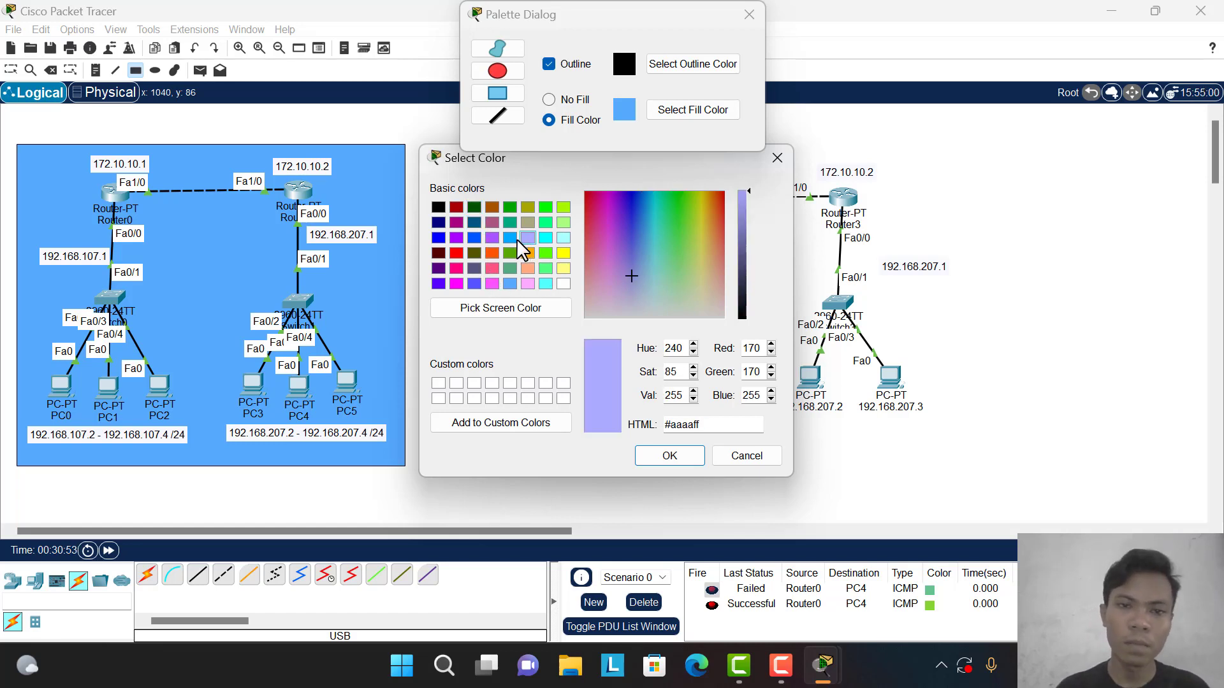
click(510, 239)
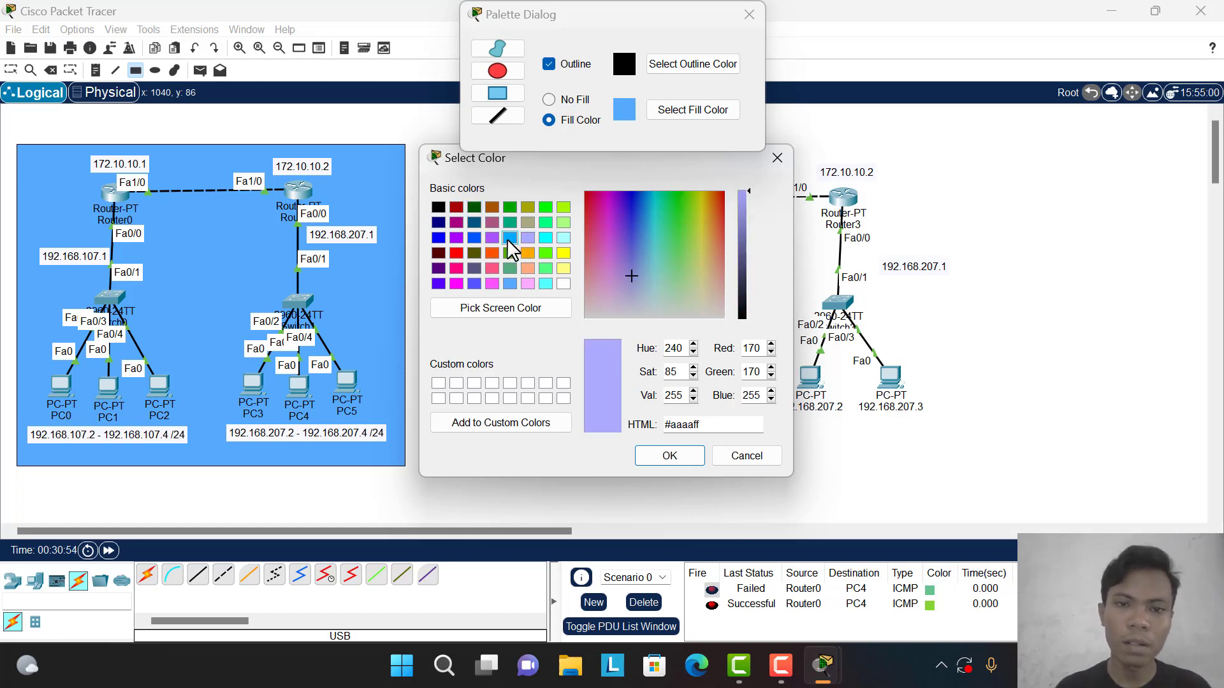
click(475, 222)
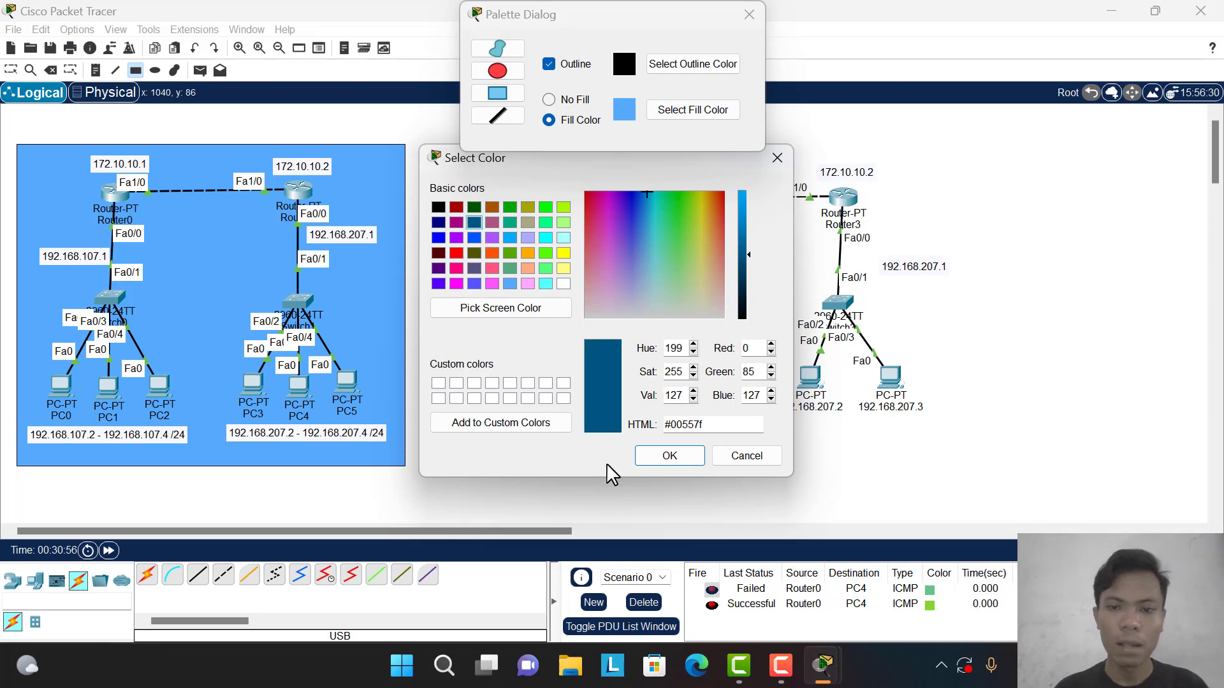
click(665, 462)
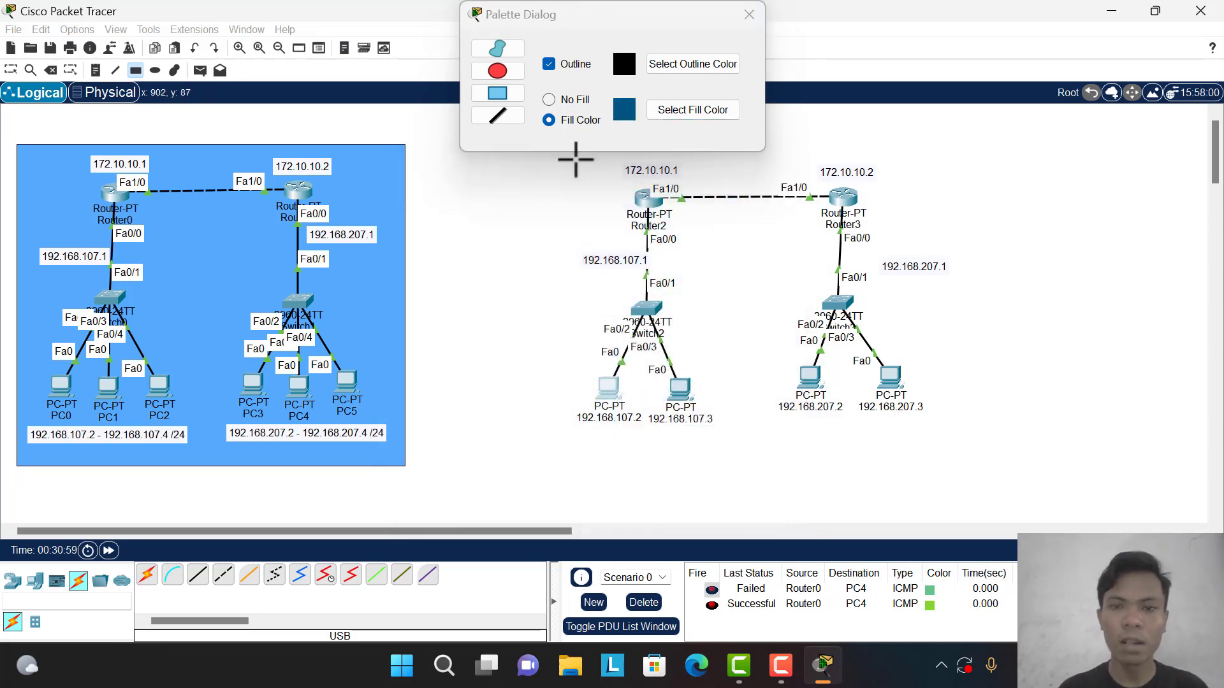
drag(575, 159, 962, 409)
mouse_move(991, 421)
mouse_down()
mouse_move(954, 440)
mouse_move(964, 437)
mouse_up()
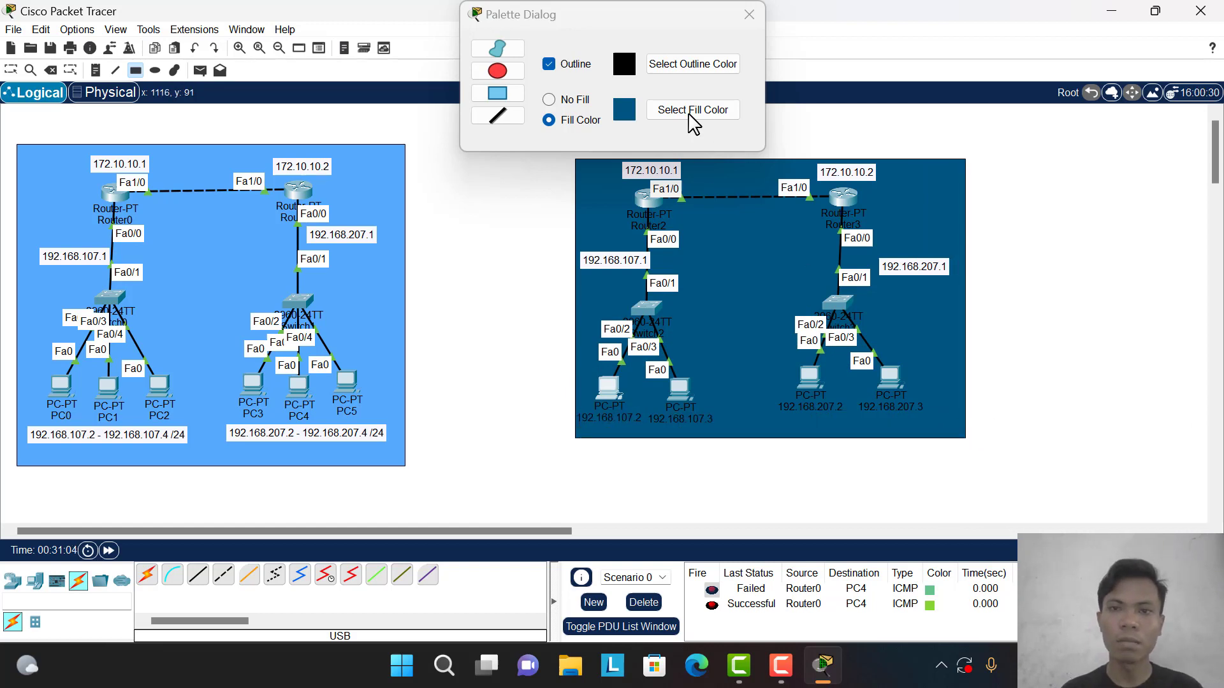
click(749, 14)
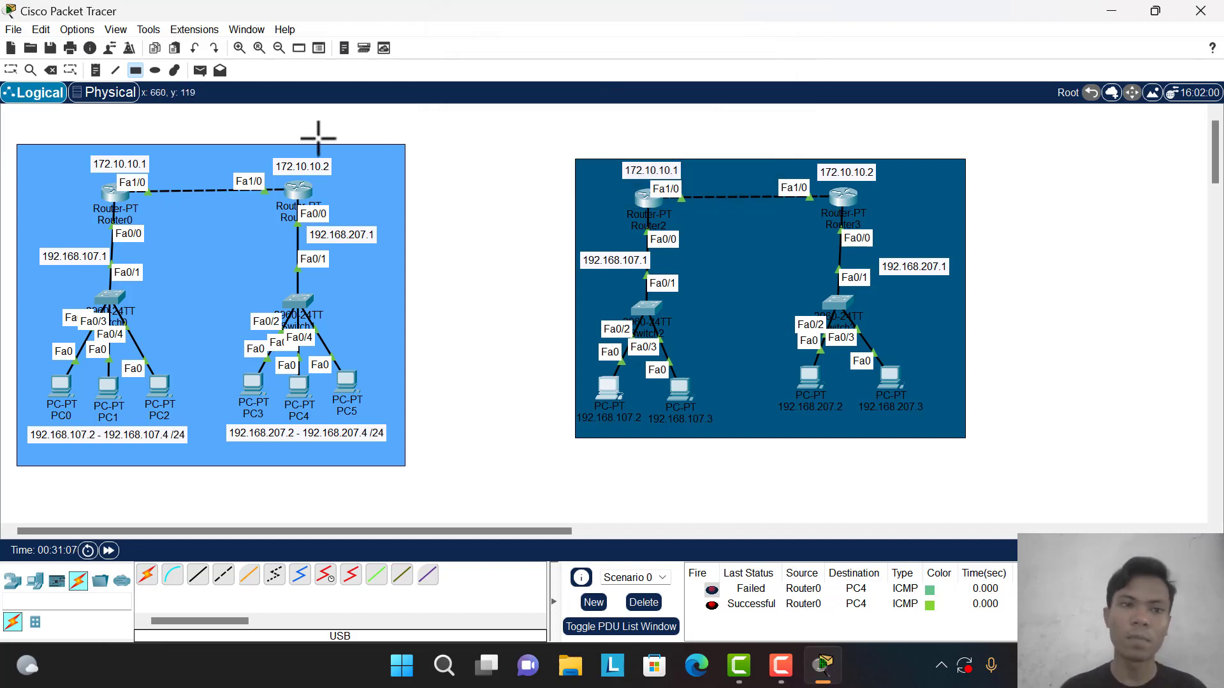
- Label the light blue network with a "CLI" note by its router link and the dark blue network with a "GUI" note between its routers
click(96, 71)
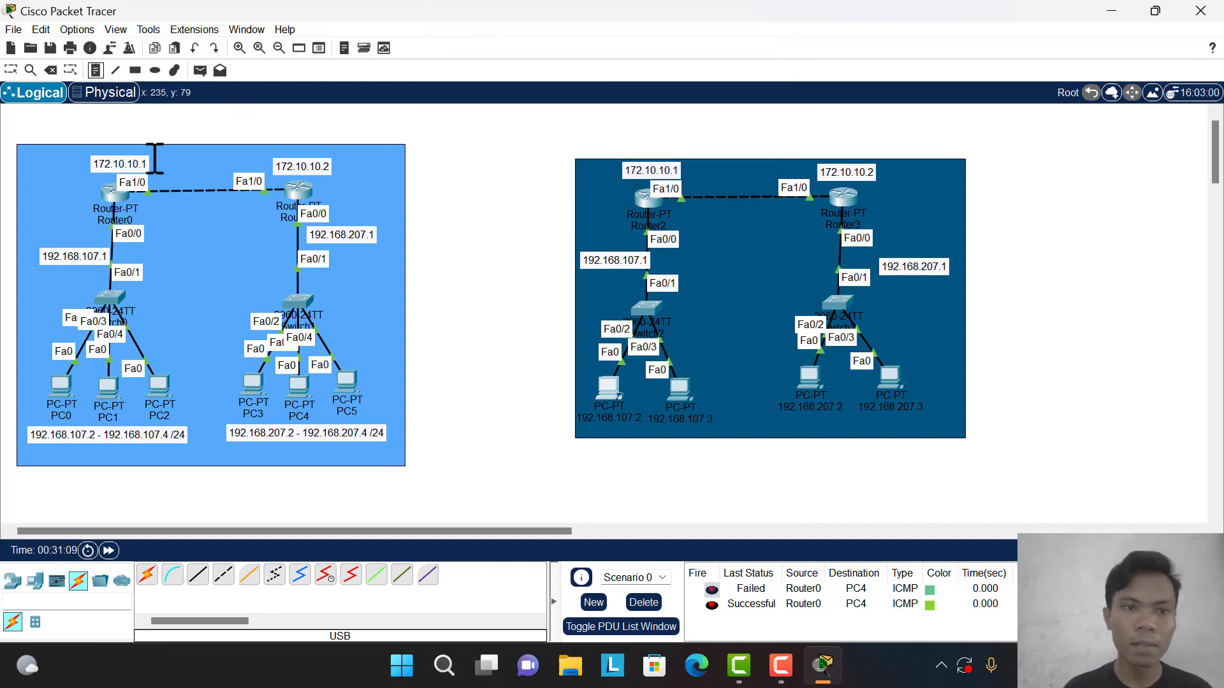
click(176, 181)
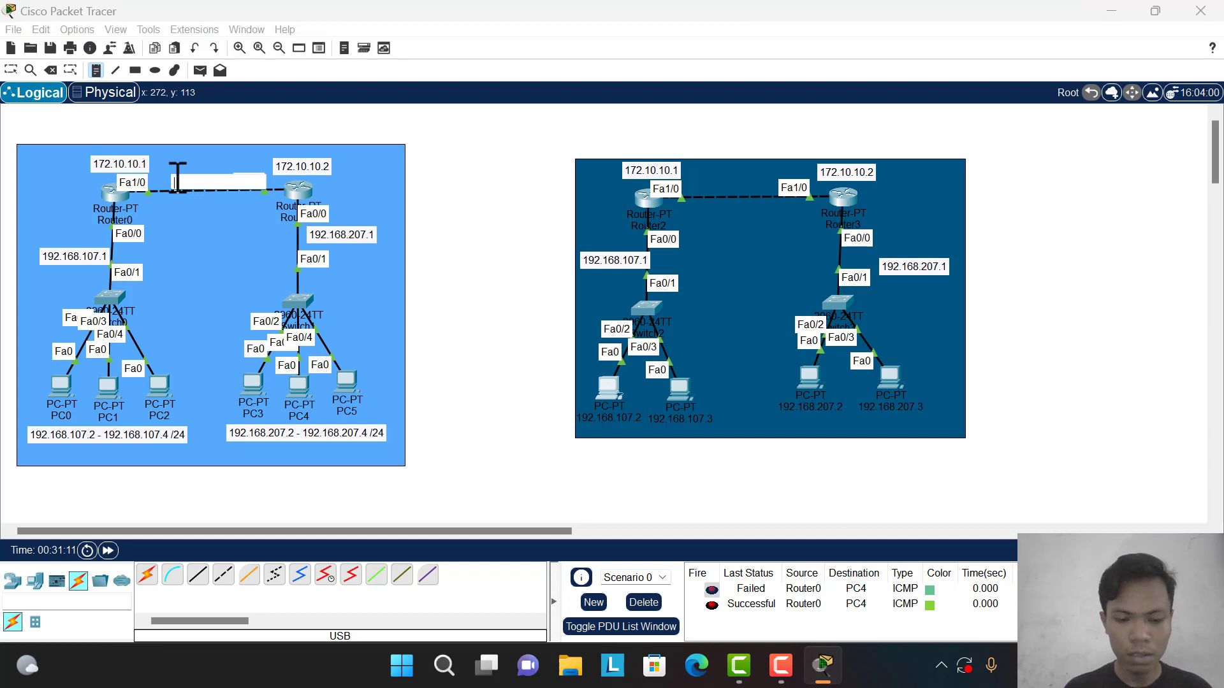
key(Caps_Lock)
text(CLI)
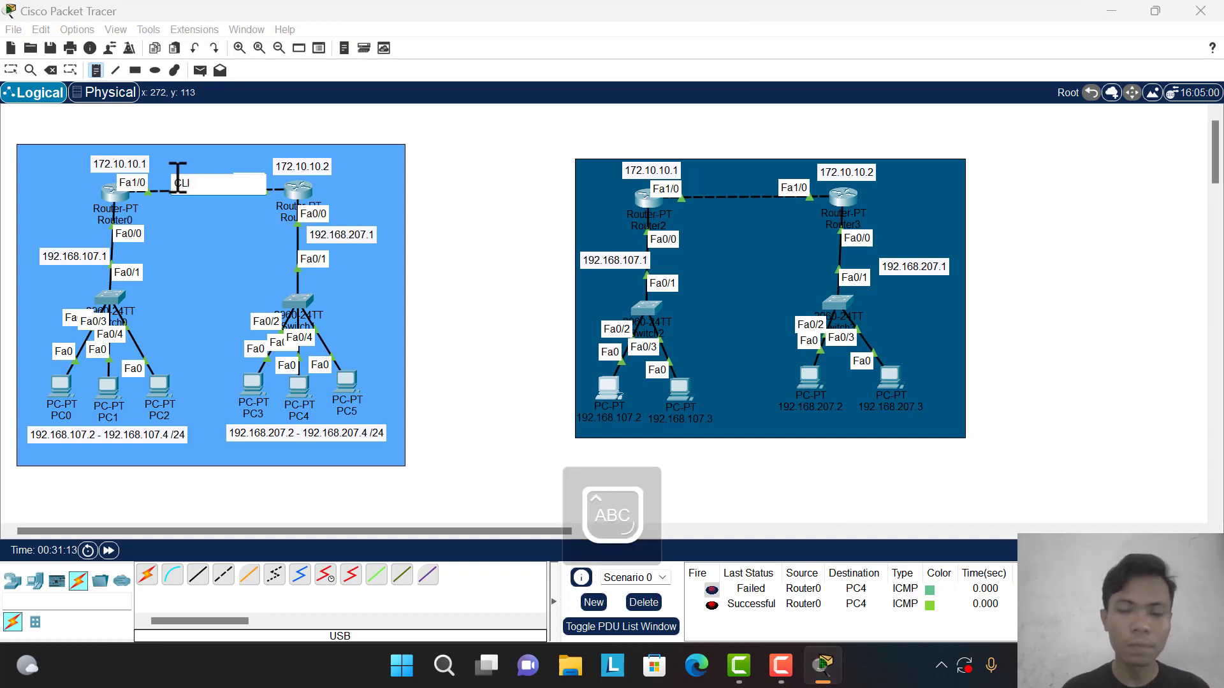
click(720, 233)
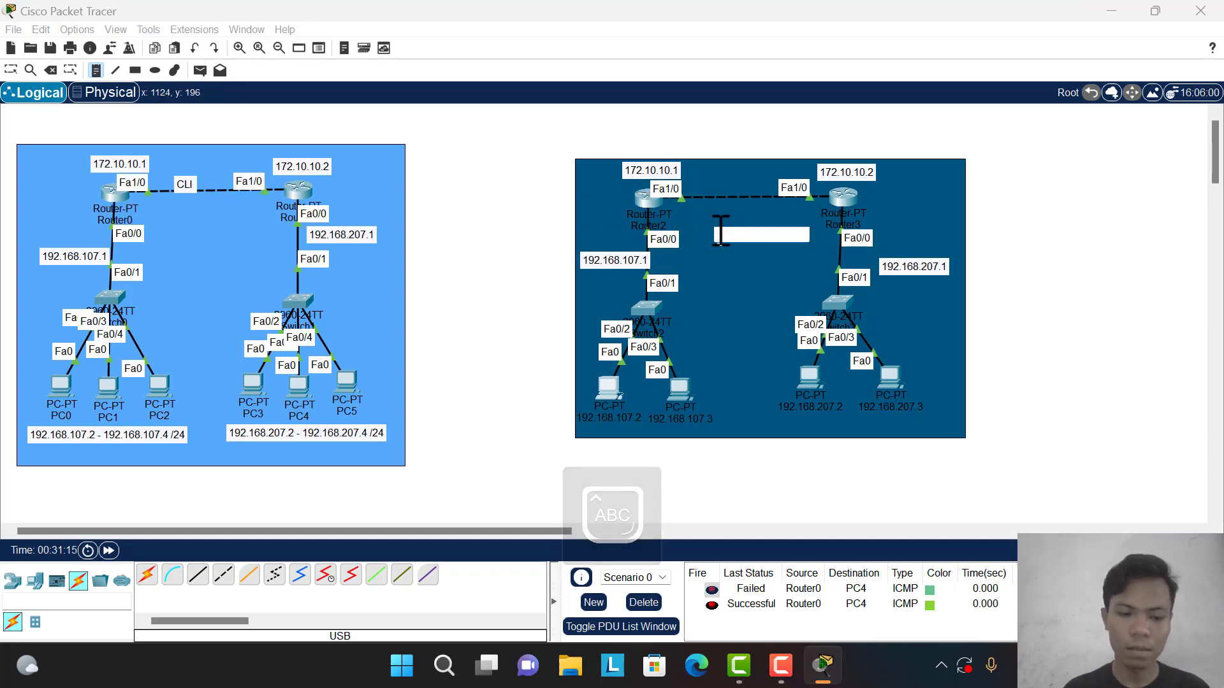
text(GUI)
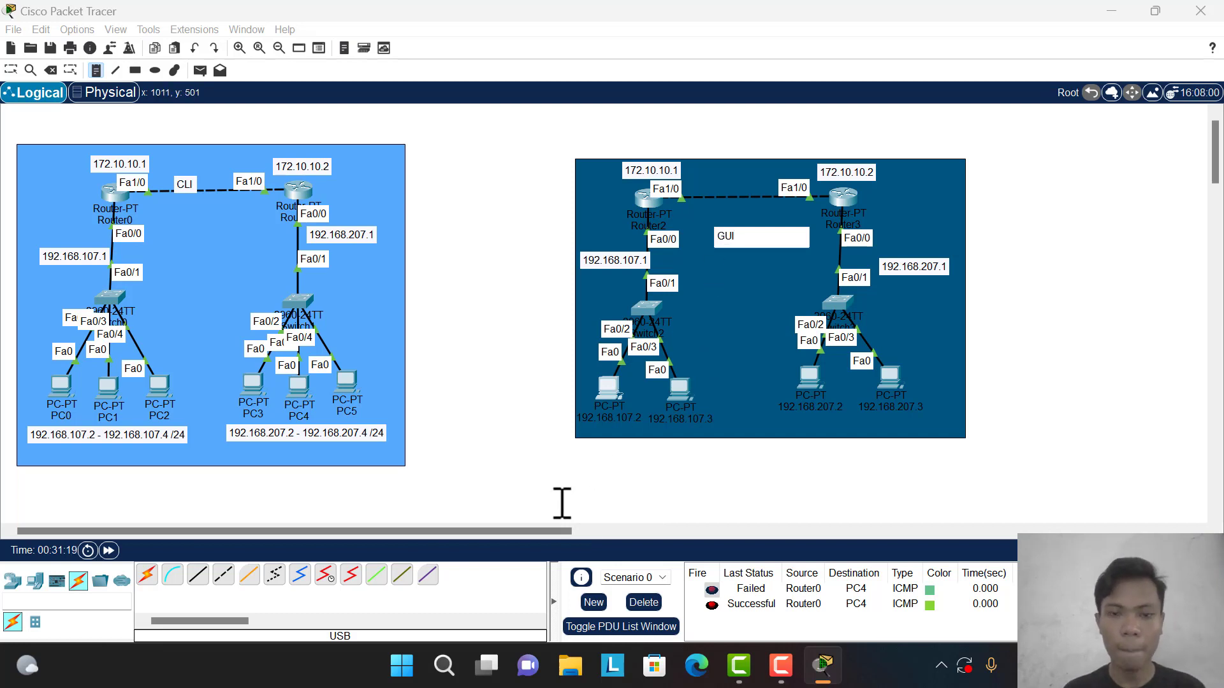
click(427, 575)
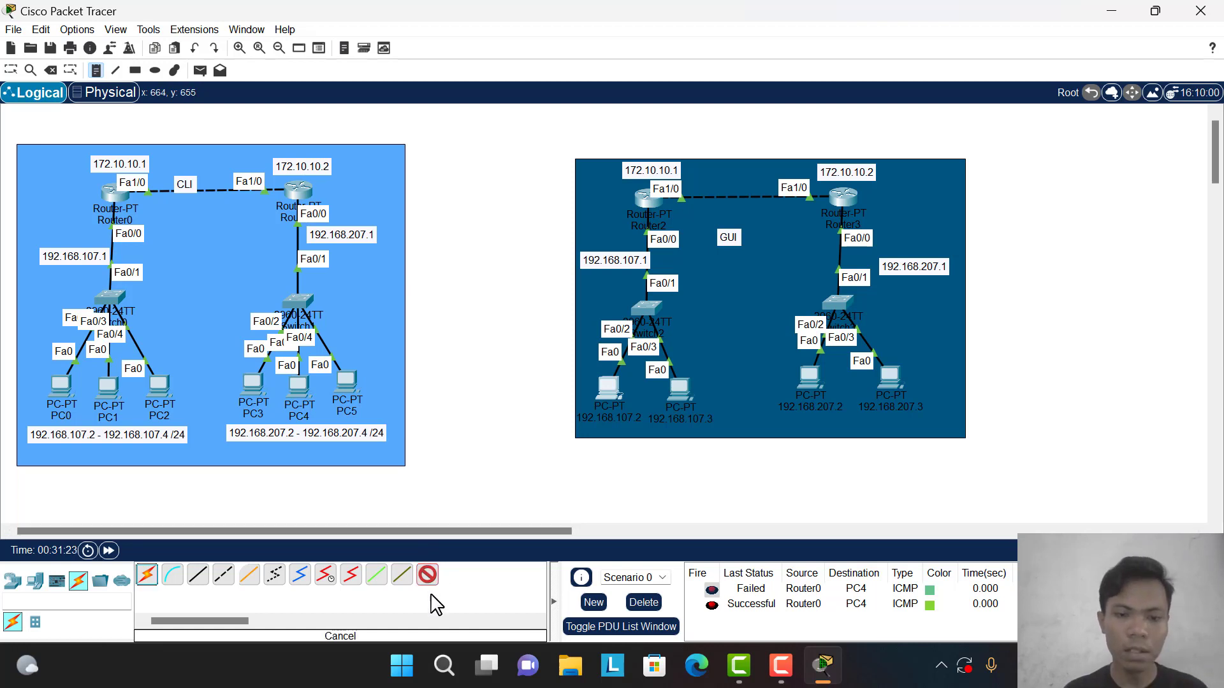
click(428, 577)
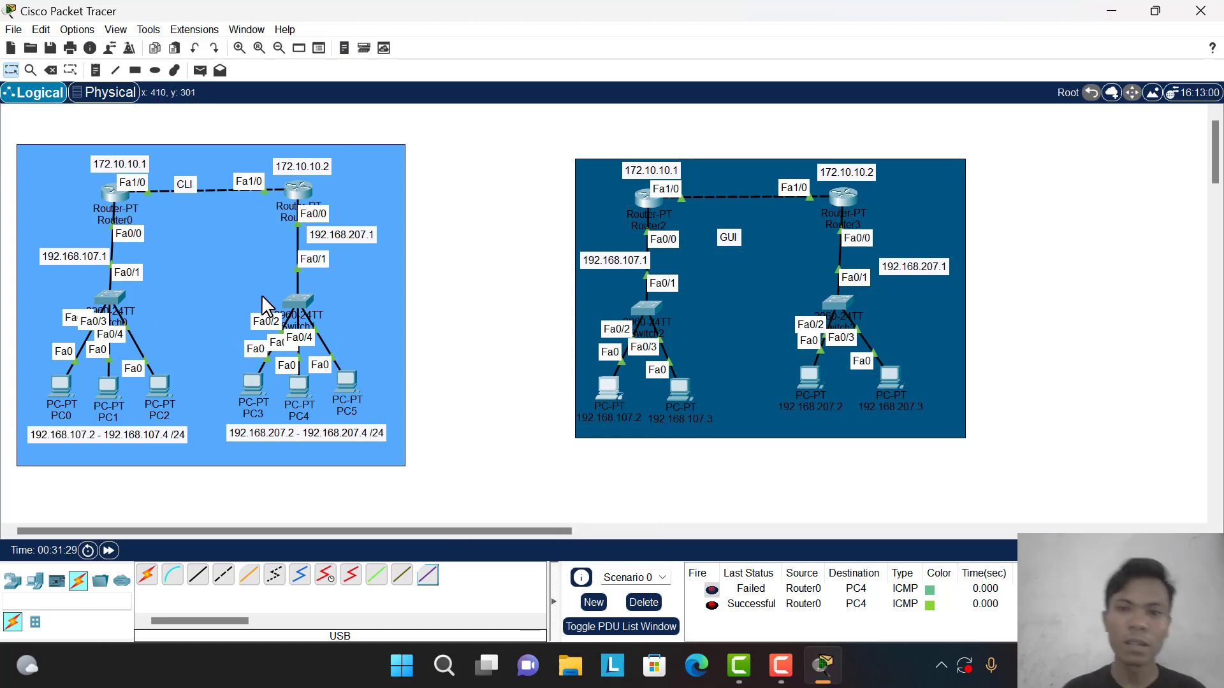
- Review Router2's FastEthernet0/0 and FastEthernet1/0 addresses and its static routes, and close the router's window
click(651, 202)
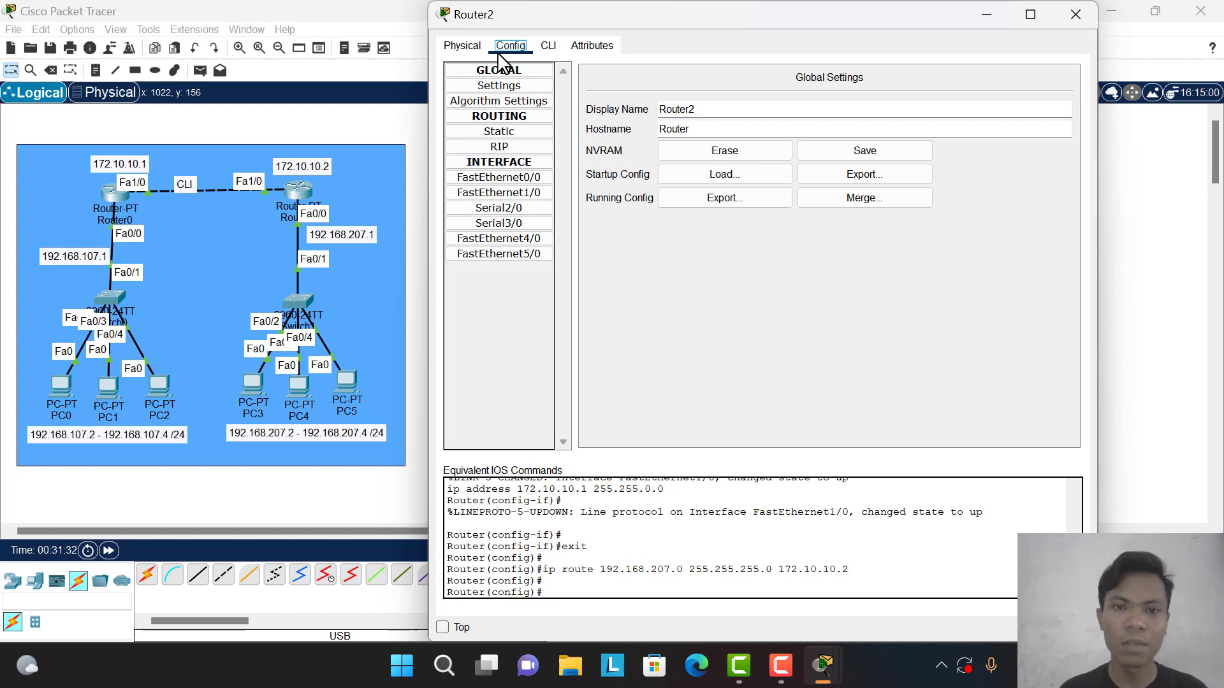
click(520, 179)
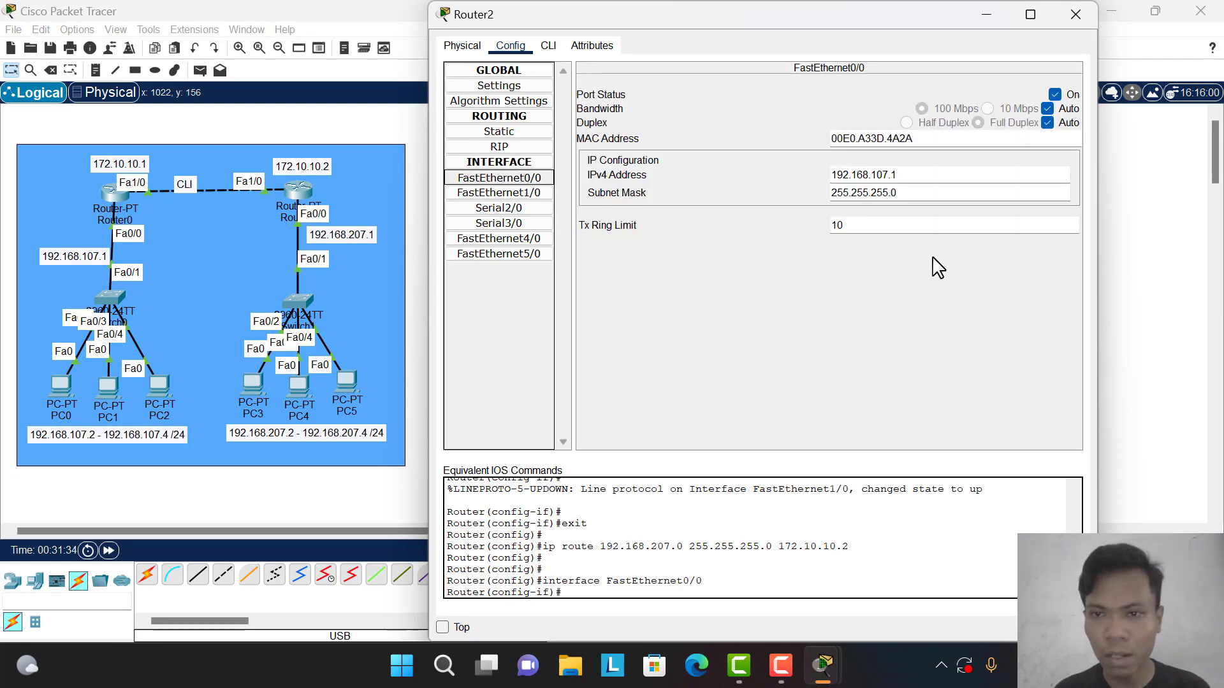
click(496, 192)
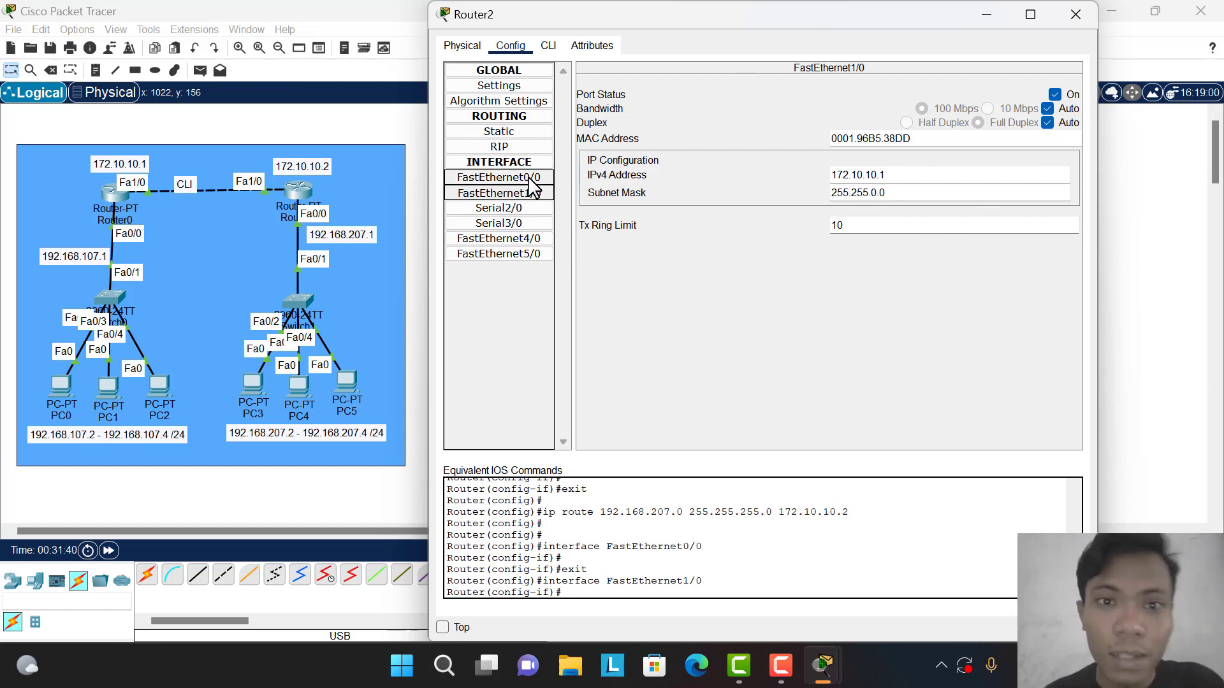
click(512, 131)
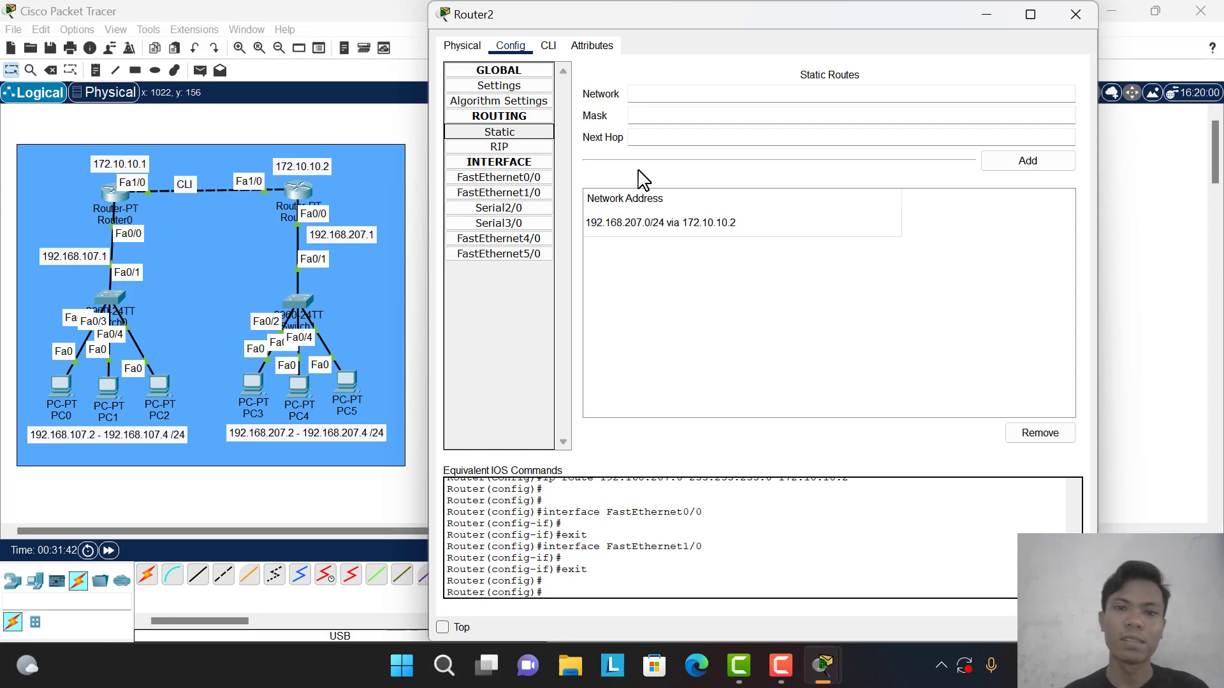
click(1074, 14)
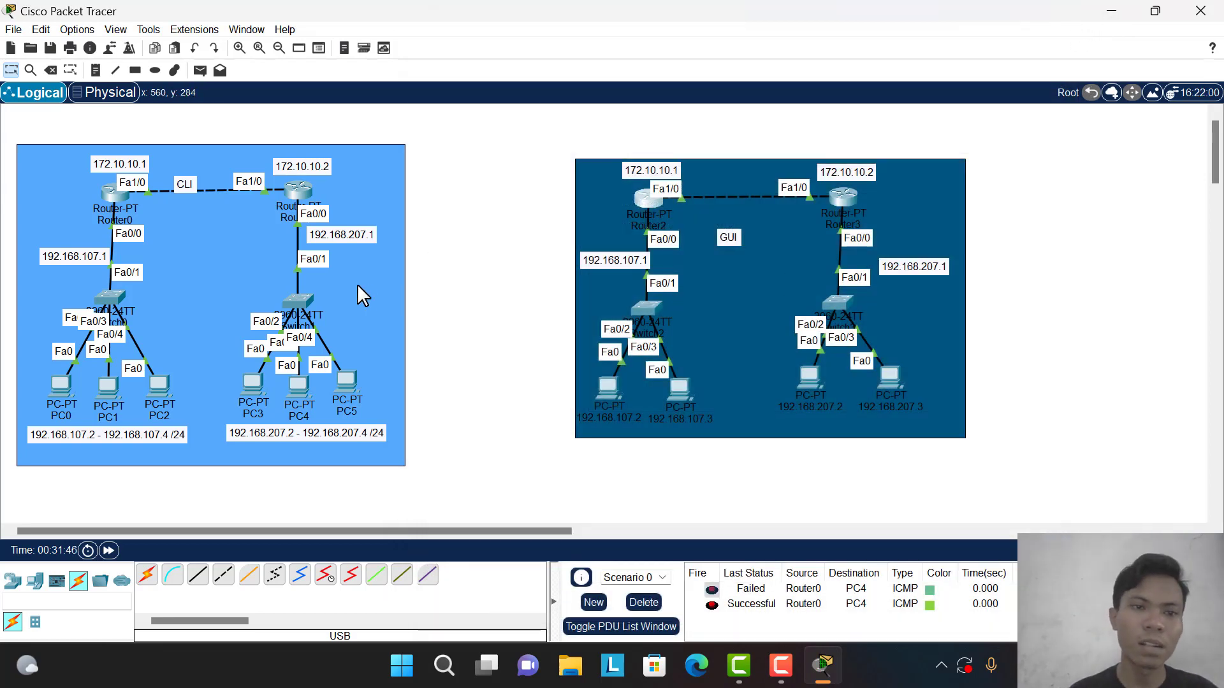
drag(556, 142, 956, 408)
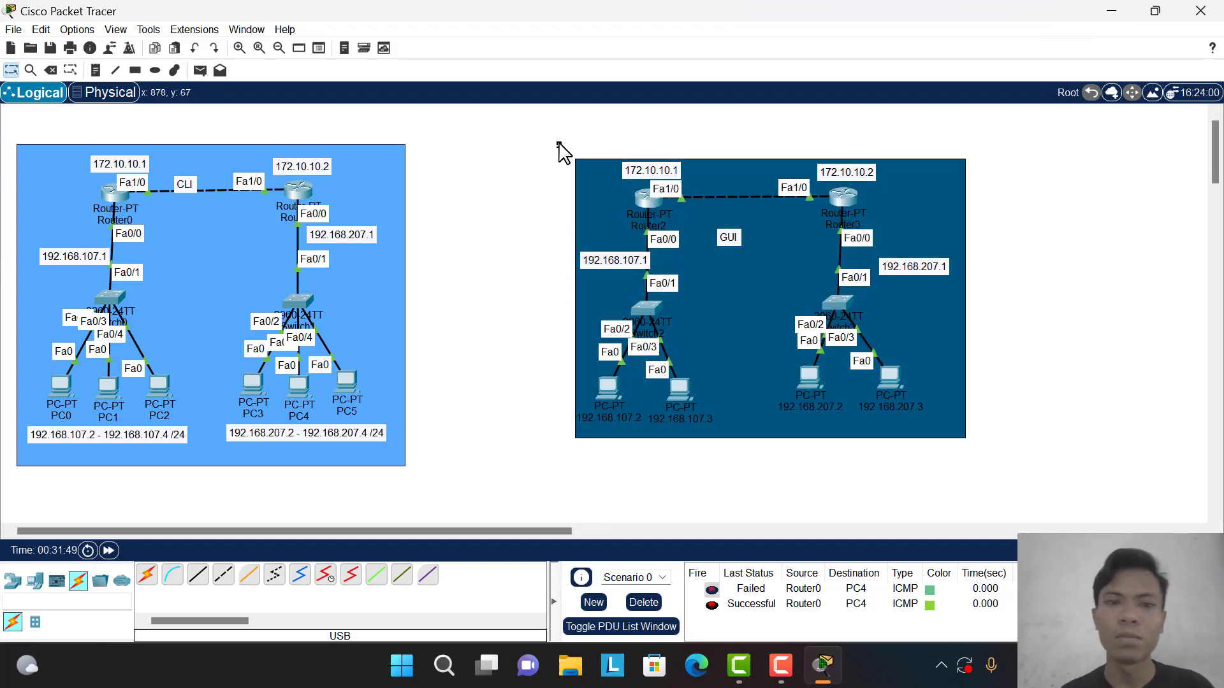
mouse_move(42, 129)
mouse_down()
mouse_move(355, 369)
mouse_move(424, 482)
mouse_move(137, 274)
mouse_move(52, 130)
mouse_up()
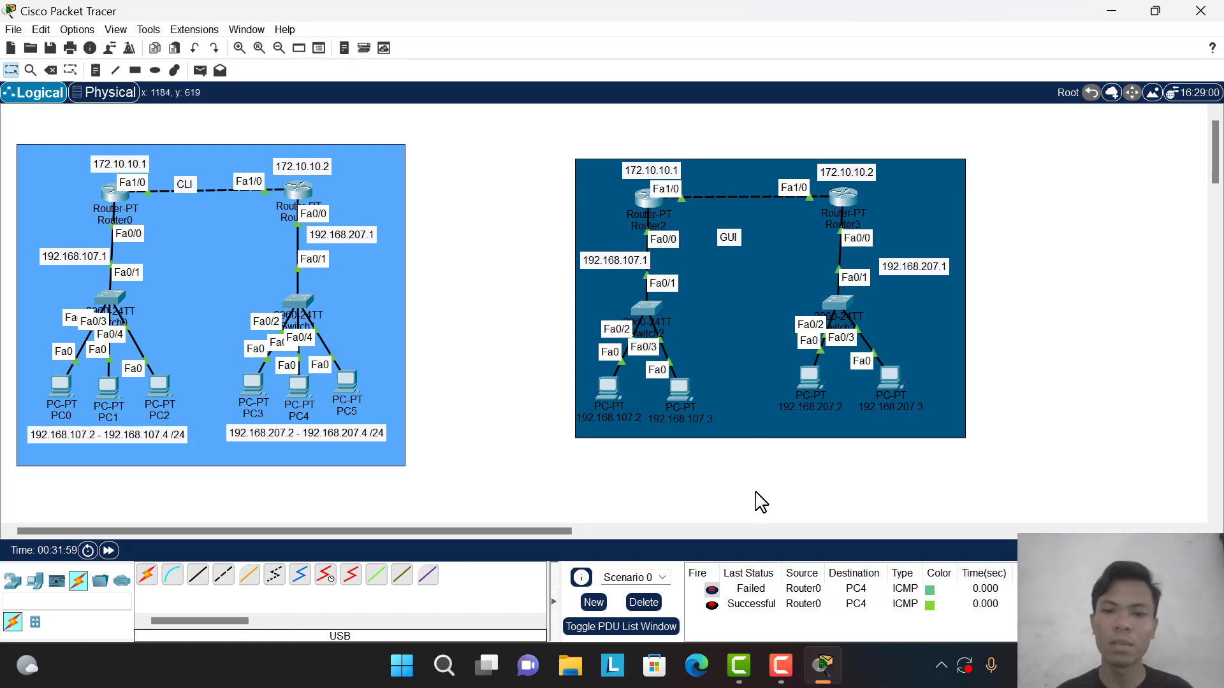
mouse_move(794, 685)
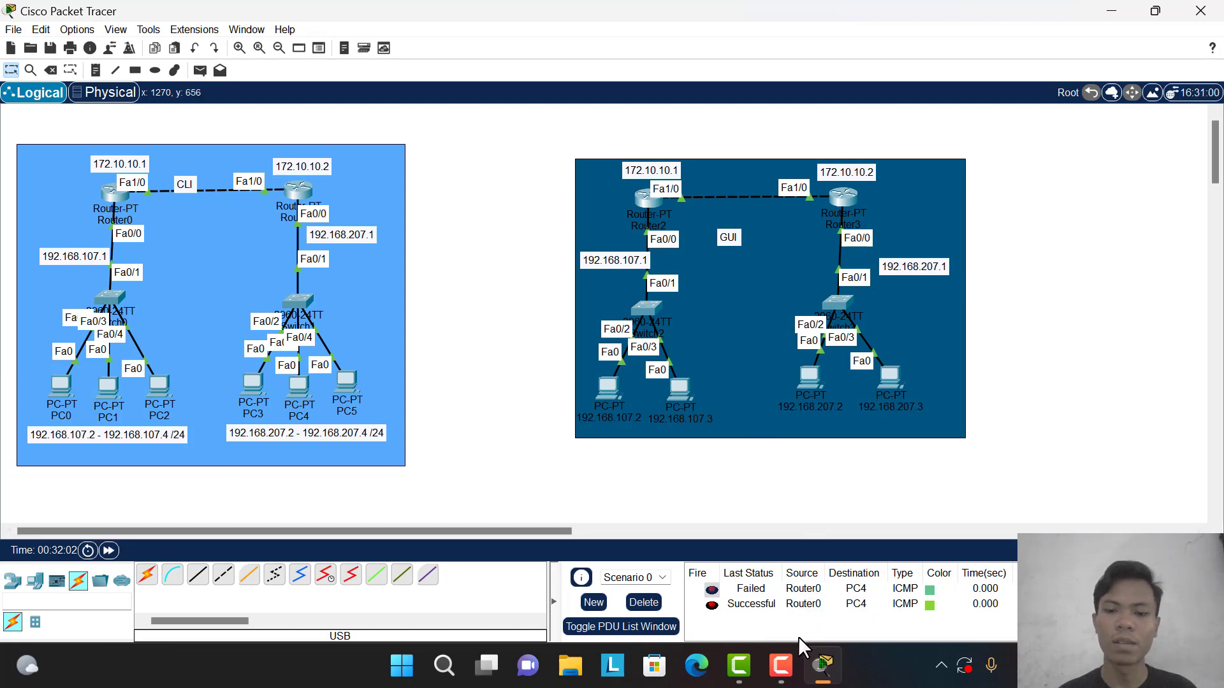
click(783, 668)
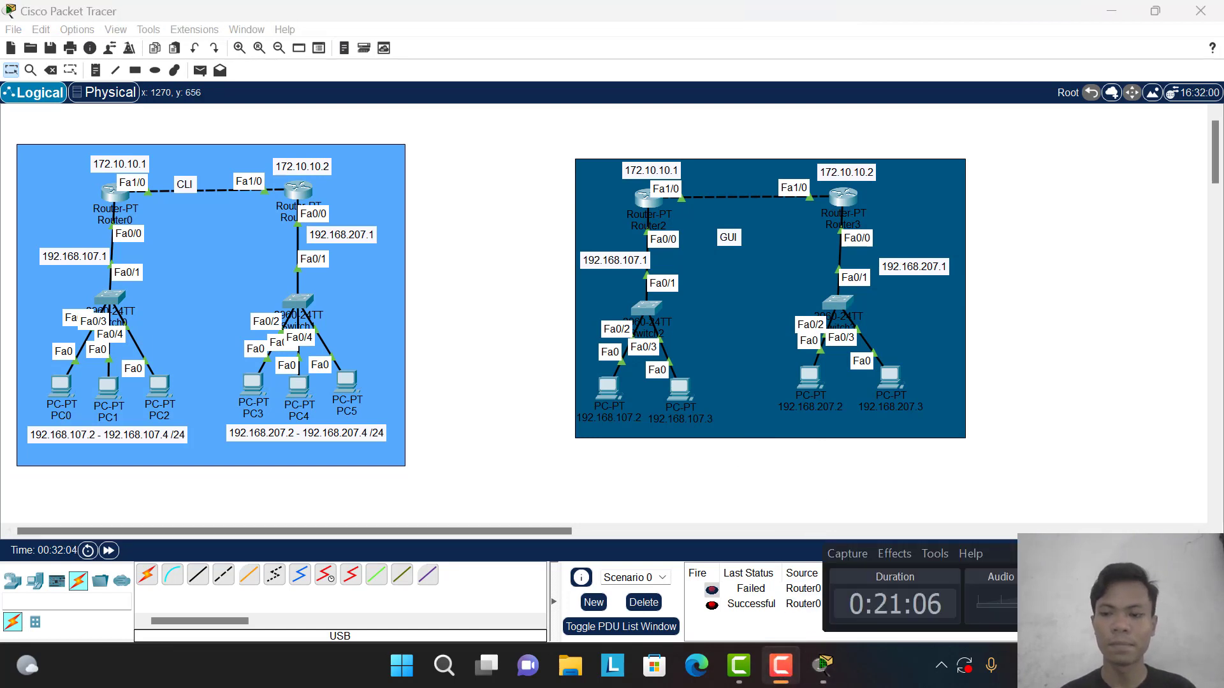